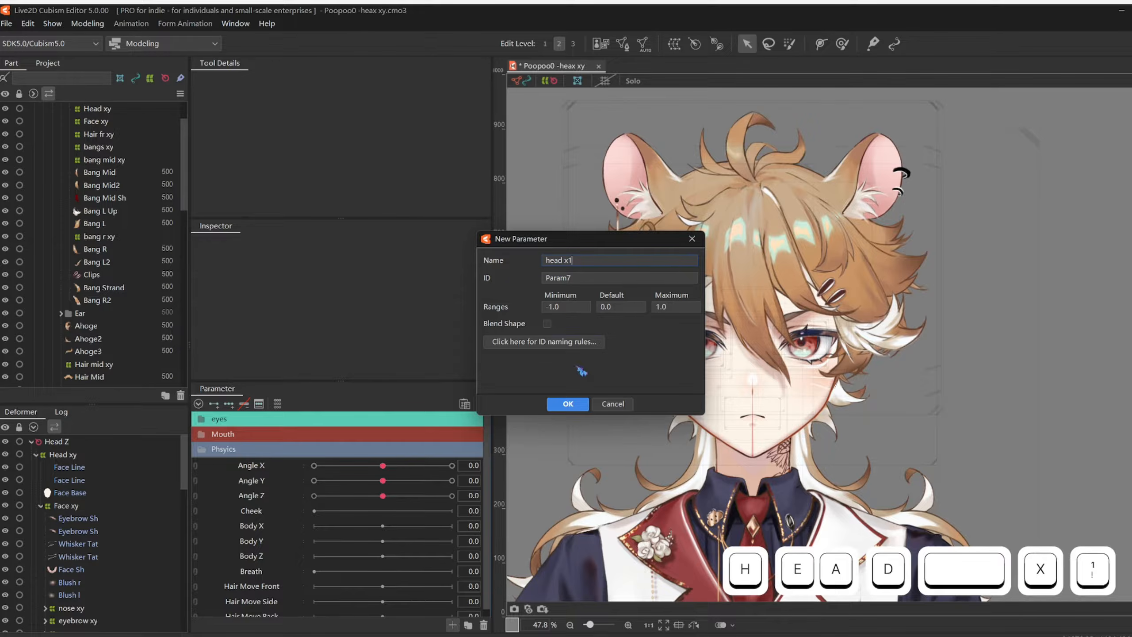
- Set the new head x1 parameter's range from -30 to 30, enable Blend Shape and create it
left_click(563, 307)
type("-30")
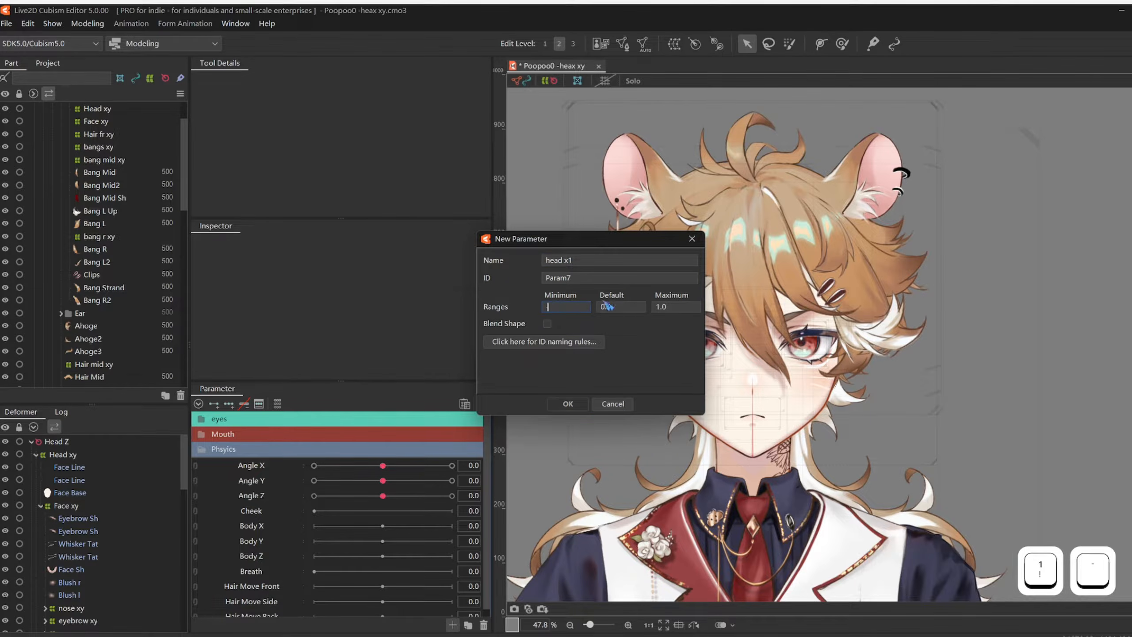
left_click(692, 307)
type("30")
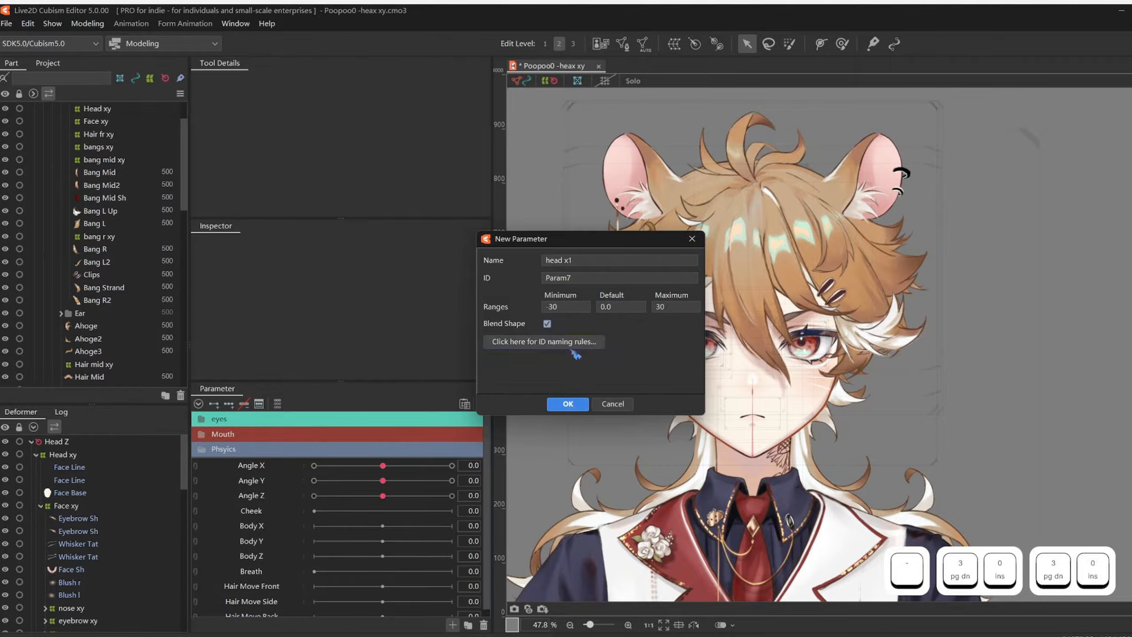
left_click(567, 403)
- Replicate the head x1 parameter and rename the copy head x2
right_click(260, 462)
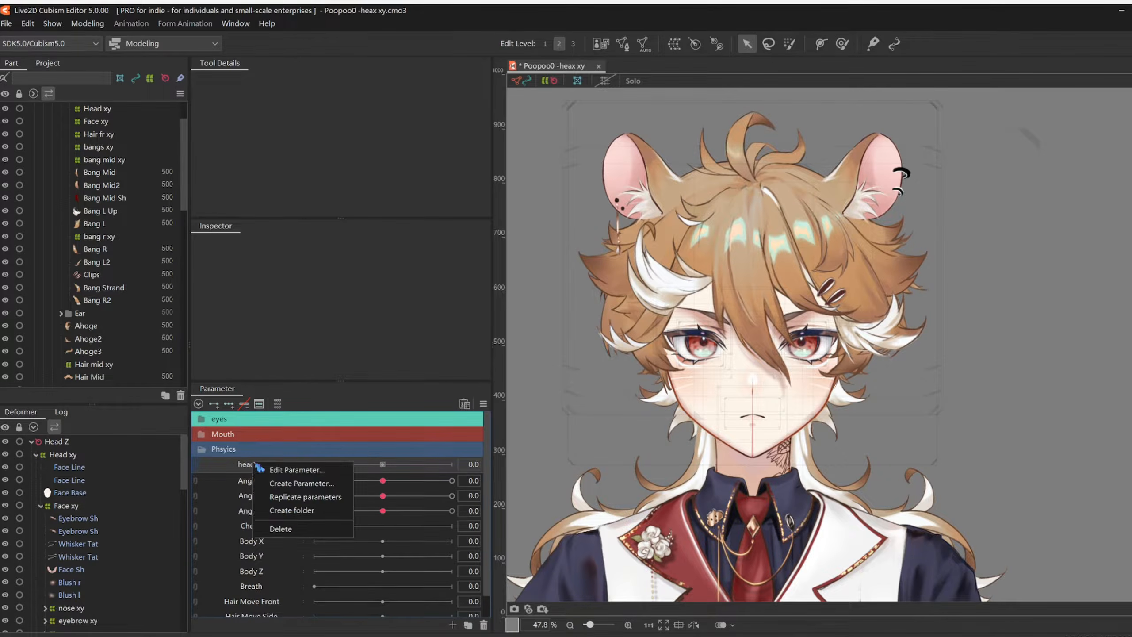
left_click(285, 496)
left_click(645, 263)
key("BackSpace")
type("2")
left_click(567, 400)
- Replicate the head x2 parameter and rename the copy head x3
right_click(257, 482)
left_click(285, 516)
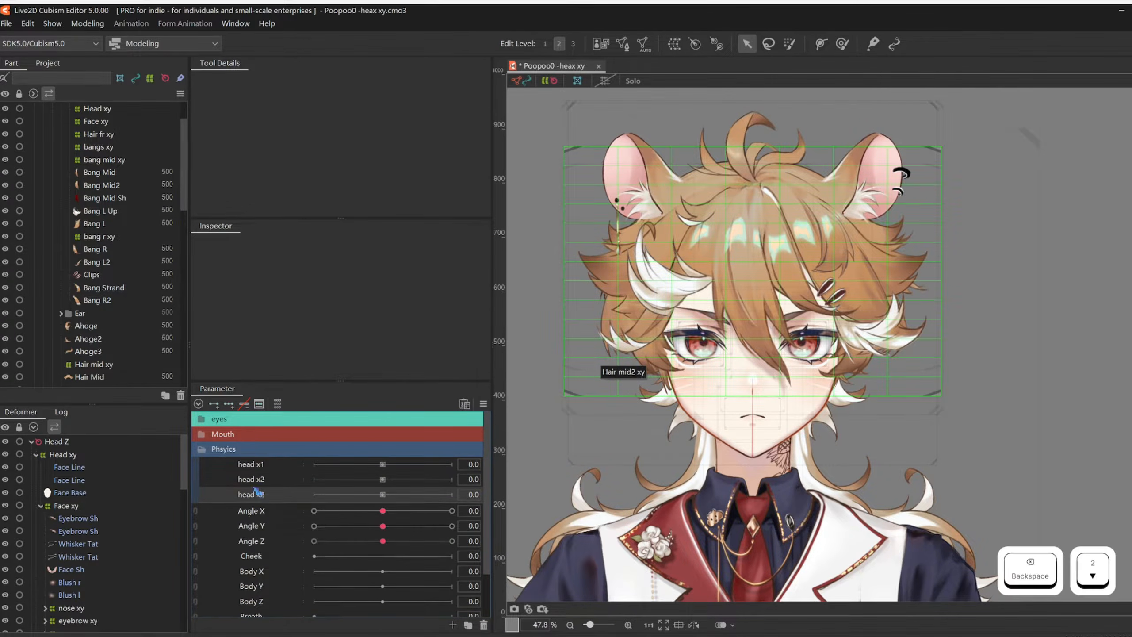
double_click(255, 494)
left_click(621, 264)
key("BackSpace")
type("3")
left_click(559, 401)
- Replicate the head x3 parameter and rename the copy head y1
right_click(258, 494)
left_click(276, 531)
double_click(256, 510)
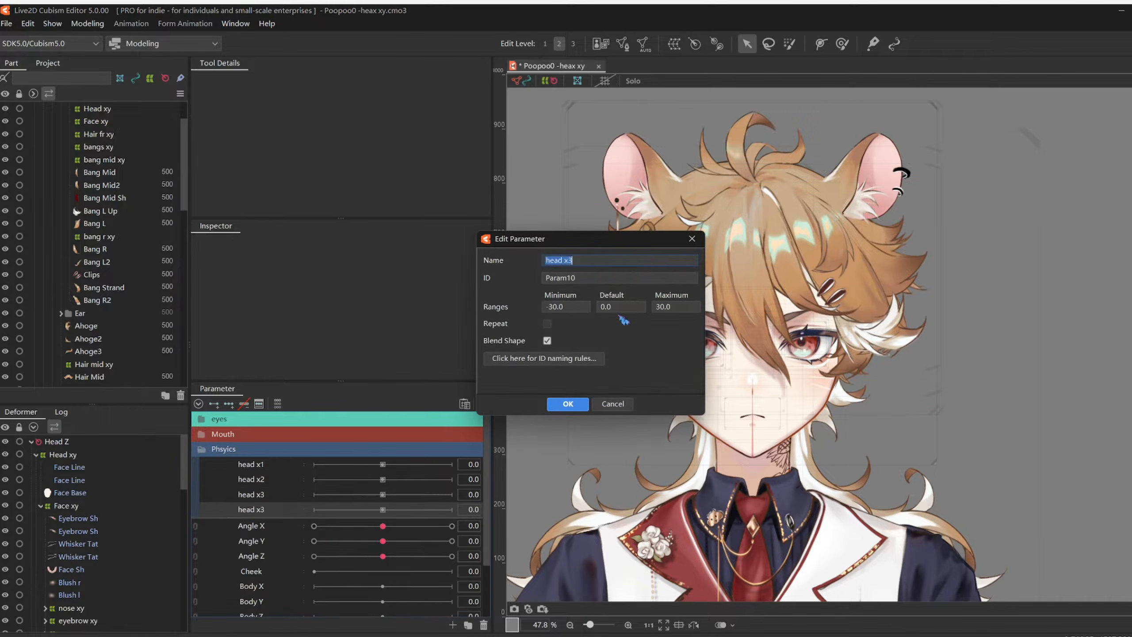
left_click(610, 263)
key("BackSpace")
key("BackSpace")
type("y1")
left_click(567, 404)
- Replicate the head y1 parameter and rename the copy head y2
right_click(263, 512)
left_click(286, 547)
double_click(258, 525)
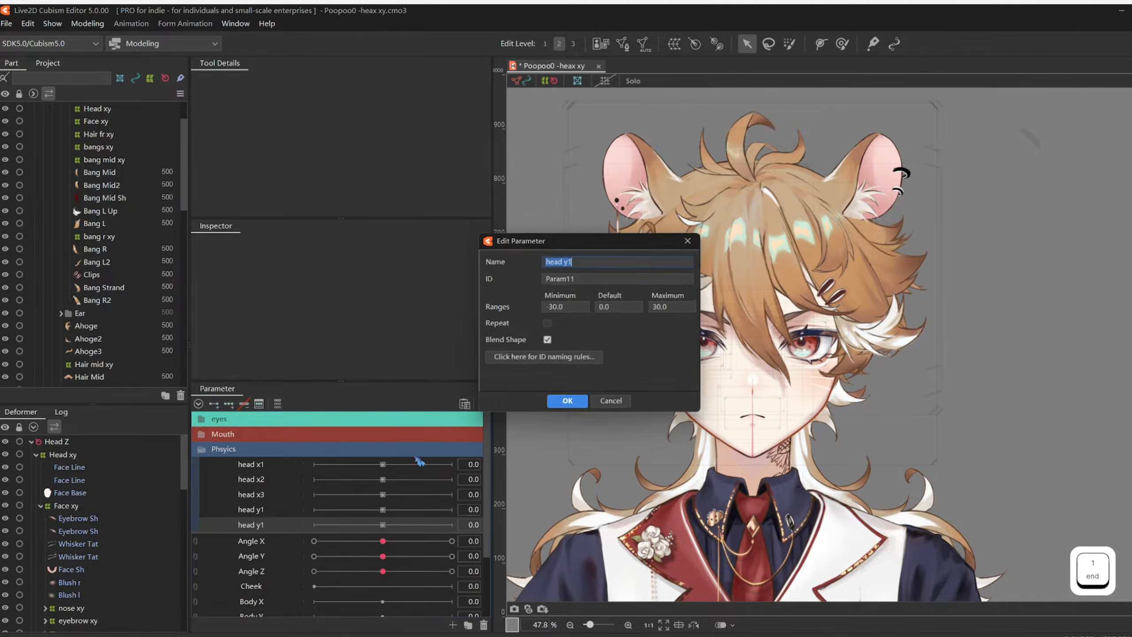
left_click(639, 263)
key("BackSpace")
type("2")
key("Return")
- Replicate the five parameters head x1 through head y2 together as a second set
left_click(258, 525)
left_click(256, 468, "shift")
right_click(260, 498)
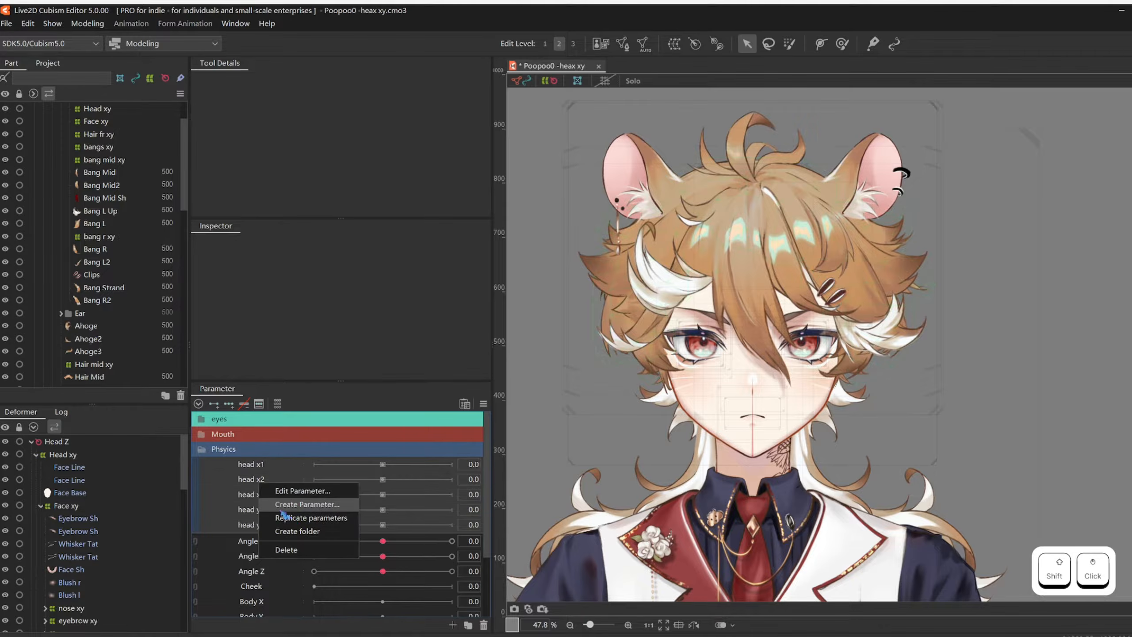
left_click(286, 533)
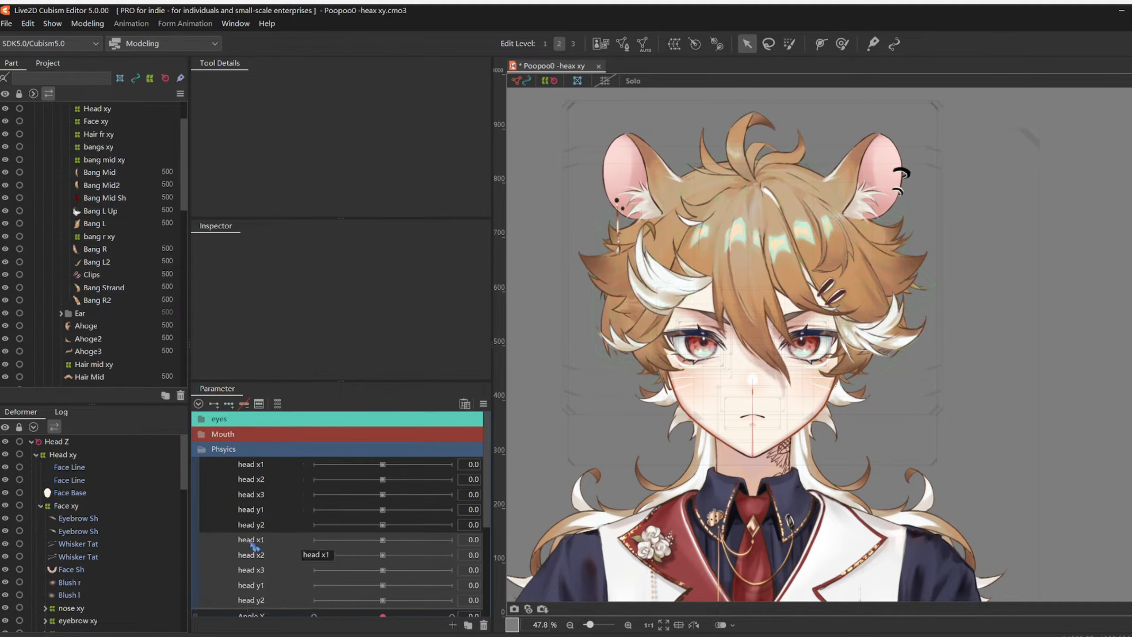
- Rename the copied head x1, head x2 and head x3 parameters to 2head x1, 2head x2 and 2head x3
double_click(250, 539)
left_click(546, 260)
type("2")
left_click(567, 404)
double_click(244, 554)
left_click(546, 260)
type("2")
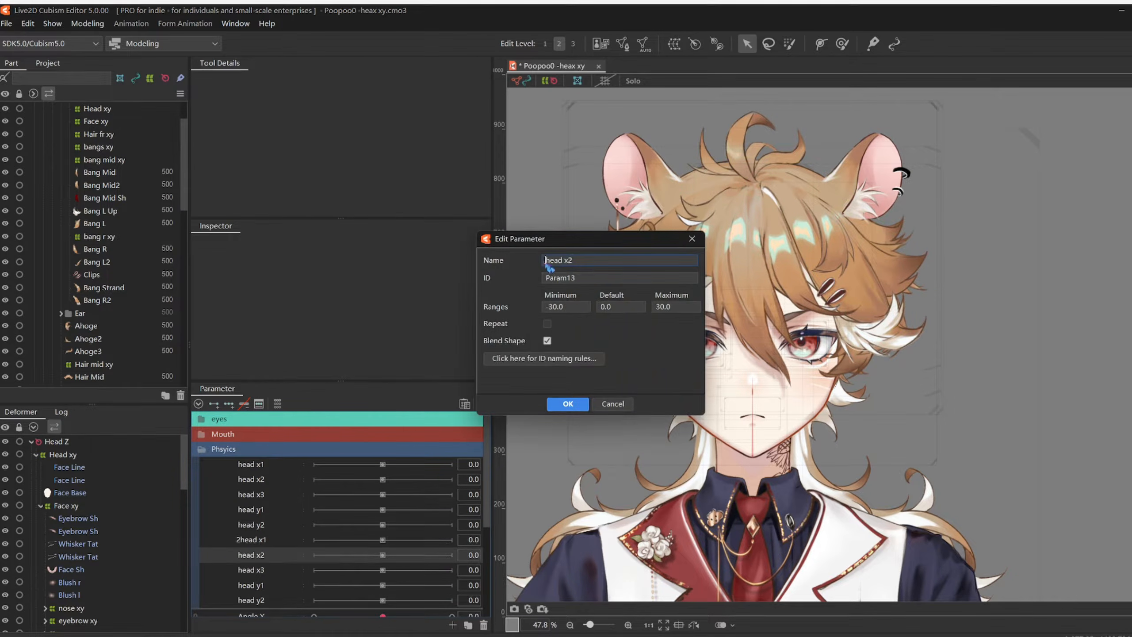
left_click(566, 404)
double_click(249, 570)
left_click(547, 260)
type("2")
left_click(566, 404)
- Rename the copied head y1 and head y2 parameters to 2head y1 and 2head y2
double_click(251, 585)
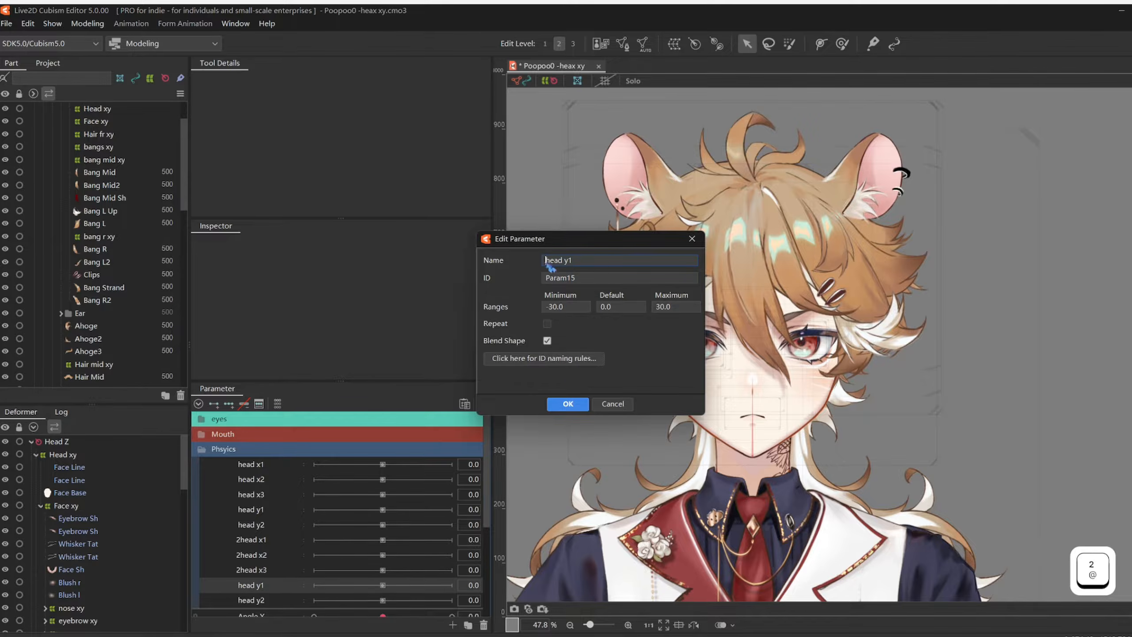
left_click(547, 260)
type("2")
left_click(567, 404)
scroll(255, 534, "down", 1)
double_click(251, 553)
type("2")
left_click(557, 404)
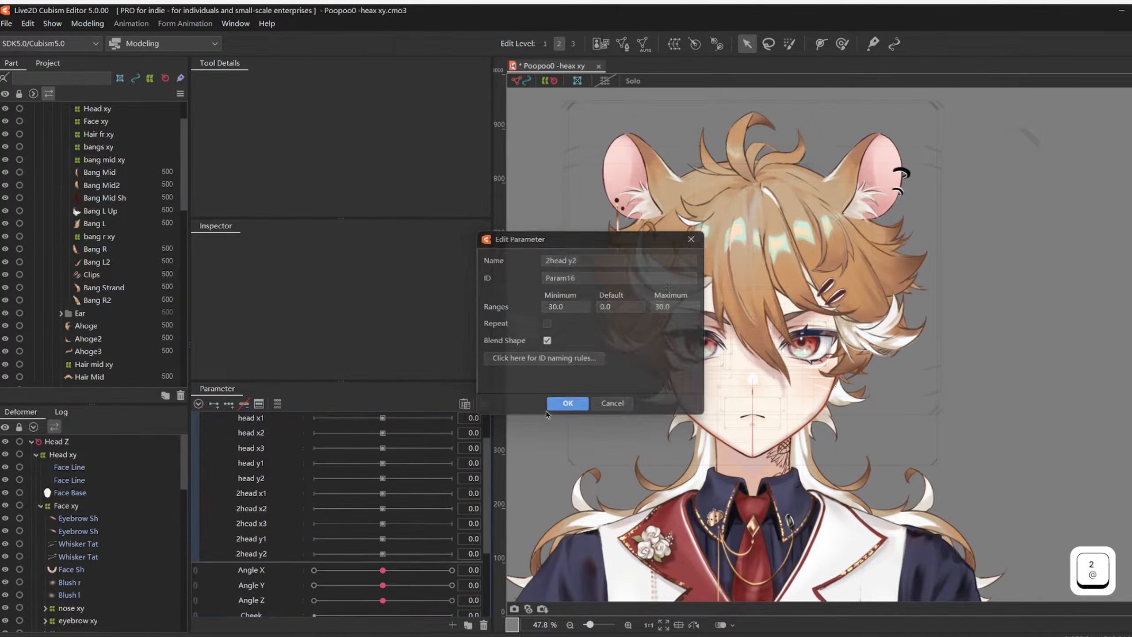
- Collapse the Phsyics parameter folder, move it above the eyes folder and expand it again
scroll(274, 511, "up", 2)
left_click(274, 449)
left_click_drag(273, 449, 282, 420)
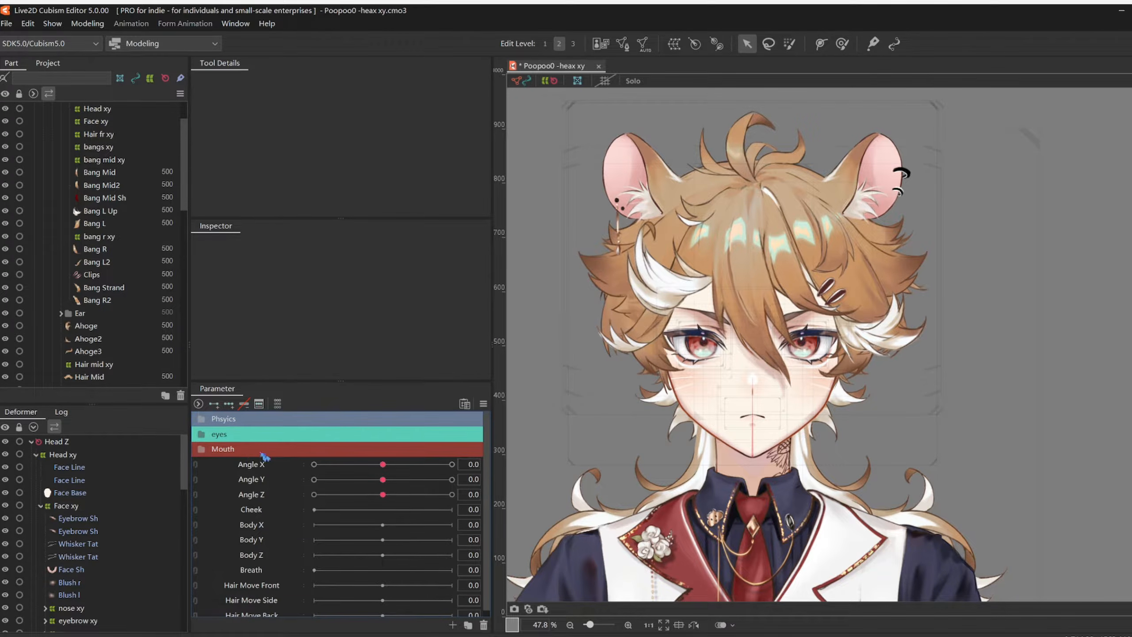
left_click(281, 421)
- Create a warp deformer named bang r p as the parent of the Bang R art mesh
left_click_drag(752, 290, 754, 305)
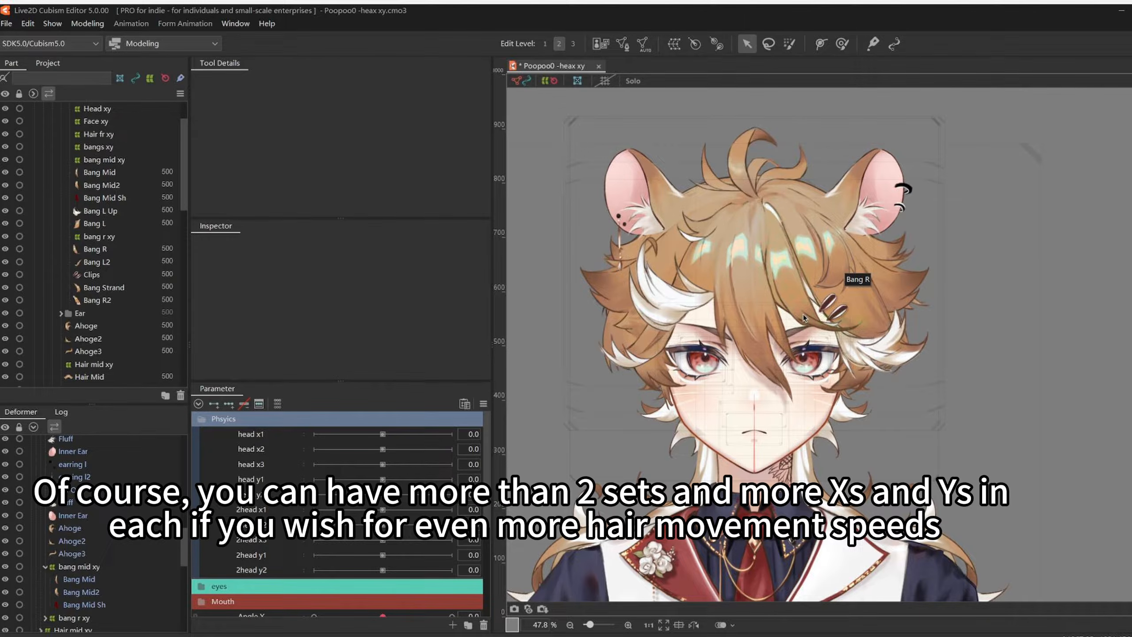
left_click(803, 314)
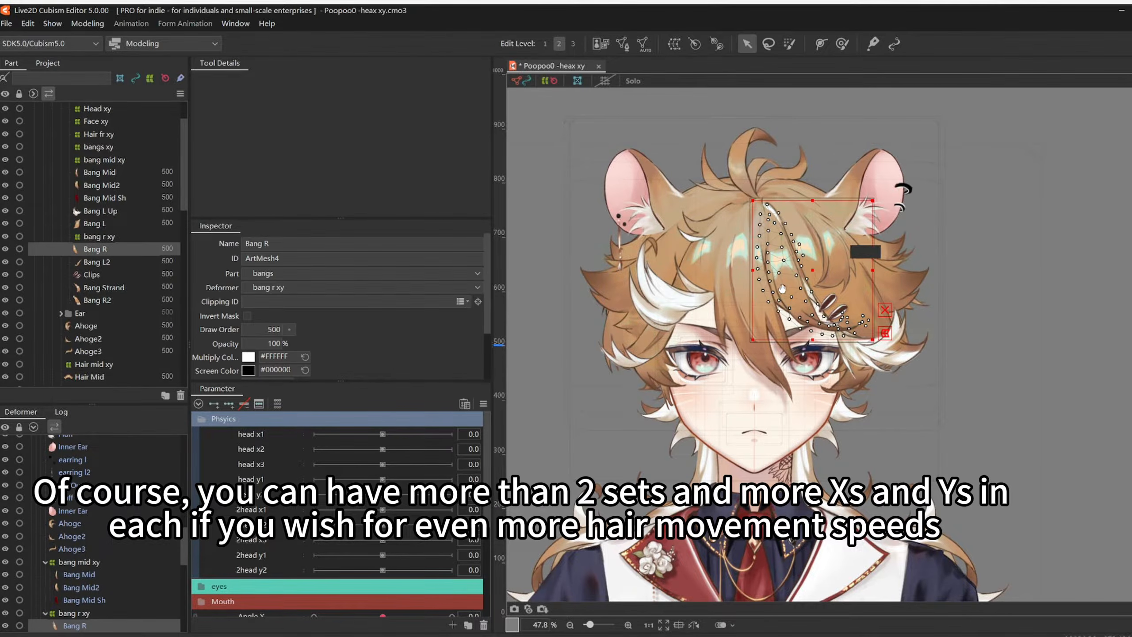
left_click(676, 45)
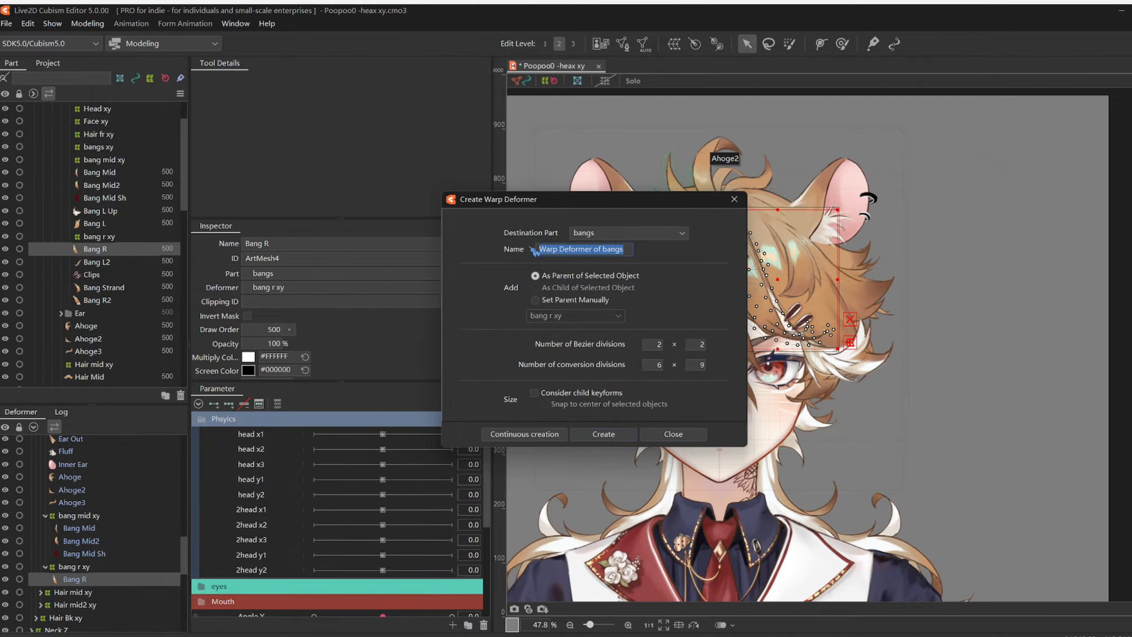
type("bang r")
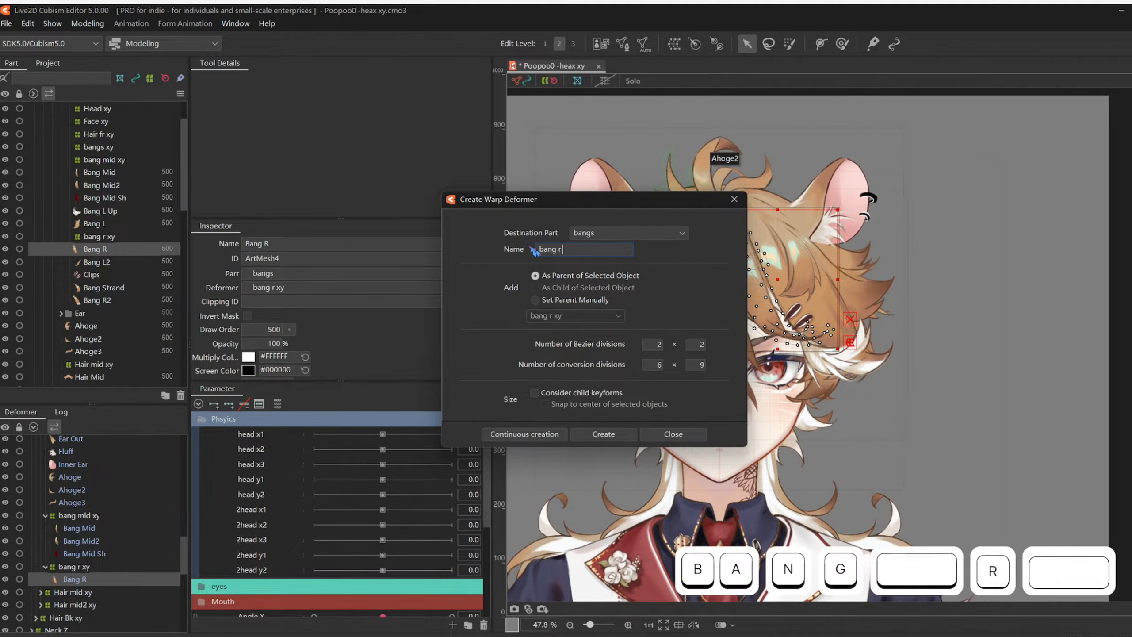
type(" p")
left_click(620, 435)
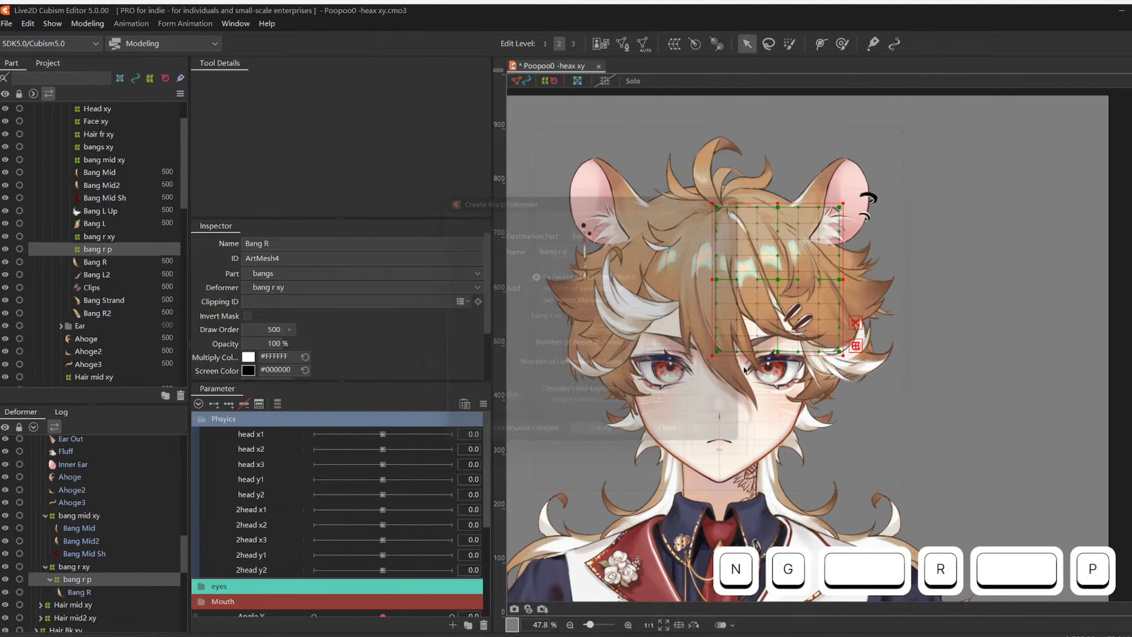
- Add minimum, default and maximum keys for the bang r p deformer to the parameters head x1 through head y2
scroll(779, 339, "up", 2)
left_click_drag(779, 337, 806, 358)
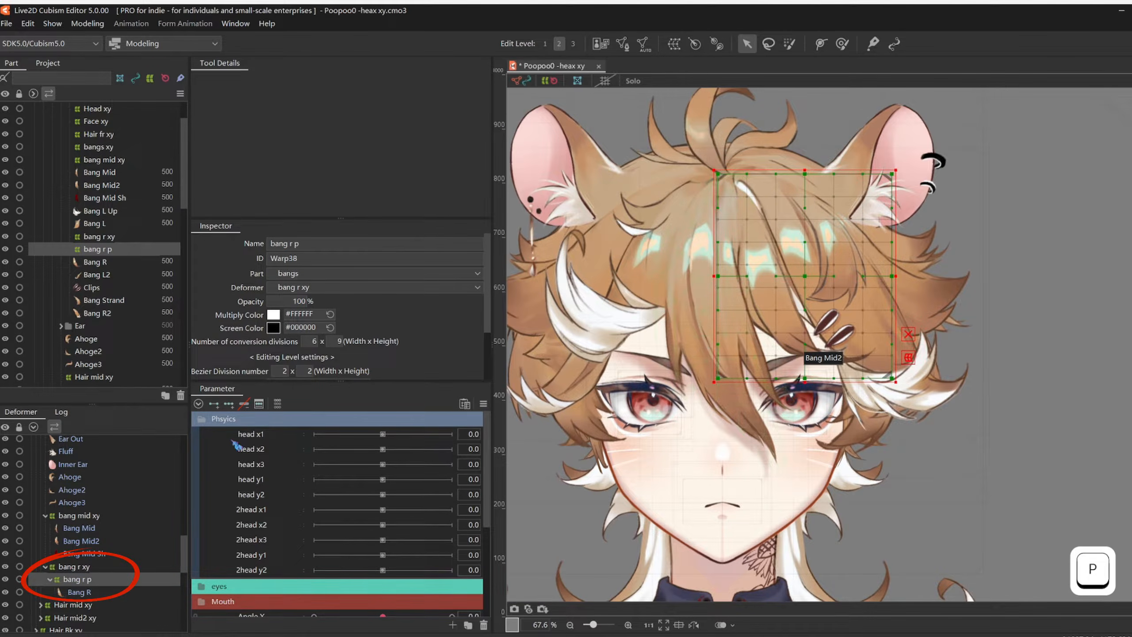
left_click(267, 435)
left_click(265, 494, "shift")
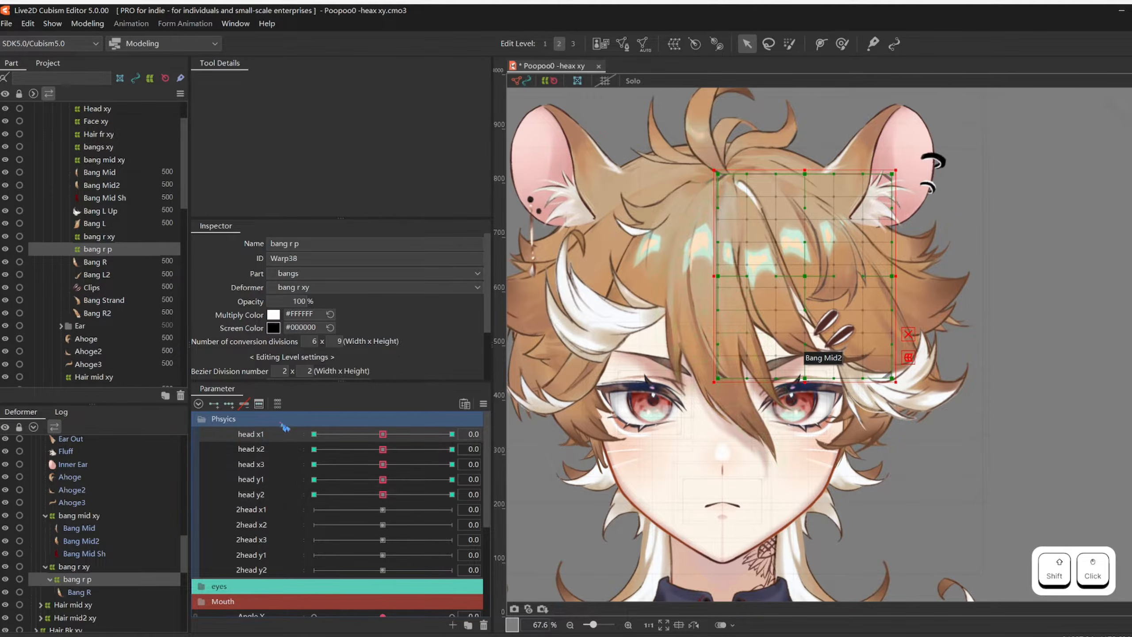
- With the deform brush, swing the lower part of the bang r p warp toward the nose for head x1 at -30
left_click(842, 43)
left_click(314, 433)
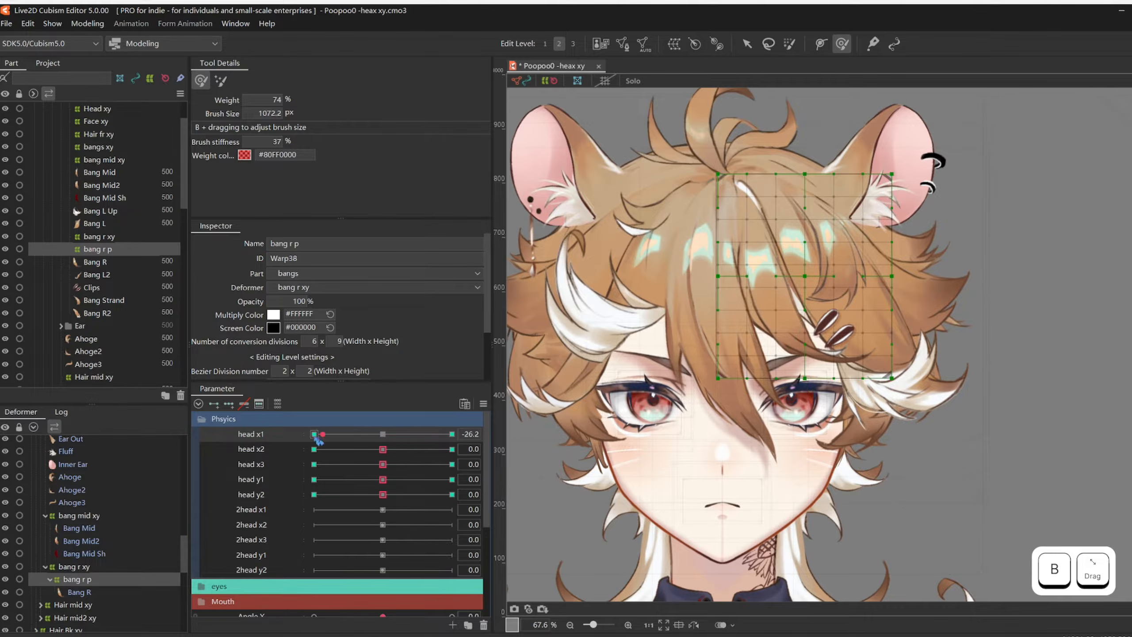
mouse_move(886, 384)
left_mouse_down()
mouse_move(908, 400)
mouse_move(758, 393)
left_mouse_up()
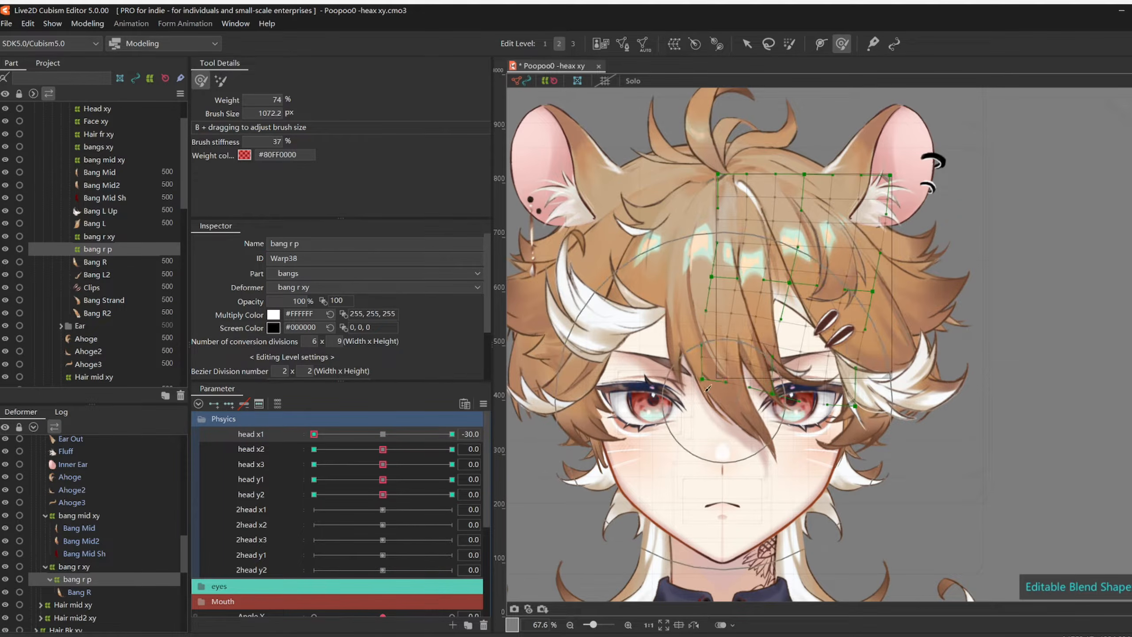
left_click(383, 434)
left_click(314, 433)
- Swing the lower part of the bang r p warp outward and up for head x1 at 30, then reset head x1 to 0
left_click(452, 433)
key("ctrl+z")
key("ctrl+z")
left_click_drag(815, 332, 923, 399)
left_click_drag(762, 386, 825, 379)
mouse_move(430, 437)
left_mouse_down()
mouse_move(269, 438)
mouse_move(473, 430)
left_mouse_up()
left_click_drag(978, 314, 981, 287)
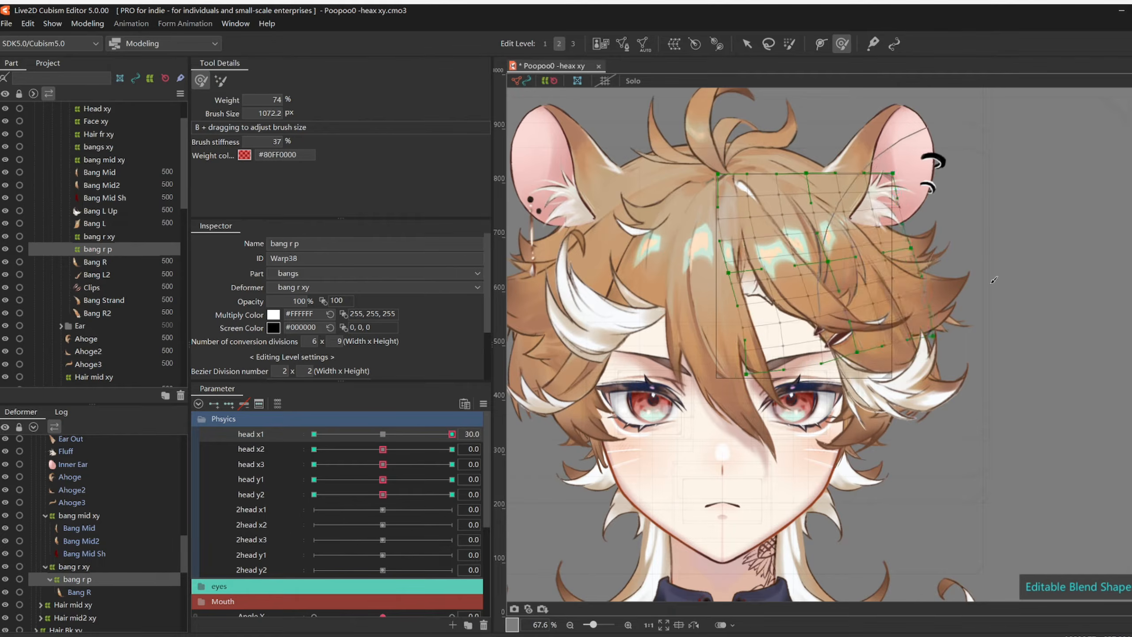
mouse_move(452, 433)
left_mouse_down()
mouse_move(383, 434)
mouse_move(452, 397)
left_mouse_up()
left_click_drag(1040, 270, 1020, 266)
mouse_move(452, 433)
left_mouse_down()
mouse_move(273, 431)
mouse_move(510, 432)
left_mouse_up()
left_click(383, 433)
- Brush the lower half of the bang r p warp into opposite swings for head x2 at -30 and 30, then reset it to 0
left_click_drag(383, 449, 314, 450)
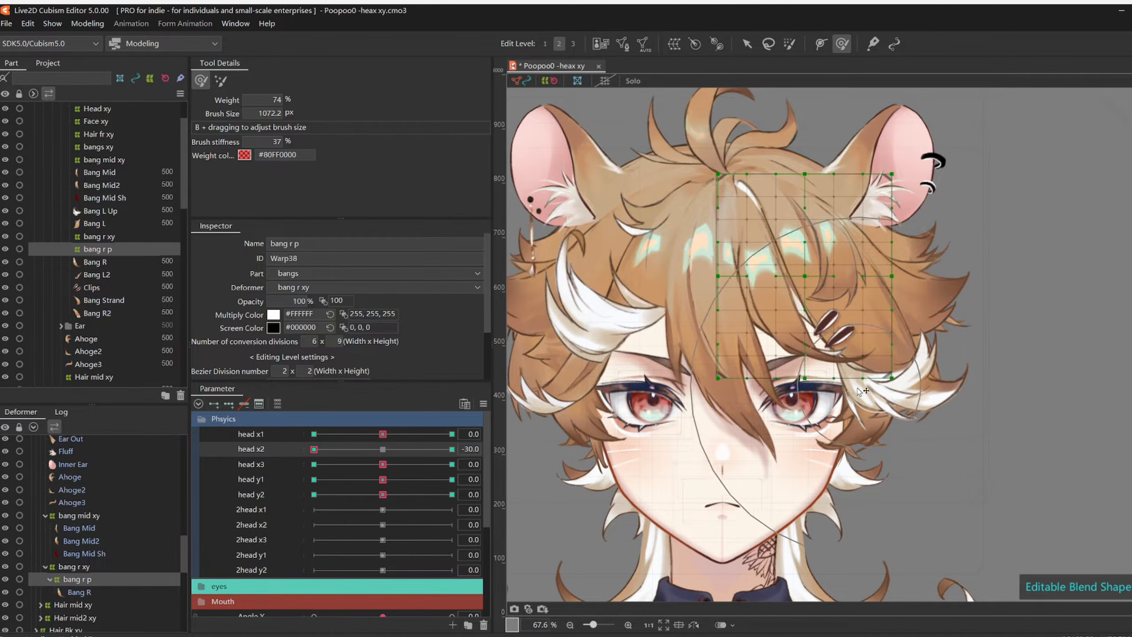
left_click(383, 449)
mouse_move(383, 464)
left_mouse_down()
mouse_move(326, 464)
mouse_move(383, 465)
left_mouse_up()
left_click_drag(383, 448, 455, 450)
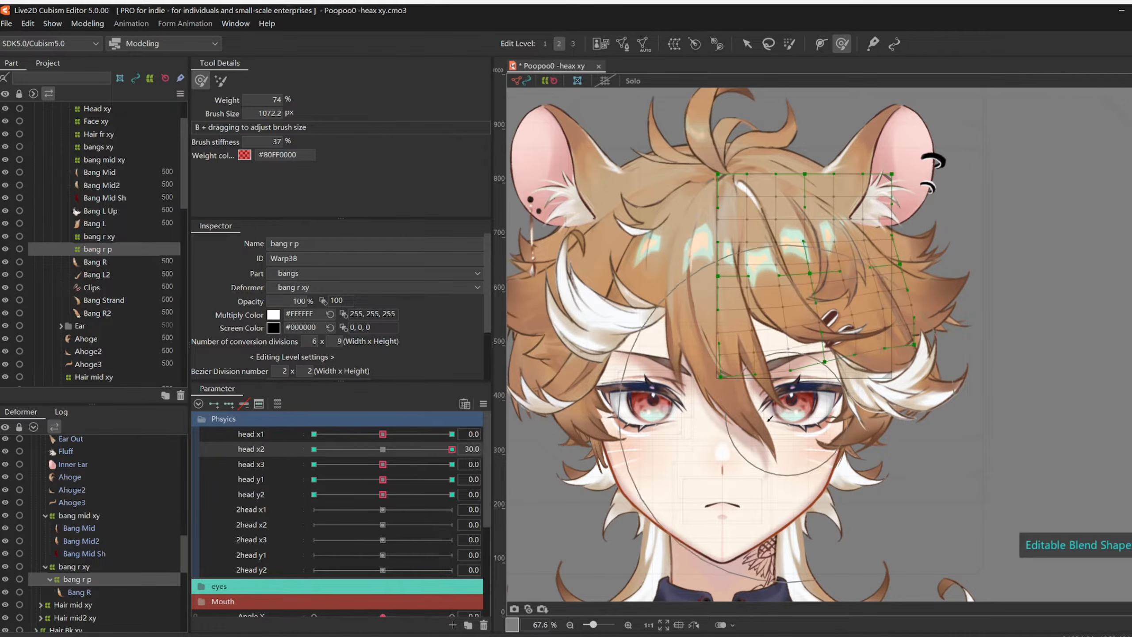
left_click(998, 357)
left_click_drag(353, 460, 453, 450)
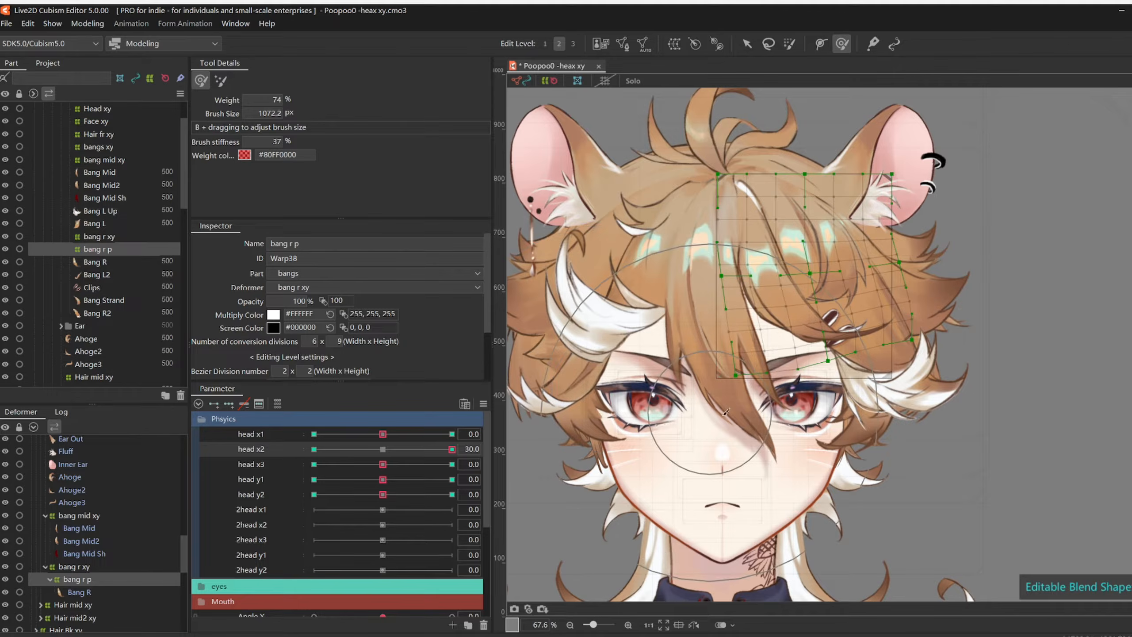
left_click(382, 449)
- Bend the lower tip of the bang r p warp for head x3 at -30 and at 30
left_click(315, 464)
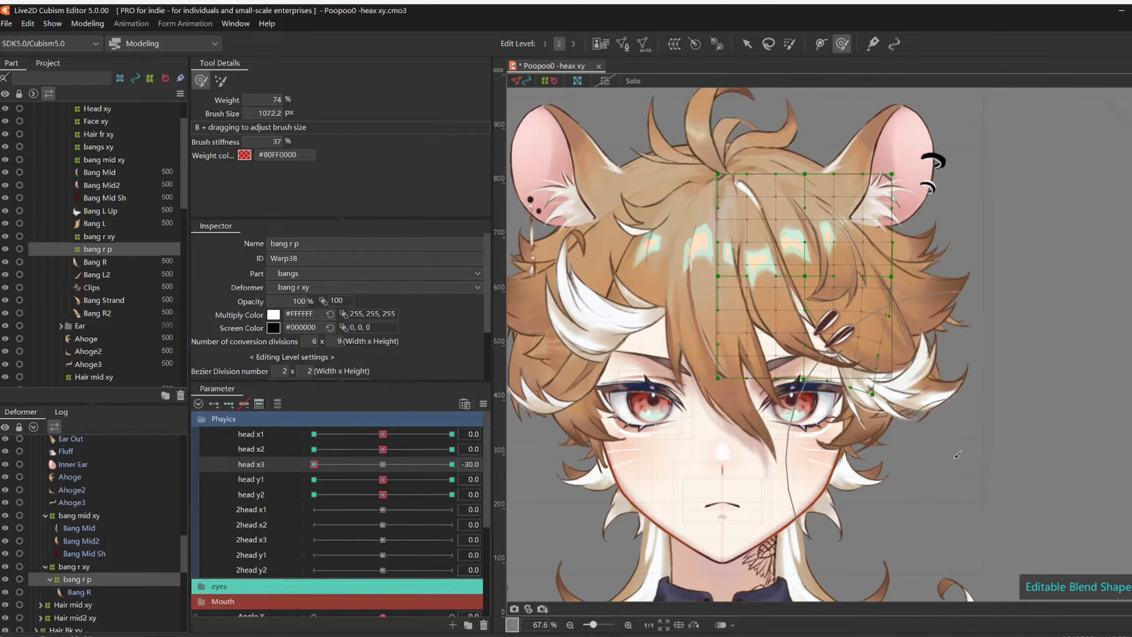
left_click(452, 464)
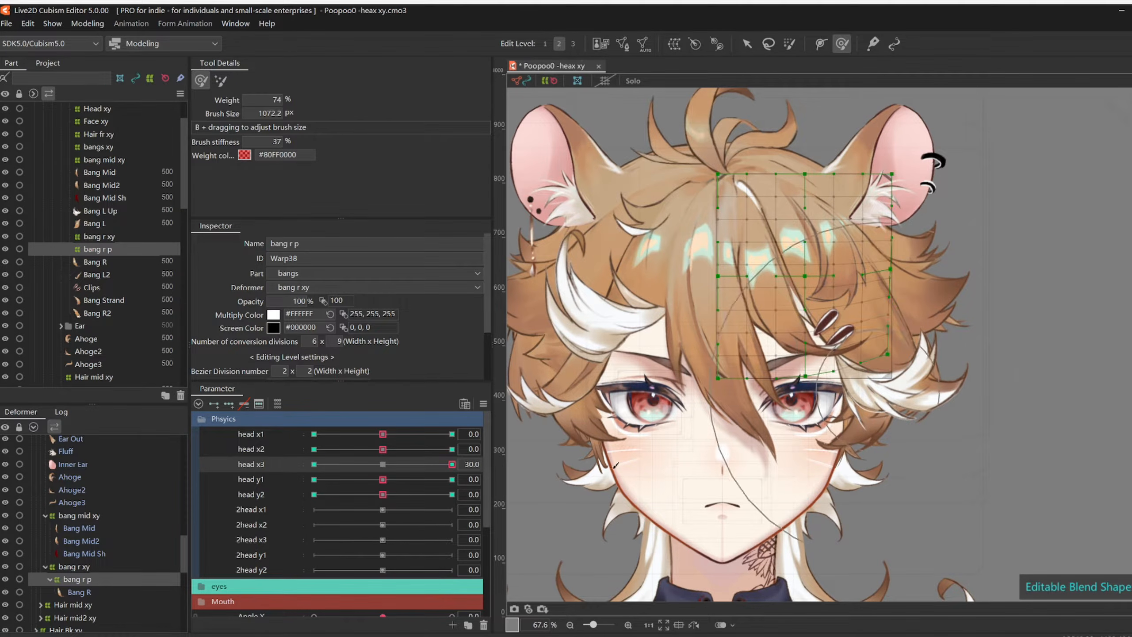
left_click_drag(976, 437, 972, 448)
left_click_drag(315, 464, 452, 464)
left_click_drag(976, 330, 972, 317)
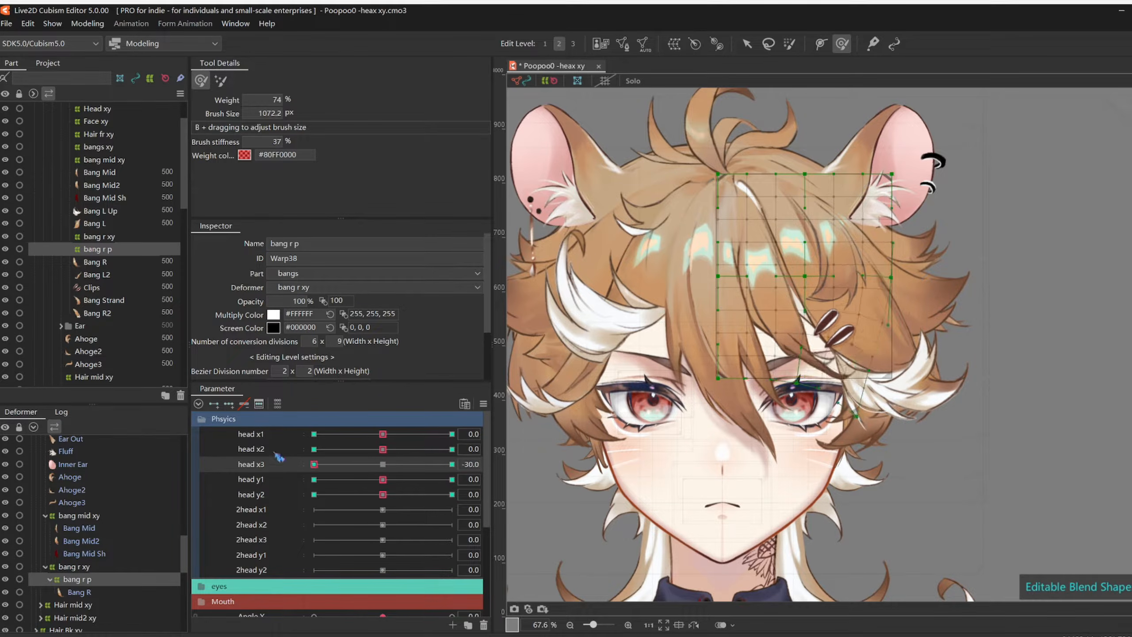
- Rework the warp's lower tip bend for head x3 at -30, undoing unwanted strokes, and reset head x3 to 0
left_click_drag(451, 464, 412, 480)
mouse_move(792, 472)
left_mouse_down()
mouse_move(836, 480)
mouse_move(845, 466)
left_mouse_up()
key("ctrl+z")
left_click_drag(452, 464, 311, 466)
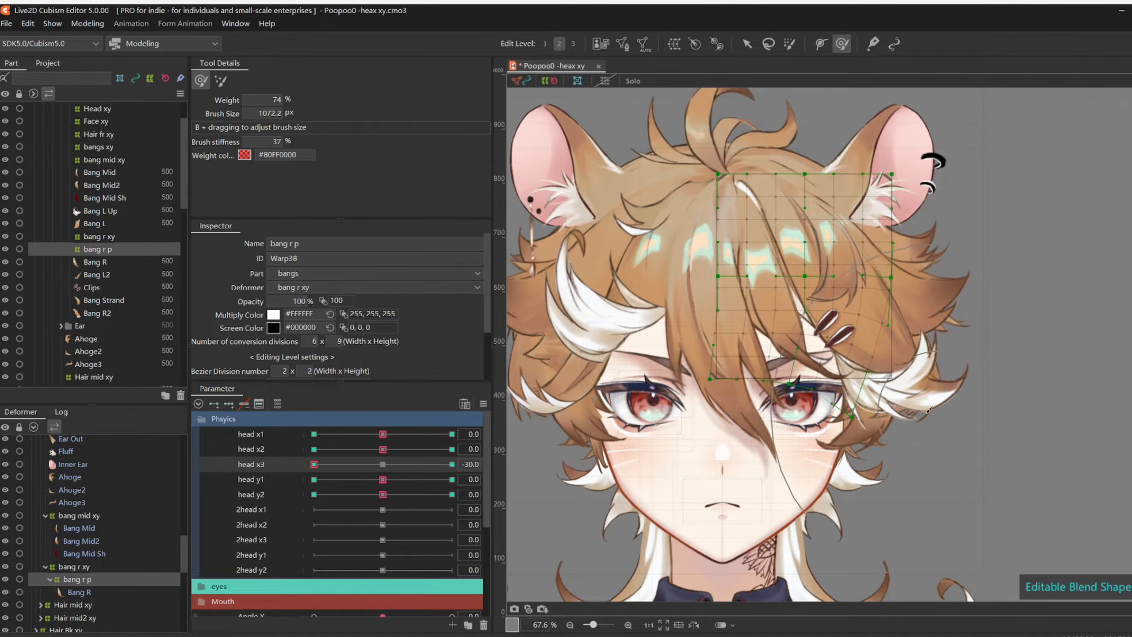
key("ctrl+z")
left_click_drag(938, 415, 962, 432)
left_click_drag(304, 456, 382, 464)
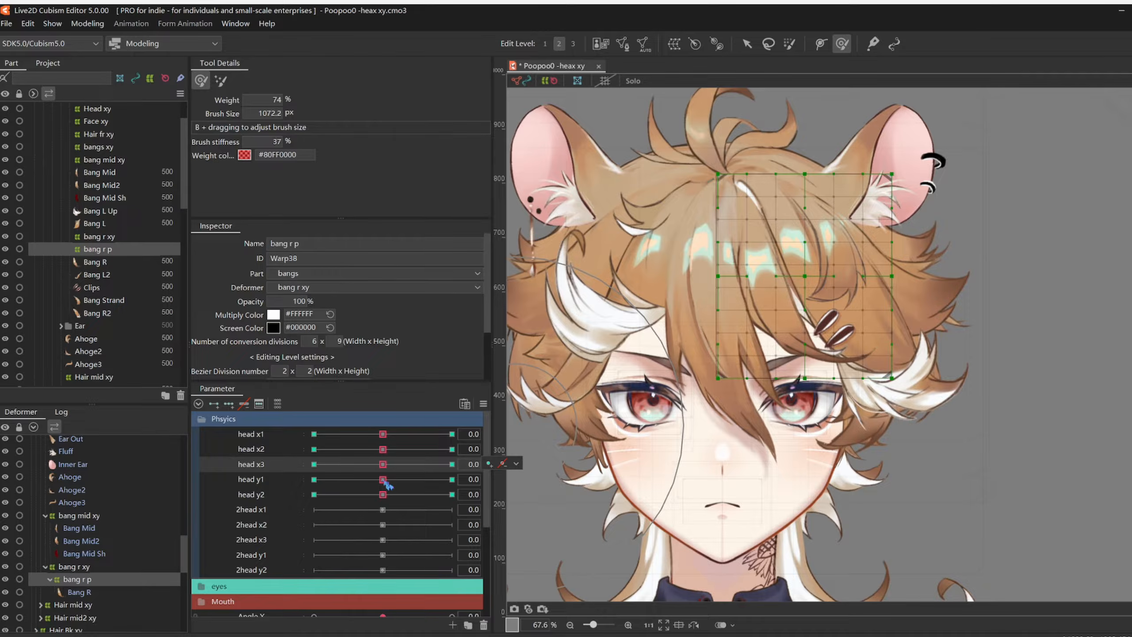
- Stretch the bang r p warp downward for head y1 at -30 and lift it outward for head y1 at 30
left_click_drag(382, 479, 245, 479)
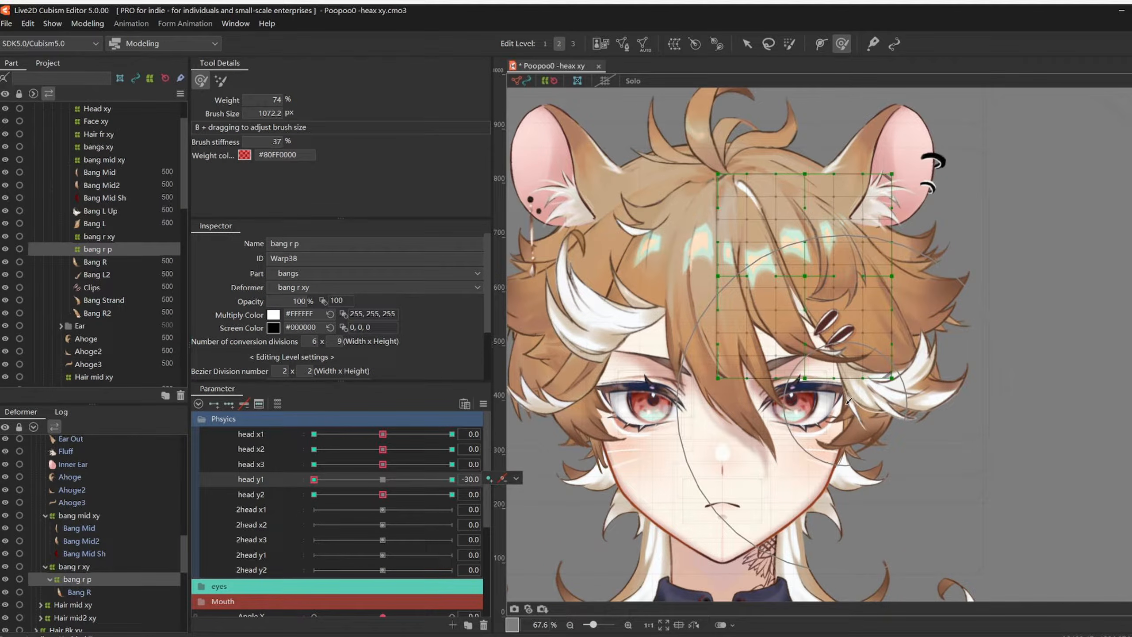
mouse_move(848, 411)
left_mouse_down()
mouse_move(844, 436)
mouse_move(867, 417)
mouse_move(844, 415)
left_mouse_up()
mouse_move(383, 479)
left_mouse_down()
mouse_move(308, 479)
mouse_move(362, 523)
mouse_move(325, 480)
mouse_move(472, 471)
left_mouse_up()
mouse_move(824, 328)
left_mouse_down()
mouse_move(840, 305)
mouse_move(896, 316)
left_mouse_up()
left_click_drag(818, 377, 825, 366)
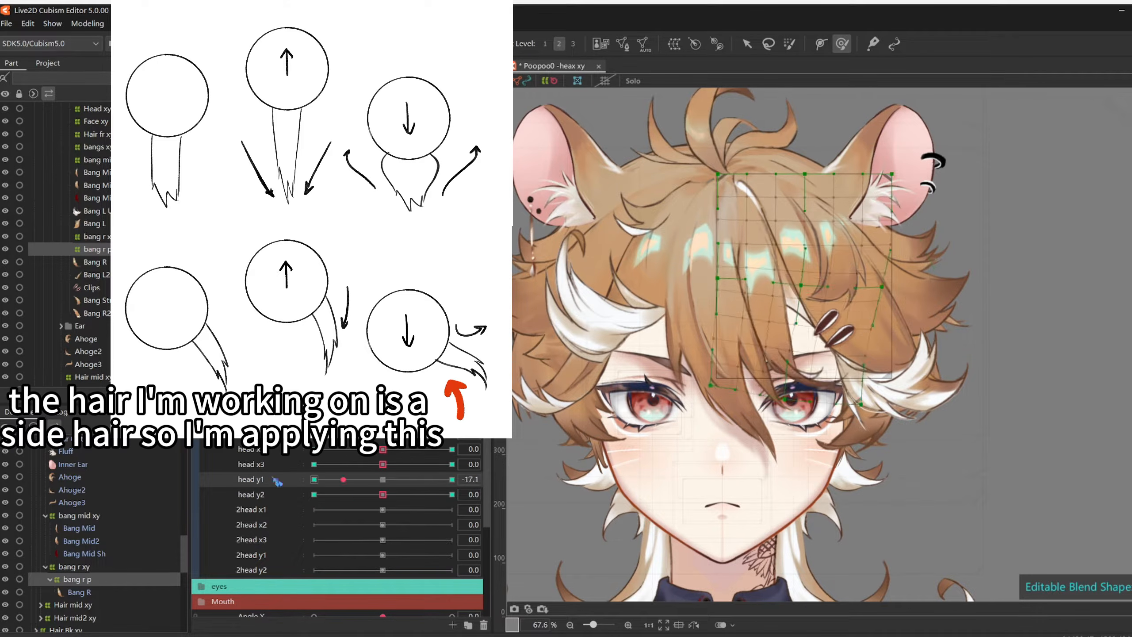
- Shape the bang r p warp's lower part for head y2 at -30 and 30, undoing the last two changes
left_click_drag(457, 486, 314, 494)
mouse_move(955, 398)
left_mouse_down()
mouse_move(843, 412)
mouse_move(875, 413)
left_mouse_up()
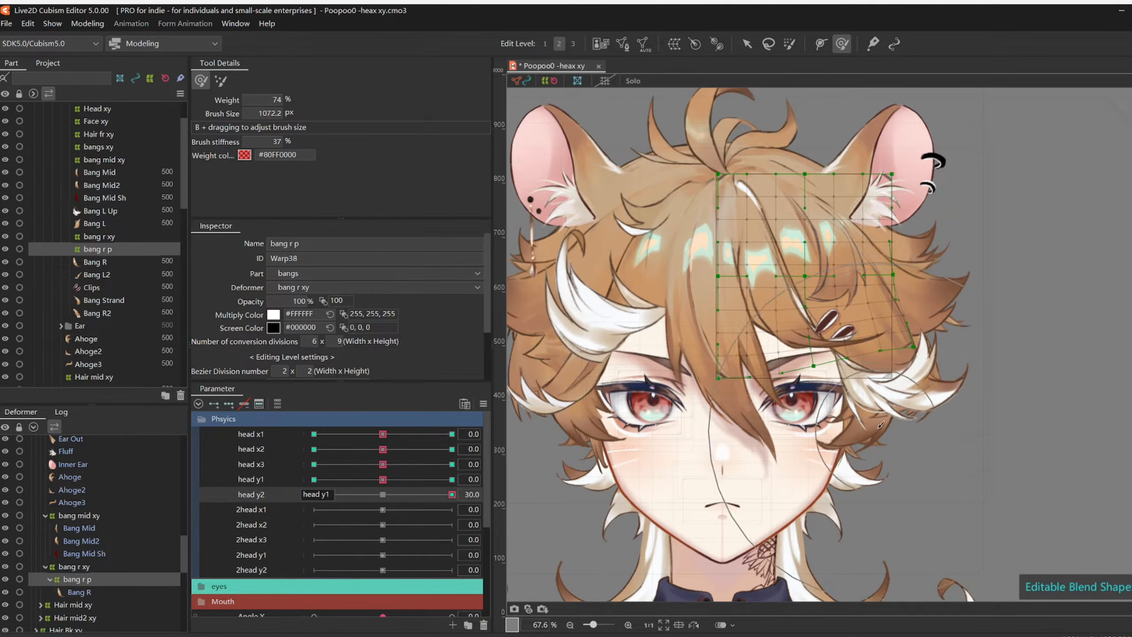
key("ctrl+z")
key("ctrl+z")
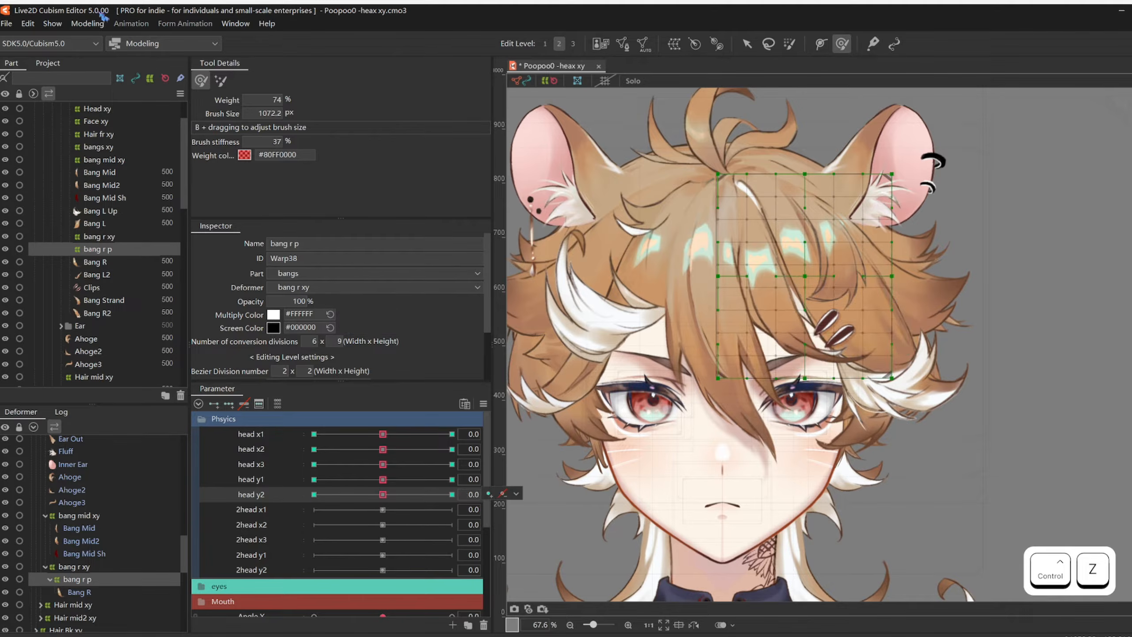
- Open the model's physics settings
left_click(87, 23)
left_click(104, 274)
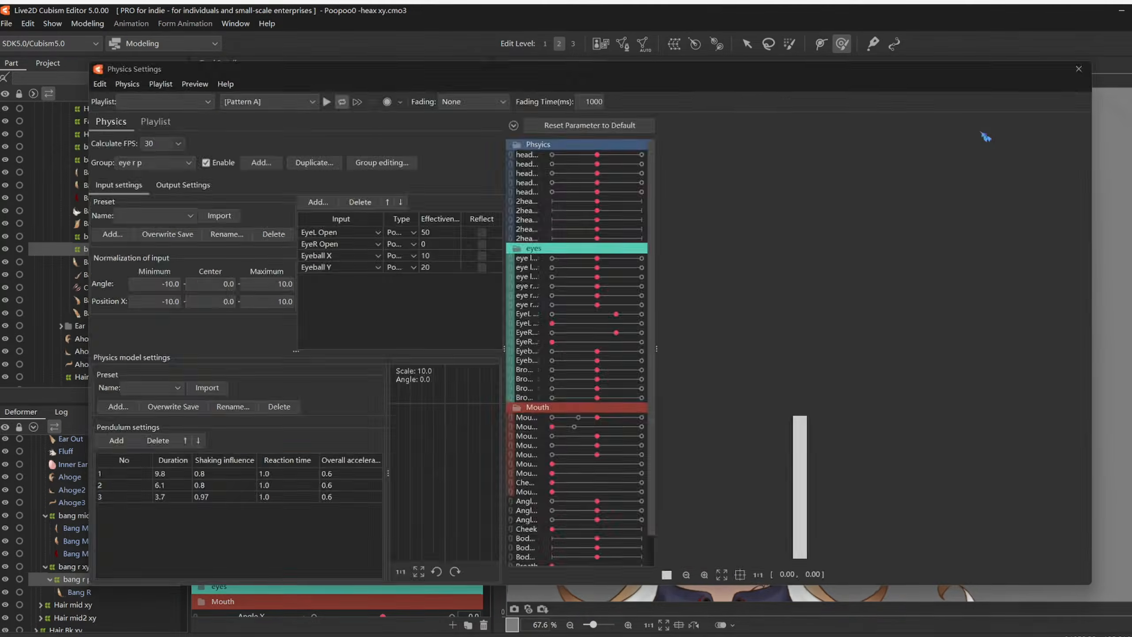
- Add a physics group named head x using the eye physics model preset
left_click(278, 163)
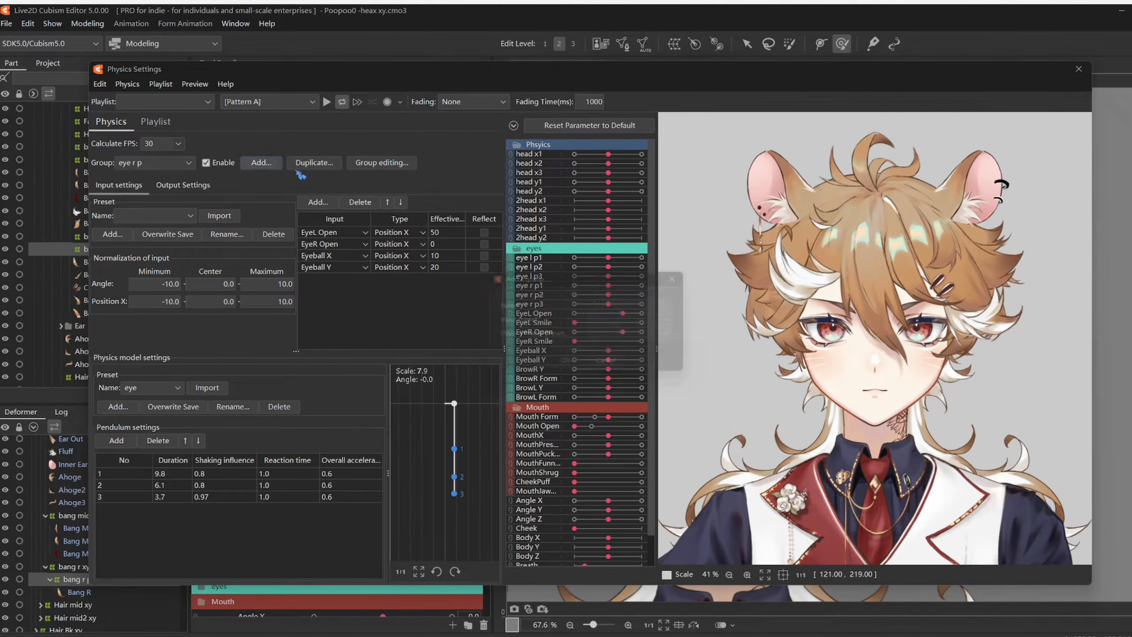
type("head x")
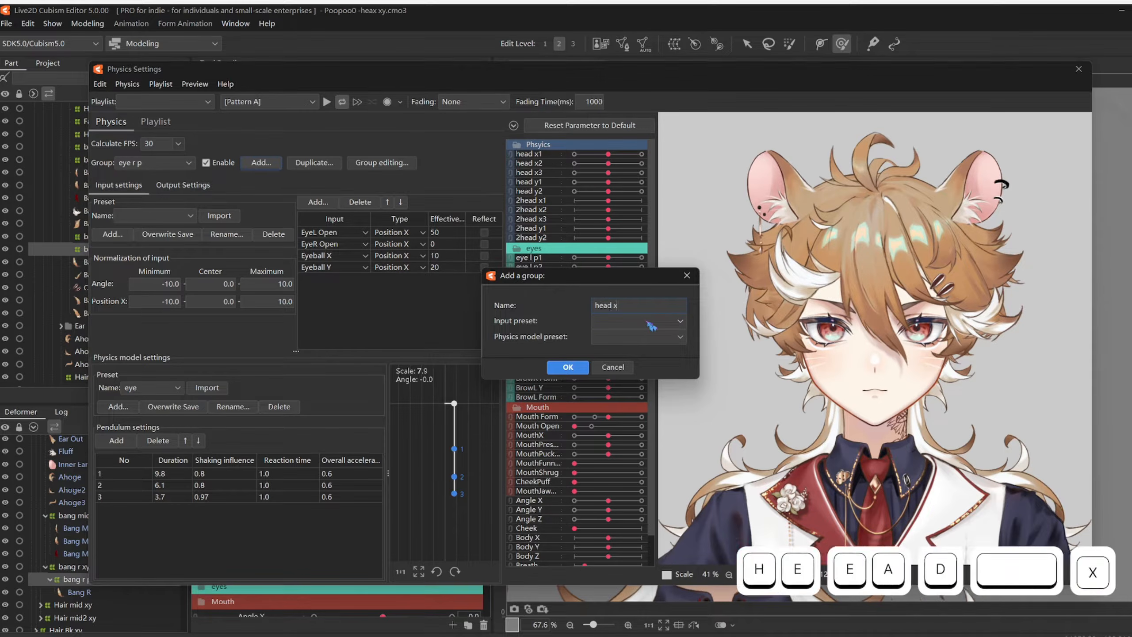
left_click(639, 343)
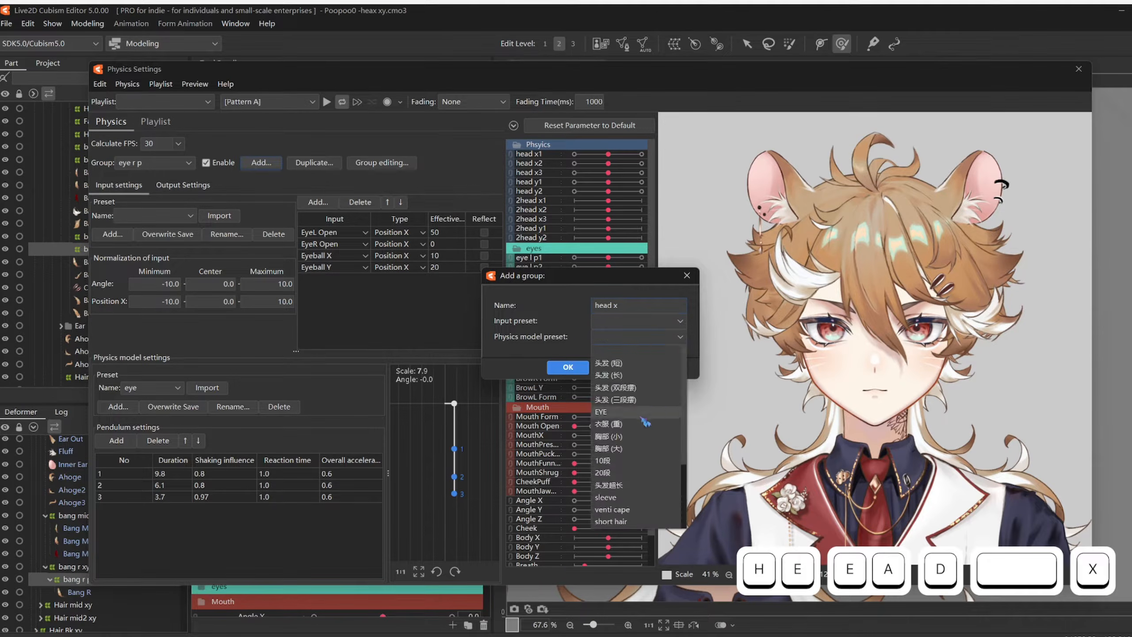
left_click(619, 511)
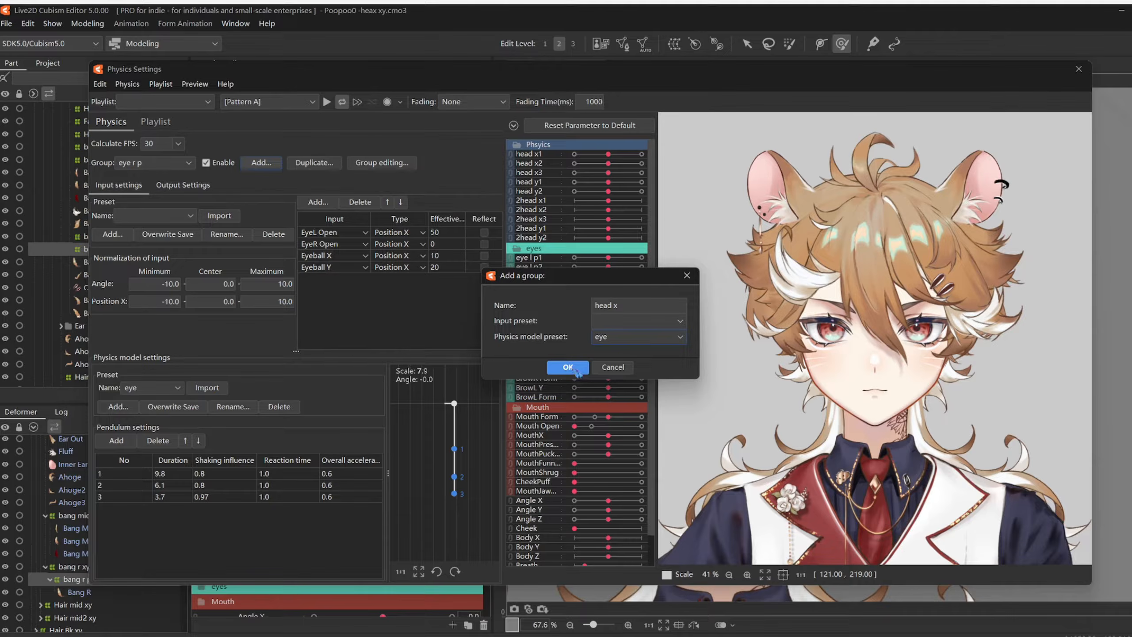
left_click(570, 368)
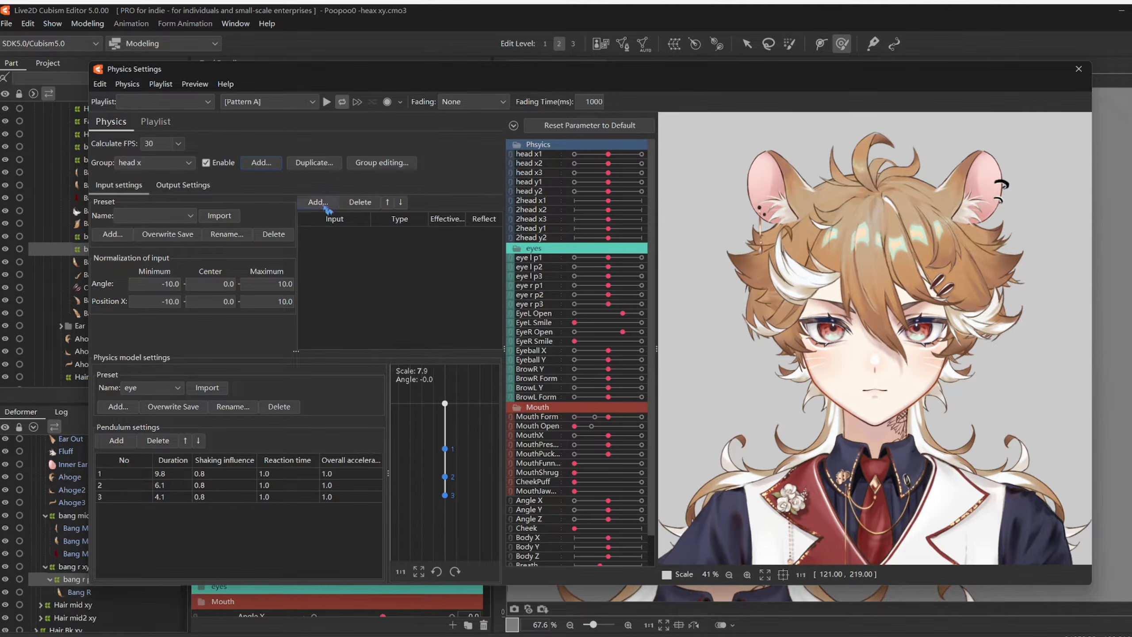
- Add Angle X, Angle Y, Angle Z and Breath as inputs of head x, with effectiveness 100 for Angle X and Angle Z
left_click(325, 207)
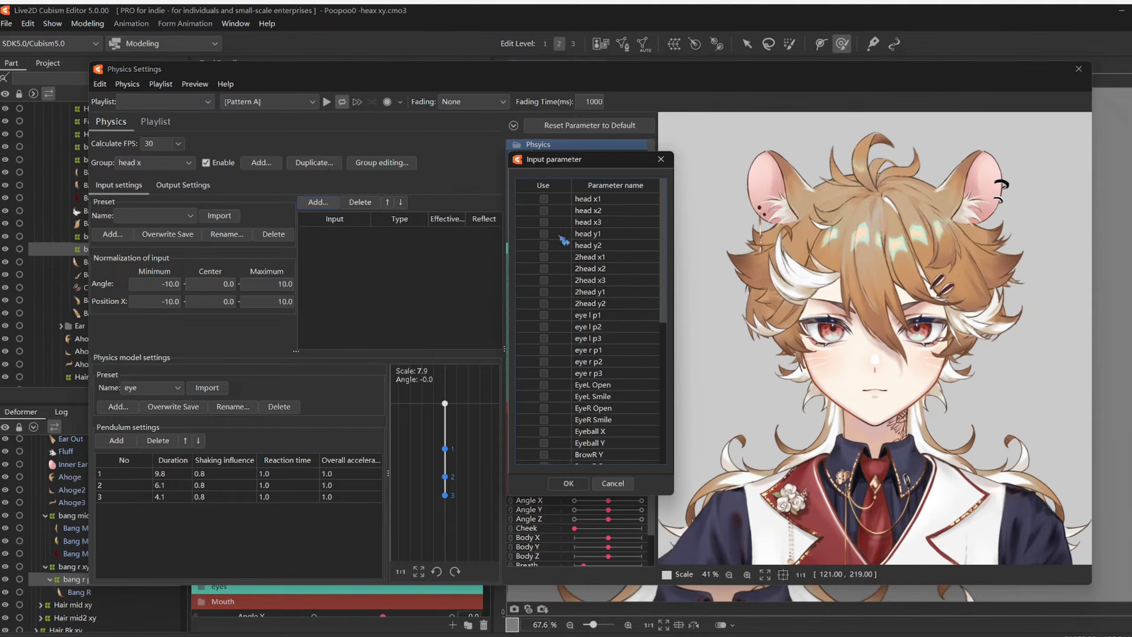
scroll(578, 321, "down", 6)
scroll(578, 320, "down", 3)
left_click_drag(544, 342, 544, 365)
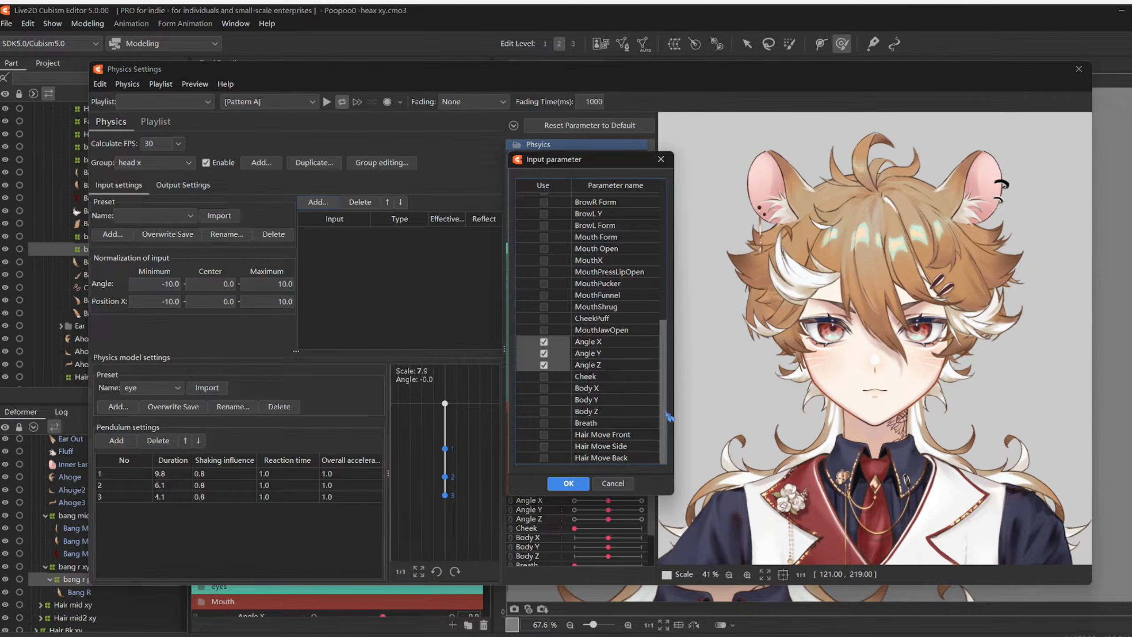
left_click(544, 422)
left_click(568, 483)
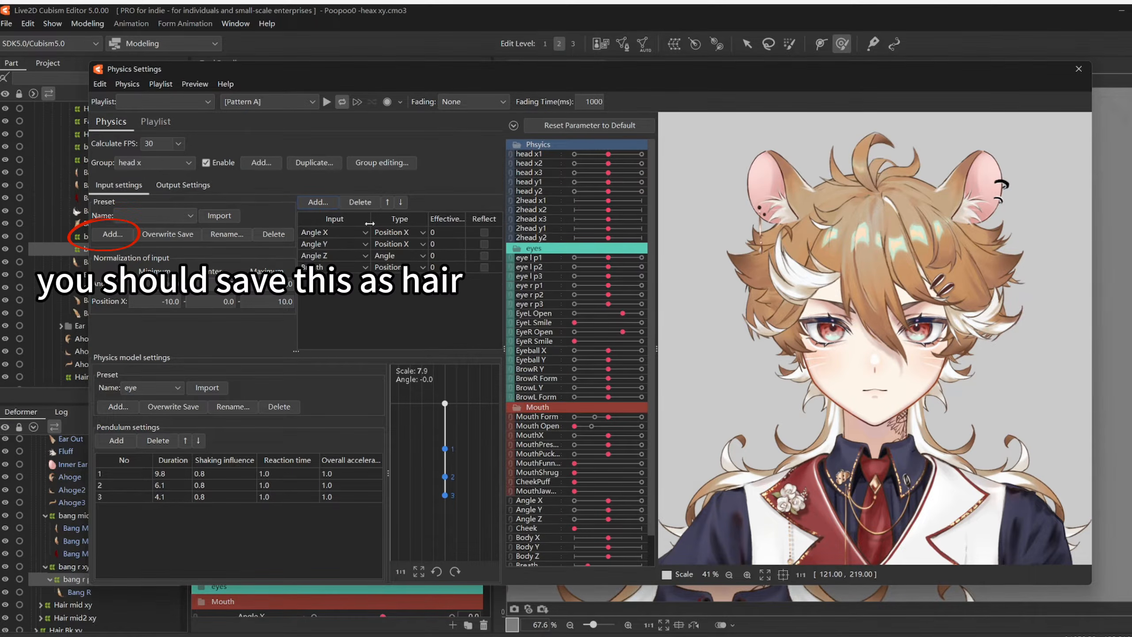
left_click_drag(449, 256, 458, 255)
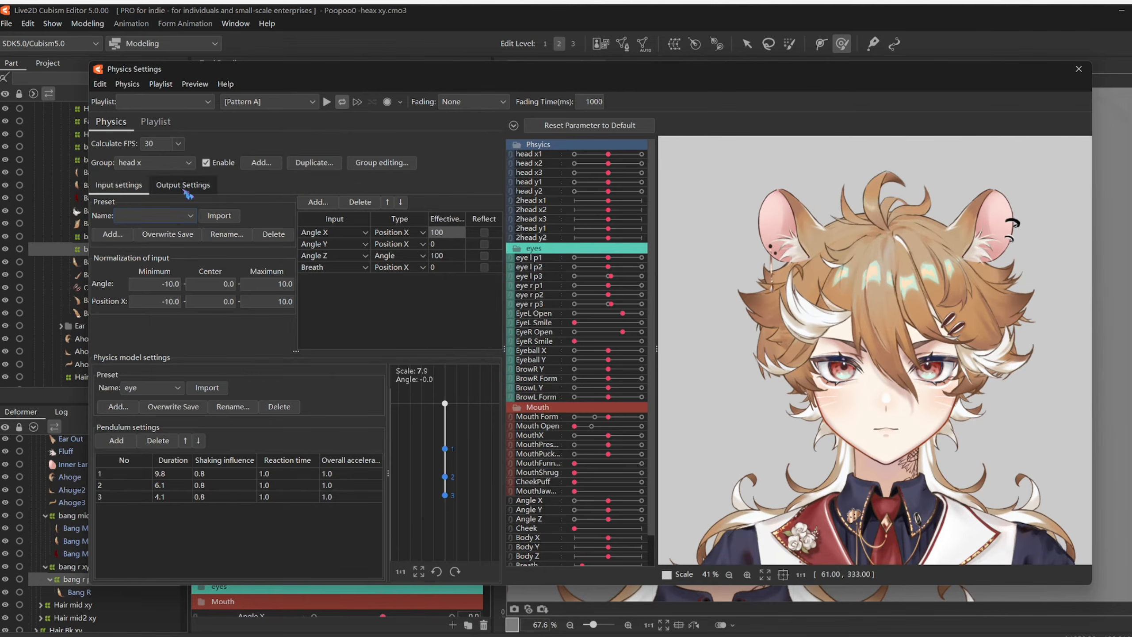
- Add head x1, head x2 and head x3 as outputs of the head x group and set all their scales to 50
left_click(185, 192)
left_click(109, 201)
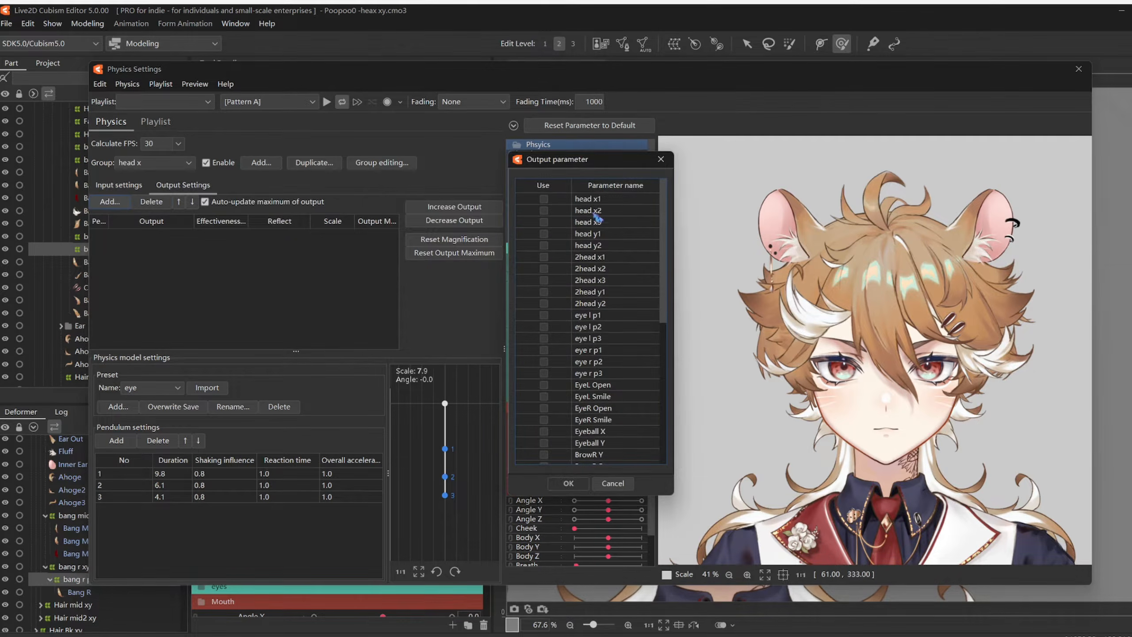
left_click(586, 488)
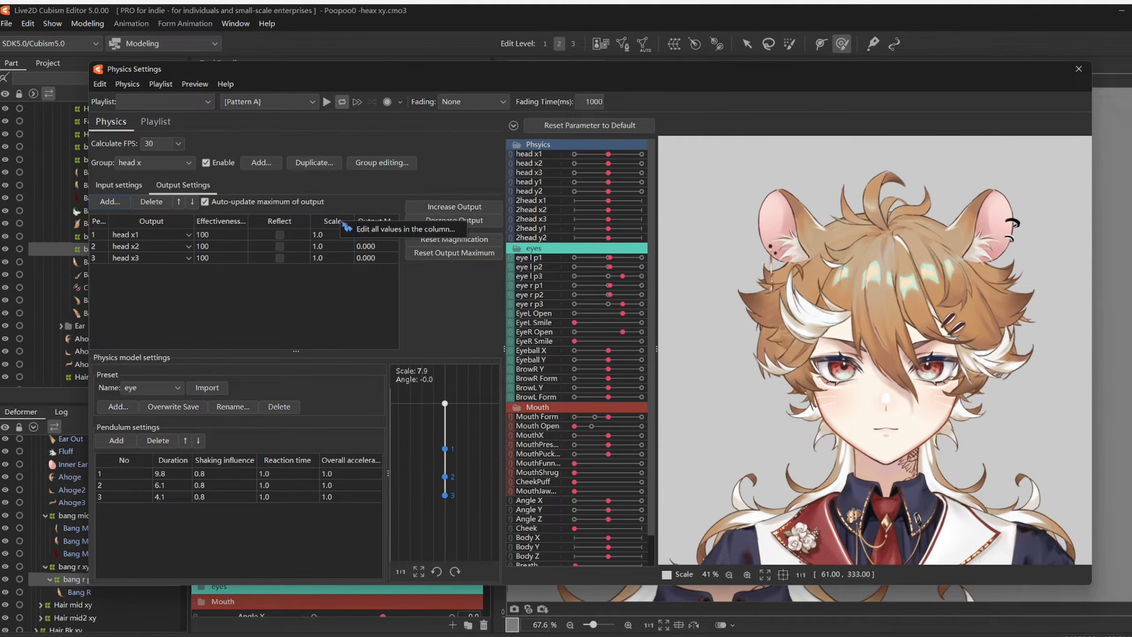
left_click(357, 225)
type("50")
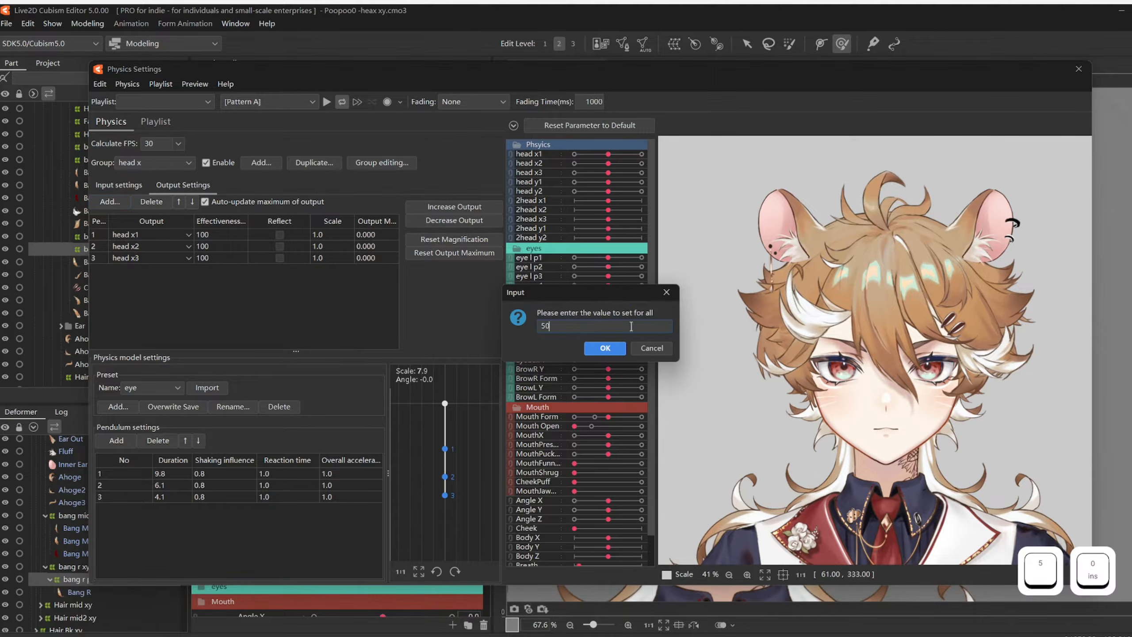
left_click(602, 346)
left_click_drag(843, 381, 893, 422)
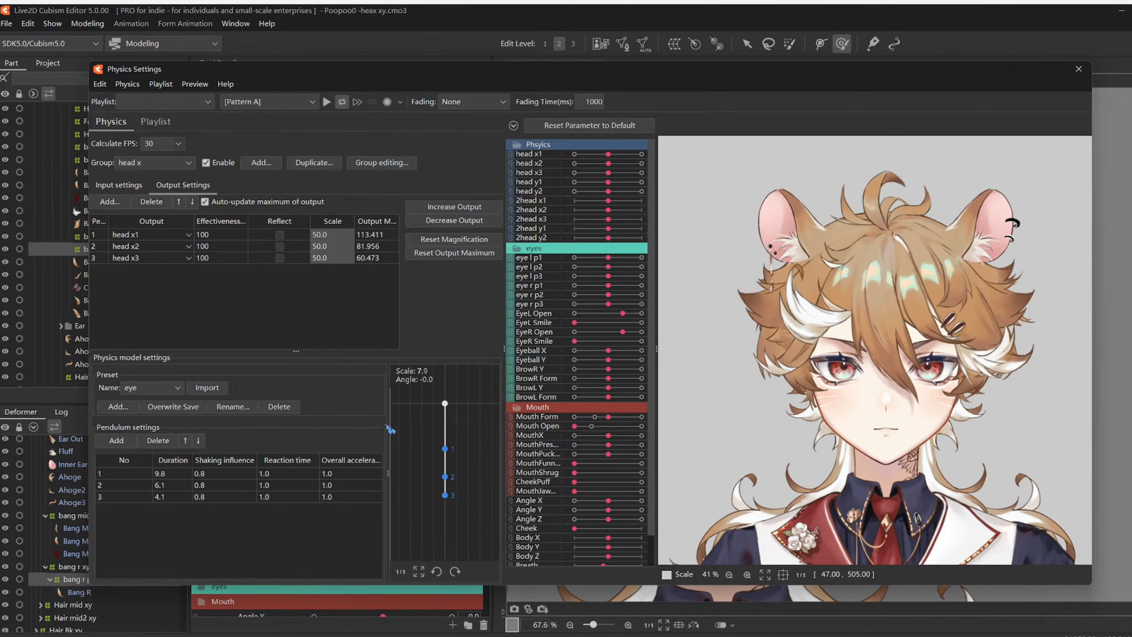
- Set the first pendulum's duration to 9.6 and fit all output magnifications to the parameter range, testing the sway with head movements
left_click_drag(186, 473, 183, 473)
left_click_drag(841, 409, 829, 376)
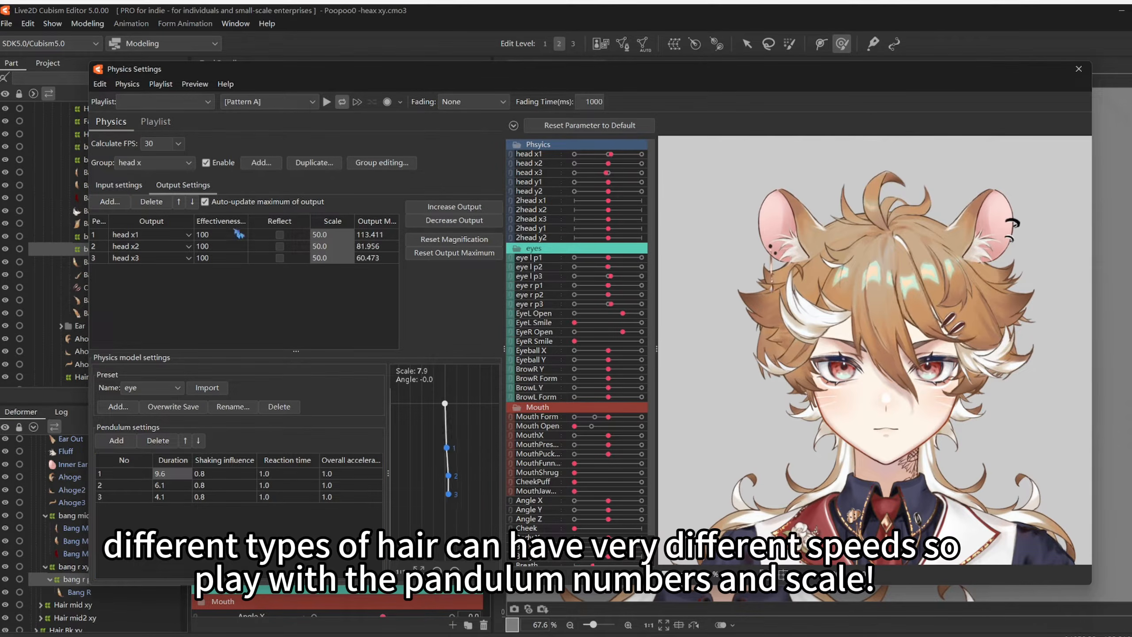
left_click(454, 219)
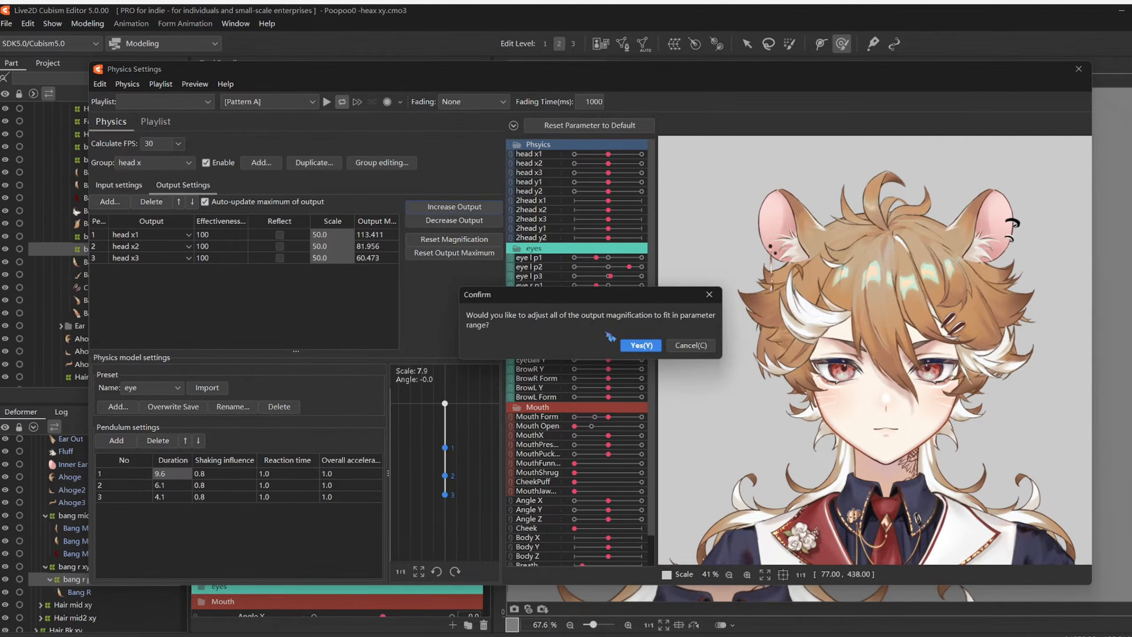
left_click(632, 344)
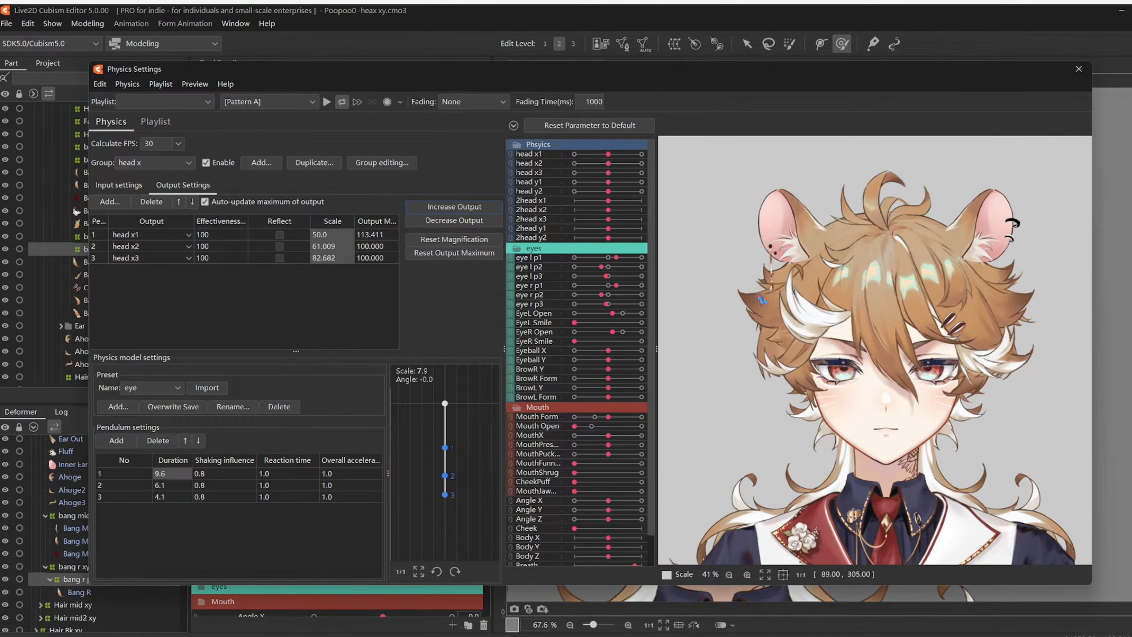
mouse_move(875, 339)
left_mouse_down()
mouse_move(980, 237)
mouse_move(695, 350)
mouse_move(894, 318)
mouse_move(887, 328)
mouse_move(994, 321)
mouse_move(882, 330)
left_mouse_up()
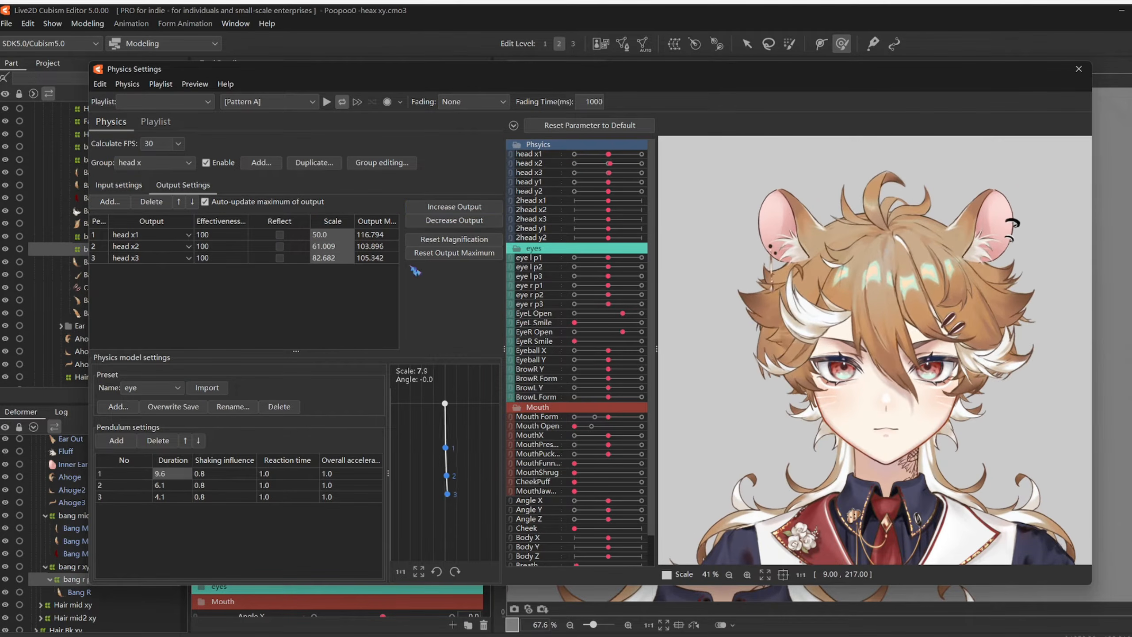
mouse_move(713, 314)
left_mouse_down()
mouse_move(702, 313)
mouse_move(1007, 317)
mouse_move(729, 367)
mouse_move(713, 325)
left_mouse_up()
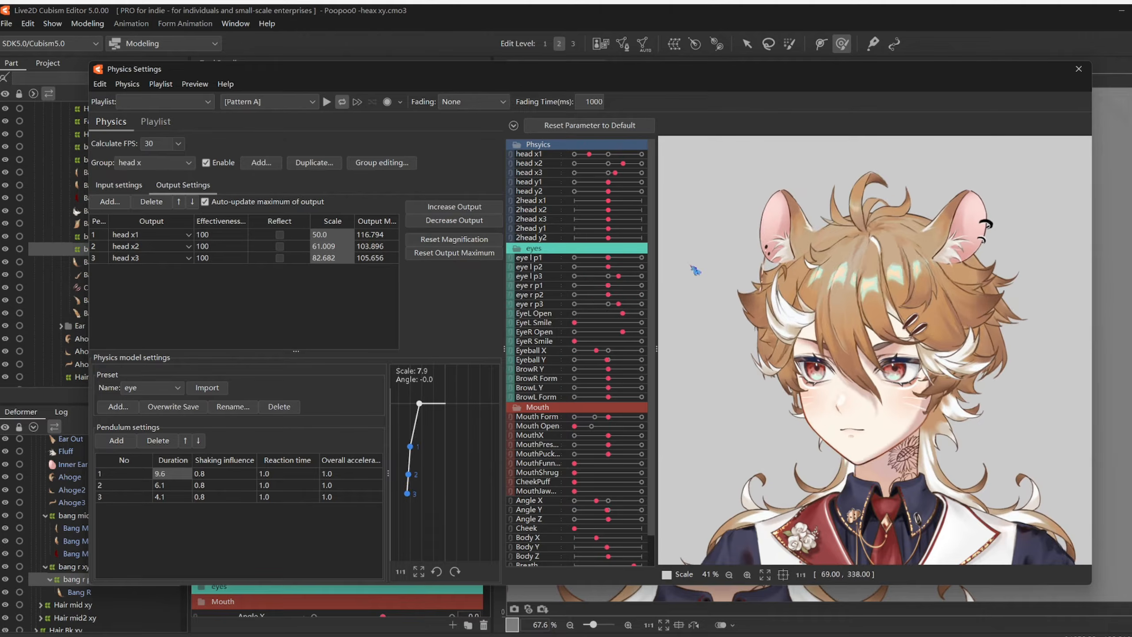
left_click_drag(697, 223, 842, 363)
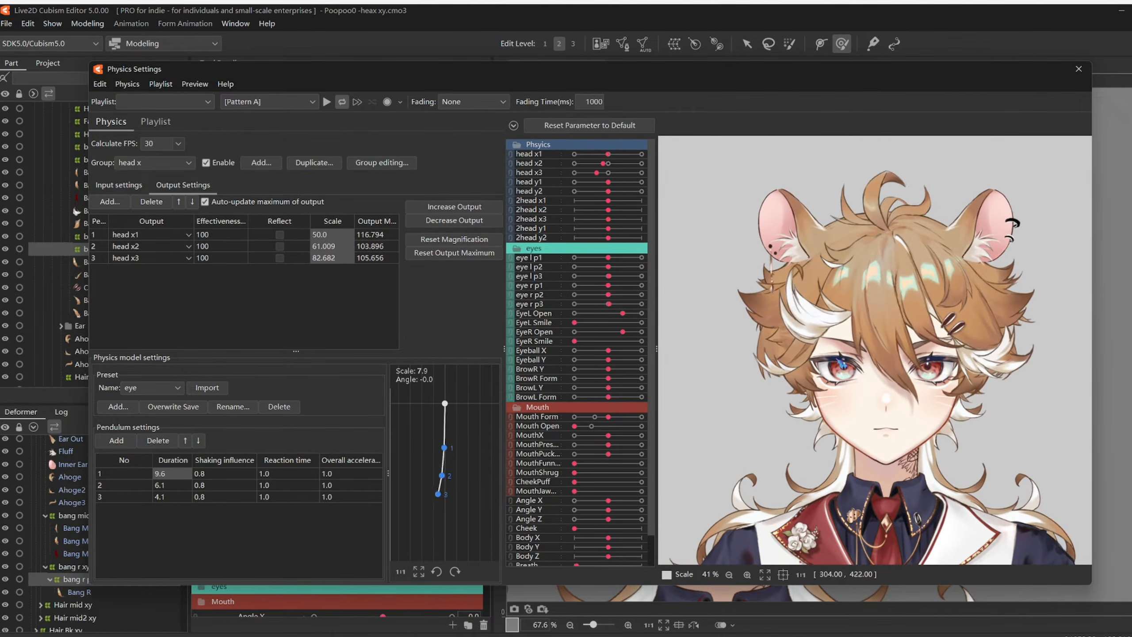
- Duplicate the head x physics group as head y
left_click(316, 163)
key("BackSpace")
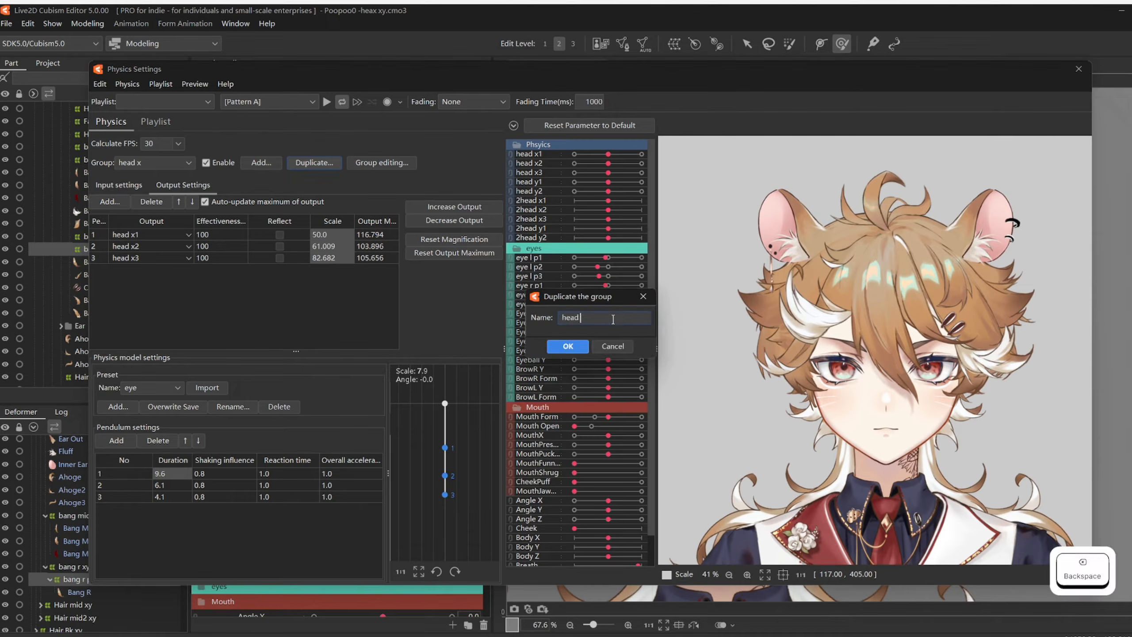
type("y")
key("Return")
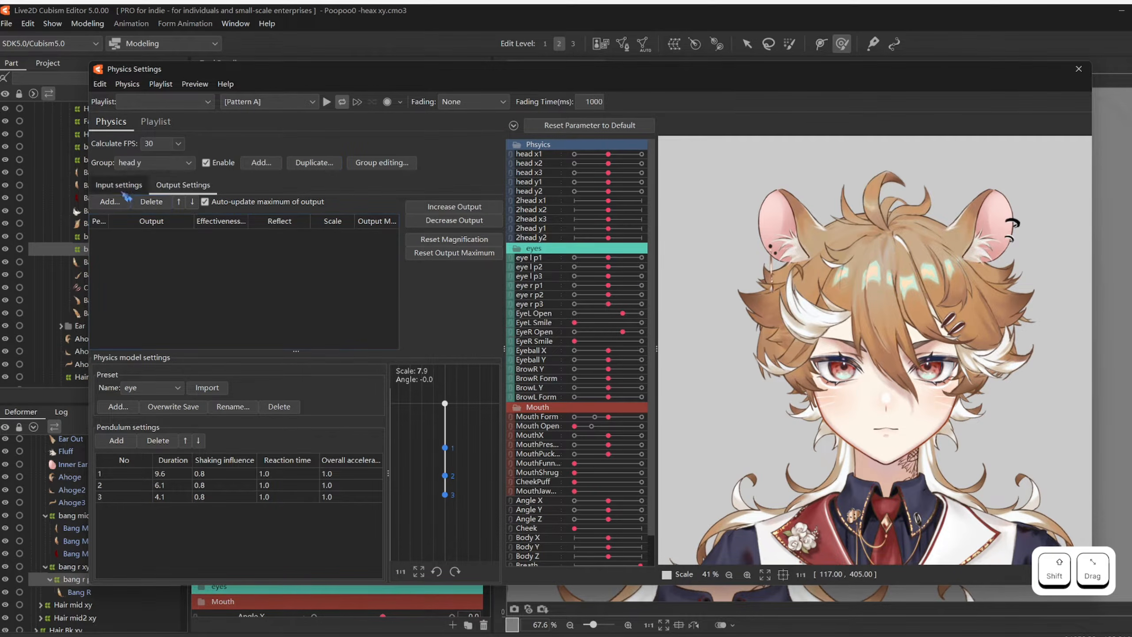
- Add head y1 and head y2 as outputs of the head y group and set both scales to 50
left_click(122, 199)
left_click(547, 235)
left_click(547, 248)
left_click(572, 482)
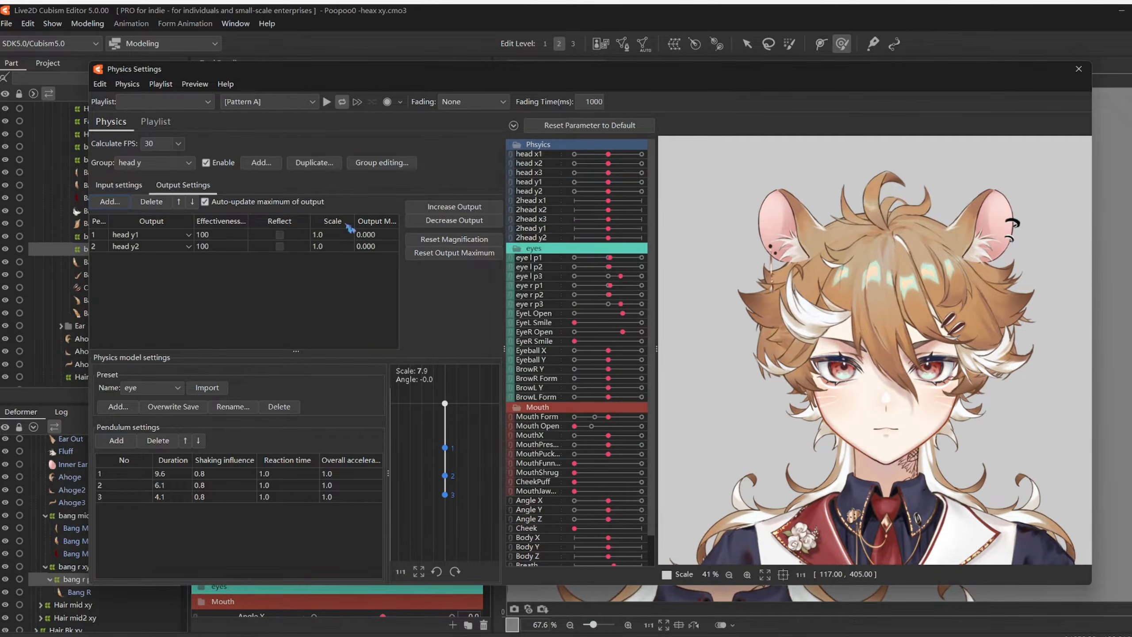
left_click(349, 227)
type("50")
key("Return")
- For head y, set Angle Y to 100, Angle X and Z to 0, Breath to Angle type at 10, and every pendulum's shaking influence to 0.7
left_click(119, 185)
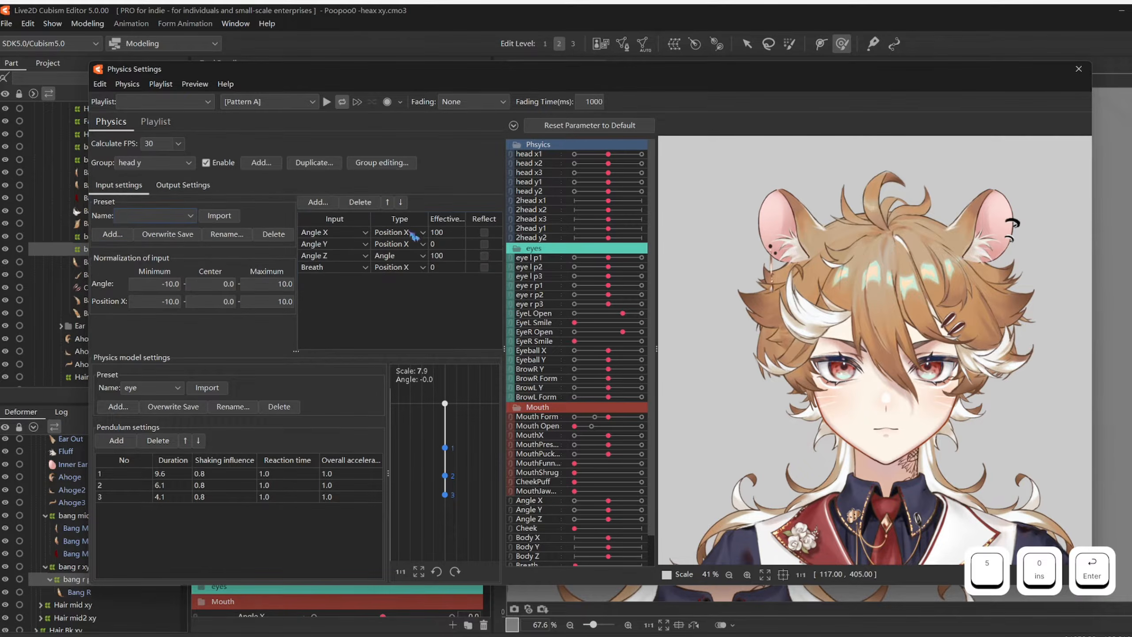
left_click_drag(446, 233, 490, 244)
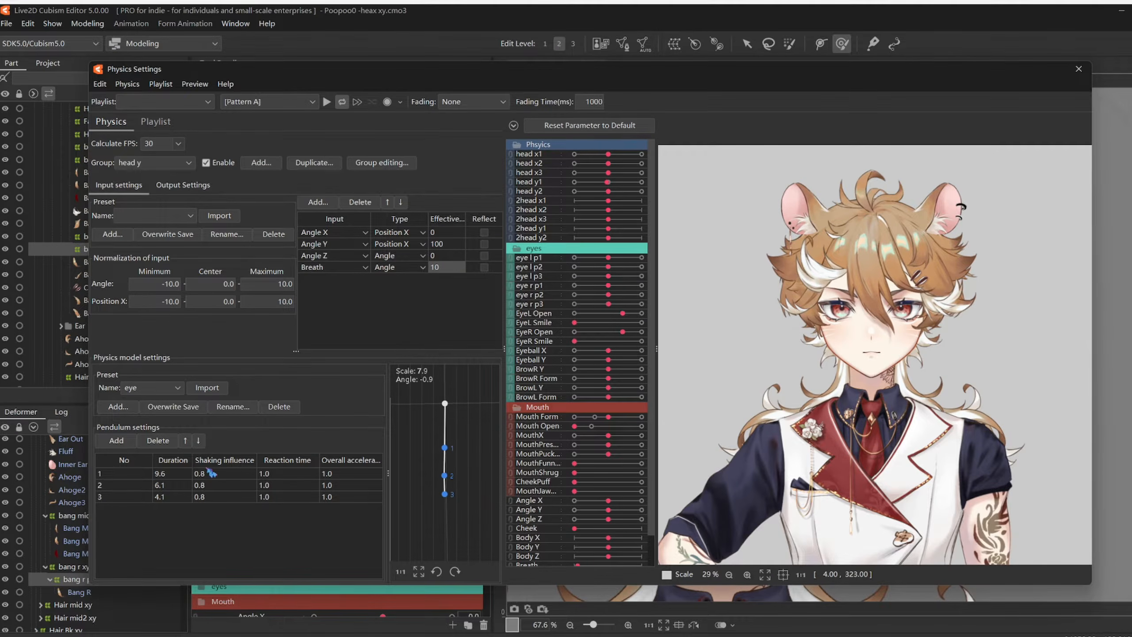
left_click(239, 461)
type("0.7")
key("Return")
left_click_drag(881, 352, 884, 315)
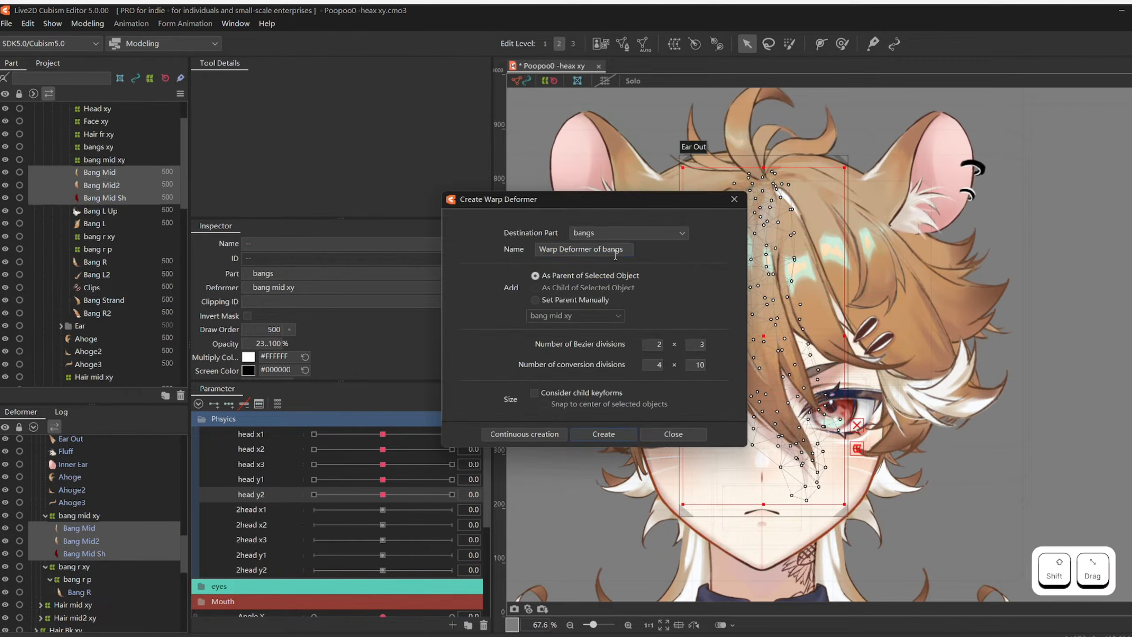
- Create a warp deformer named bang mid p around Bang Mid, Bang Mid2 and Bang Mid Sh, and adjust its frame around the middle bangs
type("bang mid p")
key("Return")
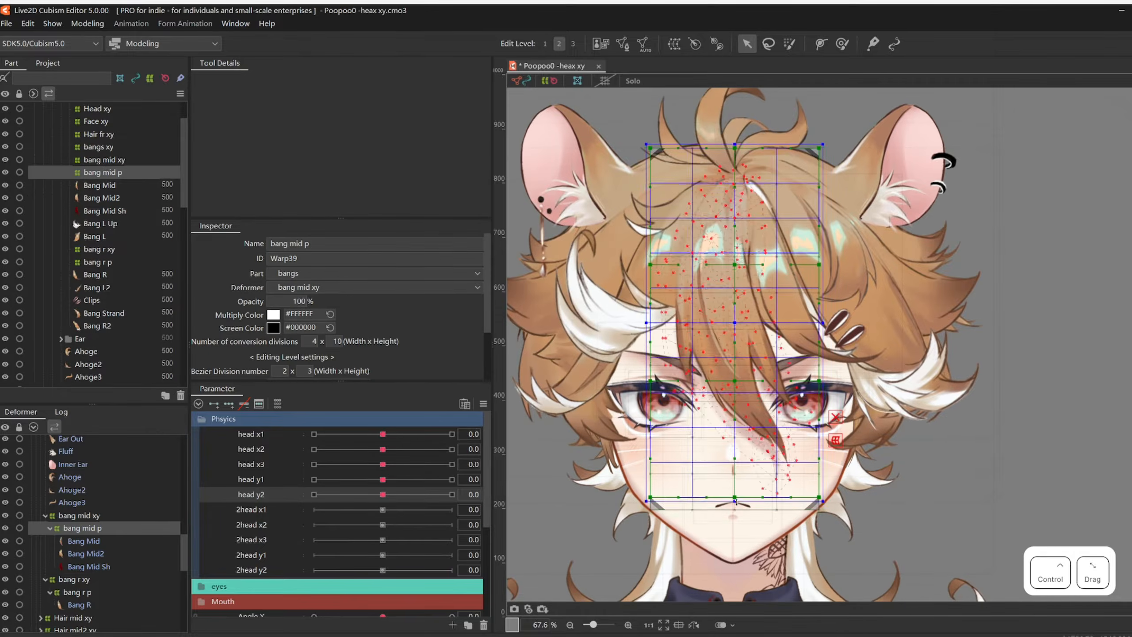
left_click_drag(735, 144, 734, 151)
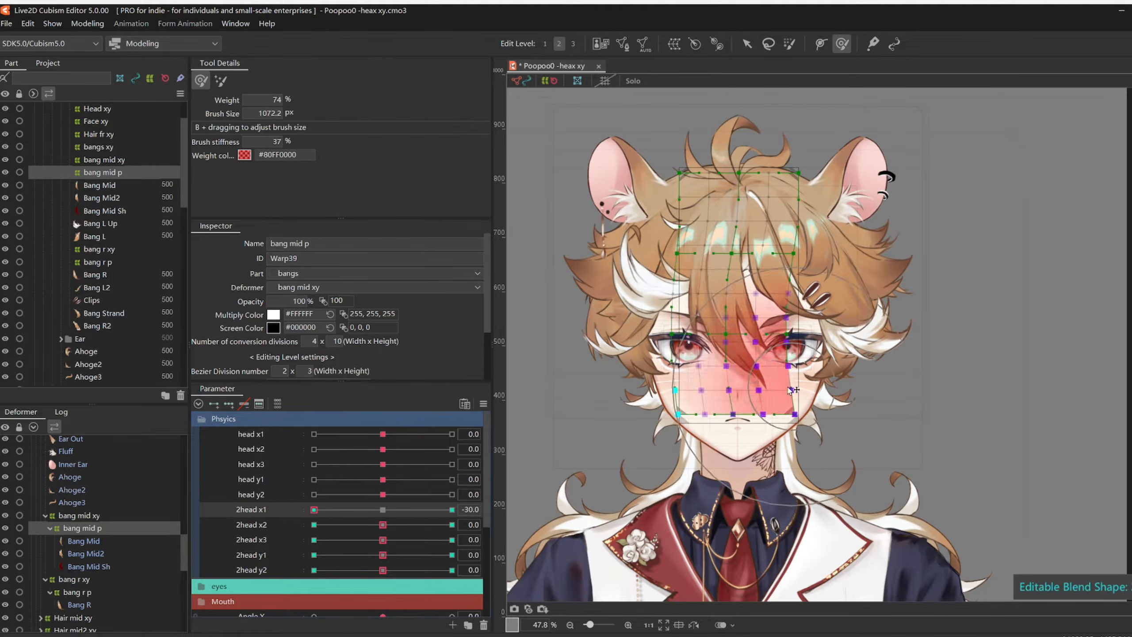
- Bend the bang mid p warp's lower part sideways for 2head x1, 2head x2 and 2head x3 at -30, resetting each to 0
left_click_drag(731, 446, 714, 466)
left_click(382, 509)
left_click(314, 525)
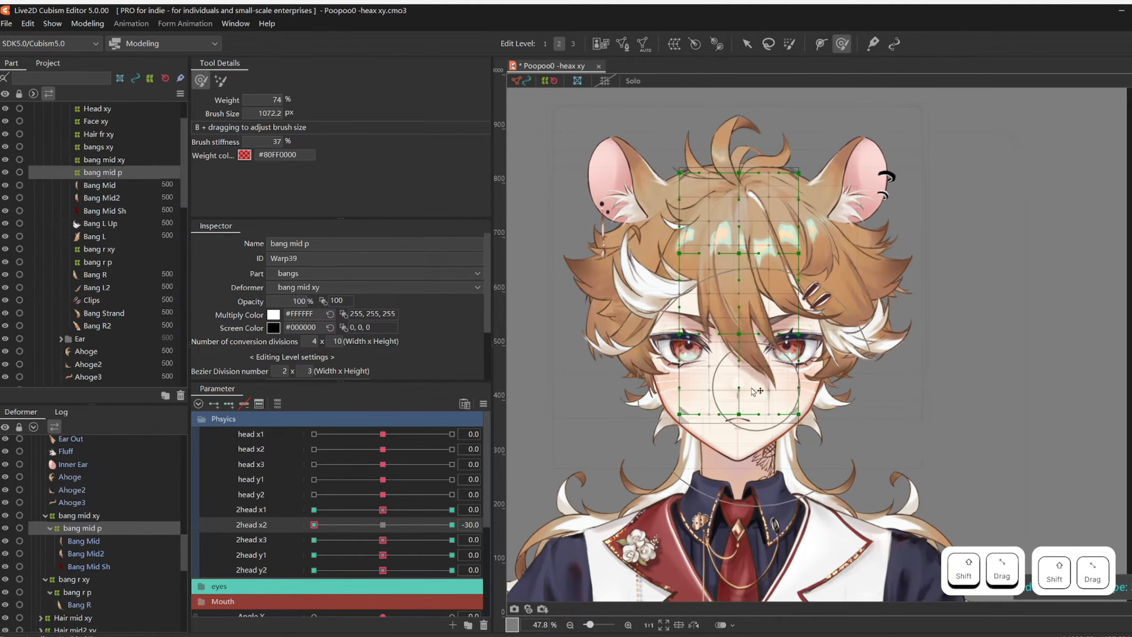
key("ctrl+z")
left_click_drag(767, 404, 742, 404)
left_click(484, 403)
left_click(537, 522)
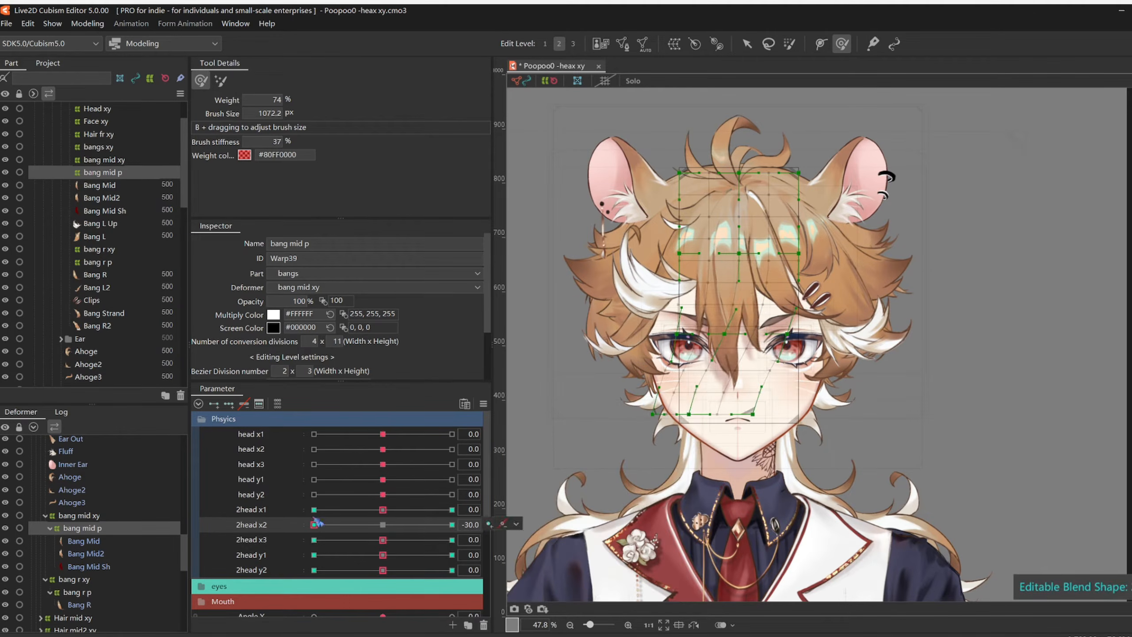
left_click(382, 525)
left_click(314, 540)
left_click(382, 540)
- Stretch the bang mid p warp downward and narrow its lower end for 2head y1 at -30
left_click(314, 554)
left_click_drag(738, 334, 739, 353)
key("ctrl+z")
key("ctrl+shift+z")
left_click_drag(681, 414, 694, 414)
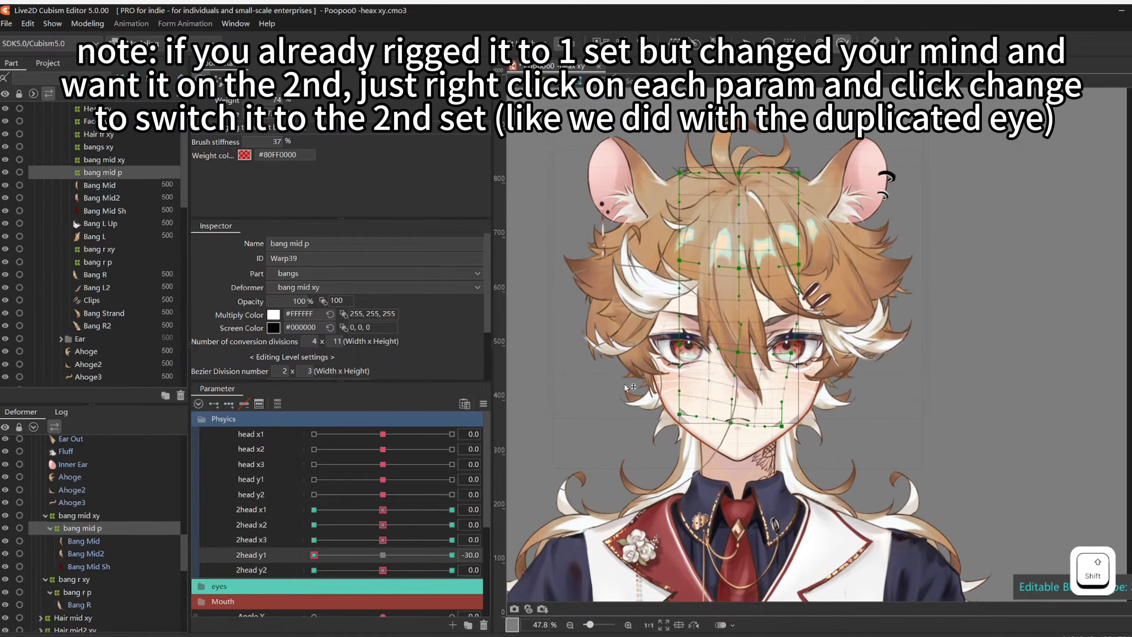
- Lift the bang mid p warp's lower part for 2head y1 at 30, undoing unwanted strokes, and for 2head y2 at 30
mouse_move(314, 555)
left_mouse_down()
mouse_move(394, 559)
mouse_move(318, 541)
mouse_move(451, 555)
left_mouse_up()
key("ctrl+z")
left_click_drag(739, 420, 739, 396)
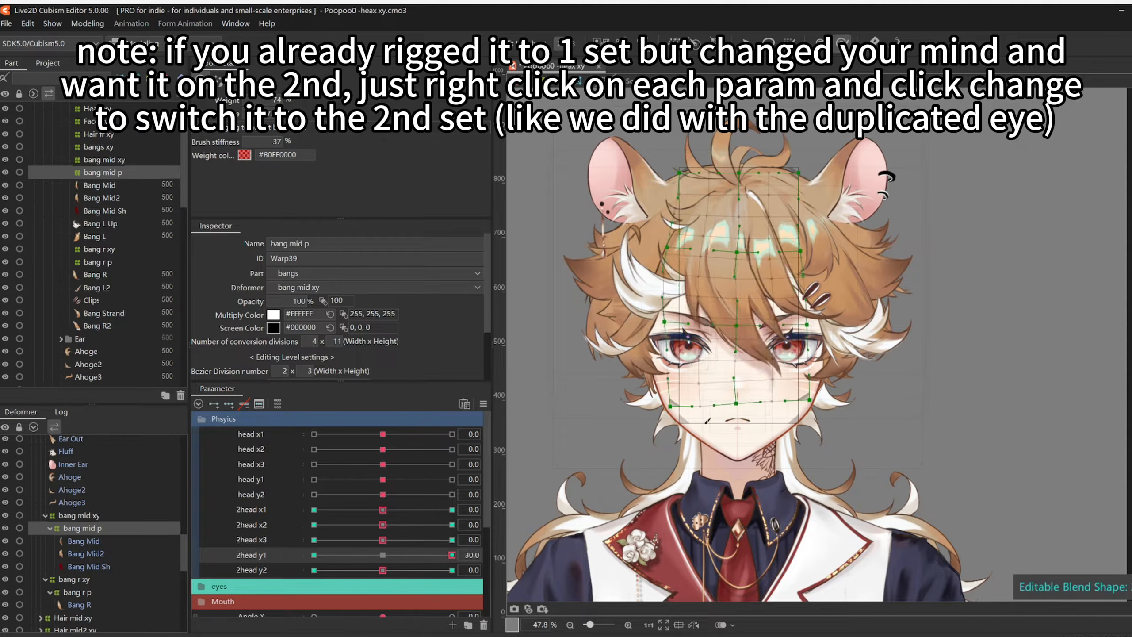
key("ctrl+z")
key("ctrl+z")
left_click(383, 555)
left_click(452, 570)
left_click_drag(820, 457, 835, 434)
- Open the physics settings and duplicate the head x group as 2head x
left_click(88, 23)
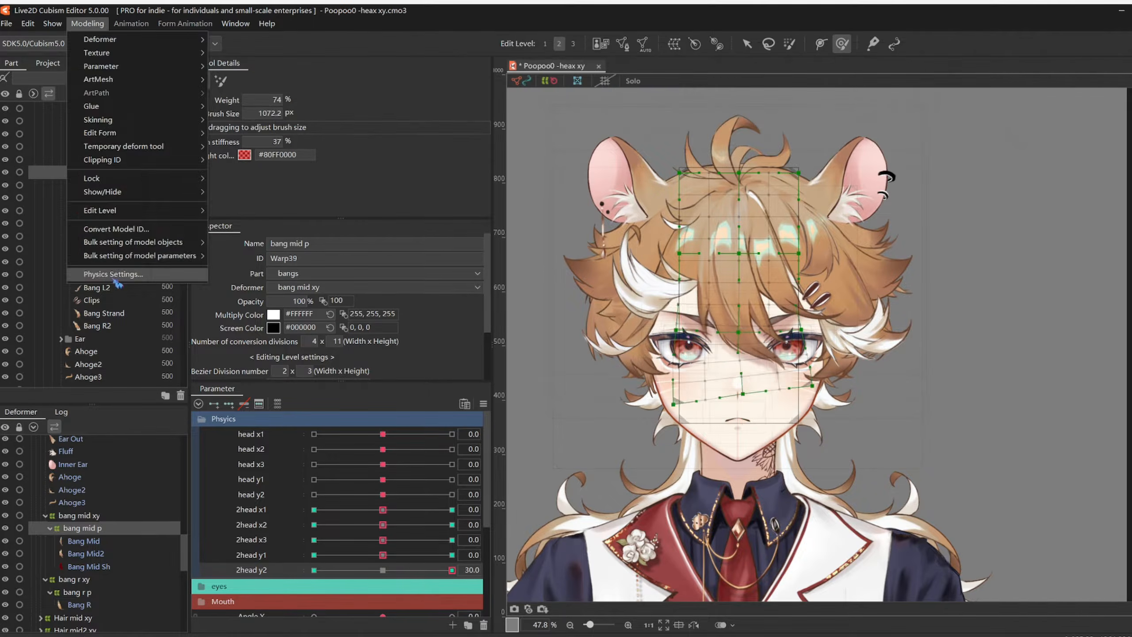
left_click(114, 272)
left_click(178, 164)
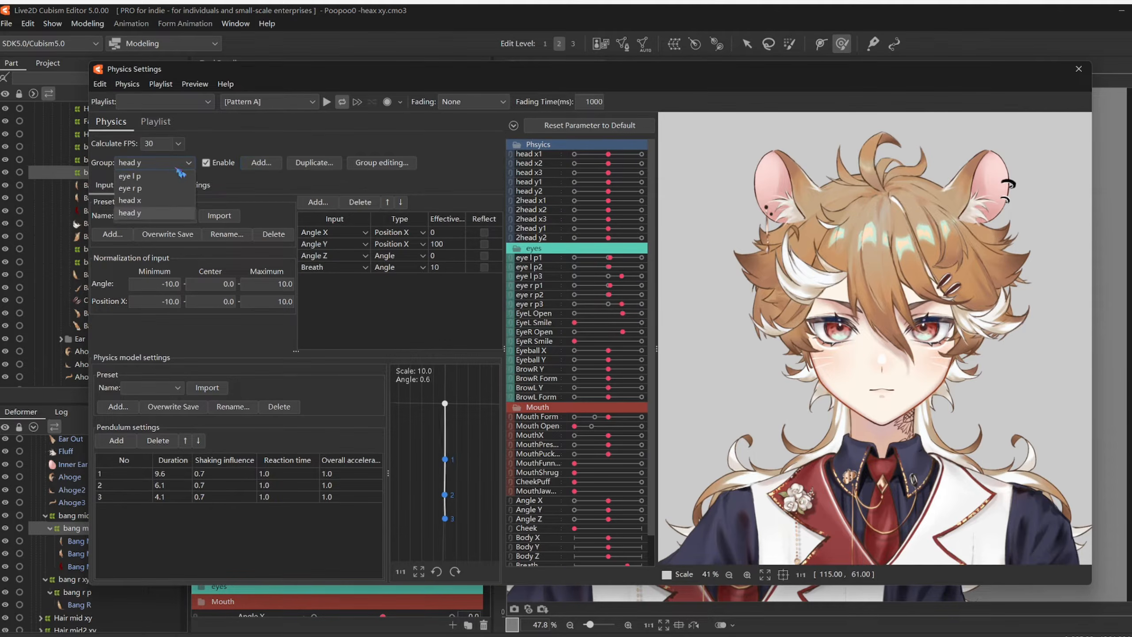
left_click(164, 200)
left_click(315, 162)
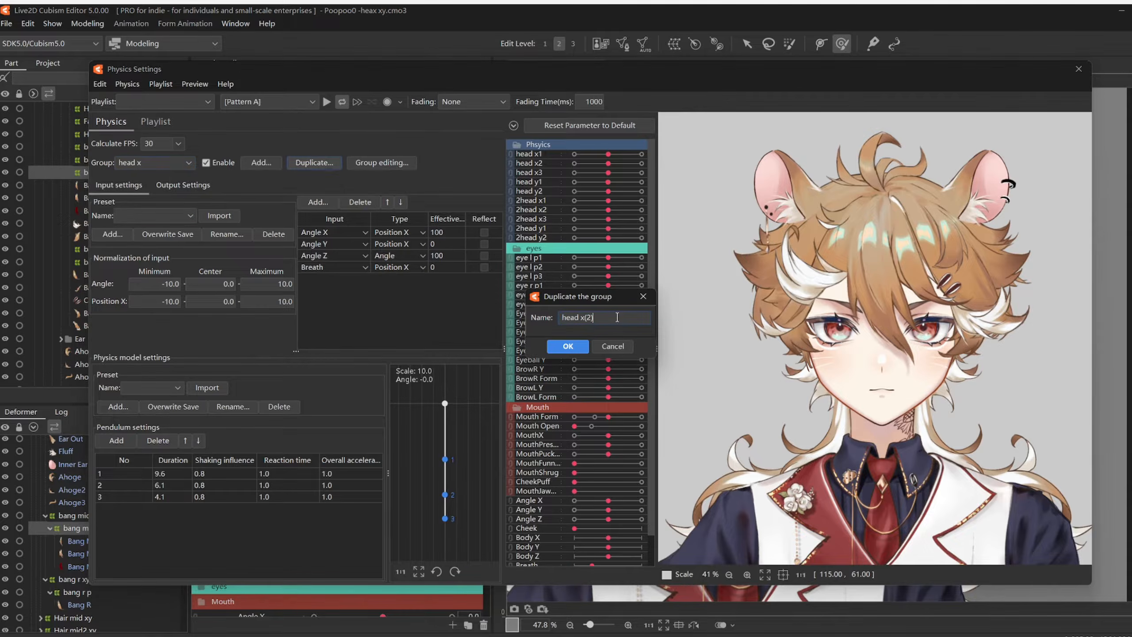
key("BackSpace")
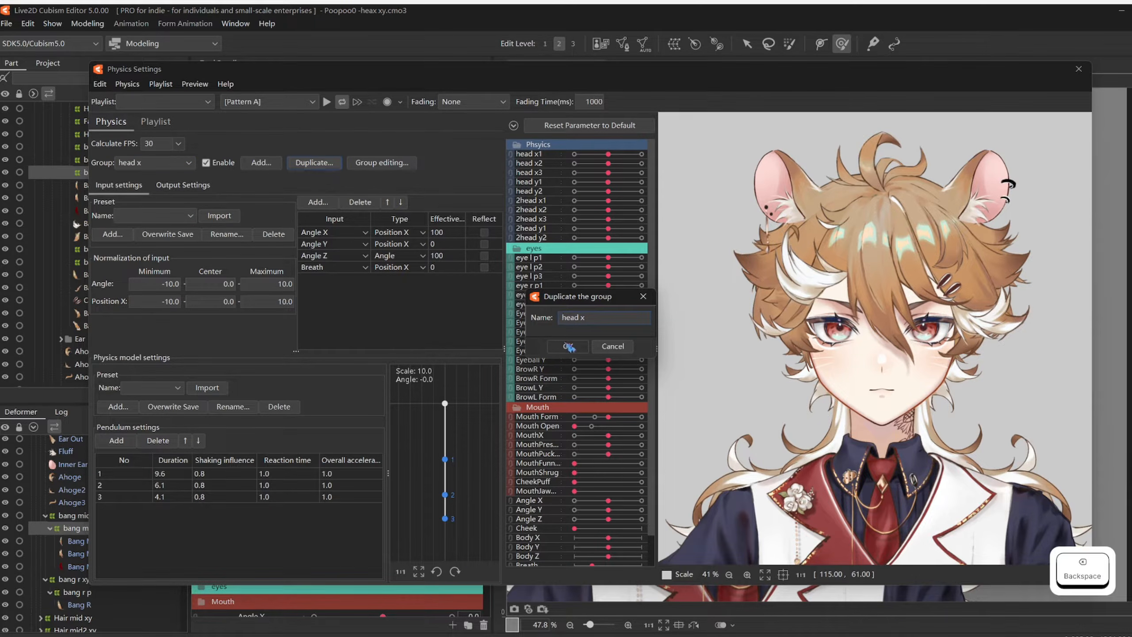
left_click(568, 347)
- Replace the 2head x group's outputs with 2head x1, 2head x2 and 2head x3, and set their scale to 50
left_click(183, 185)
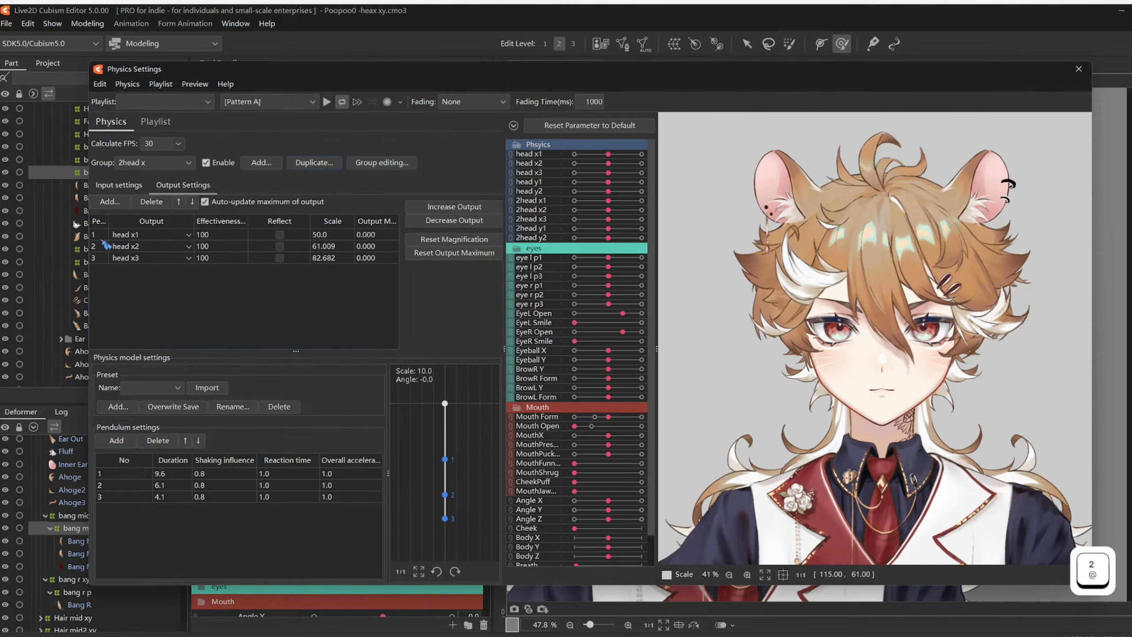
left_click(151, 201)
left_click(110, 201)
left_click(543, 279)
left_click(568, 483)
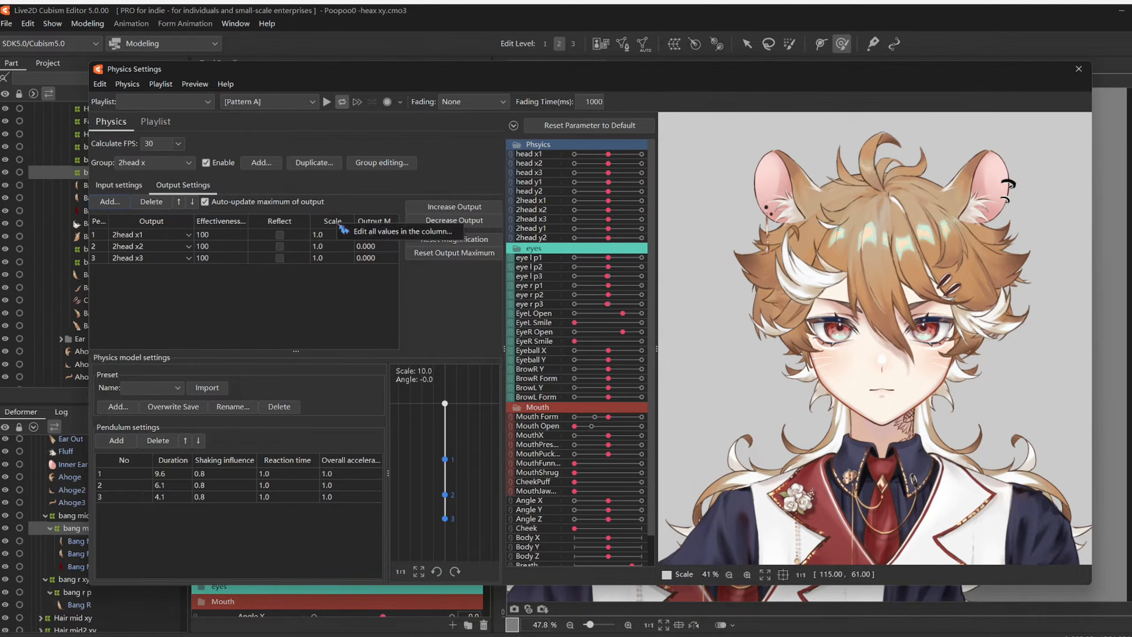
left_click(350, 221)
type("50")
key("Return")
left_click_drag(865, 397, 748, 443)
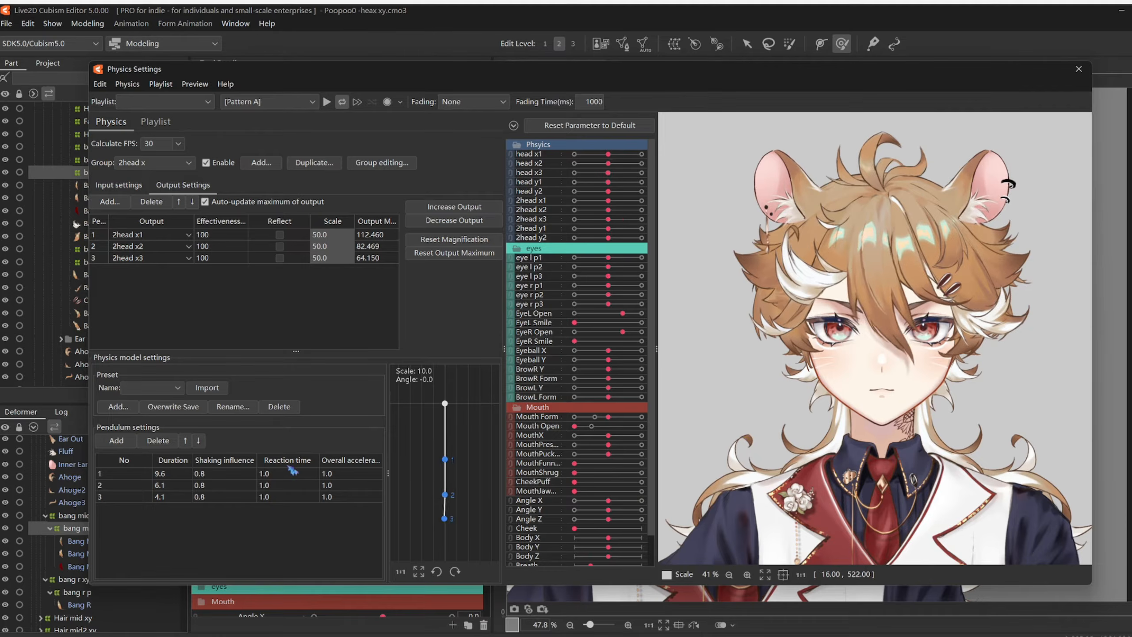
- Set all 2head x pendulums to reaction time 0.9 and shaking influence 0.76, testing the motion on the preview model
left_click(339, 468)
type("0.9")
key("Return")
left_click_drag(883, 401, 713, 419)
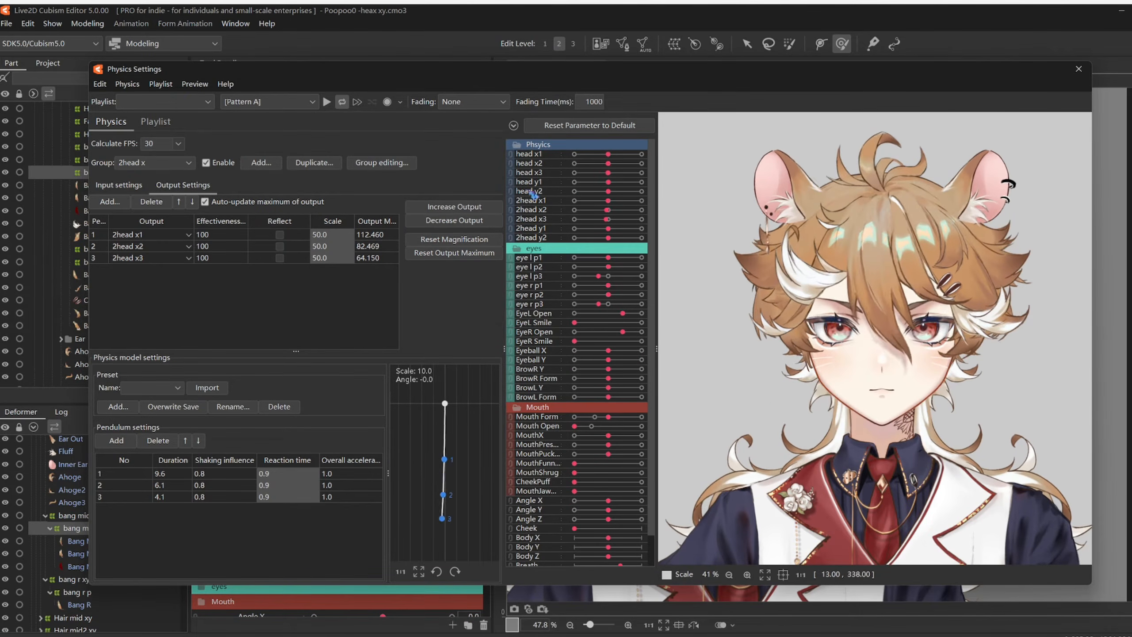
key("Return")
left_click_drag(1003, 407, 820, 402)
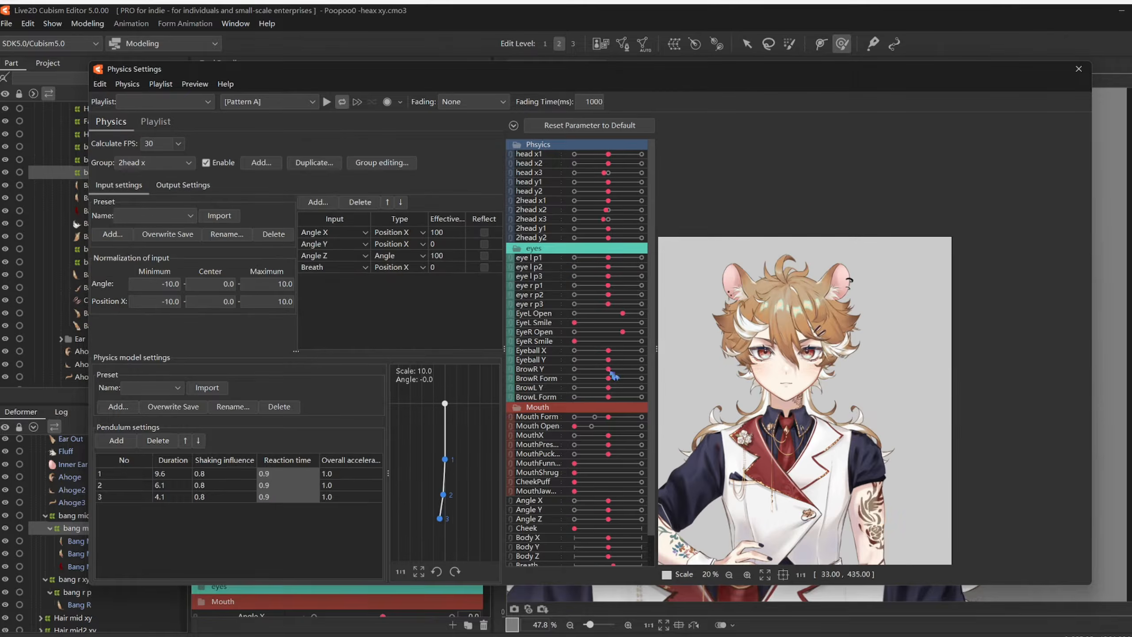
type("0.76")
key("Return")
- Set the shaking influence of all pendulums in the head x group to 0.77
left_click(163, 163)
left_click(163, 205)
type("0.77")
key("Return")
- Duplicate the head y physics group as 2head y
left_click(162, 163)
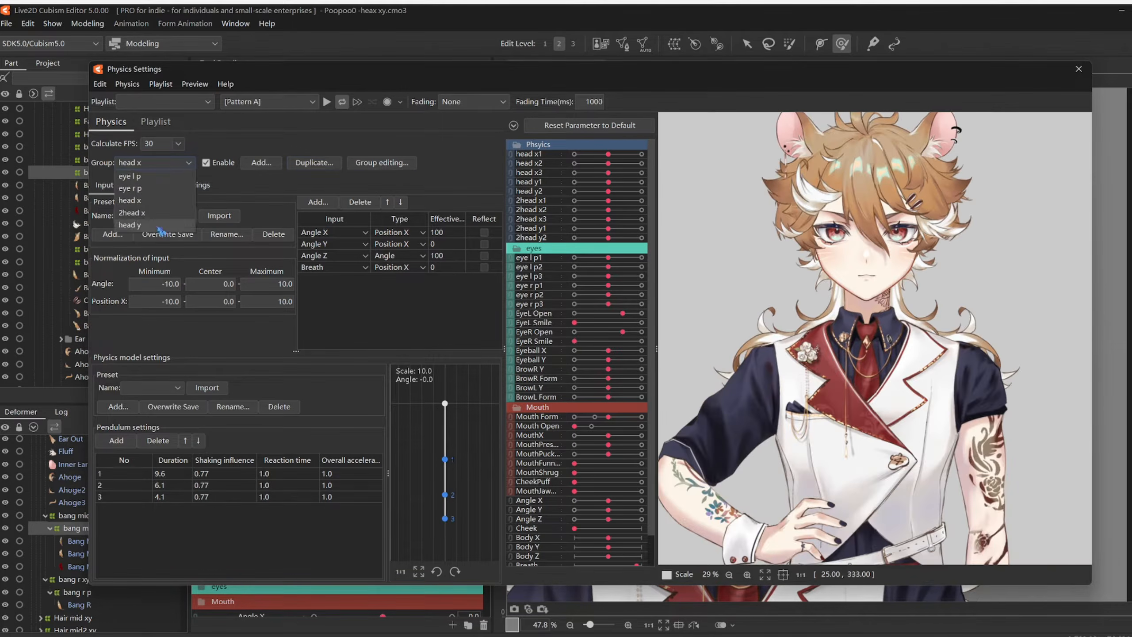
left_click(162, 227)
left_click(315, 163)
key("BackSpace")
key("BackSpace")
left_click(568, 346)
- Give the 2head y group the outputs 2head y1 and 2head y2, both at scale 50
left_click(183, 184)
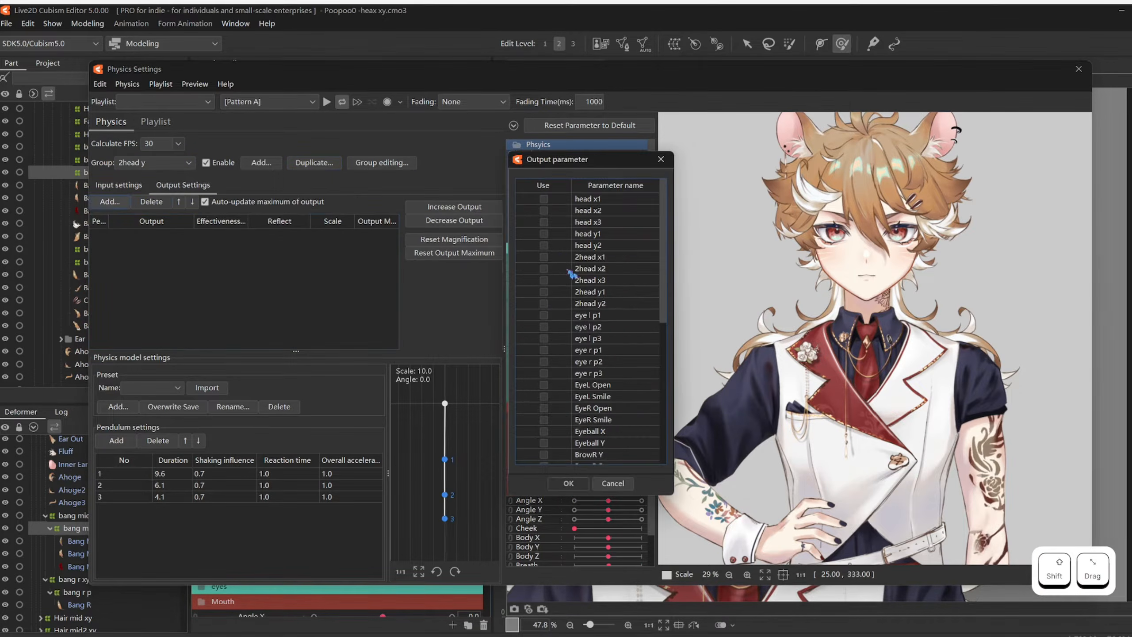
left_click(110, 201)
left_click_drag(563, 291, 562, 304)
left_click(568, 484)
left_click(344, 221)
type("50")
key("Return")
- Set the first 2head y pendulum's duration to 11.2 and test the motion on the preview model
left_click(180, 163)
left_click(163, 238)
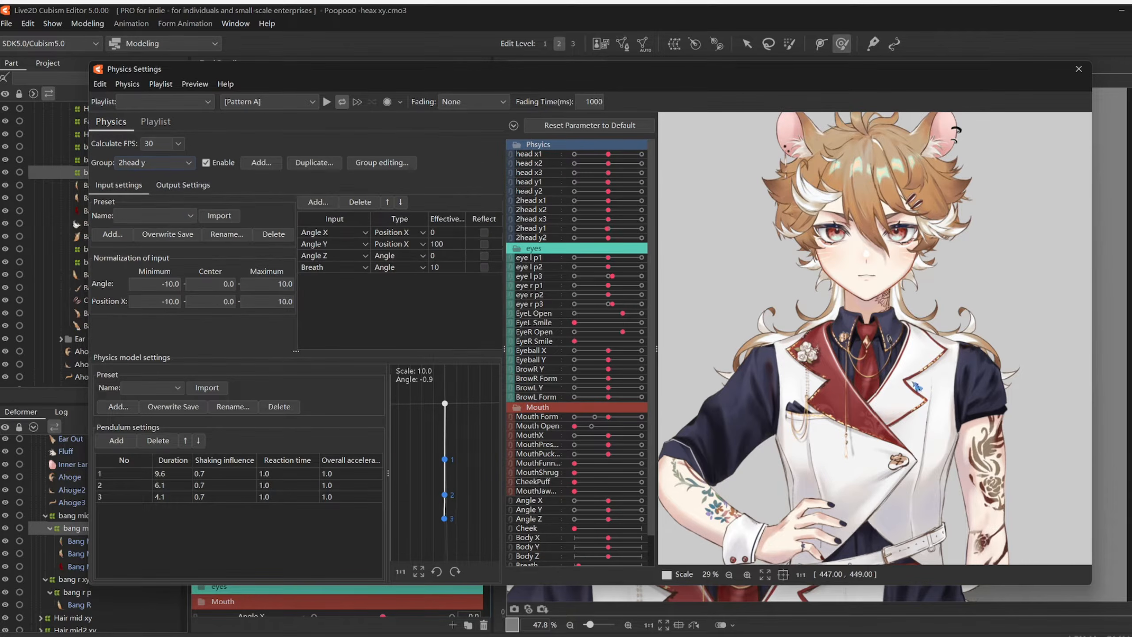
left_click_drag(181, 471, 189, 472)
scroll(869, 285, "up", 3)
left_click_drag(868, 285, 779, 333)
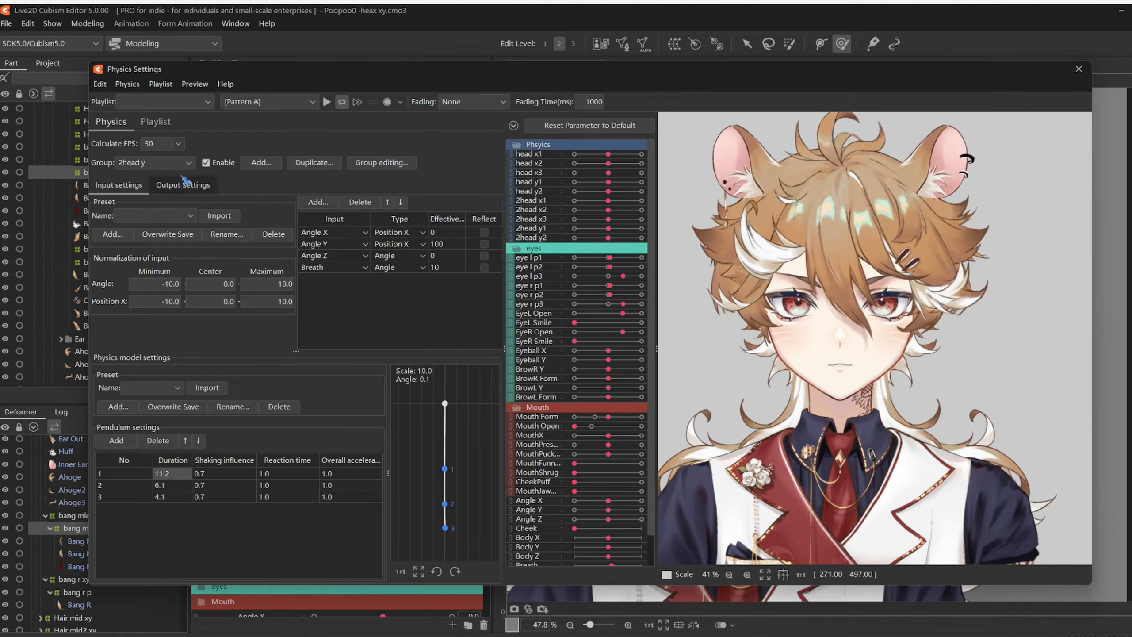
- Set the reaction time of all 2head y pendulums to 0.9 and test the motion on the preview model
left_click(356, 463)
type("0.")
key("BackSpace")
key("BackSpace")
type("0.9")
key("Return")
left_click_drag(846, 329, 993, 355)
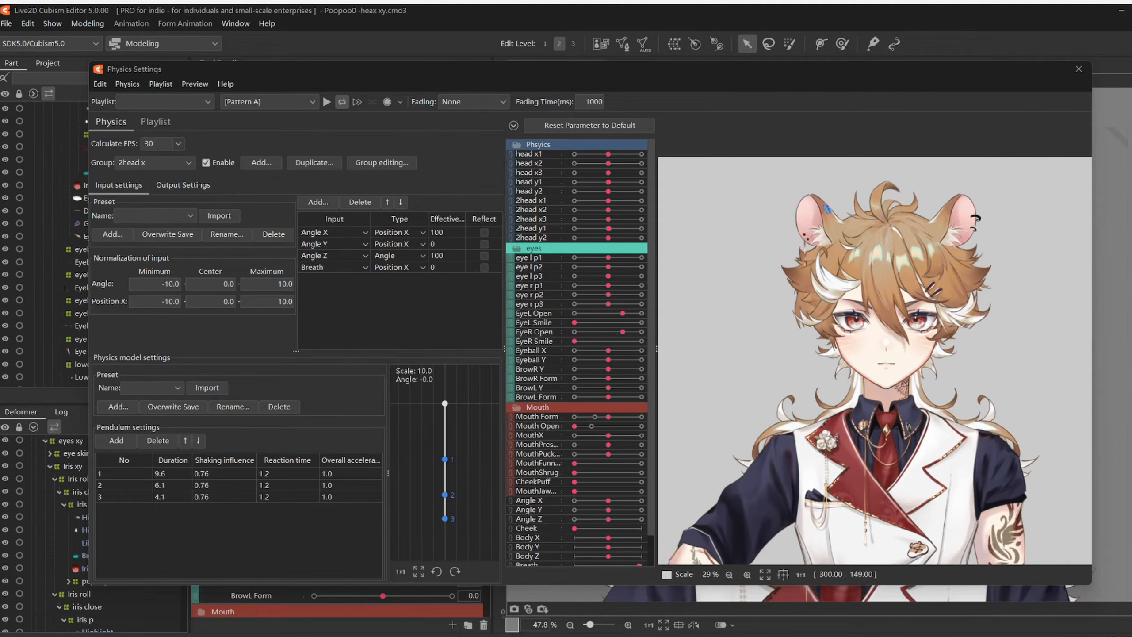
- Set the 2head x group's input angle normalization to -20 minimum and 20 maximum
scroll(795, 337, "up", 3)
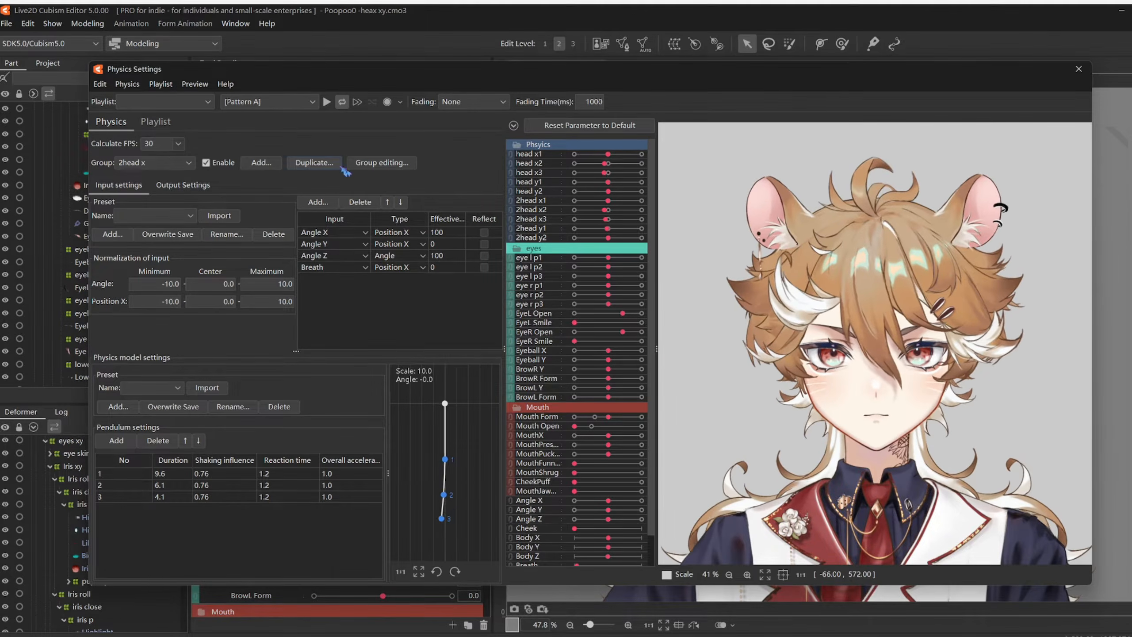
left_click(189, 162)
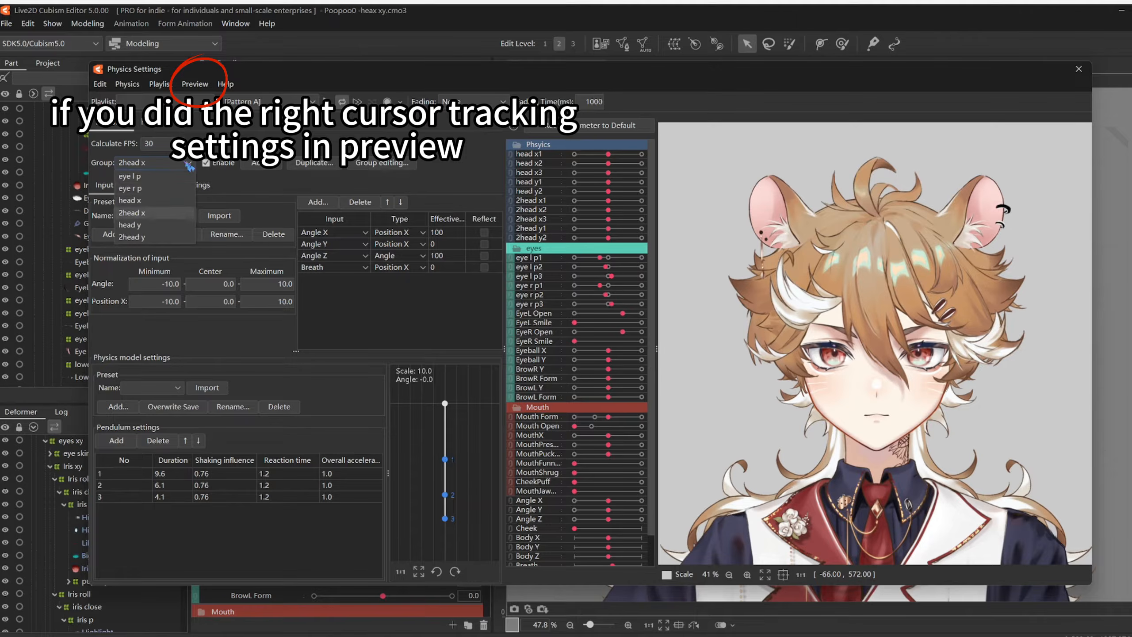
left_click(142, 216)
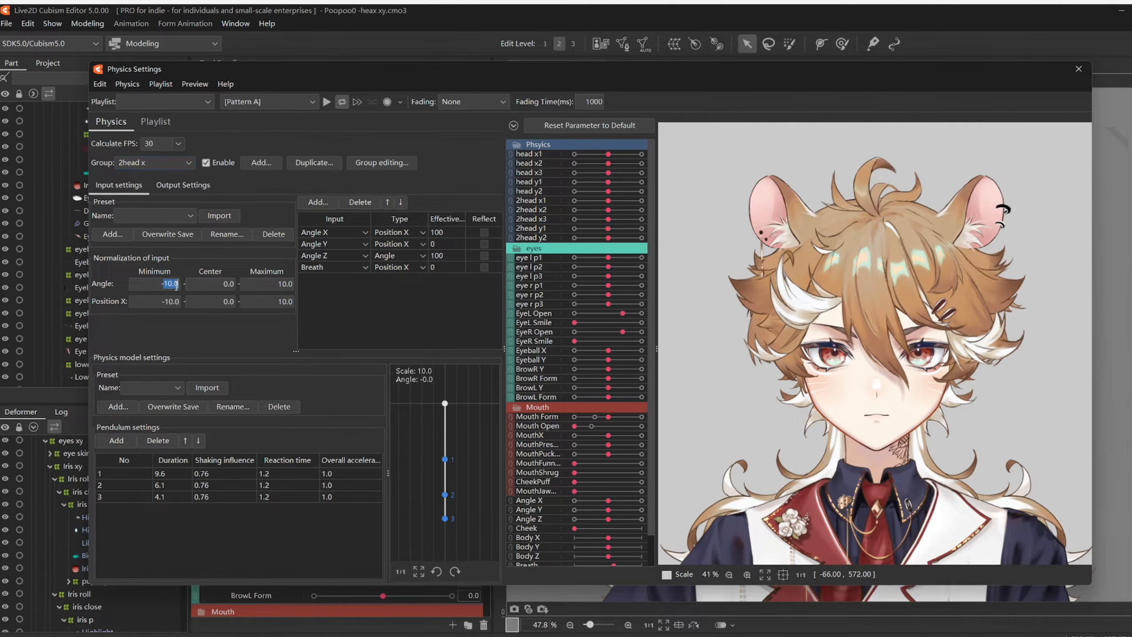
type("20")
left_click(276, 285)
type("2")
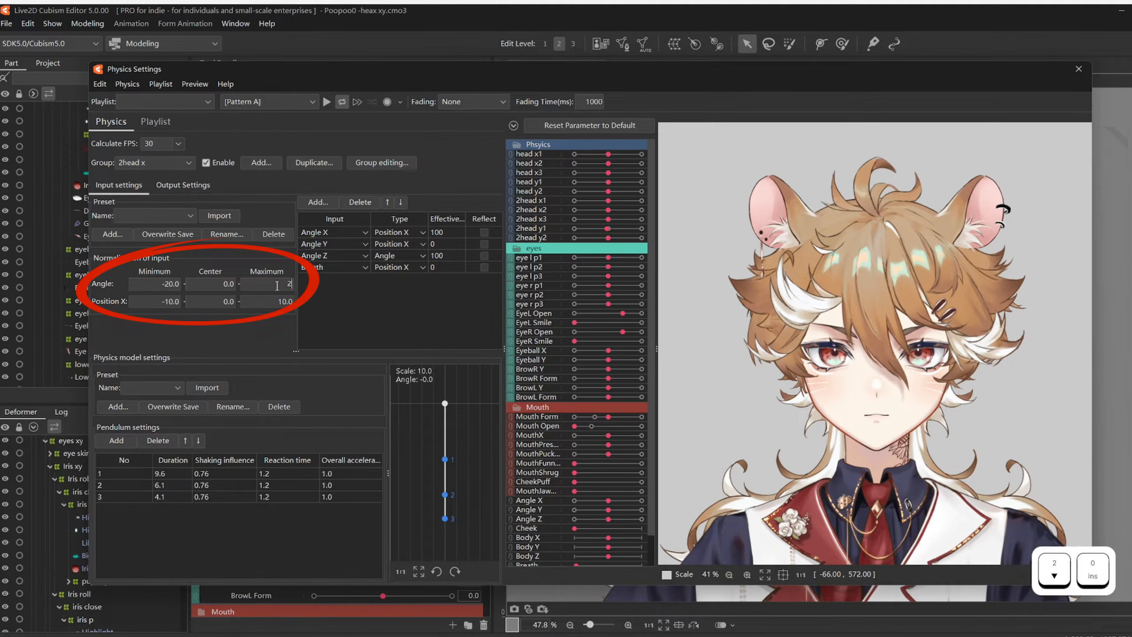
type("0")
key("Return")
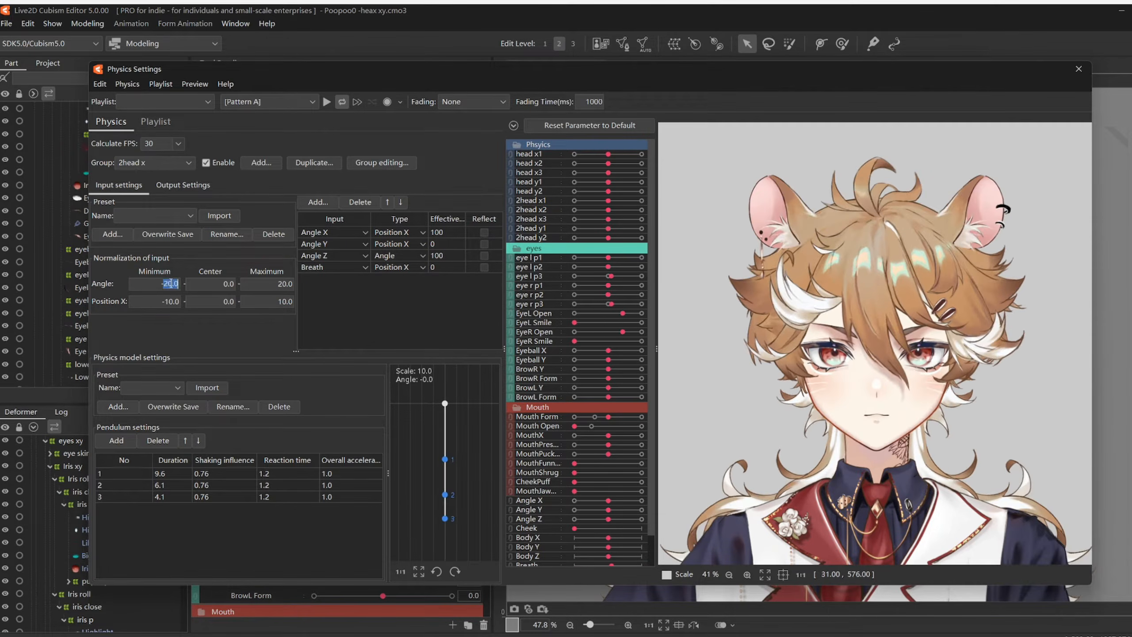
- Set the 2head x group's input angle normalization to -15 minimum and 15 maximum
type("15")
double_click(263, 283)
type("51")
key("BackSpace")
key("BackSpace")
type("15")
key("Return")
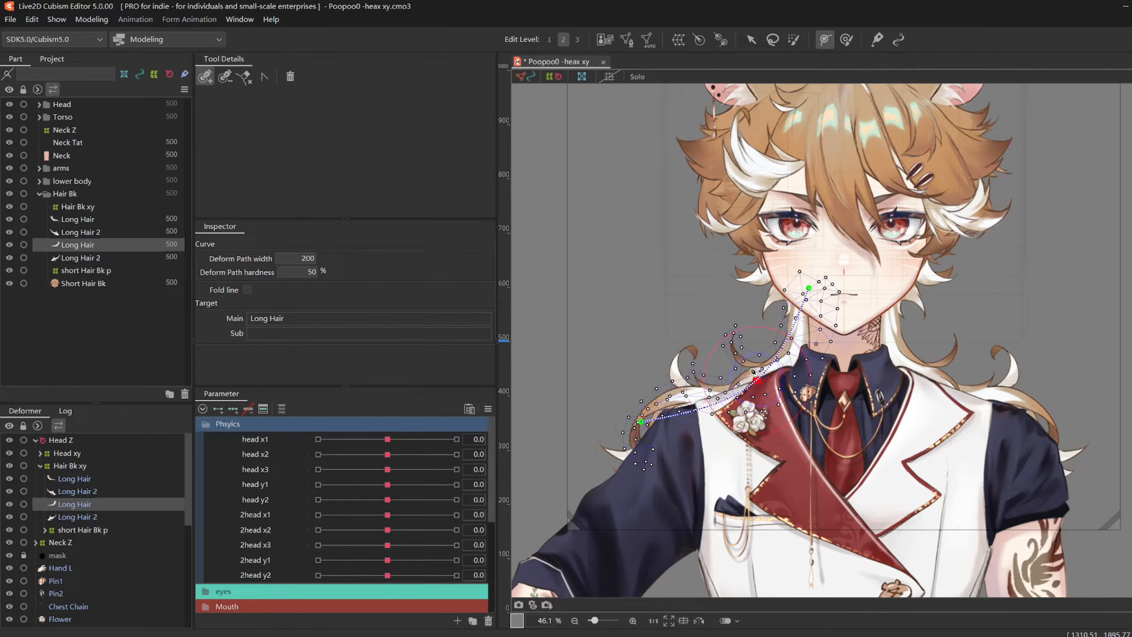
- Skin the selected Long Hair mesh using its deformation path
left_click(92, 19)
mouse_move(130, 117)
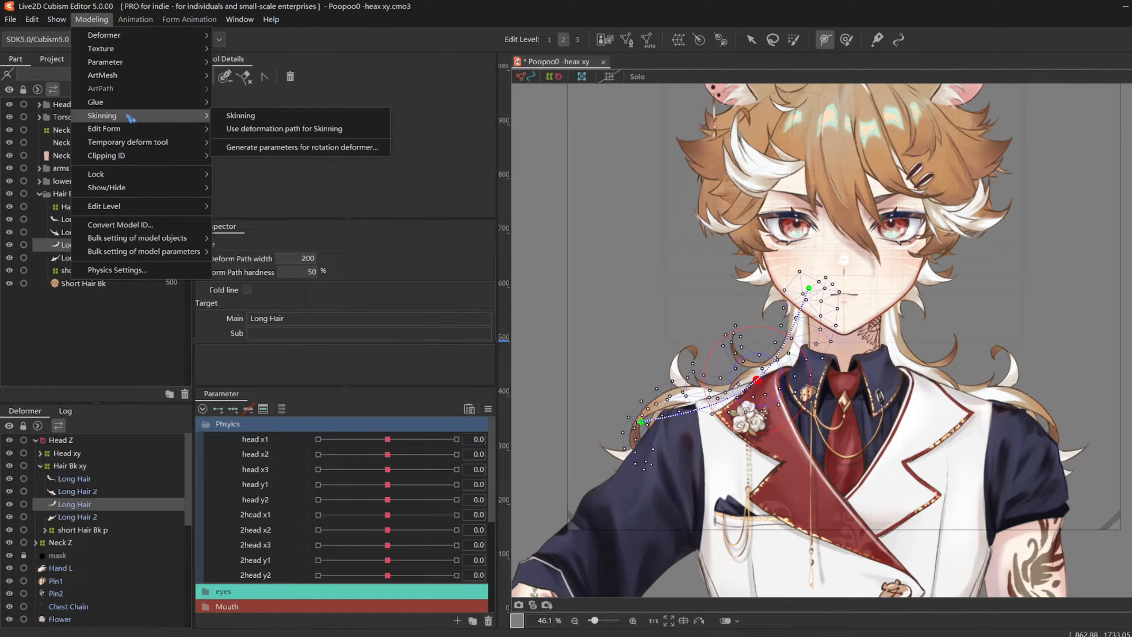
left_click(249, 129)
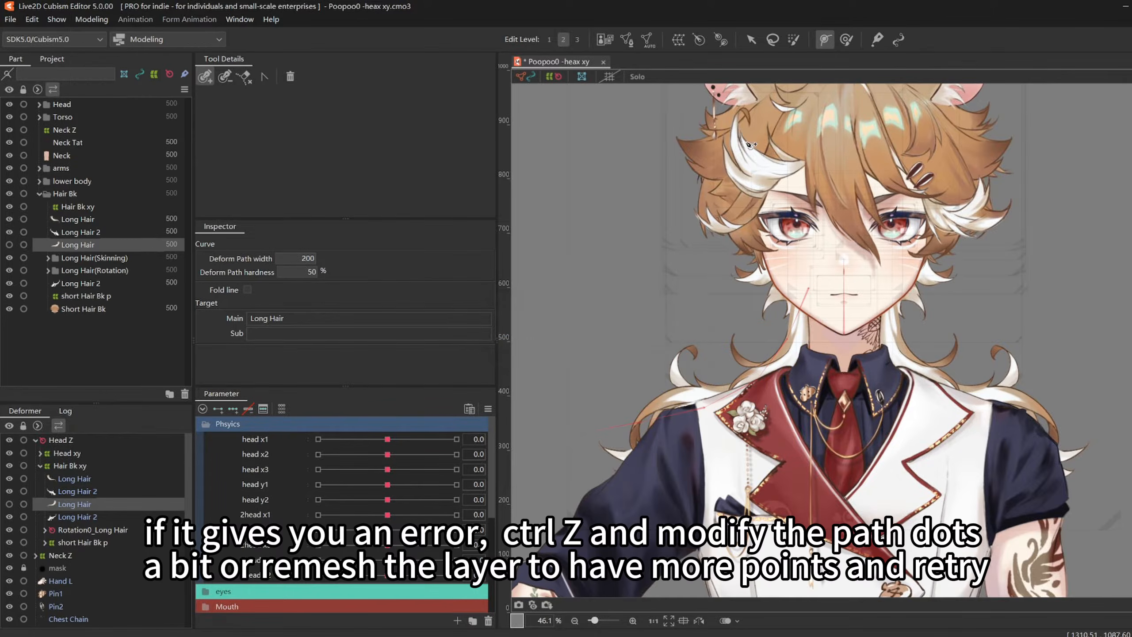
- Examine the rotation deformers generated for Long Hair and hide the original Long Hair mesh
scroll(800, 305, "up", 3)
left_click(47, 270)
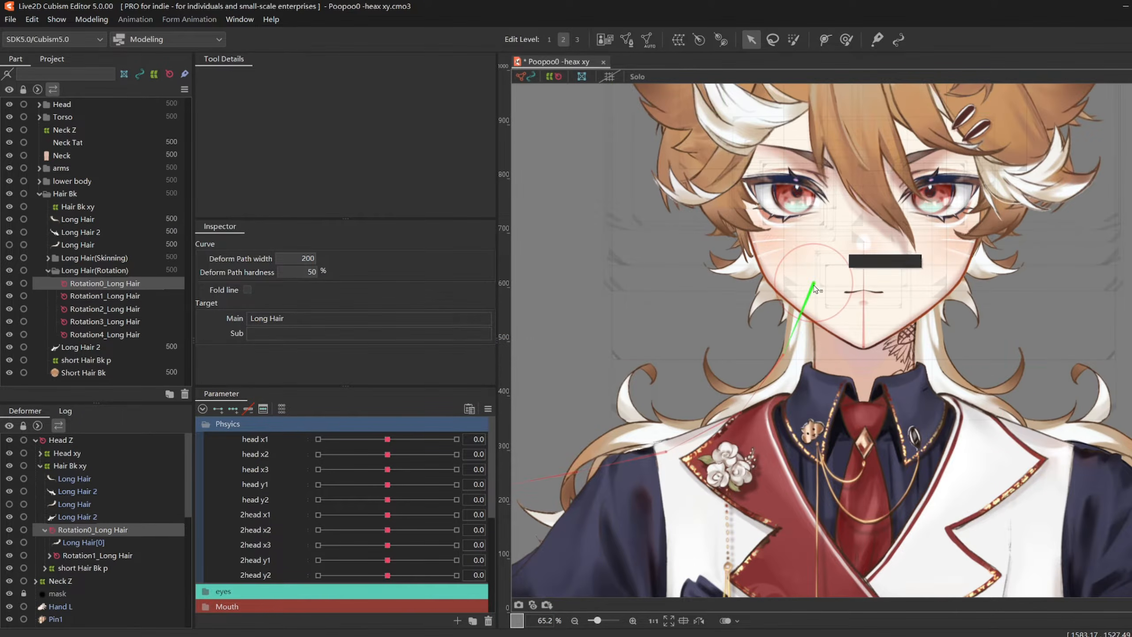
left_click(88, 282)
left_click(82, 245)
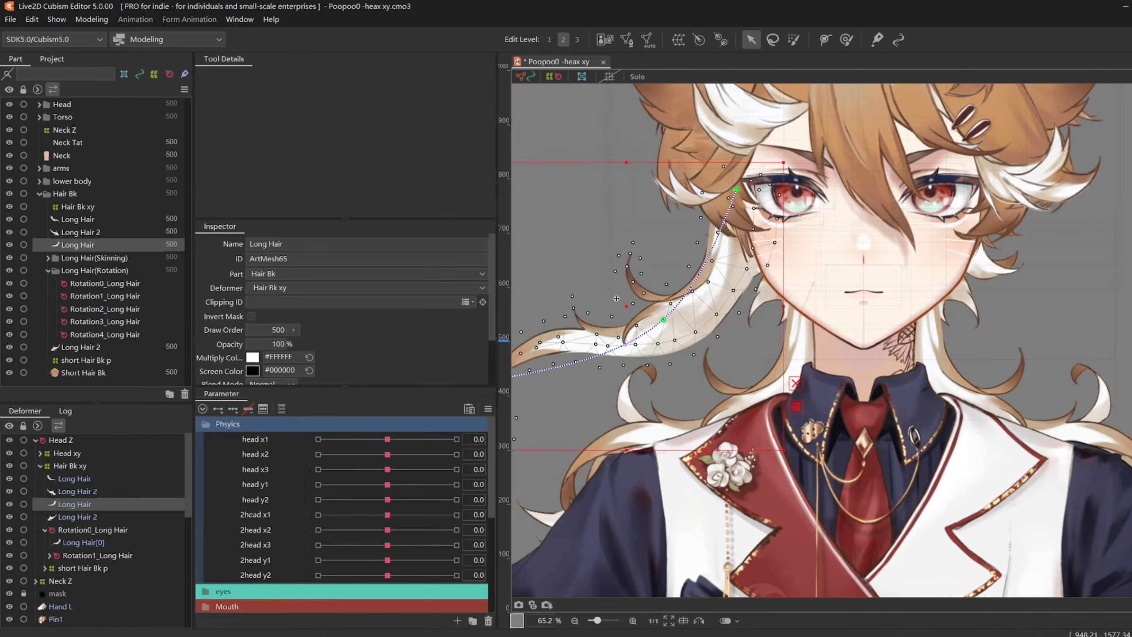
left_click(9, 245)
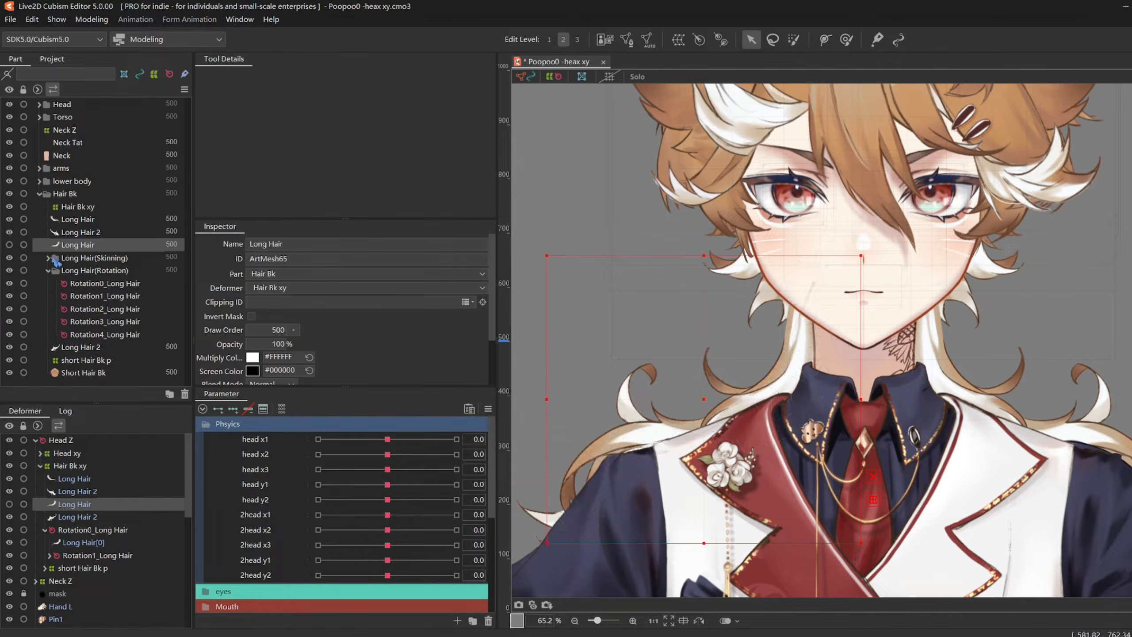
- Try moving the Long Hair[0] skinning segment on the canvas and undo the move
left_click(48, 257)
left_click(90, 270)
left_click_drag(700, 334, 785, 310)
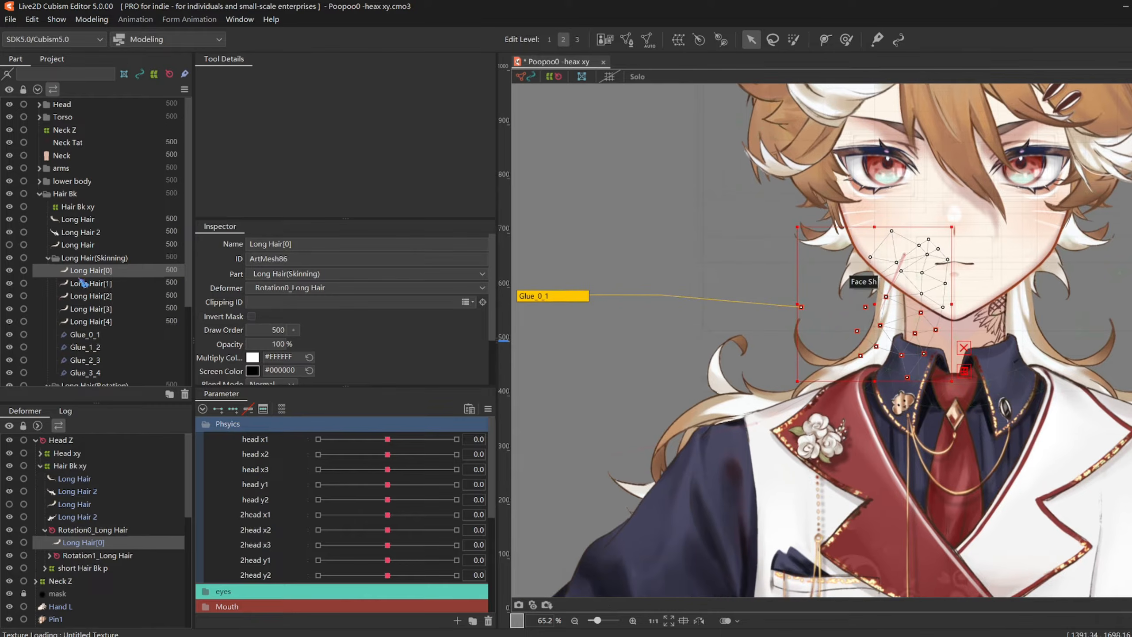
left_click_drag(849, 292, 815, 332)
key("ctrl+z")
scroll(163, 215, "down", 3)
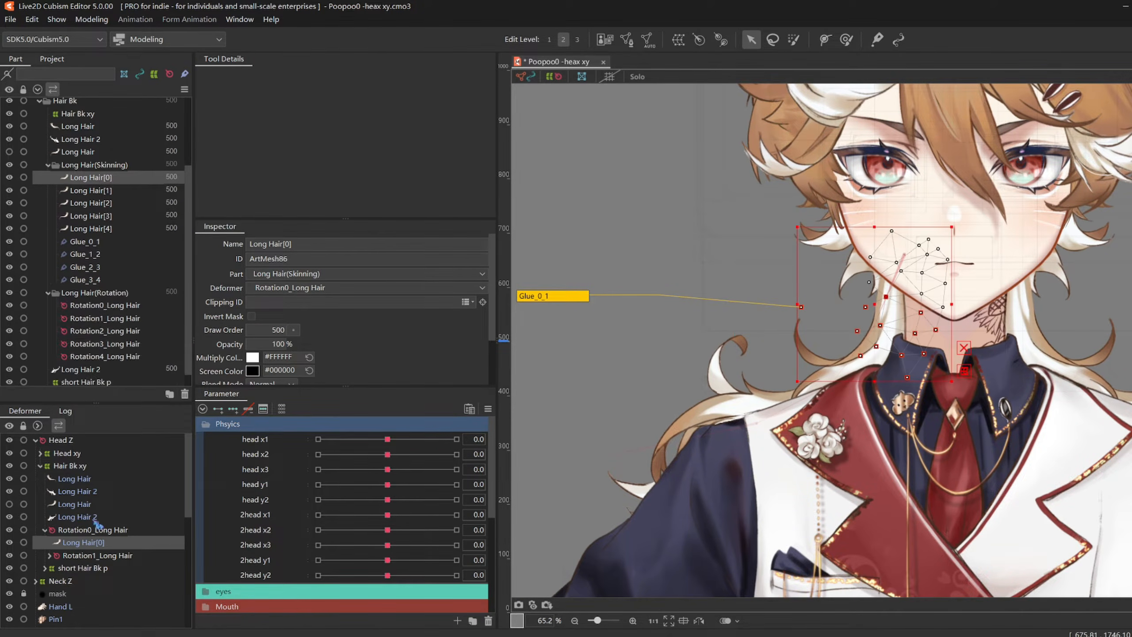
- Try rotating the Rotation1_Long Hair and Rotation2_Long Hair deformers to test the hair bend, undoing the trial
left_click(109, 530)
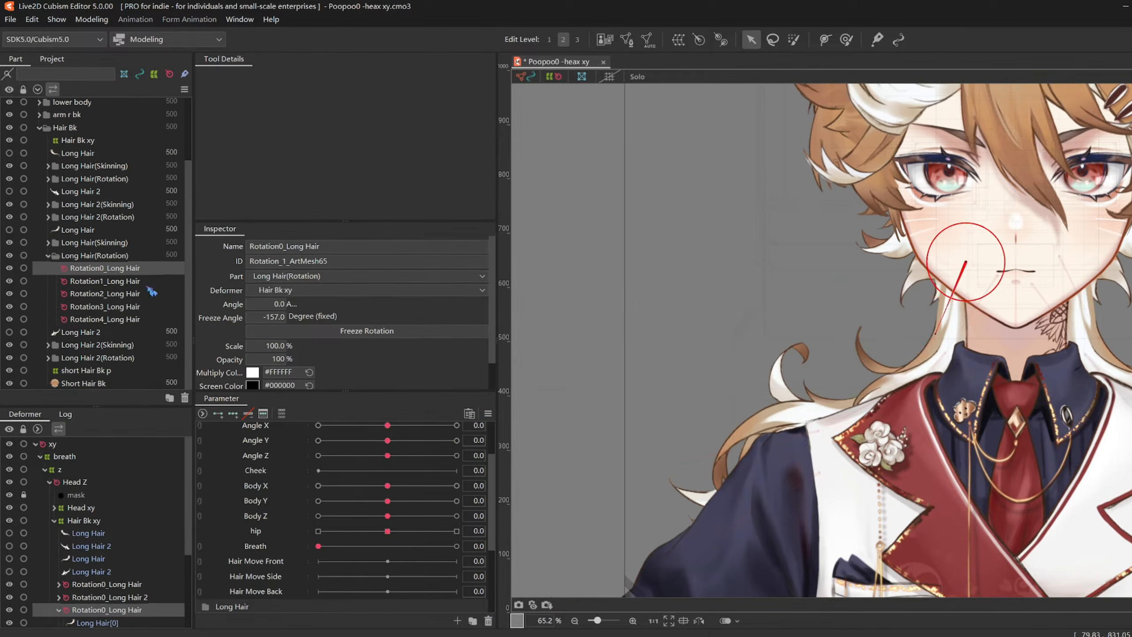
left_click(862, 371)
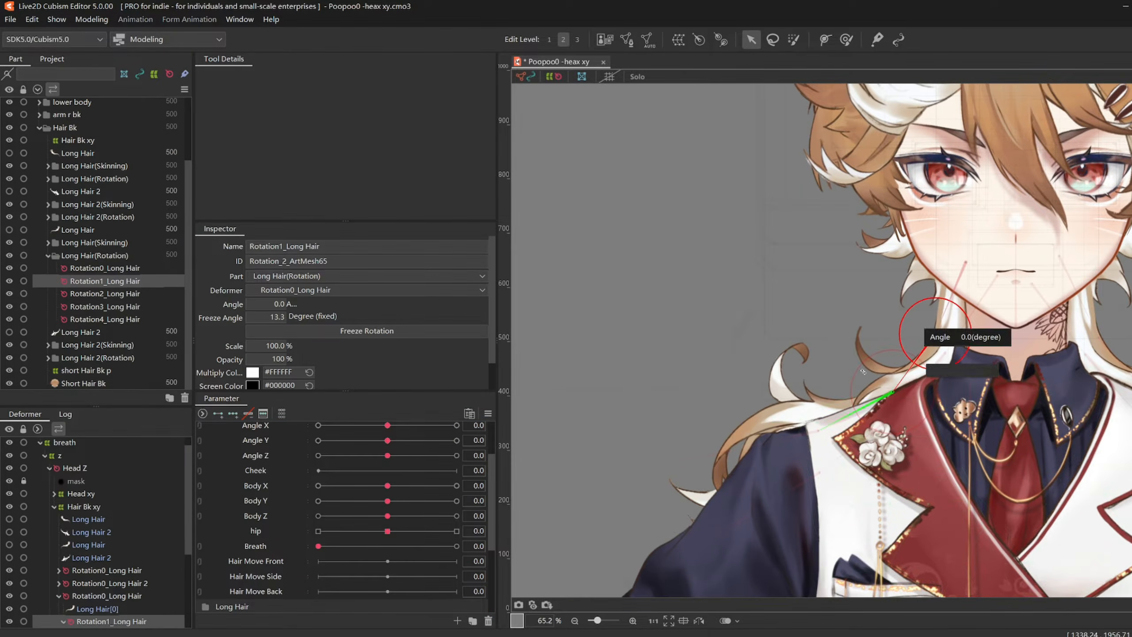
left_click_drag(893, 390, 882, 374)
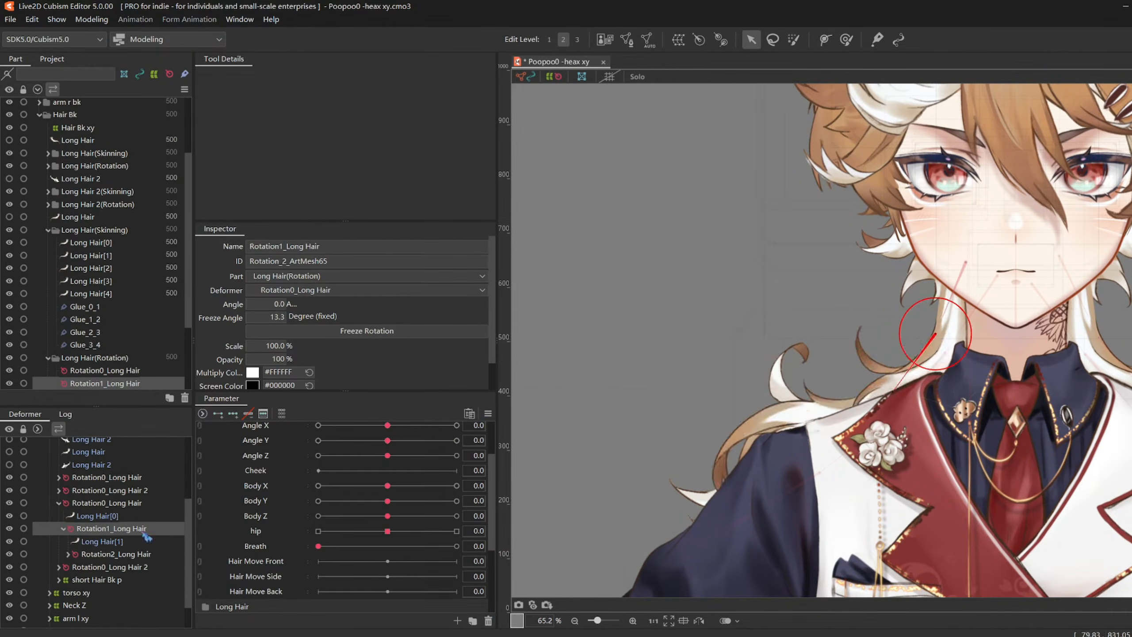
scroll(144, 533, "down", 1)
double_click(114, 522)
left_click_drag(818, 430, 849, 384)
key("ctrl+z")
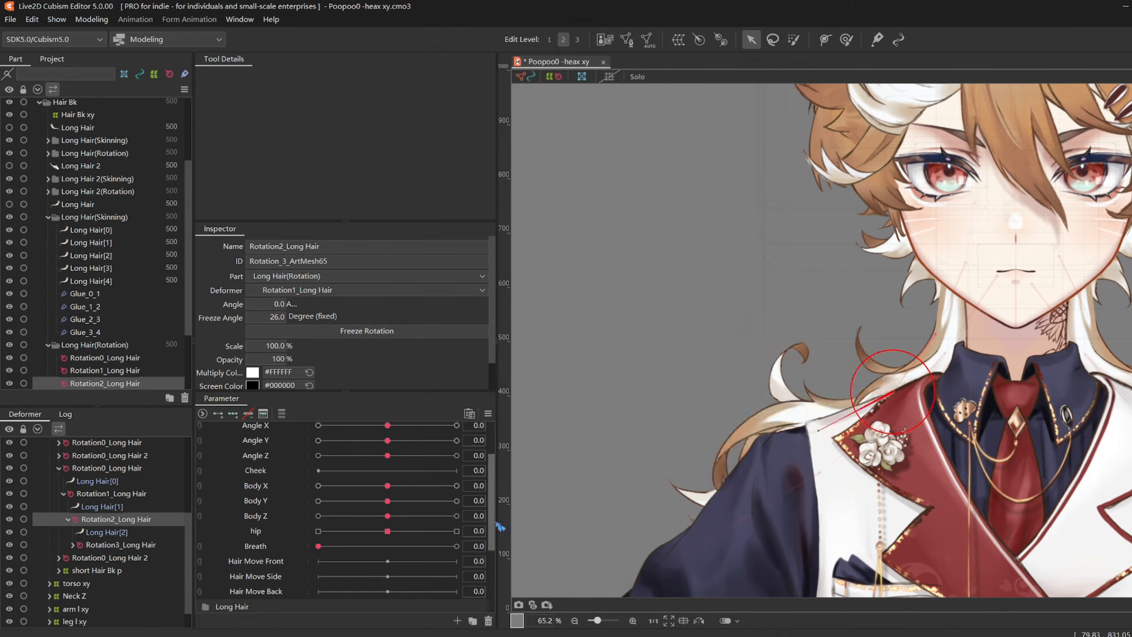
- Expand the Long Hair parameter group and examine how its numbered parameters swing the skinned hair strand
mouse_move(496, 522)
left_mouse_down()
mouse_move(494, 505)
mouse_move(495, 524)
left_mouse_up()
left_click(329, 608)
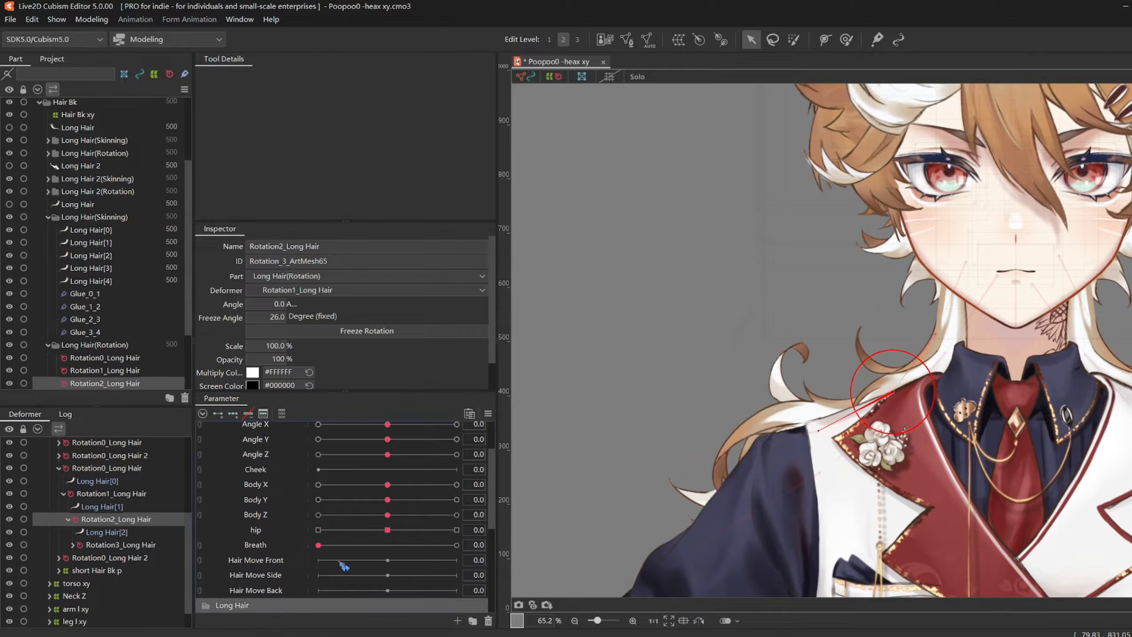
scroll(344, 565, "down", 3)
left_click_drag(388, 527, 378, 527)
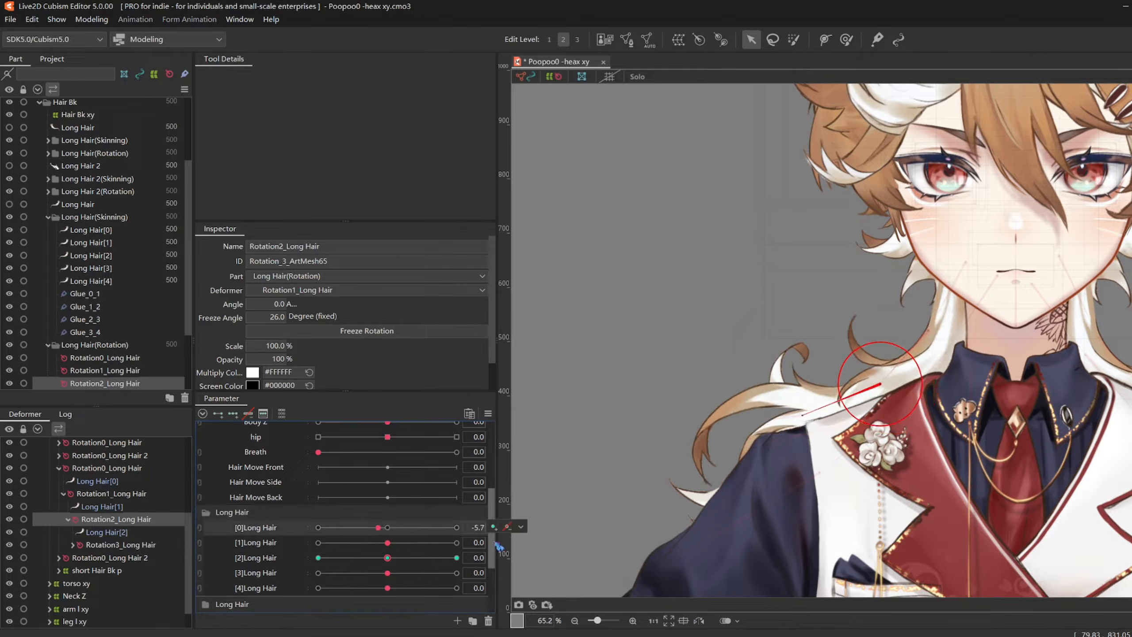
left_click_drag(495, 542, 495, 537)
left_click_drag(379, 537, 387, 584)
left_click(149, 546)
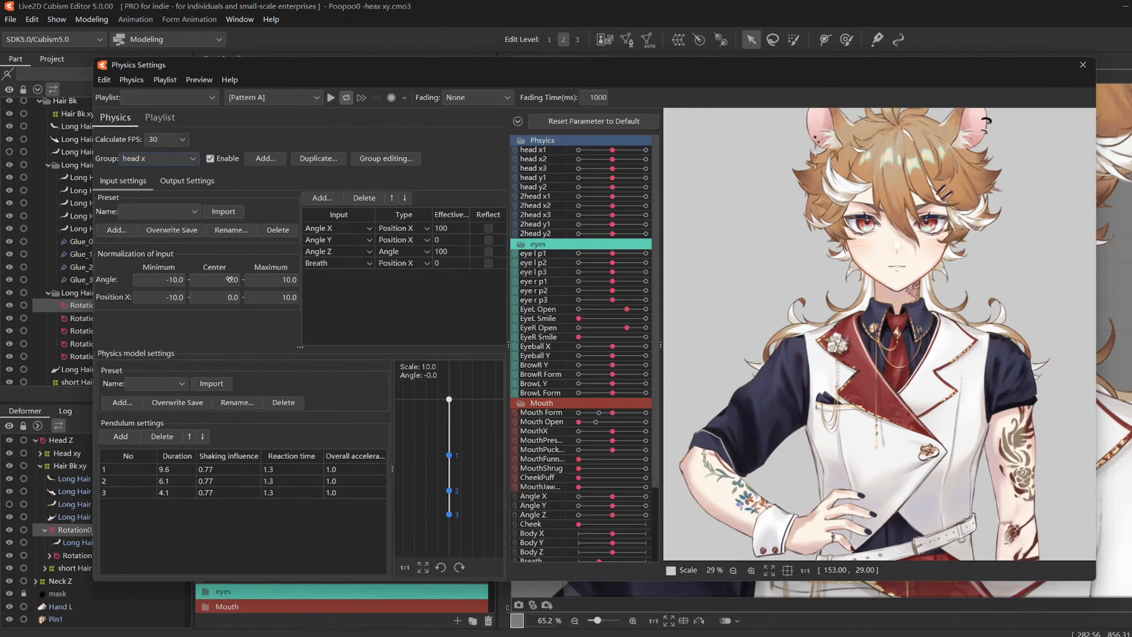
- Save the input settings as preset "hair" and add a physics group "long hair l" with input preset hair and physics model preset 10段
left_click(117, 230)
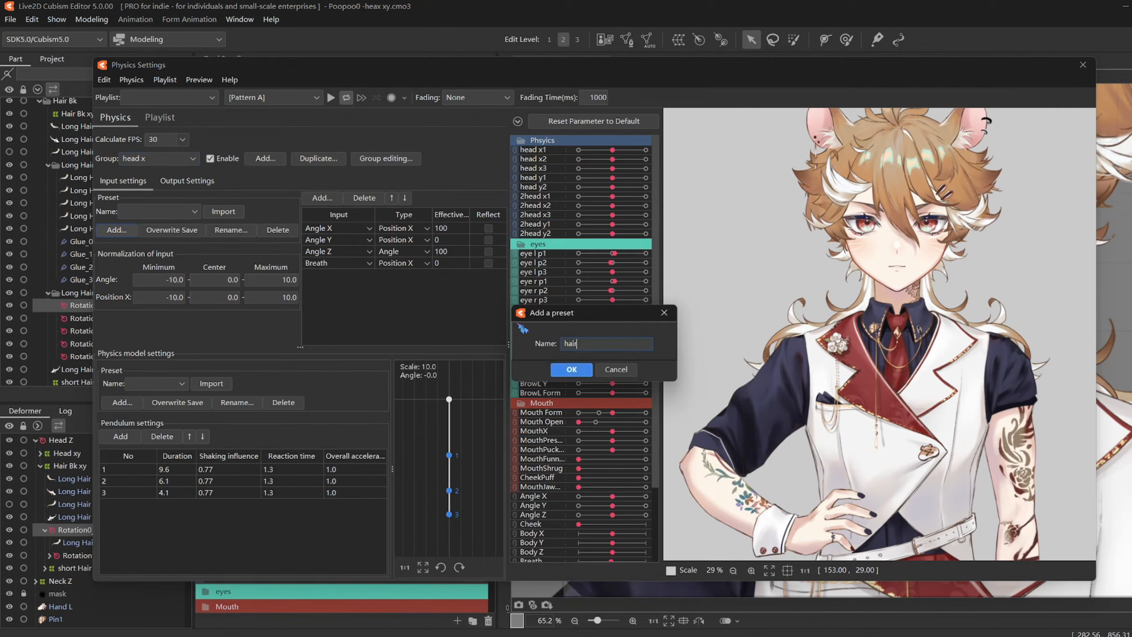
left_click(581, 373)
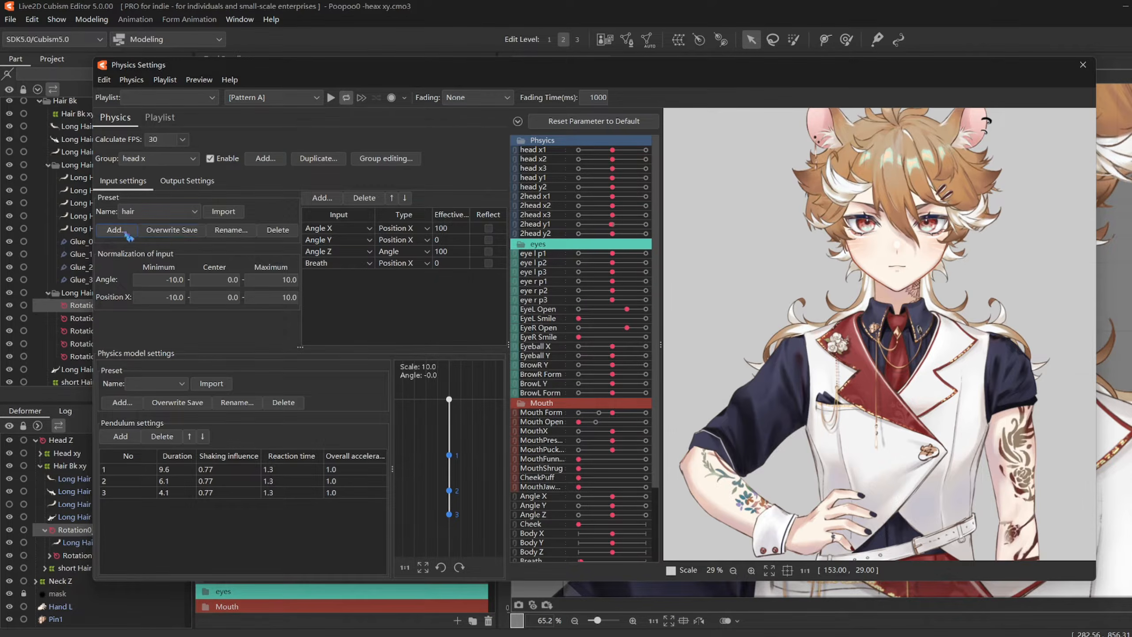
left_click(265, 158)
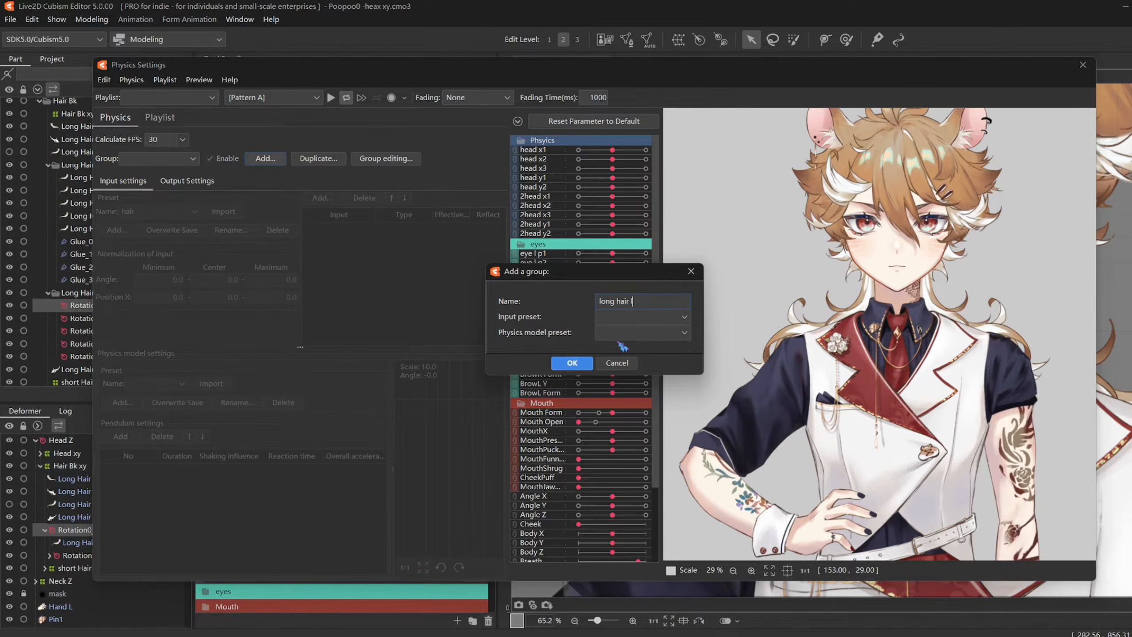
left_click(650, 324)
scroll(647, 338, "down", 2)
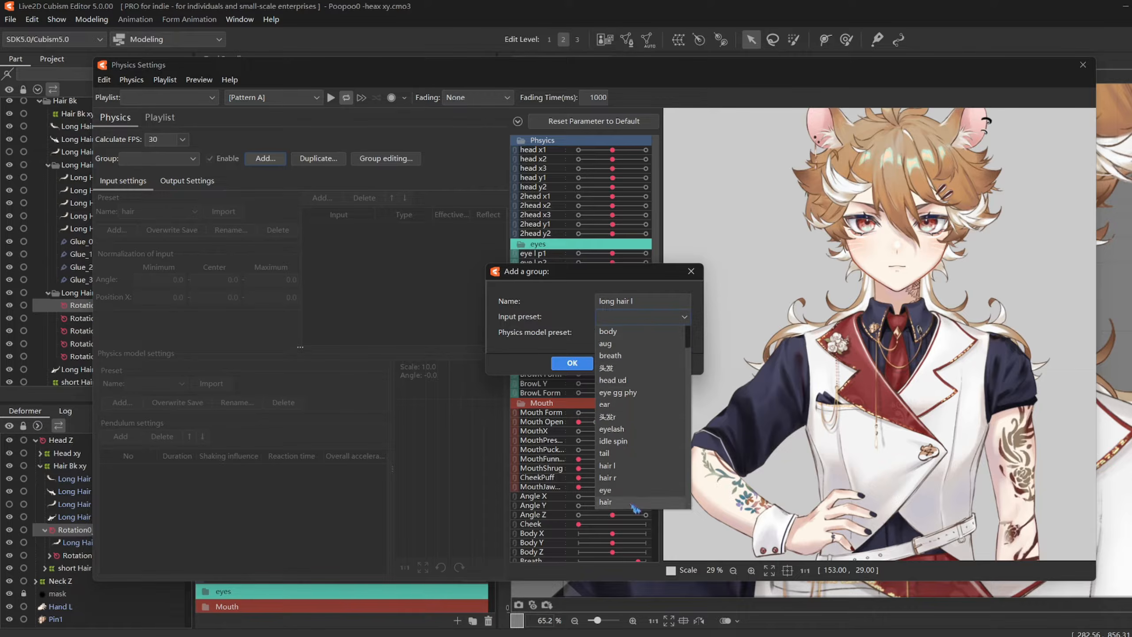
left_click(633, 503)
left_click(642, 332)
left_click(633, 456)
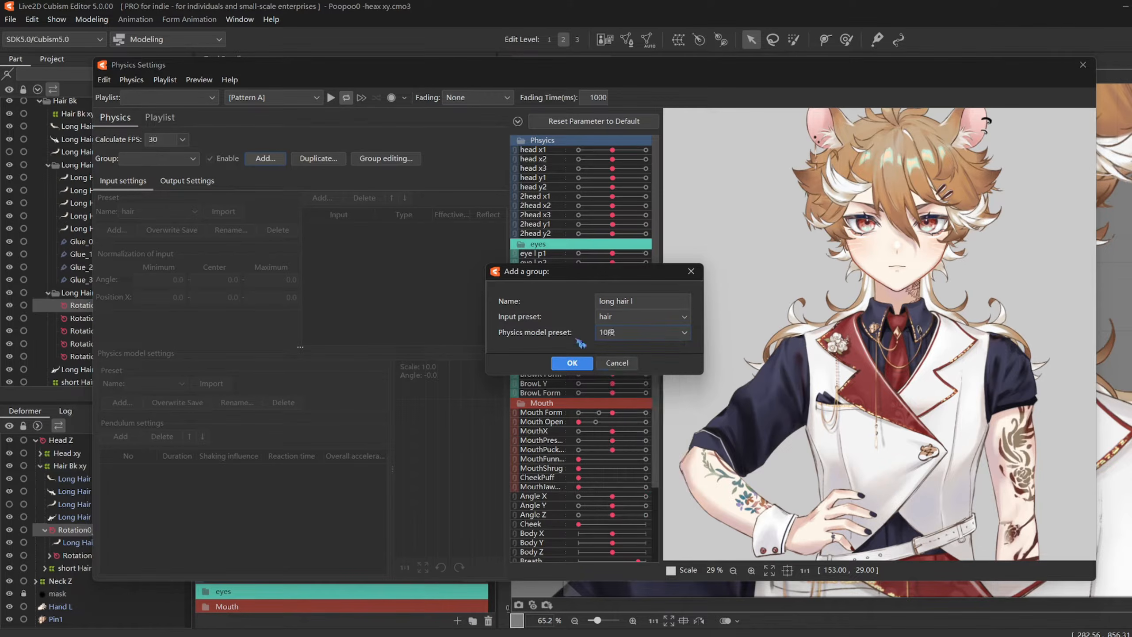
left_click(572, 363)
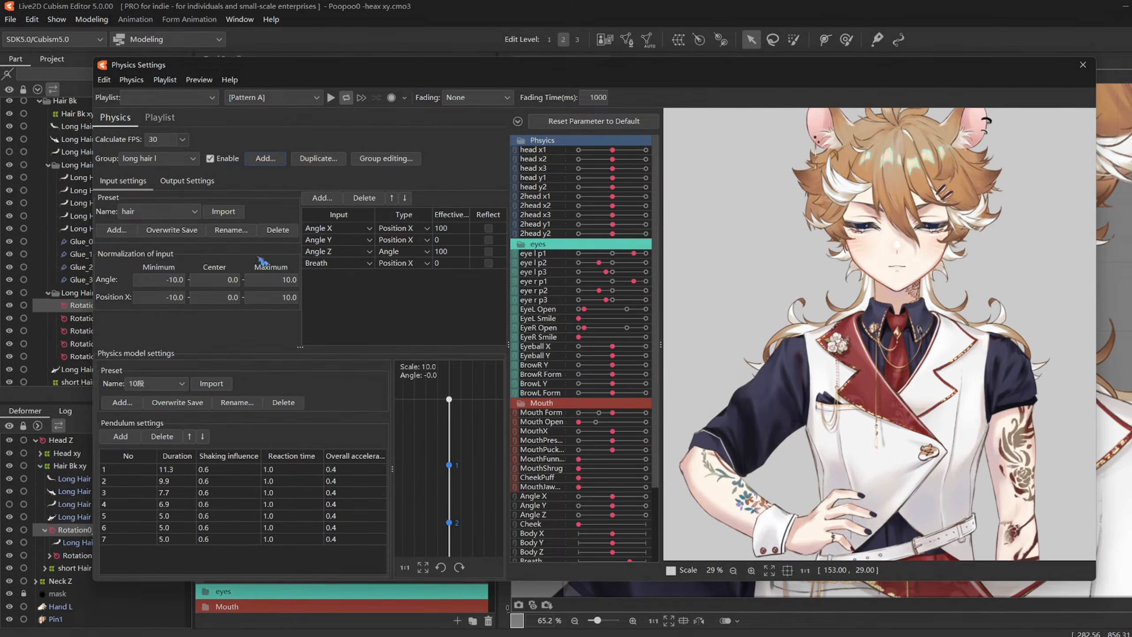
- Add the [0] to [4] Long Hair parameters as outputs of the long hair l group and set all their scales to 50
left_click(167, 181)
left_click(114, 197)
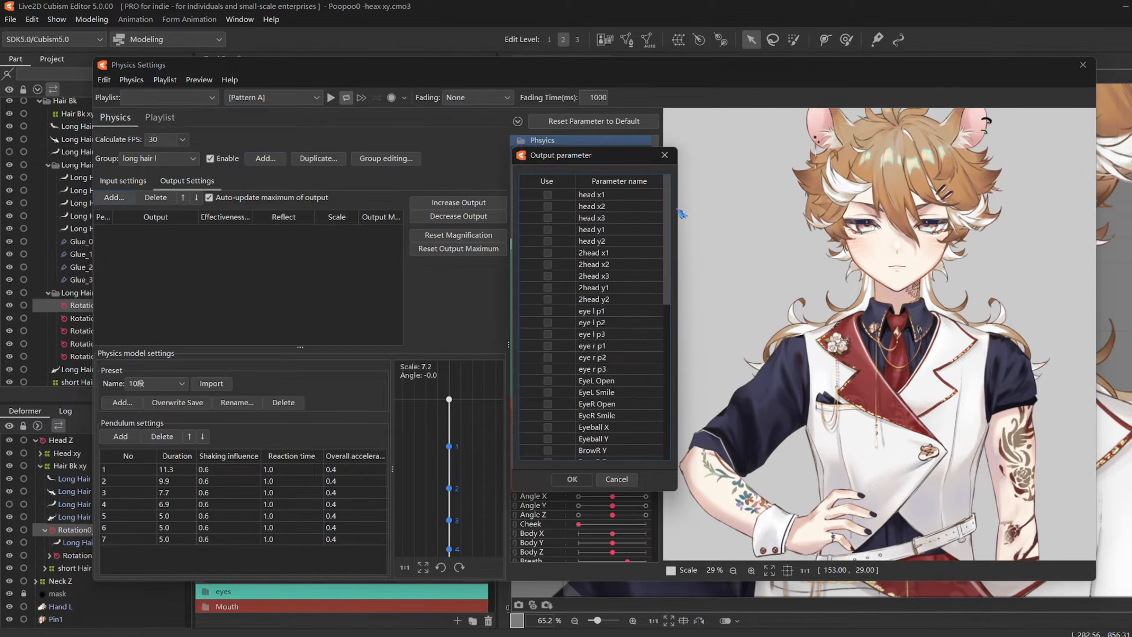
scroll(670, 409, "down", 10)
left_click_drag(567, 407, 568, 454)
left_click(572, 479)
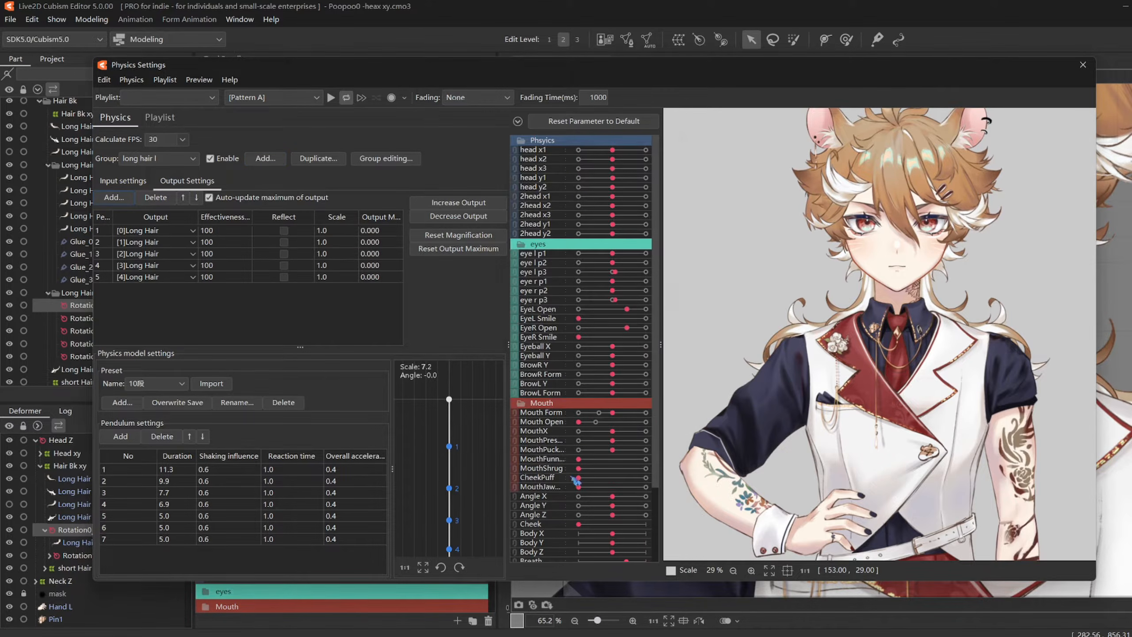
left_click(367, 229)
type("50")
key("Return")
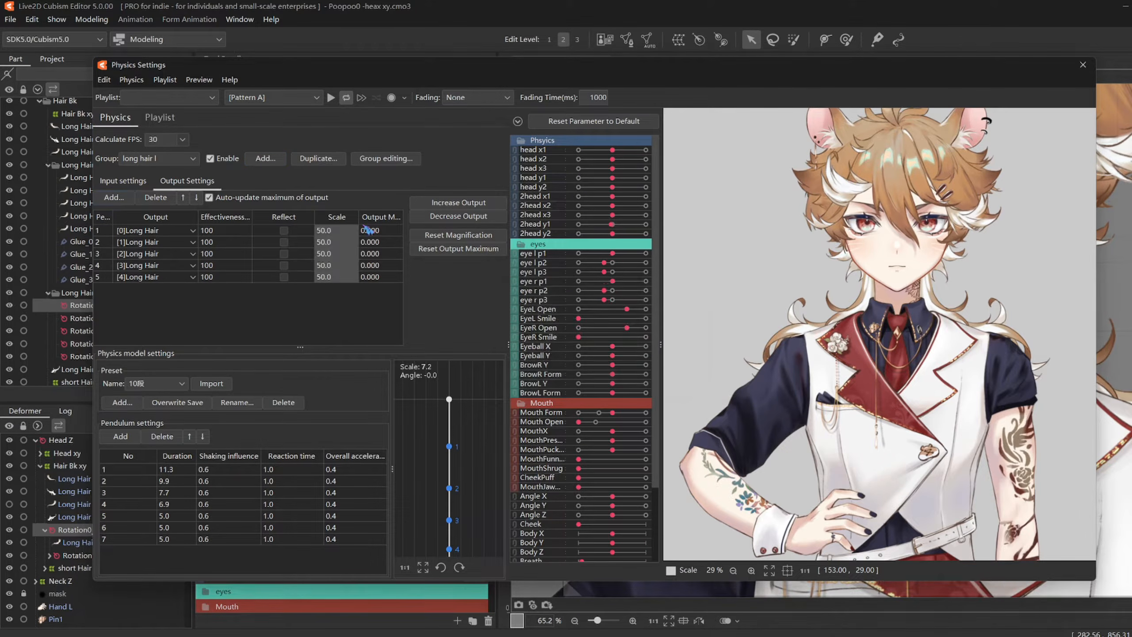
- Set all pendulums to shaking influence 0.8, reaction time 1.2 and acceleration 1.0, and set reflected Angle Y to 36 effectiveness
left_click(122, 187)
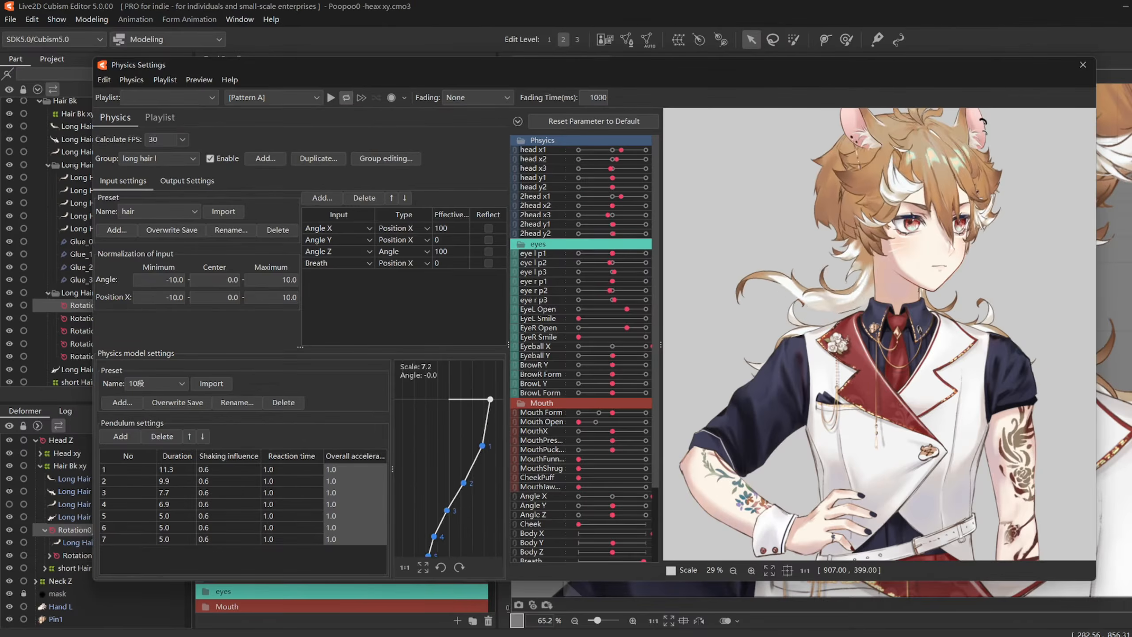
right_click(240, 455)
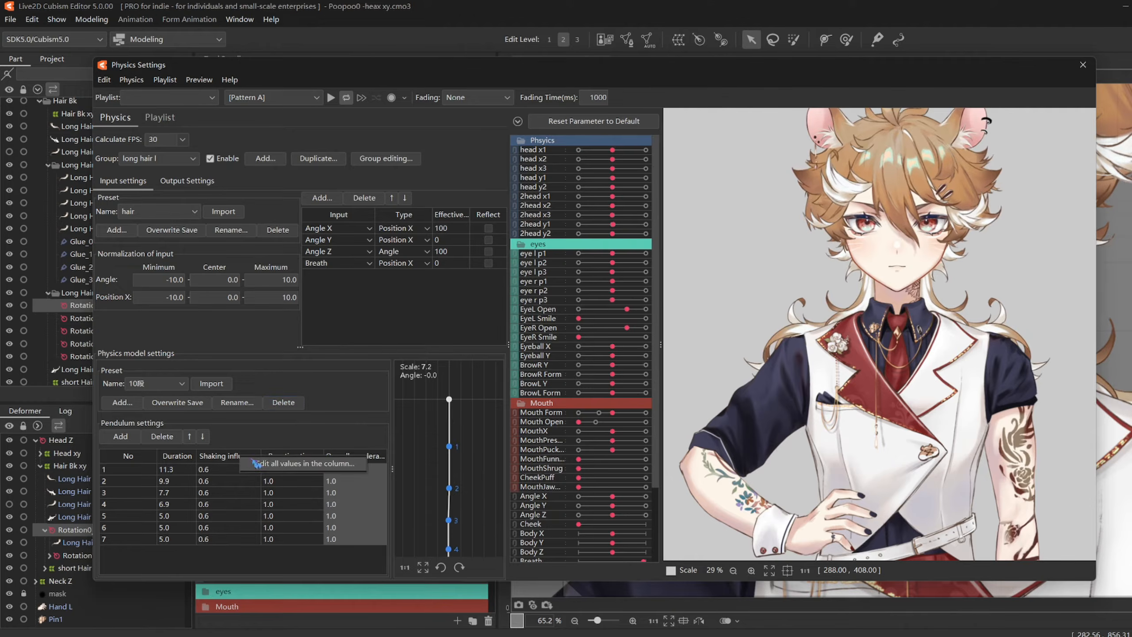
left_click(253, 463)
type("0.8")
key("Return")
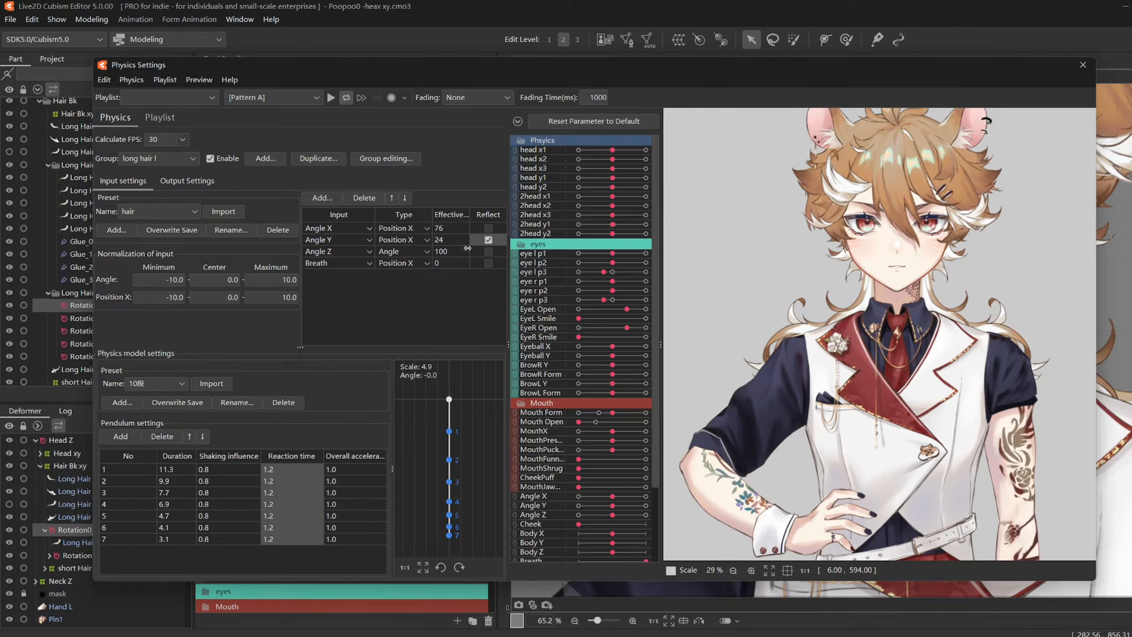
left_click(449, 241)
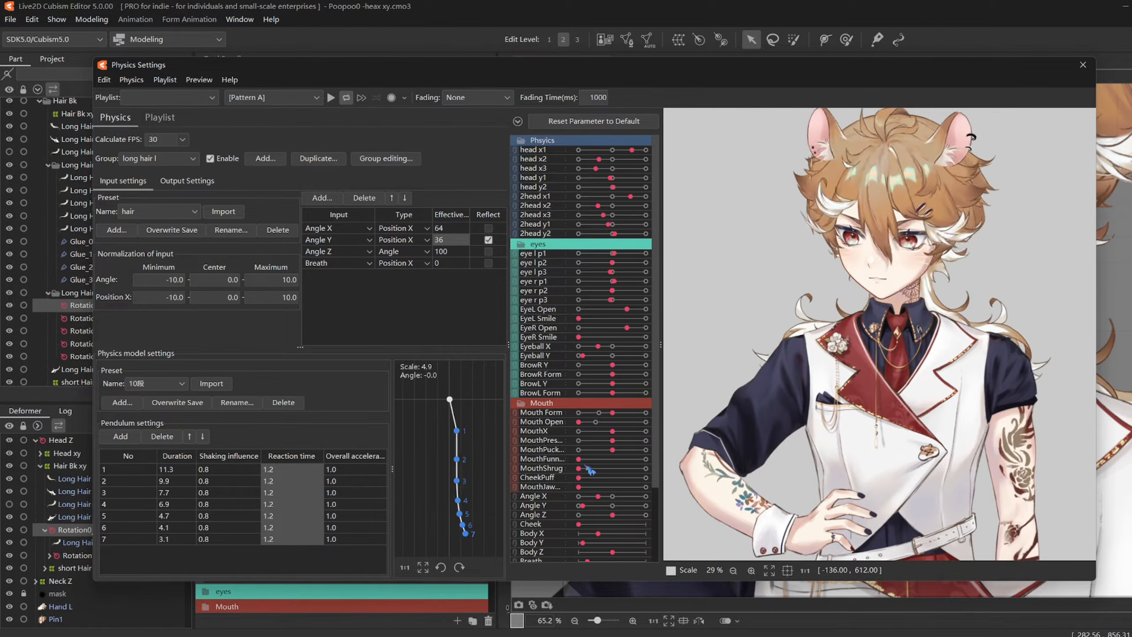
- Examine how the long hair sways as the head turns through Angle X and Angle Y, and close the physics settings
left_click_drag(594, 231, 1049, 263)
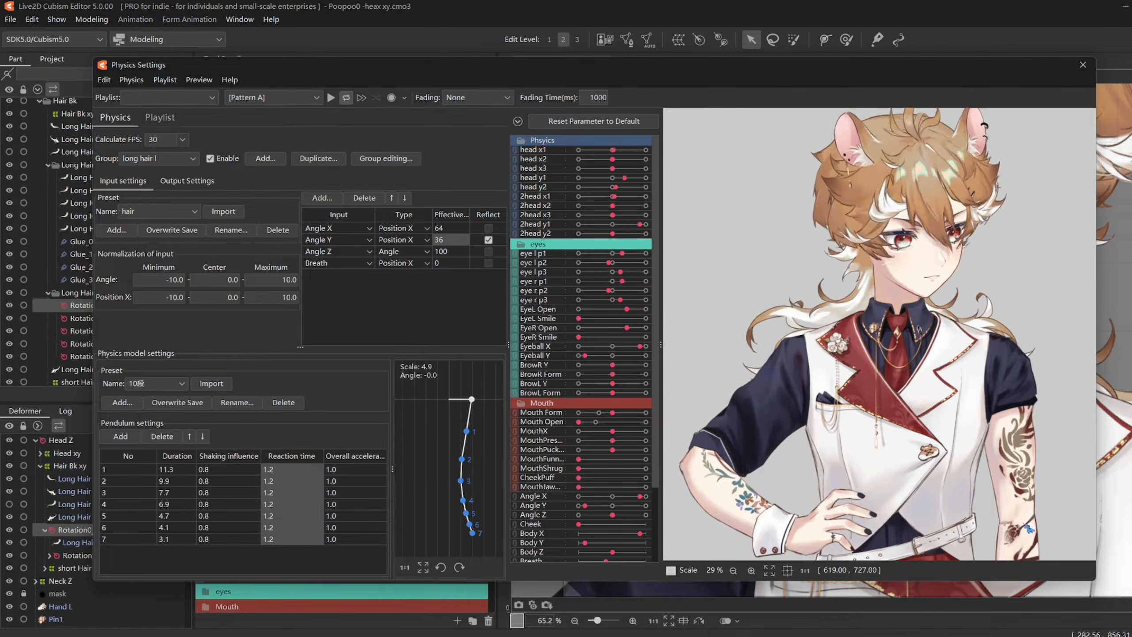
scroll(587, 425, "down", 1)
mouse_move(613, 461)
left_mouse_down()
mouse_move(638, 468)
mouse_move(595, 468)
left_mouse_up()
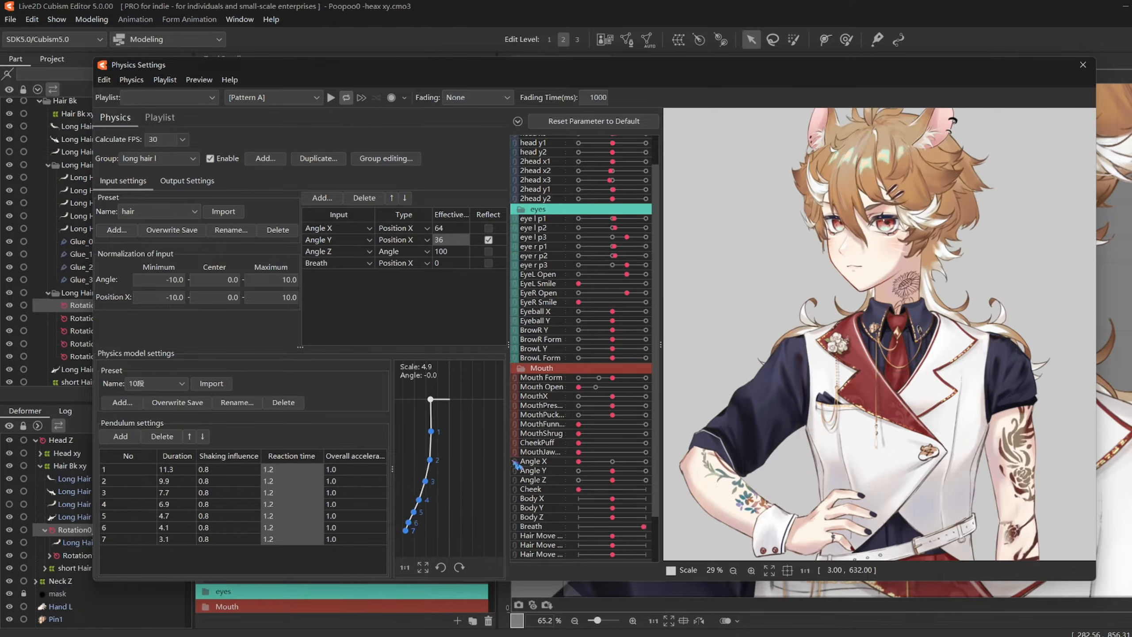
left_click_drag(517, 465, 647, 478)
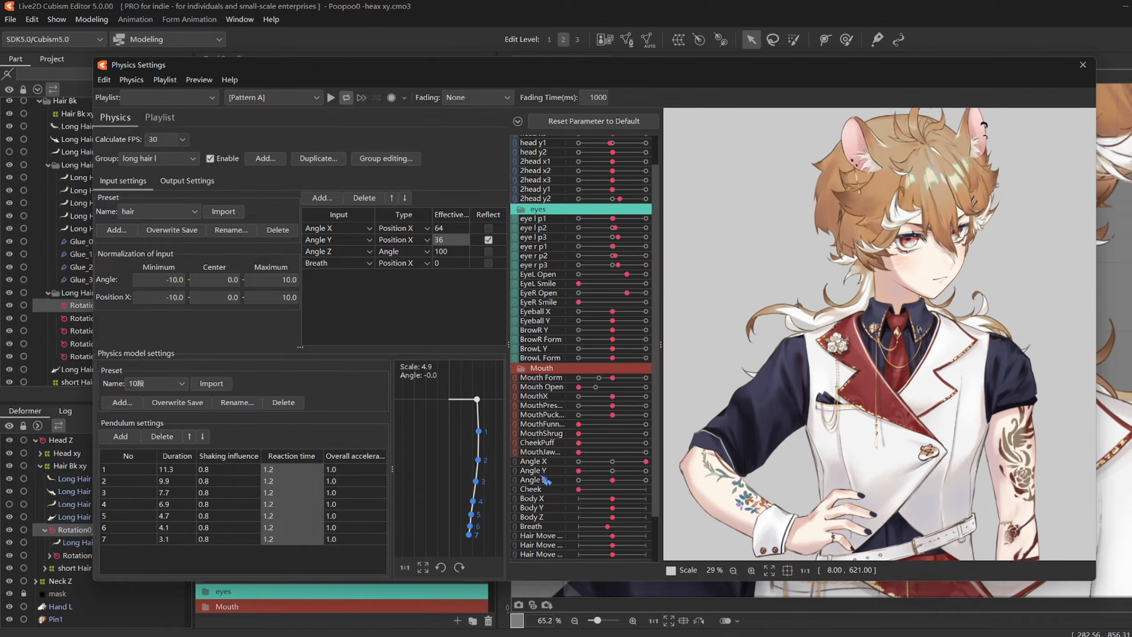
scroll(893, 259, "down", 2)
left_click(1082, 64)
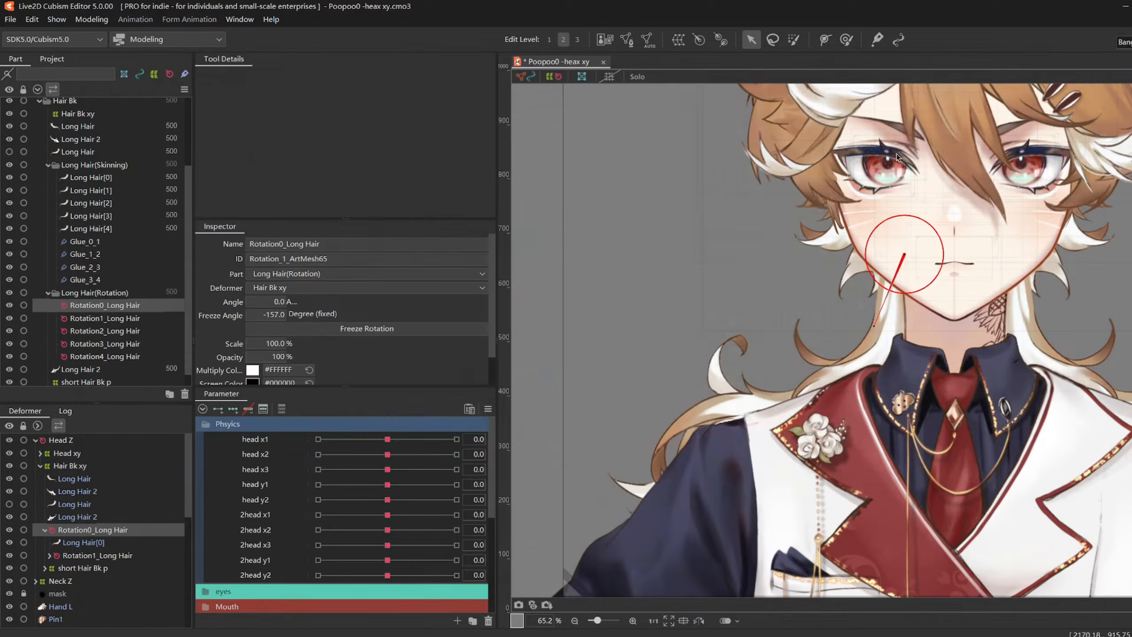
- Delete the Long Hair(Skinning) and Long Hair(Rotation) folders and make the original Long Hair mesh visible again
left_click(47, 293)
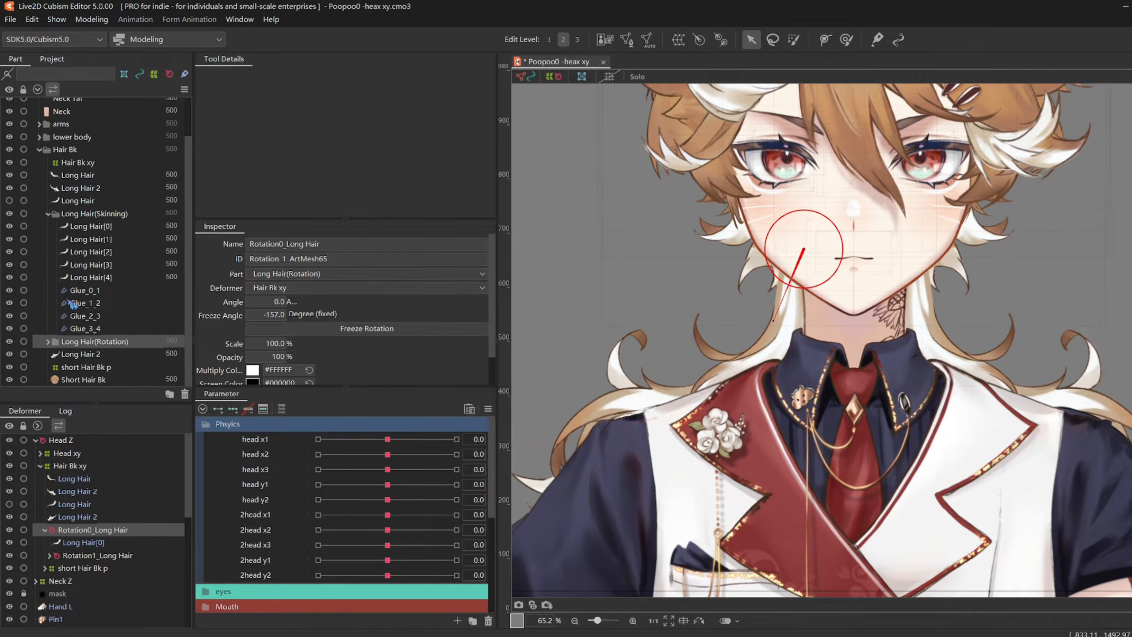
left_click(89, 213)
left_click(48, 214)
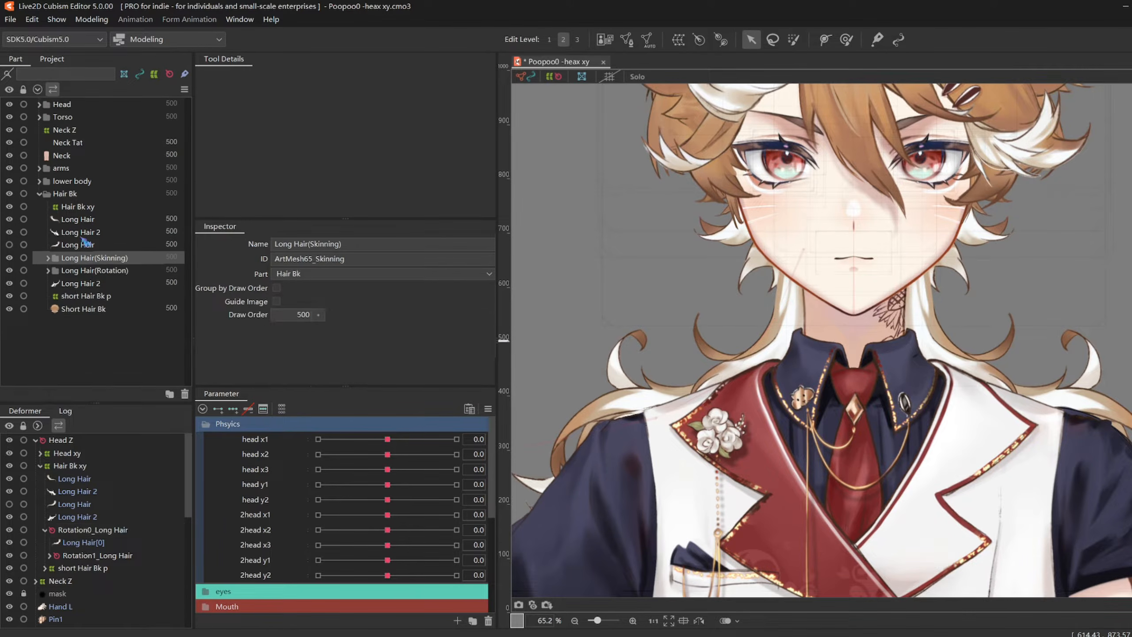
left_click(94, 270, "ctrl")
key("Delete")
key("Return")
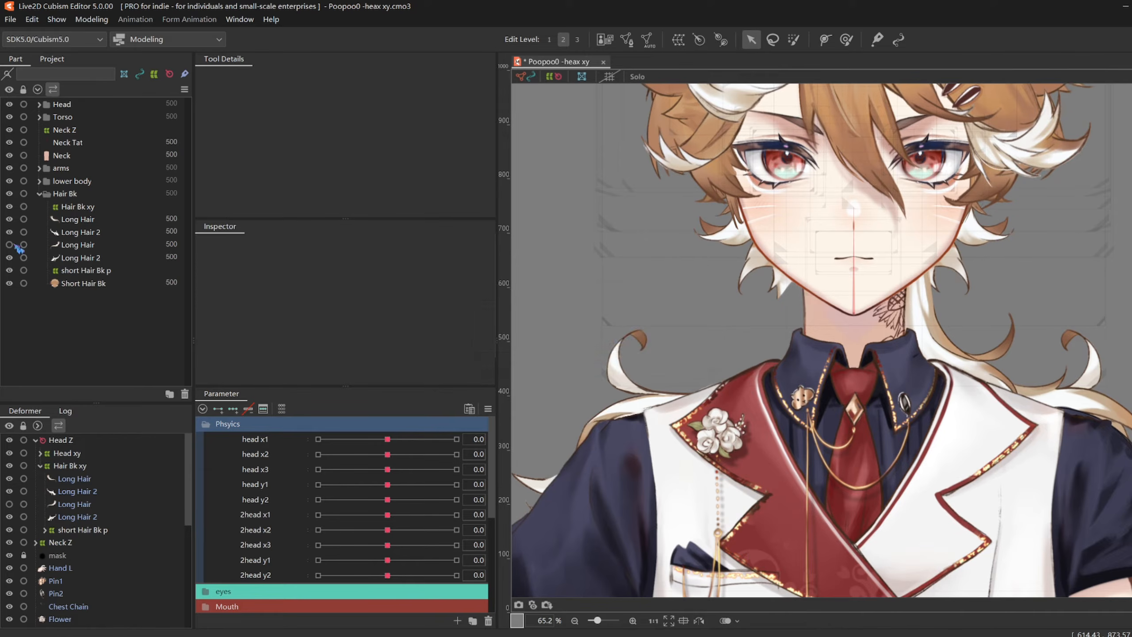
left_click(10, 245)
- Add three keys each on Angle X and Angle Y to the Long Hair mesh and skin it using its deformation path
left_click(165, 233)
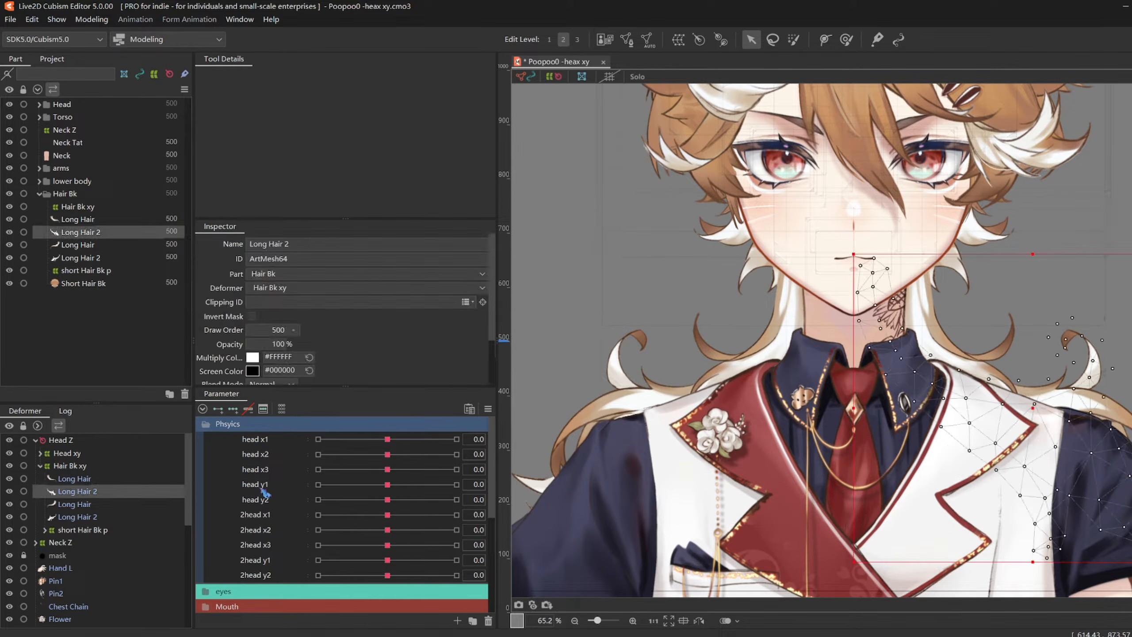
left_click(102, 245)
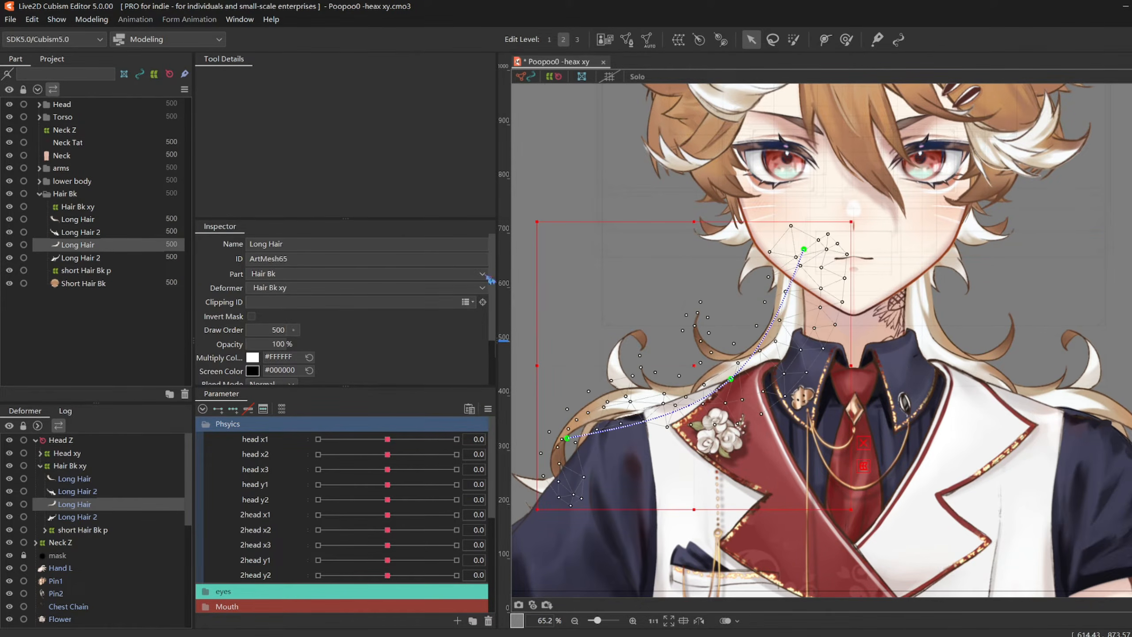
scroll(279, 508, "down", 4)
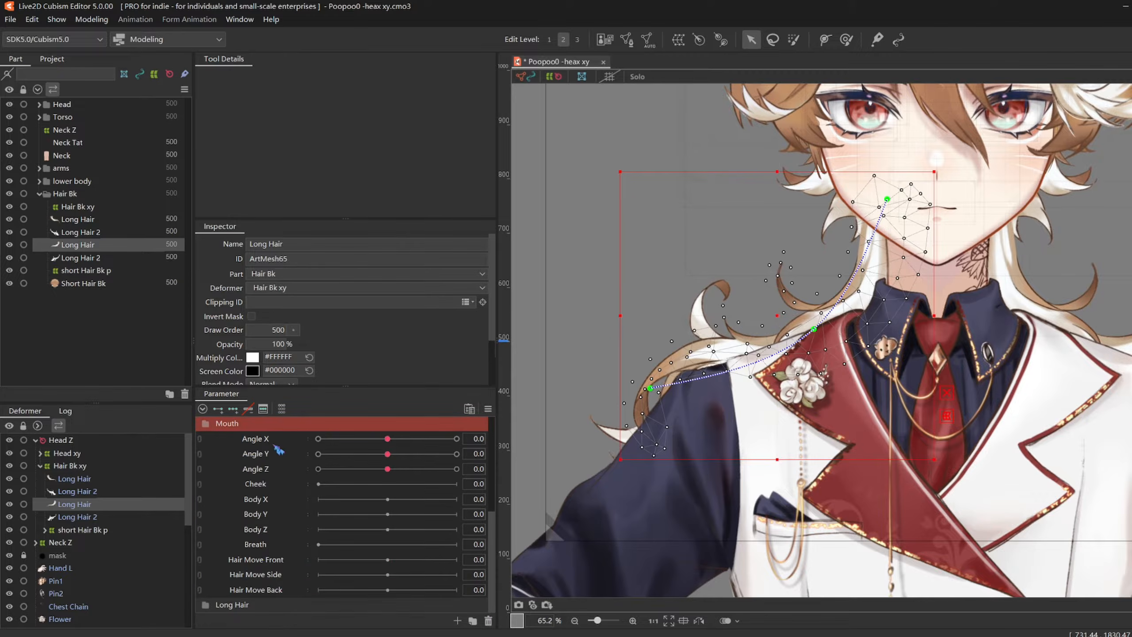
scroll(279, 450, "up", 1)
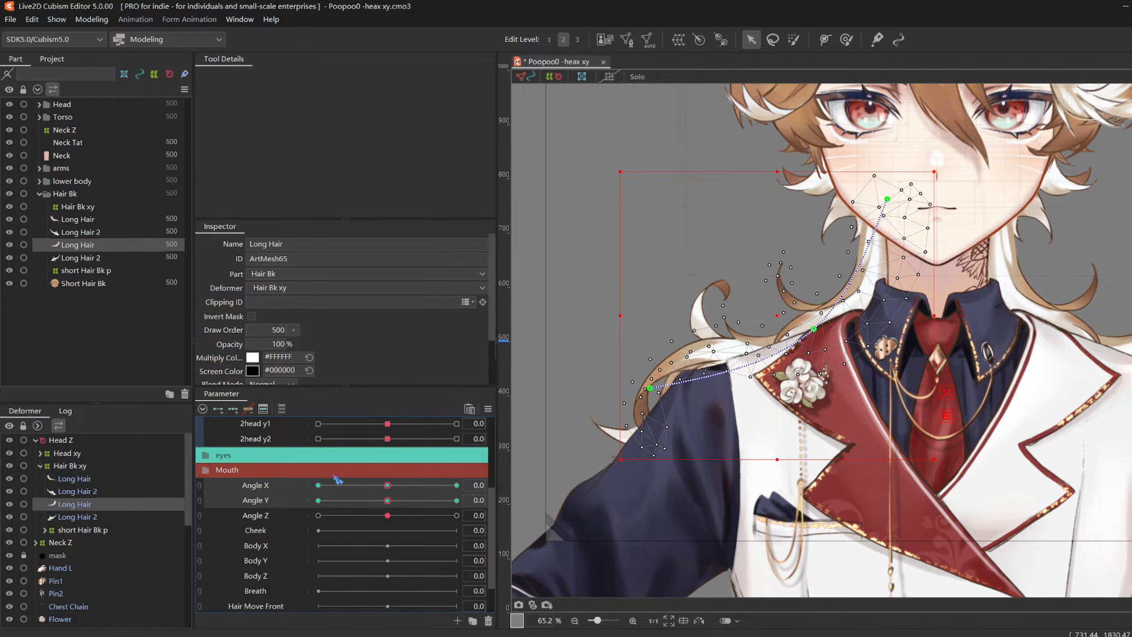
mouse_move(387, 485)
left_mouse_down()
mouse_move(323, 482)
mouse_move(455, 493)
mouse_move(390, 487)
left_mouse_up()
left_click(92, 19)
mouse_move(115, 103)
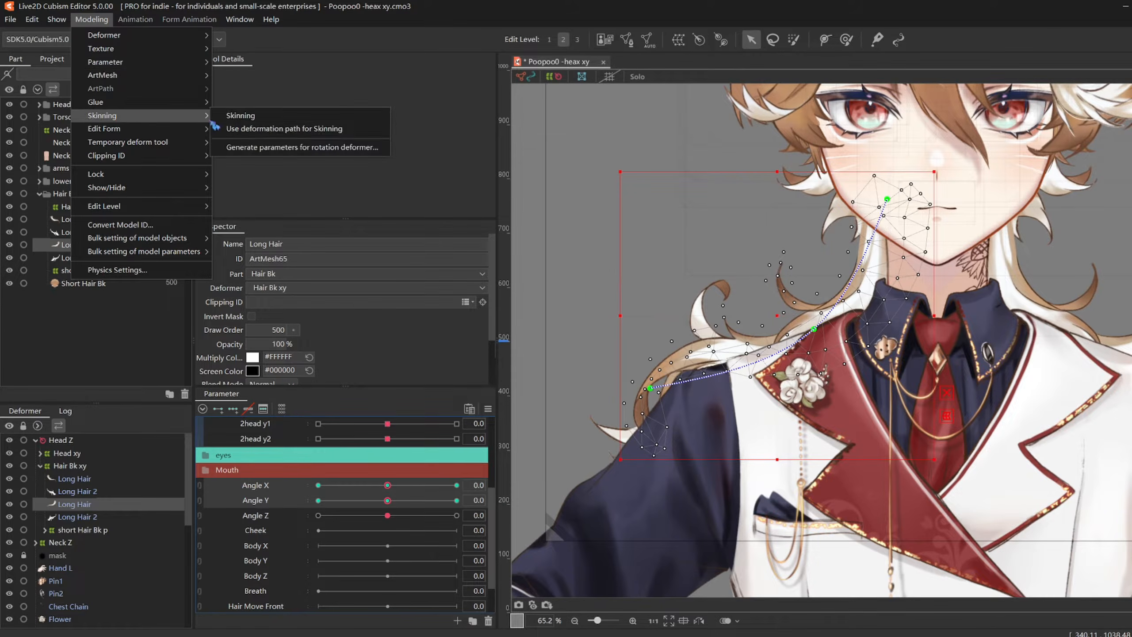
left_click(243, 129)
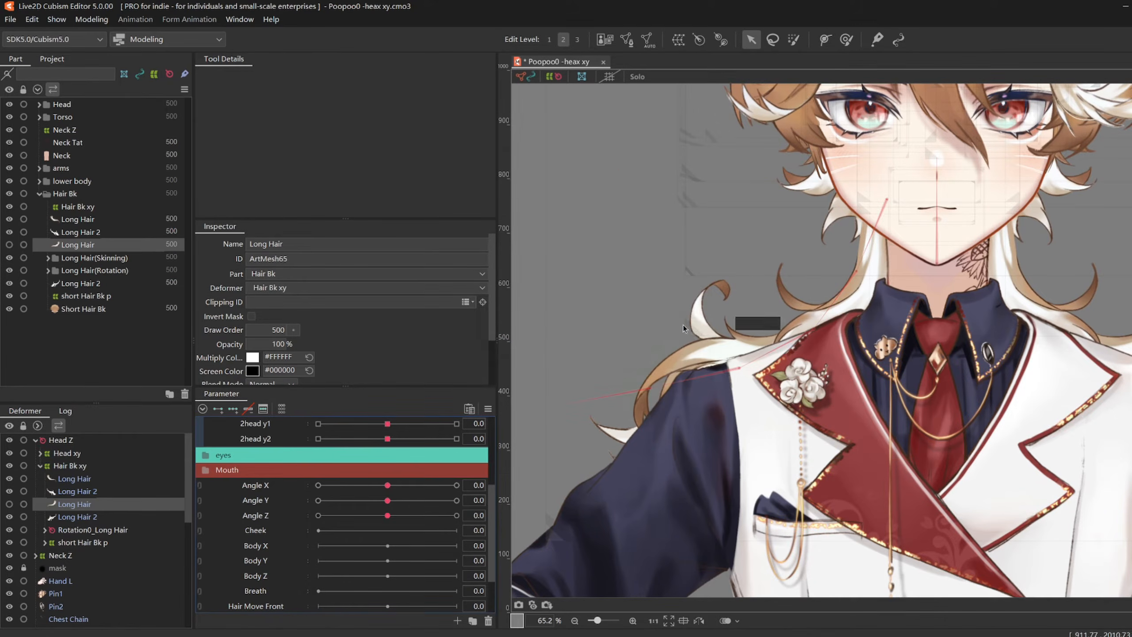
- Examine in the physics settings preview how the re-skinned Long Hair strand swings with the long hair l group
left_click(89, 20)
left_click(133, 267)
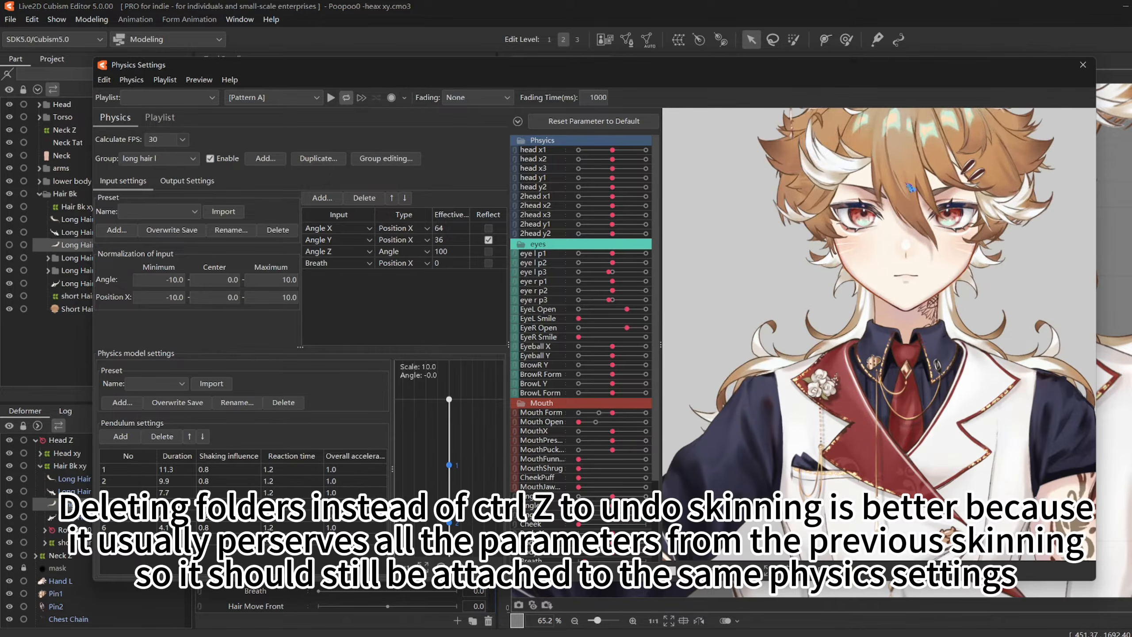
left_click_drag(905, 183, 861, 392)
scroll(1061, 419, "down", 2)
left_click_drag(972, 408, 1070, 348)
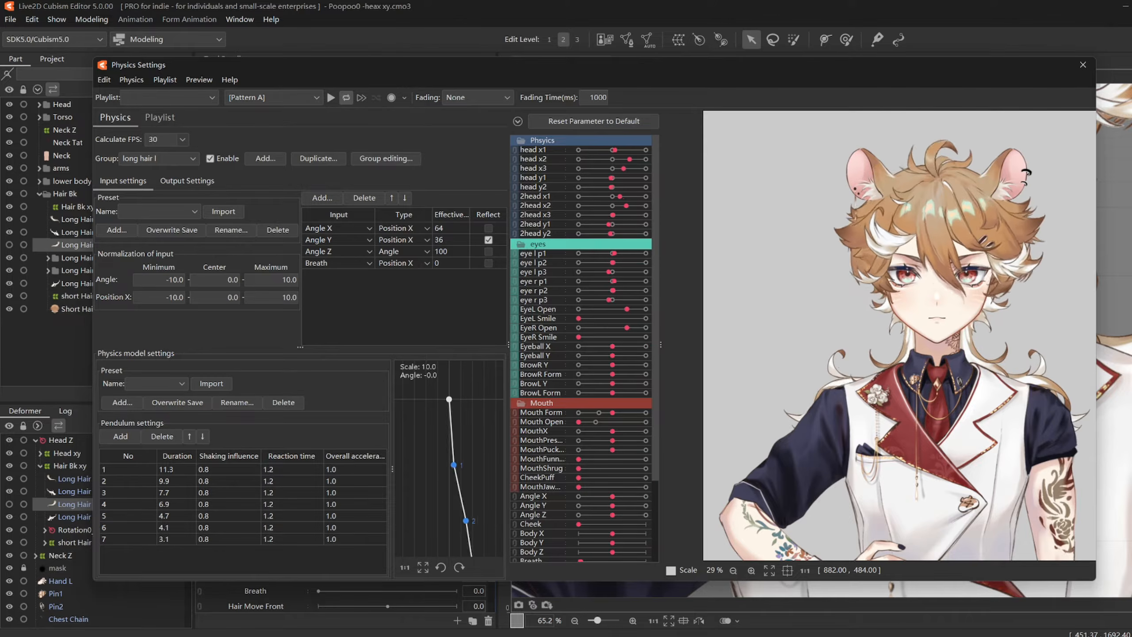
left_click(1084, 64)
- Draw a three-point deformation path along the second Long Hair 2 strand, from the chin across the shoulder to the sleeve
left_click(829, 45)
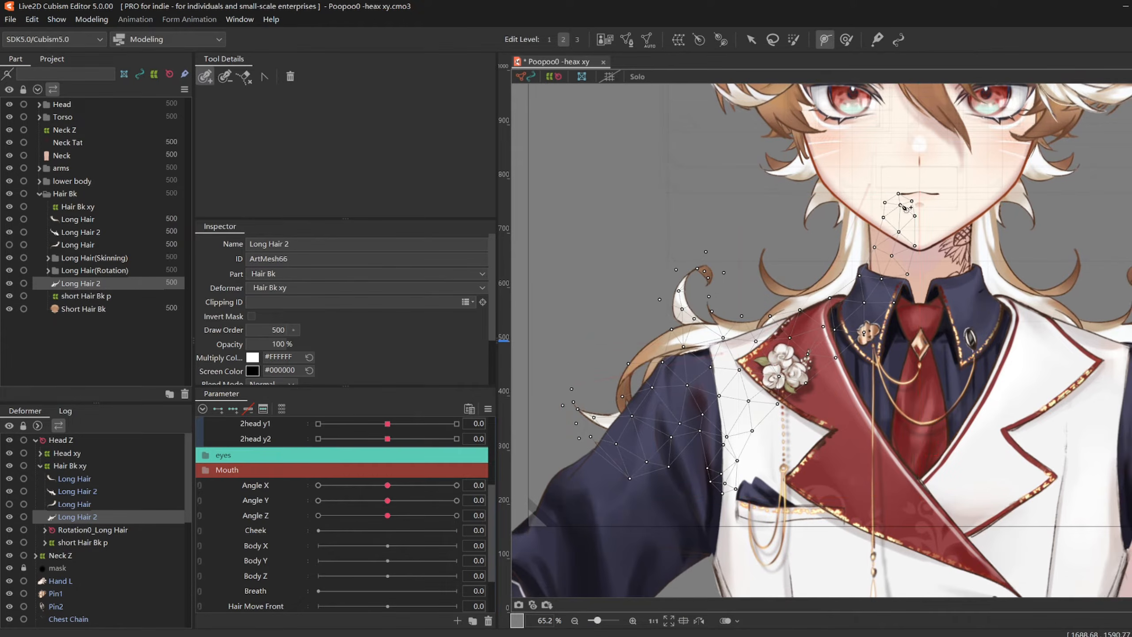
left_click(900, 198)
left_click(788, 343)
- Add keys on Angle X and Angle Y to this Long Hair 2 mesh and skin it using its deformation path
left_click_drag(290, 484, 285, 499)
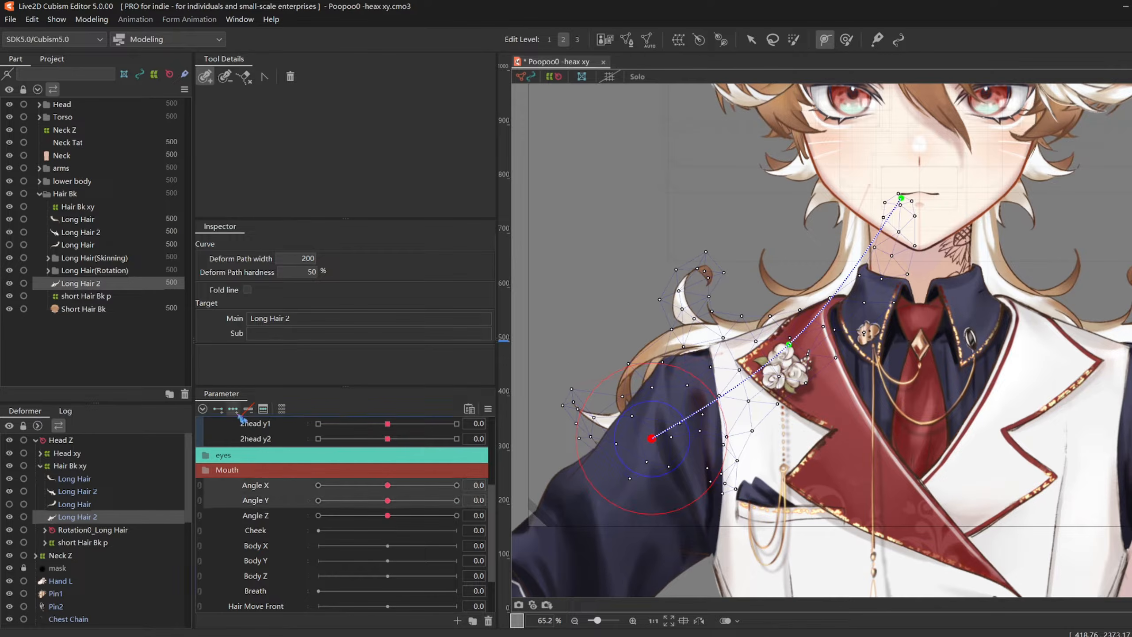
left_click(96, 21)
mouse_move(116, 119)
left_click(231, 128)
- Duplicate the long hair l physics group as long hair l(2)
left_click(97, 21)
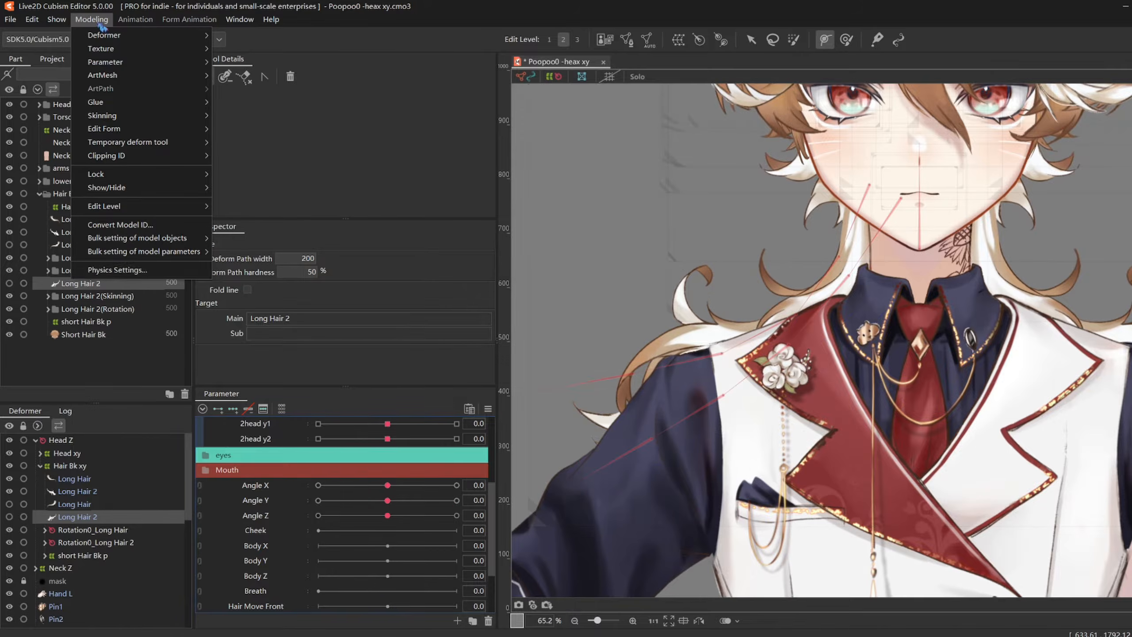
left_click(120, 270)
scroll(853, 134, "up", 5)
left_click(319, 158)
left_click(560, 343)
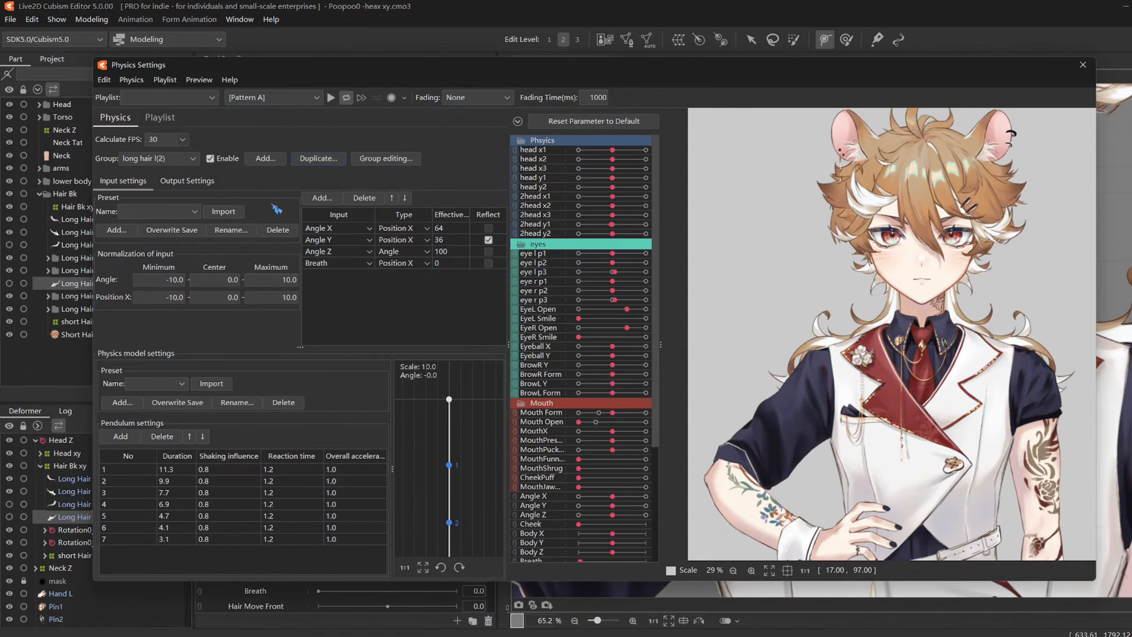
- Replace the outputs of the long hair l(2) group with the [0] to [4] Long Hair 2 parameters
left_click(187, 180)
left_click(155, 195)
left_click(115, 198)
left_click_drag(663, 263, 687, 526)
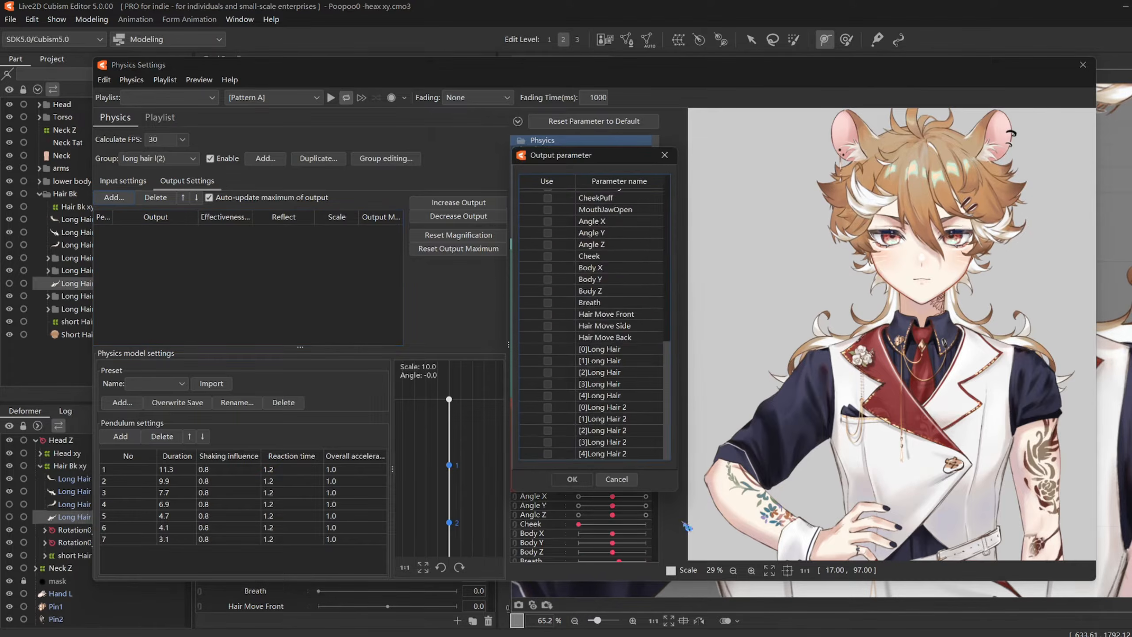
left_click_drag(554, 408, 554, 454)
left_click(572, 478)
- Set the scale of all Long Hair 2 outputs to 50
right_click(335, 216)
left_click(341, 222)
type("50")
key("Return")
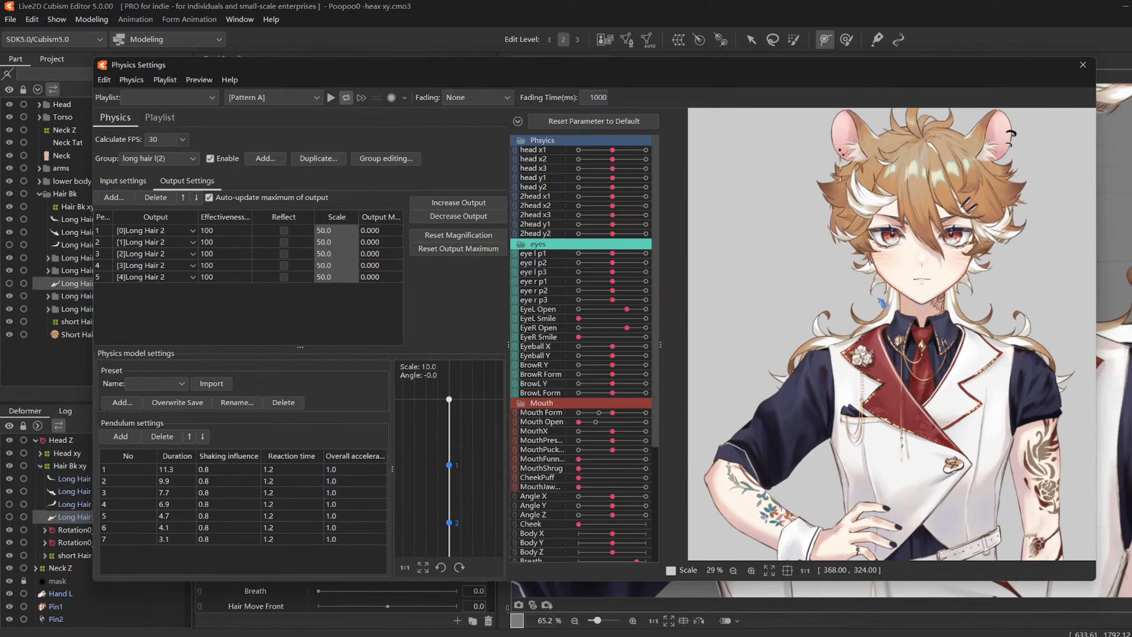
- Remove the last two pendulum rows from the long hair l(2) group and set all its reaction times to 1
left_click(160, 438)
left_click(160, 439)
left_click(175, 470)
right_click(294, 455)
left_click(310, 459)
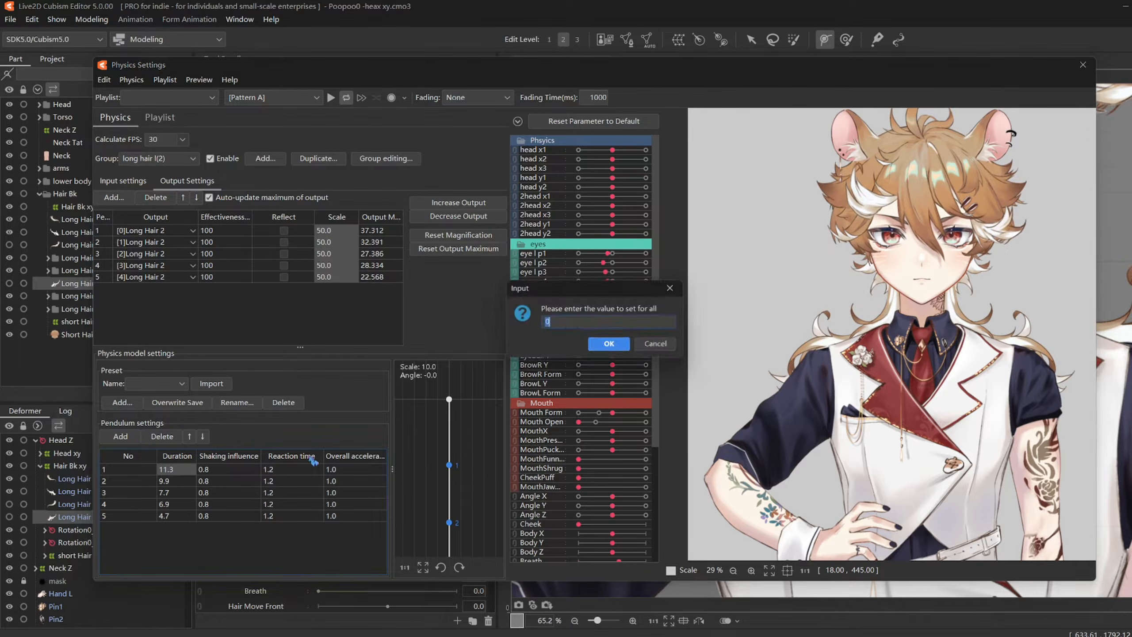
type("1")
key("Return")
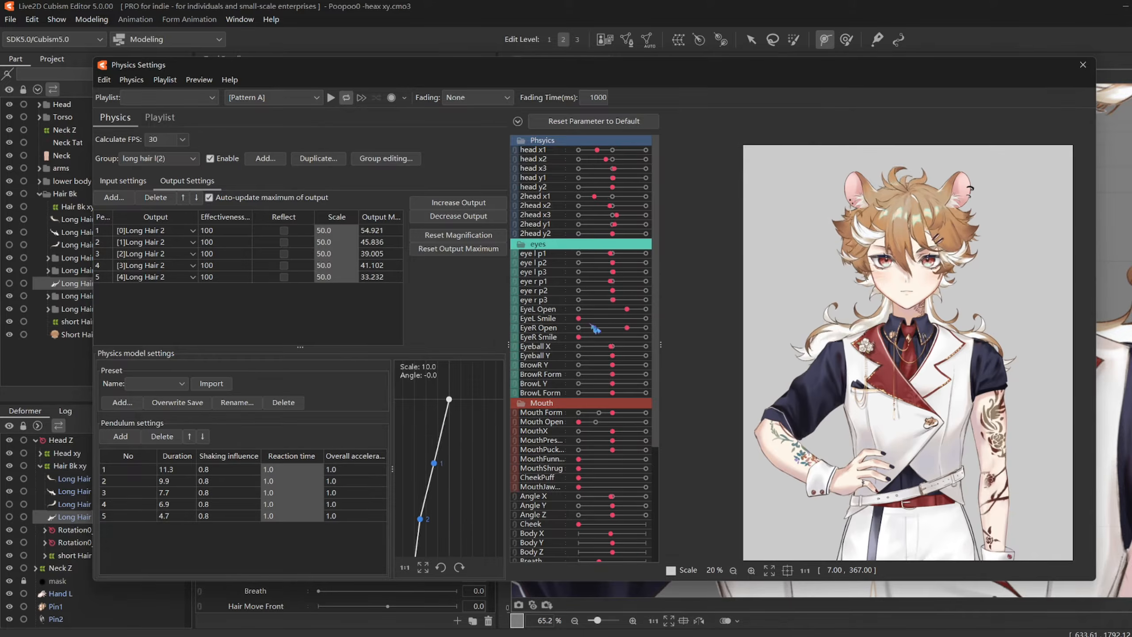
- Set the shaking influence of all long hair l(2) pendulum rows to 0.78
left_click(230, 463)
type(".7")
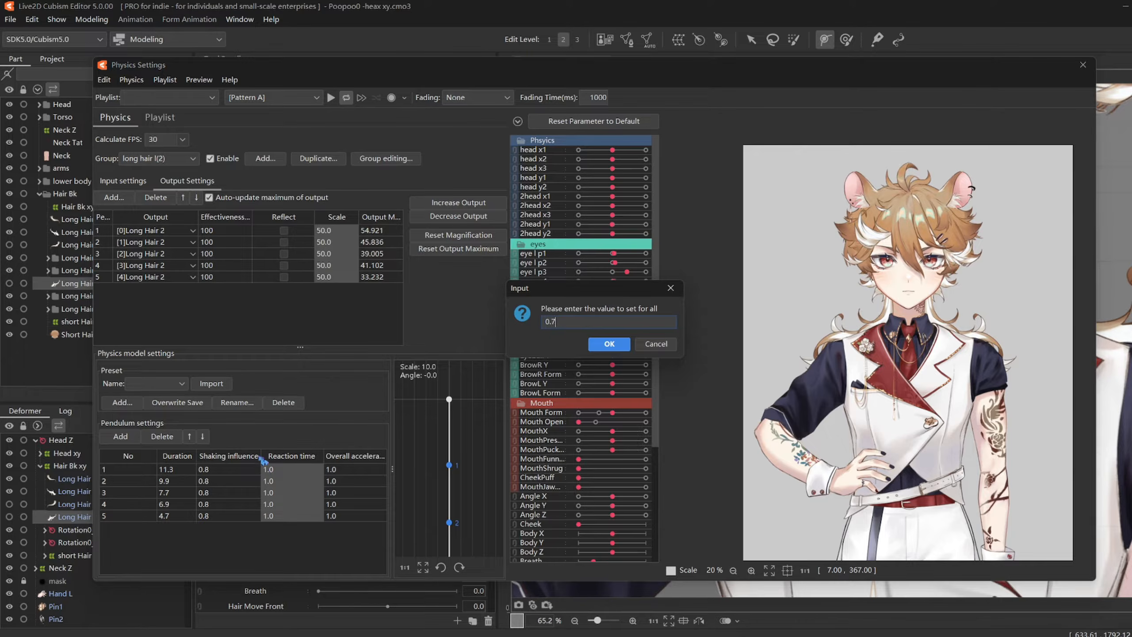
type("8")
key("Return")
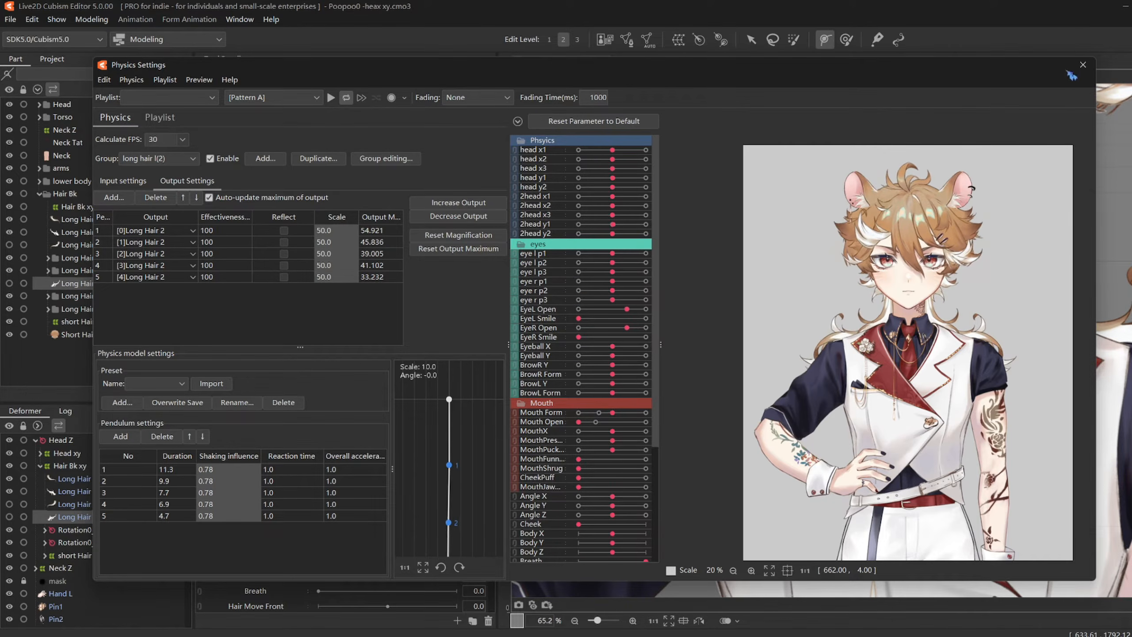
- Add keys on Angle X and Angle Y to the unskinned Long Hair and Long Hair 2 meshes and skin them using their deformation paths
left_click(1082, 65)
scroll(766, 223, "down", 3)
scroll(856, 243, "up", 4)
scroll(855, 243, "down", 1)
left_click(96, 220)
left_click(103, 233, "ctrl")
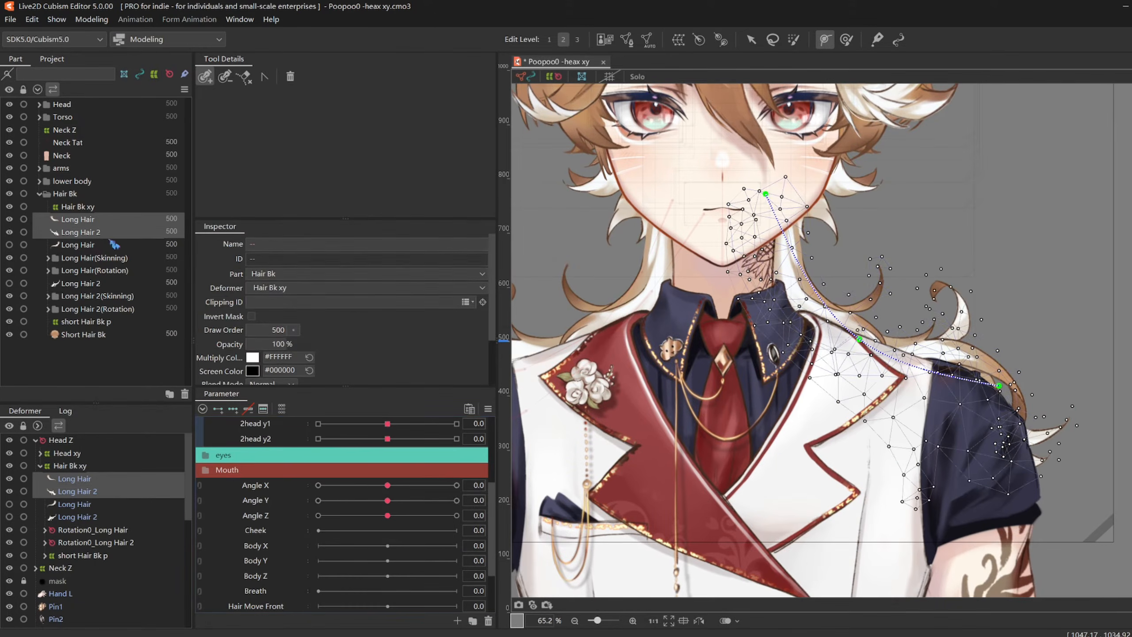
left_click(100, 219)
left_click(91, 19)
mouse_move(137, 118)
left_click(252, 117)
left_click(96, 491)
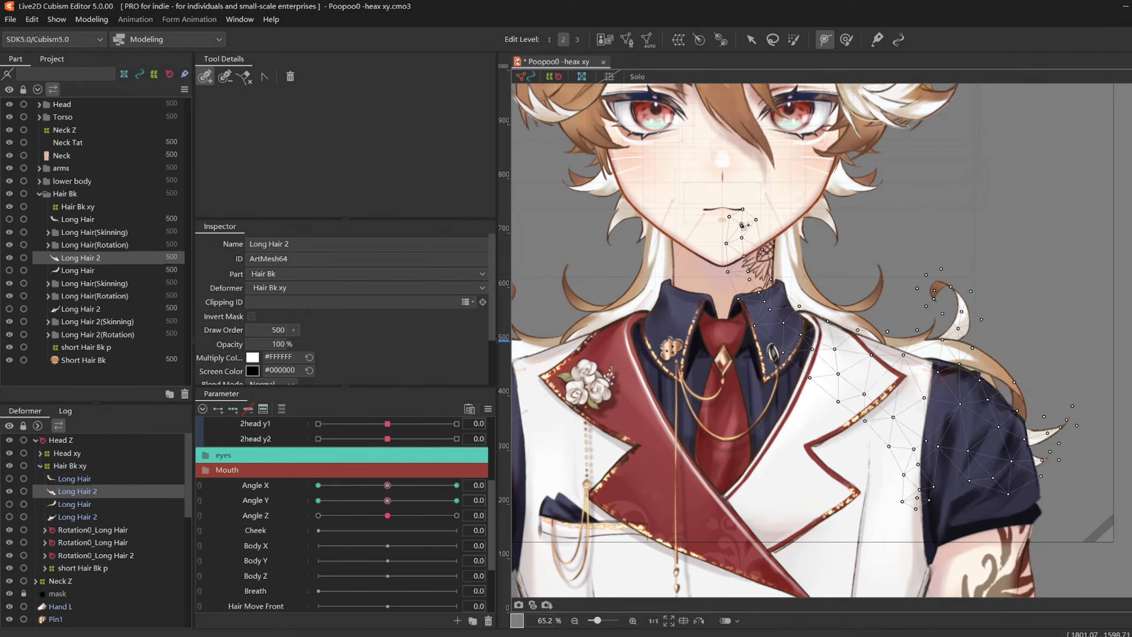
- Duplicate the long hair l physics group as long hair r
left_click(92, 19)
left_click(116, 271)
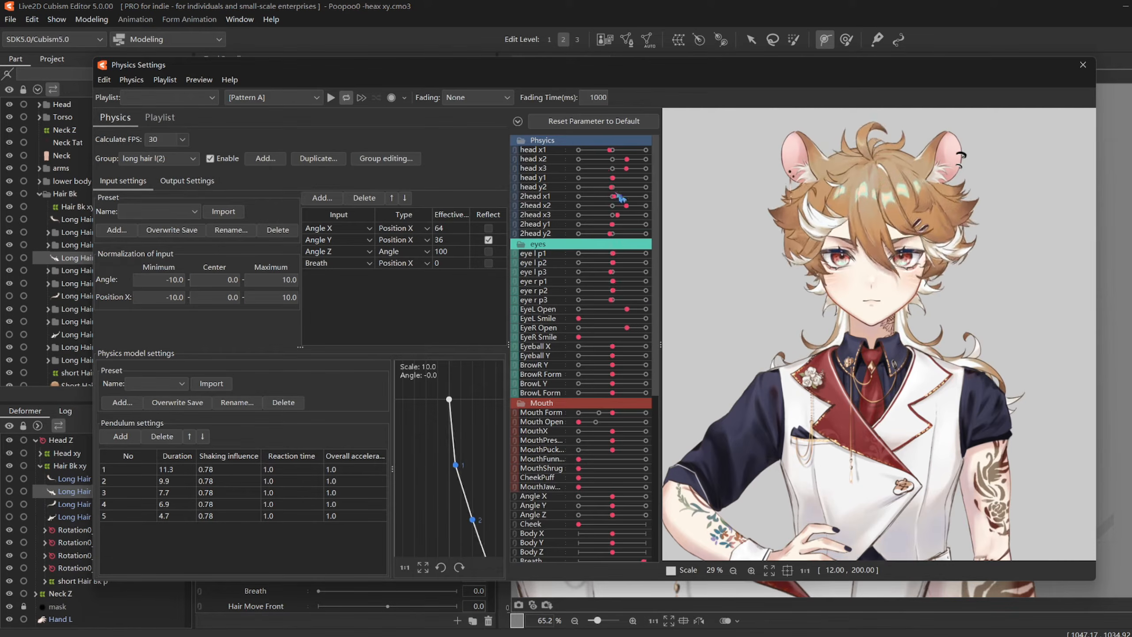
left_click(159, 158)
left_click(143, 252)
left_click(317, 159)
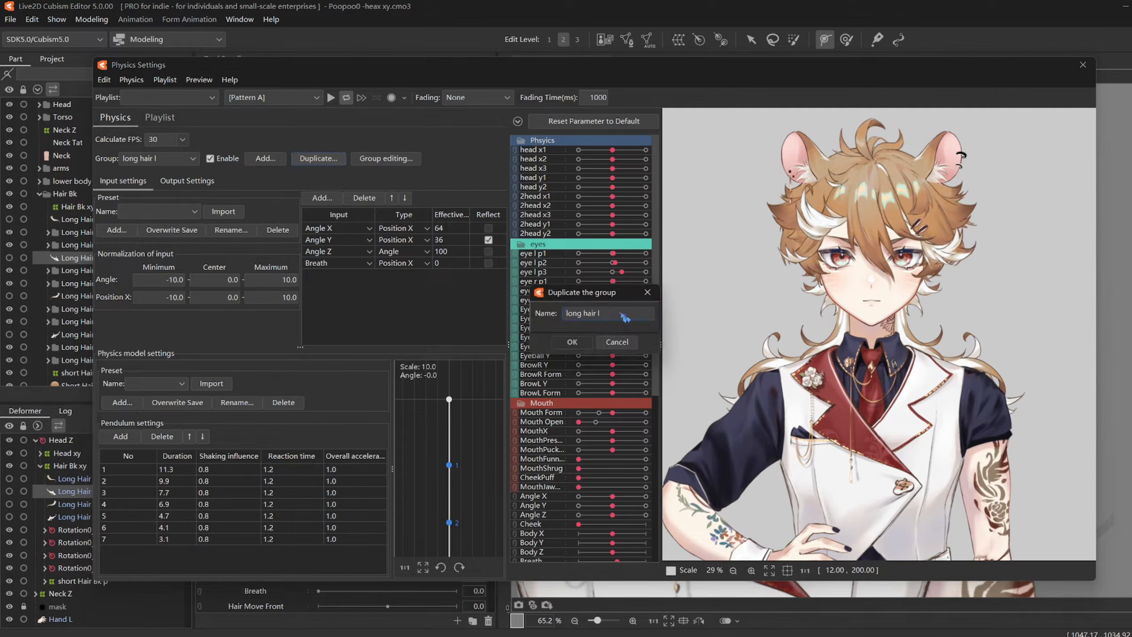
left_click(571, 342)
- Replace the outputs of the long hair r group with the second [0] to [4] Long Hair parameter set and set a common output scale
left_click(187, 180)
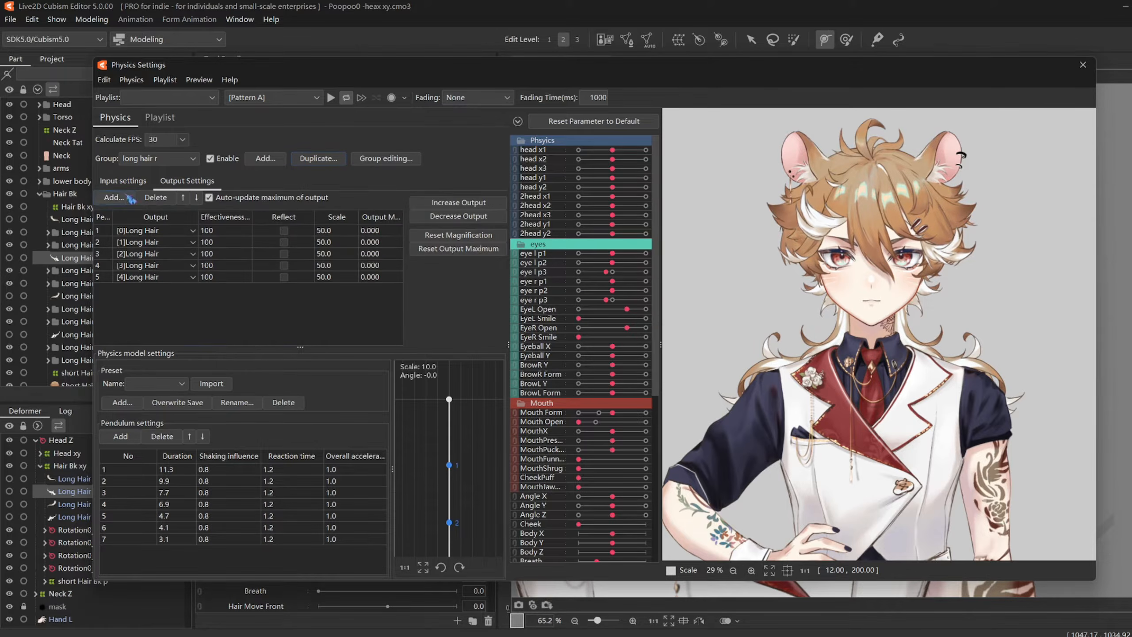
left_click(102, 276, "shift")
left_click(156, 197)
left_click(114, 197)
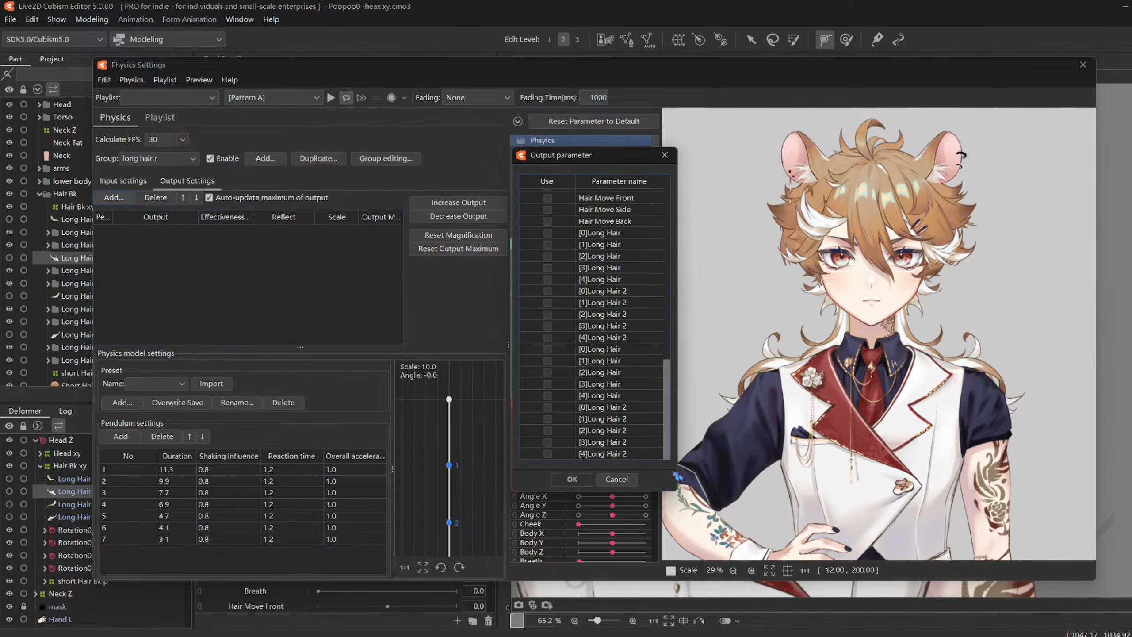
left_click(549, 395)
left_click(571, 479)
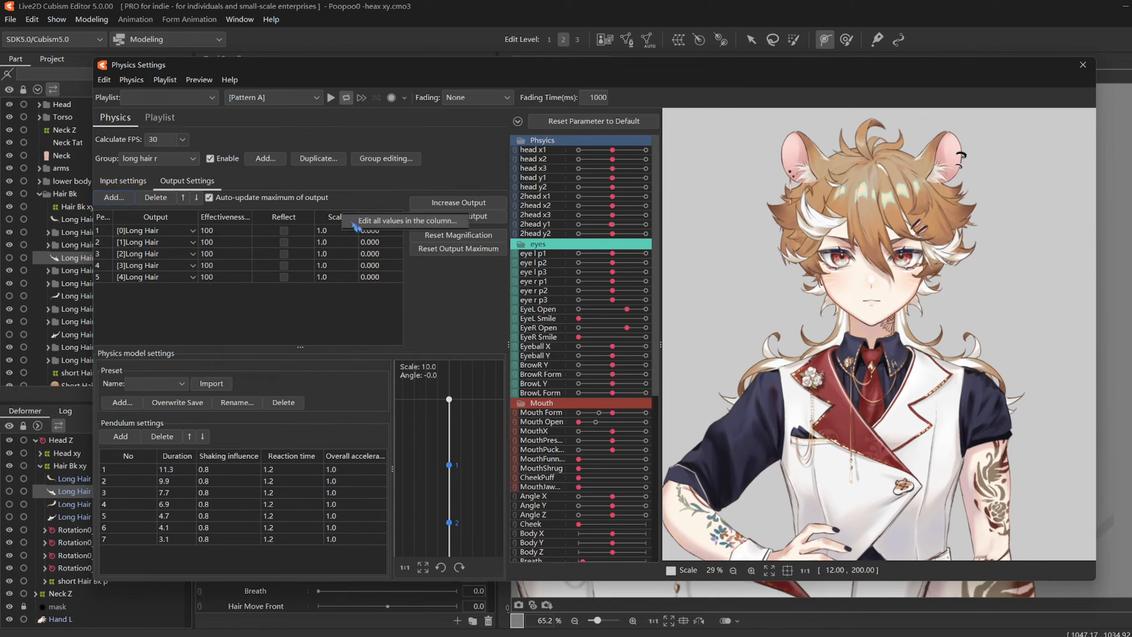
left_click(401, 220)
left_click(607, 344)
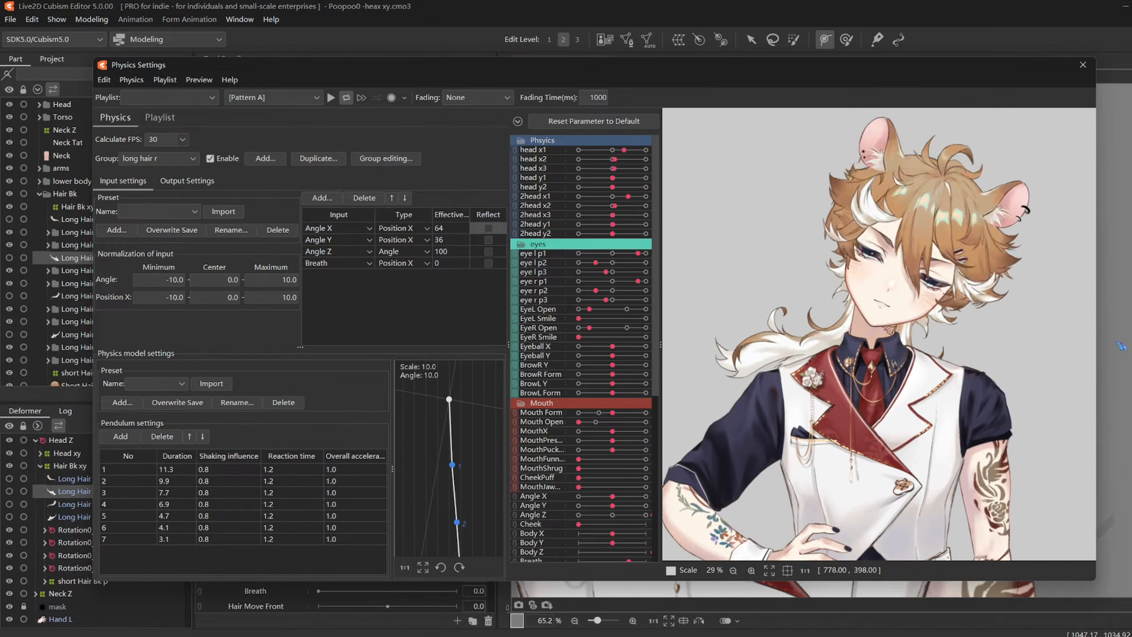
- Turn off Angle Y reflection for long hair r and set angle normalization to -20 to 20 in long hair r, long hair l and long hair l(2)
double_click(171, 279)
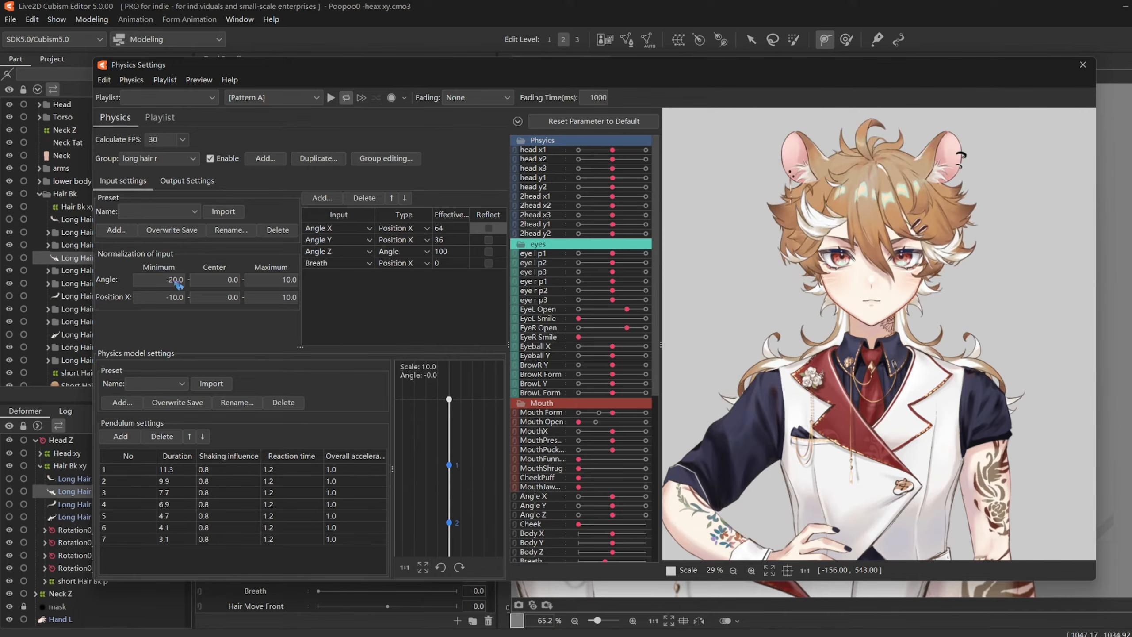
left_click(158, 158)
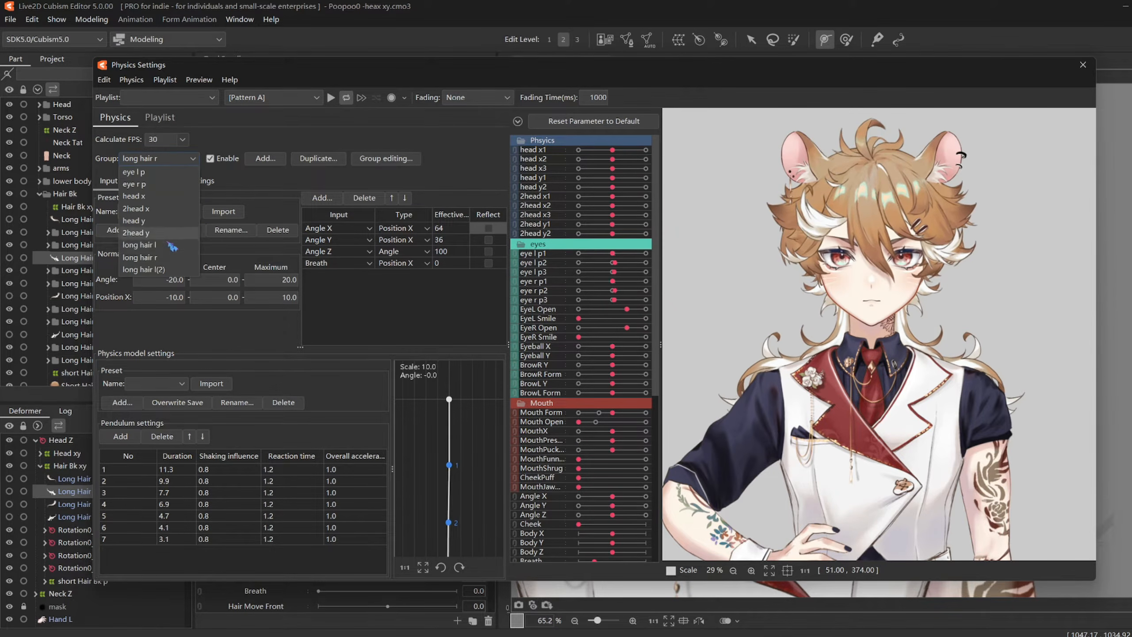
left_click(147, 250)
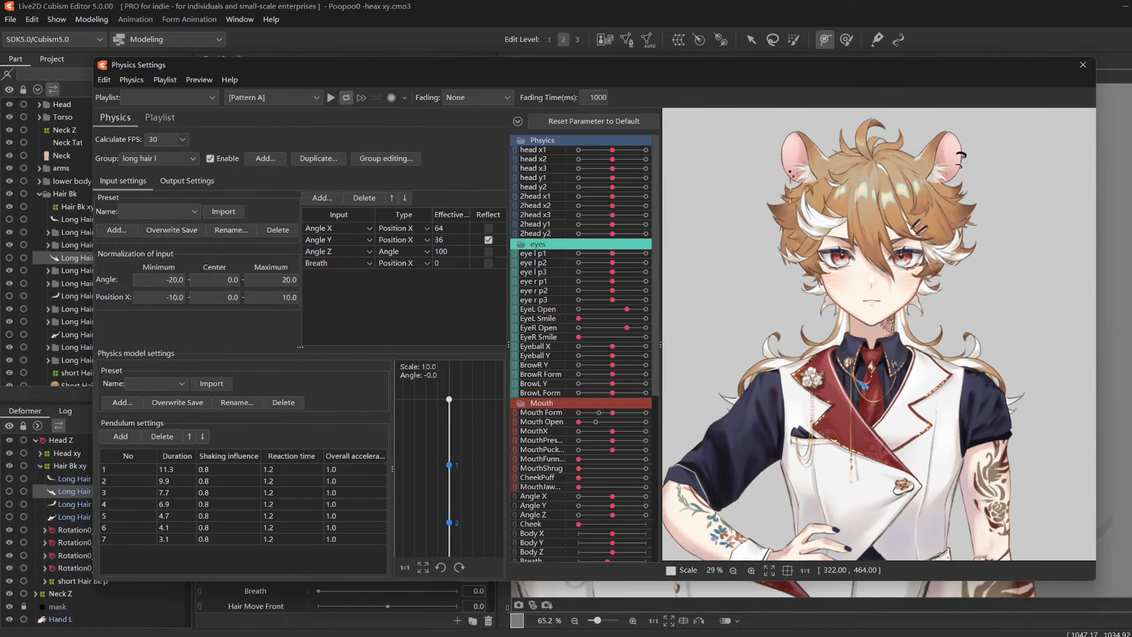
left_click_drag(863, 384, 1070, 385)
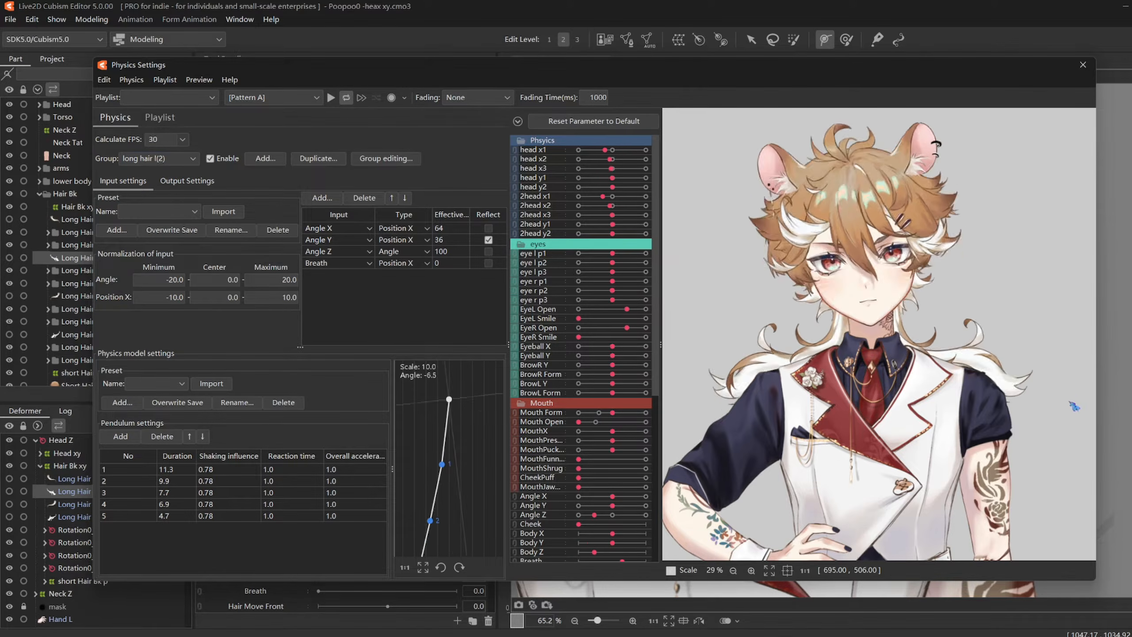
- Duplicate the long hair l(2) physics group as long hair r 2
left_click(158, 158)
left_click(318, 158)
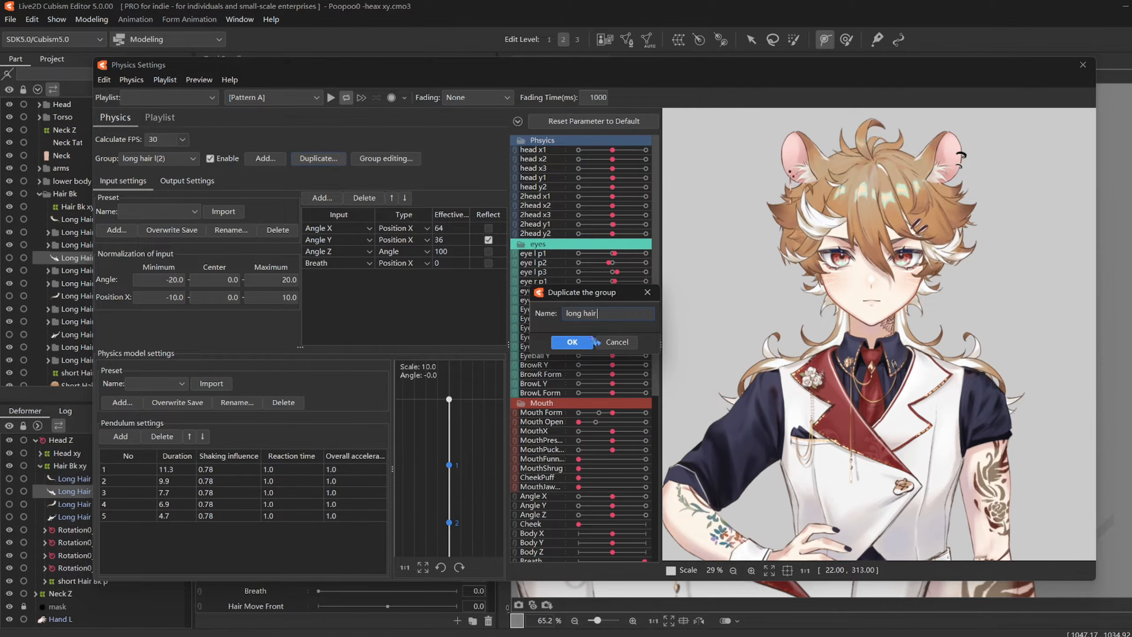
type("2")
left_click(572, 342)
- Replace the outputs of long hair r 2 with the last [0] to [4] Long Hair 2 parameters and set a common output scale
left_click(187, 180)
left_click(155, 198)
left_click(114, 198)
scroll(574, 402, "down", 10)
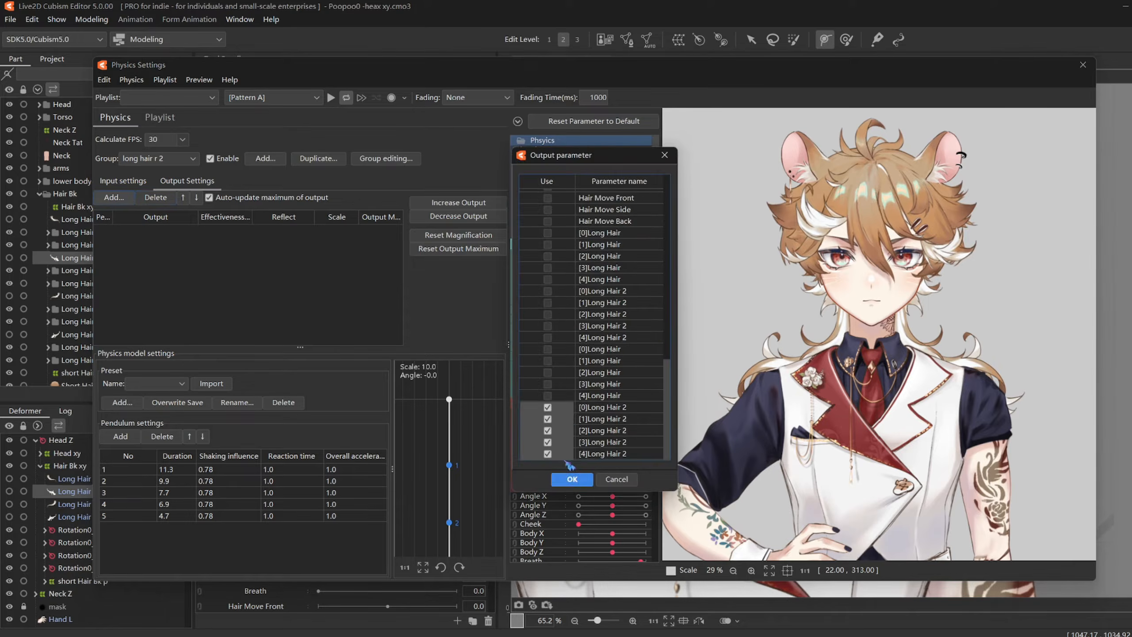
left_click(572, 478)
left_click(337, 218)
key("Return")
- For long hair r 2, turn off Angle Y reflection, set Angle Z effectiveness to 90 and Breath to Angle at 10, and switch to long hair l(2)
left_click(123, 180)
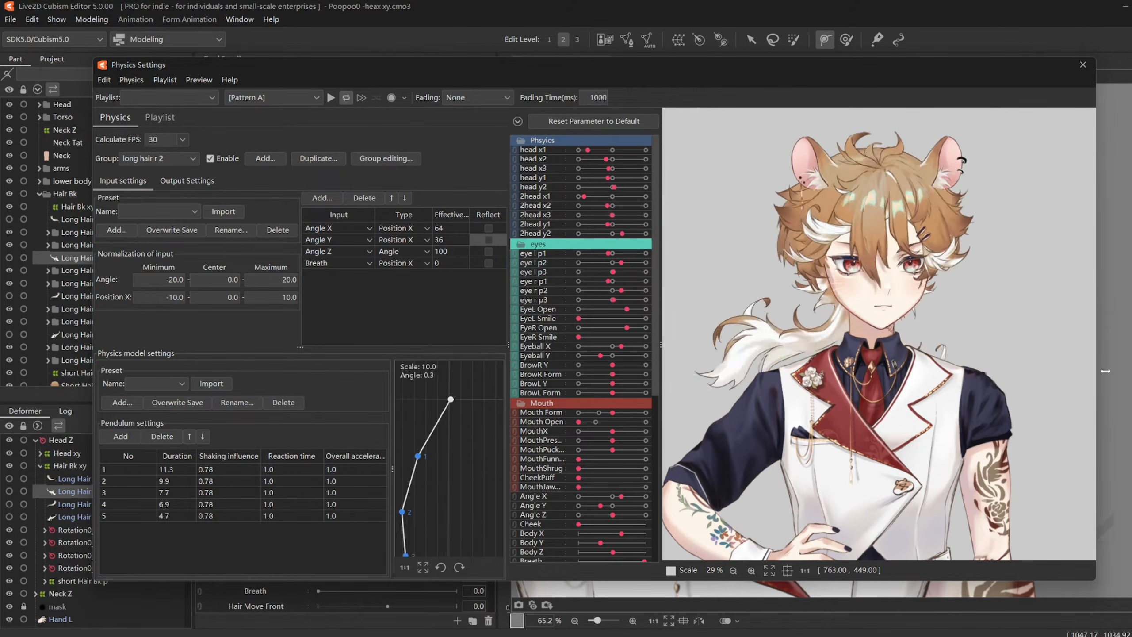
left_click(440, 263)
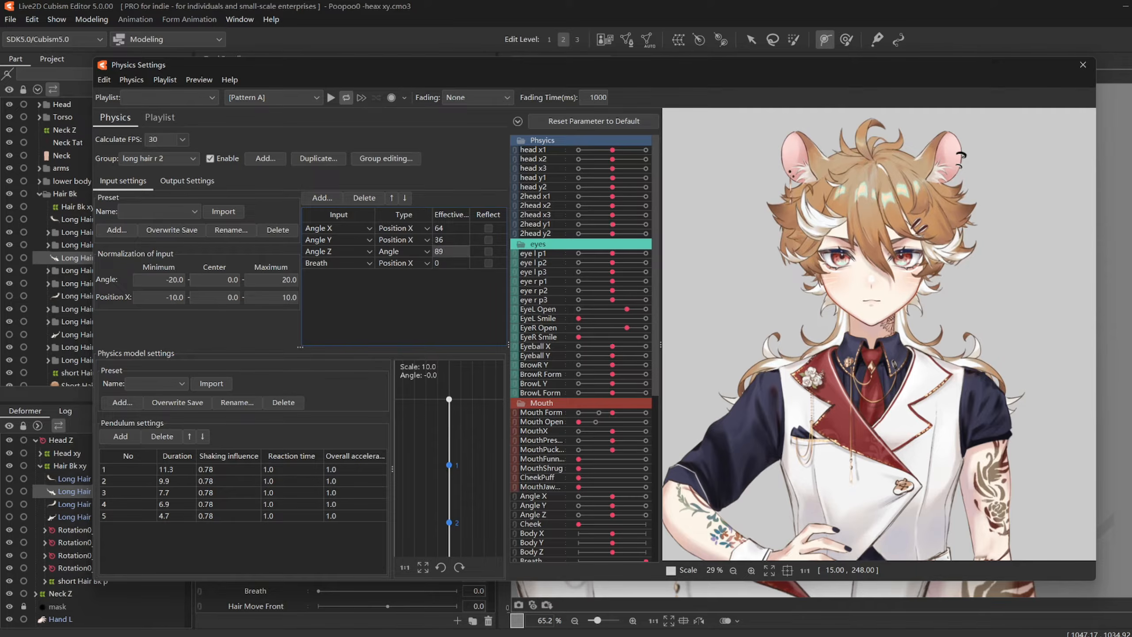
left_click(426, 263)
left_click(418, 294)
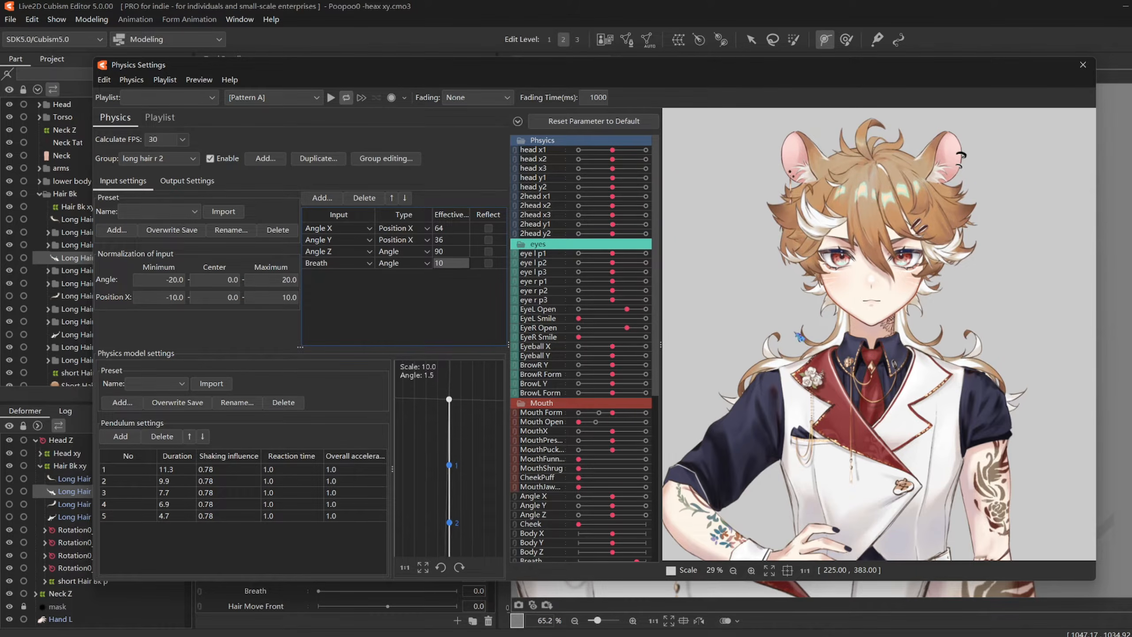
left_click(157, 164)
left_click(147, 271)
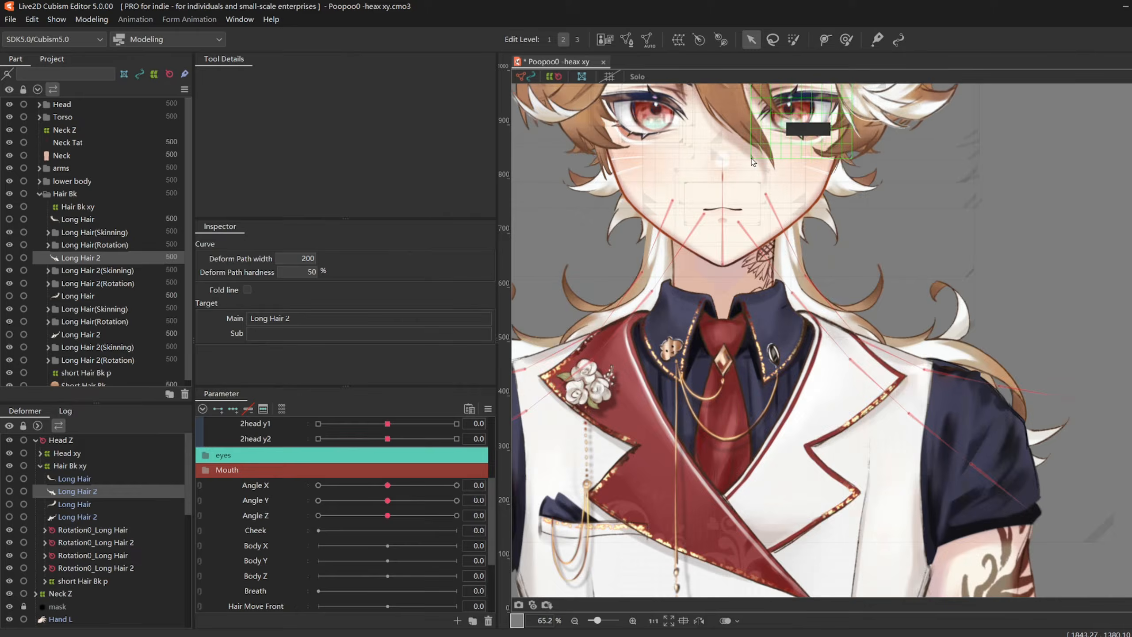
- Collapse the deformer tree and select all root items from Head Z through Cape
scroll(761, 203, "down", 5)
left_click(584, 276)
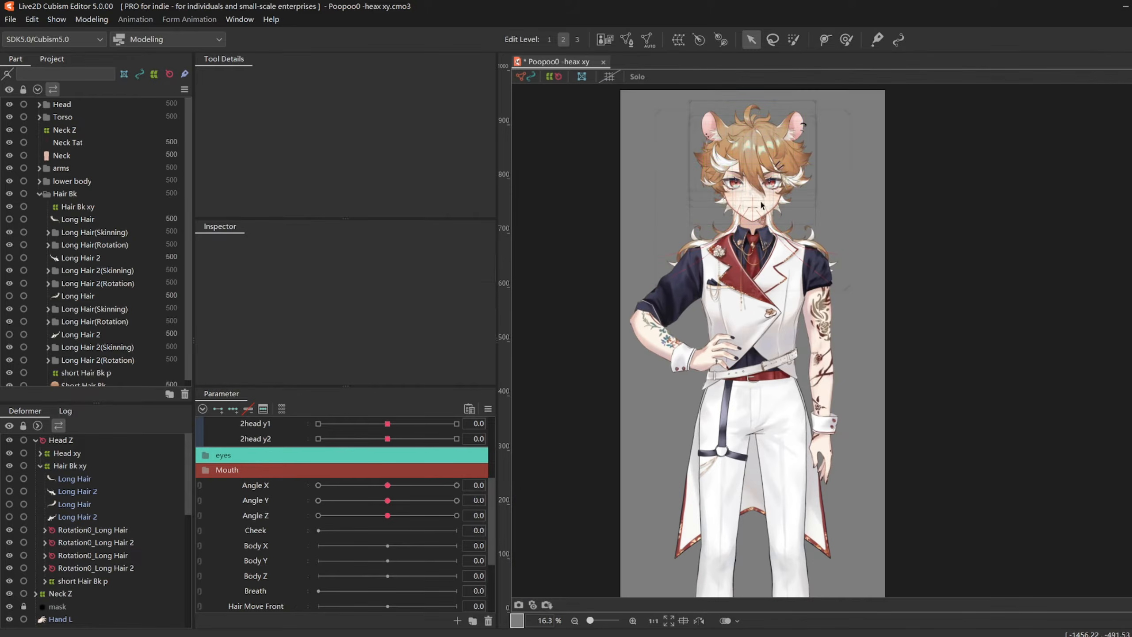
left_click(36, 440)
left_click(36, 454)
left_click(64, 440)
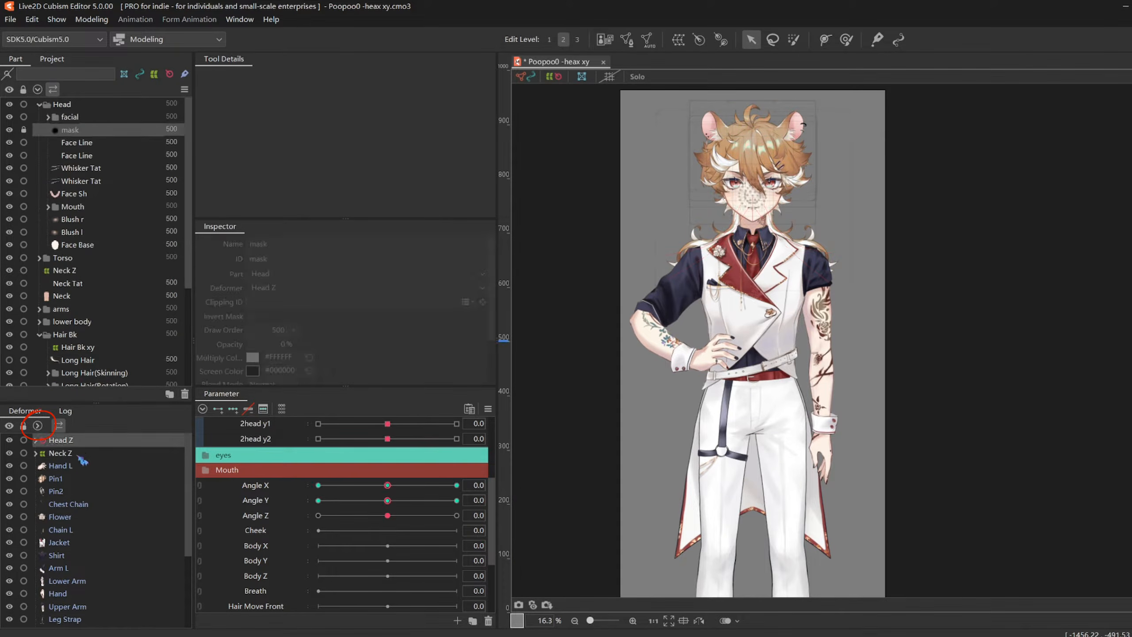
left_click(99, 468)
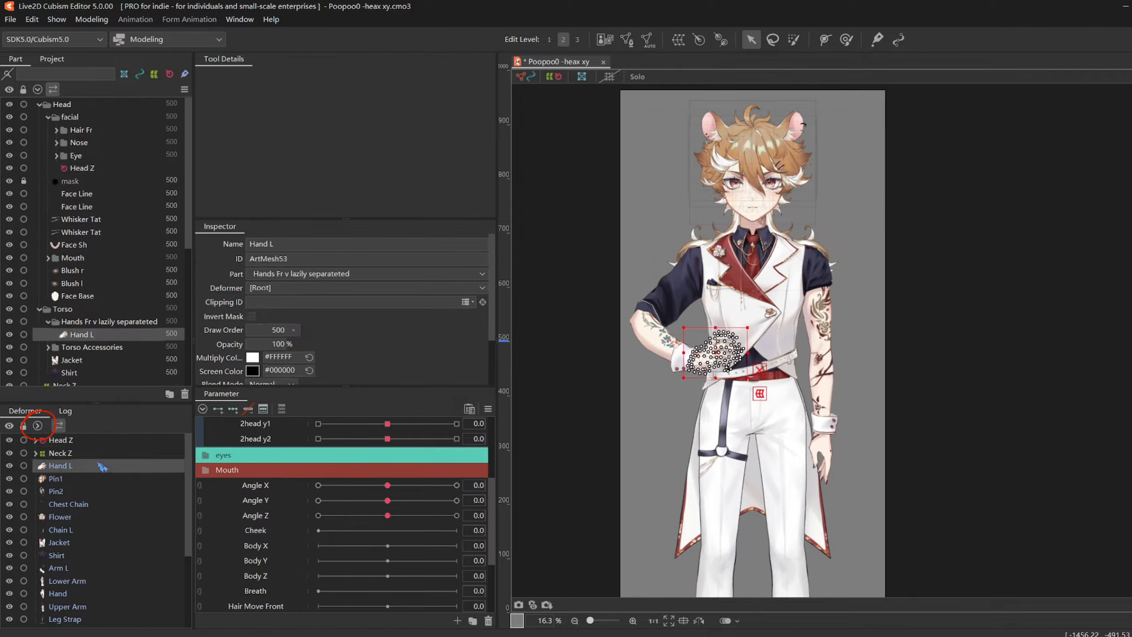
left_click(82, 443)
left_click_drag(190, 461, 192, 601)
left_click(103, 623, "shift")
- Create a warp deformer named breath as the parent of the selected objects
left_click_drag(635, 314, 551, 249)
scroll(664, 275, "down", 2)
left_click(678, 40)
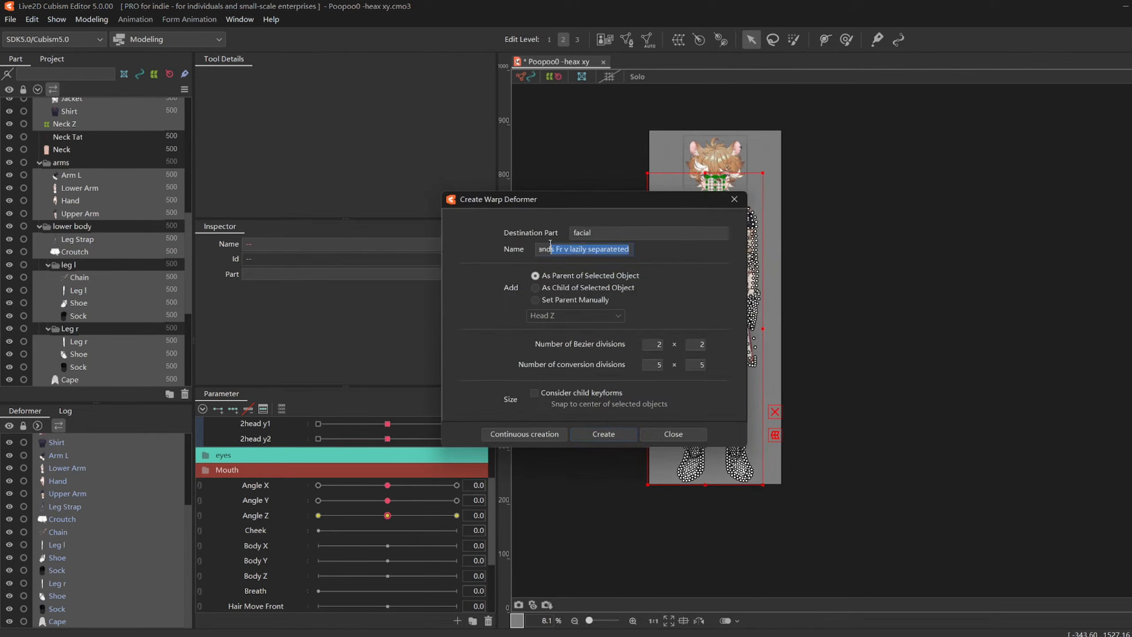
type("breath")
key("Return")
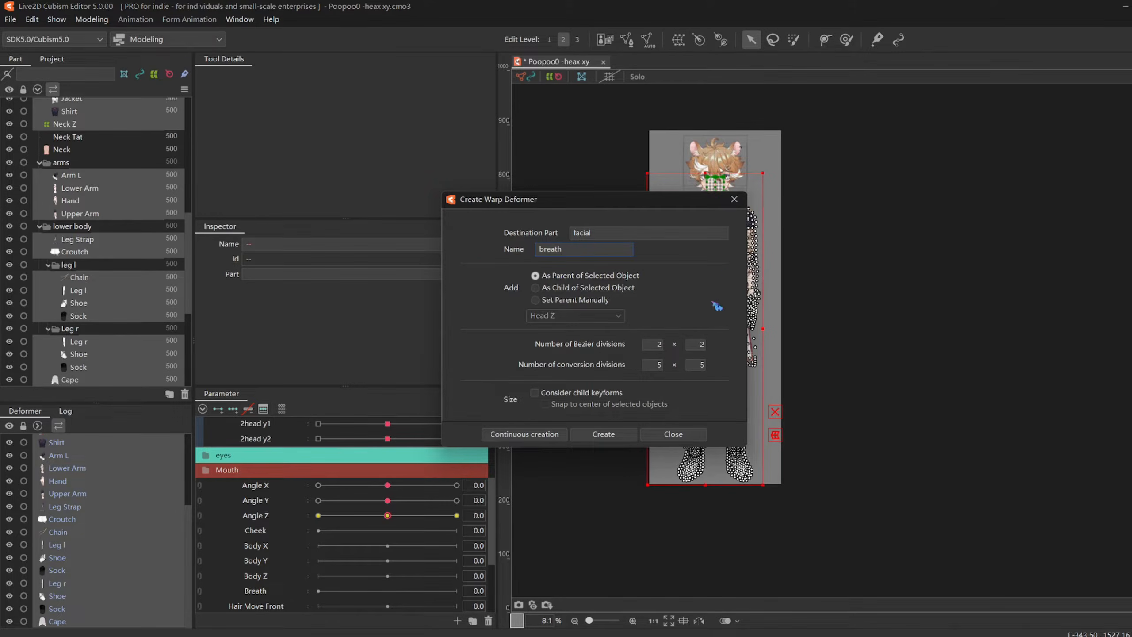
left_click(630, 435)
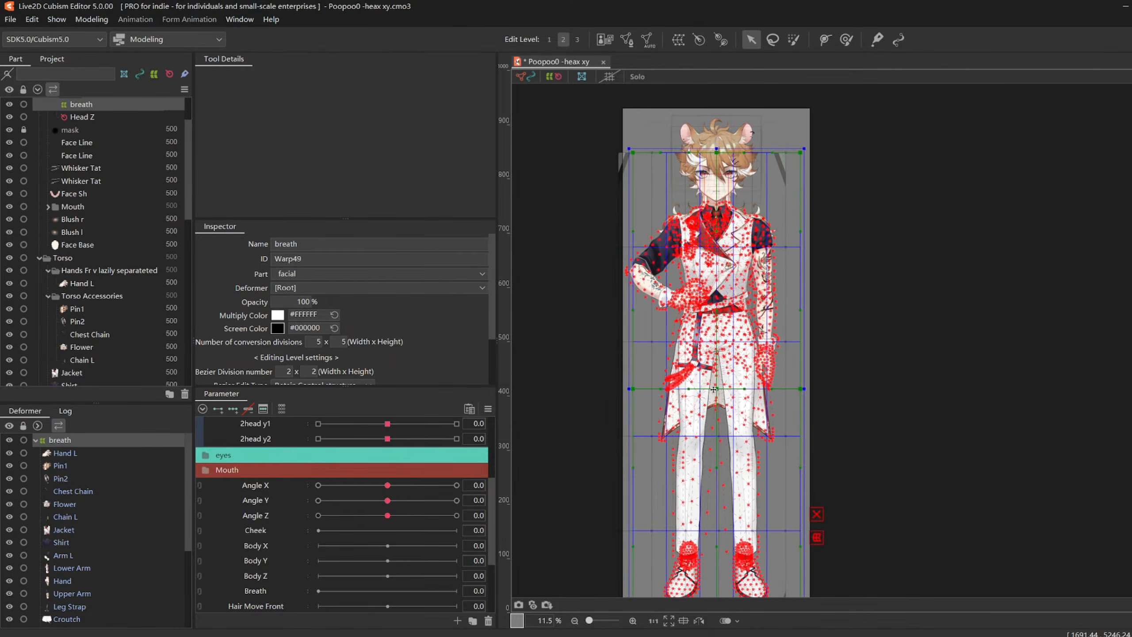
- Fit the breath deformer symmetrically around the whole figure and set its conversion divisions to 8 × 17
mouse_move(714, 390)
left_mouse_down()
mouse_move(713, 350)
mouse_move(714, 374)
left_mouse_up()
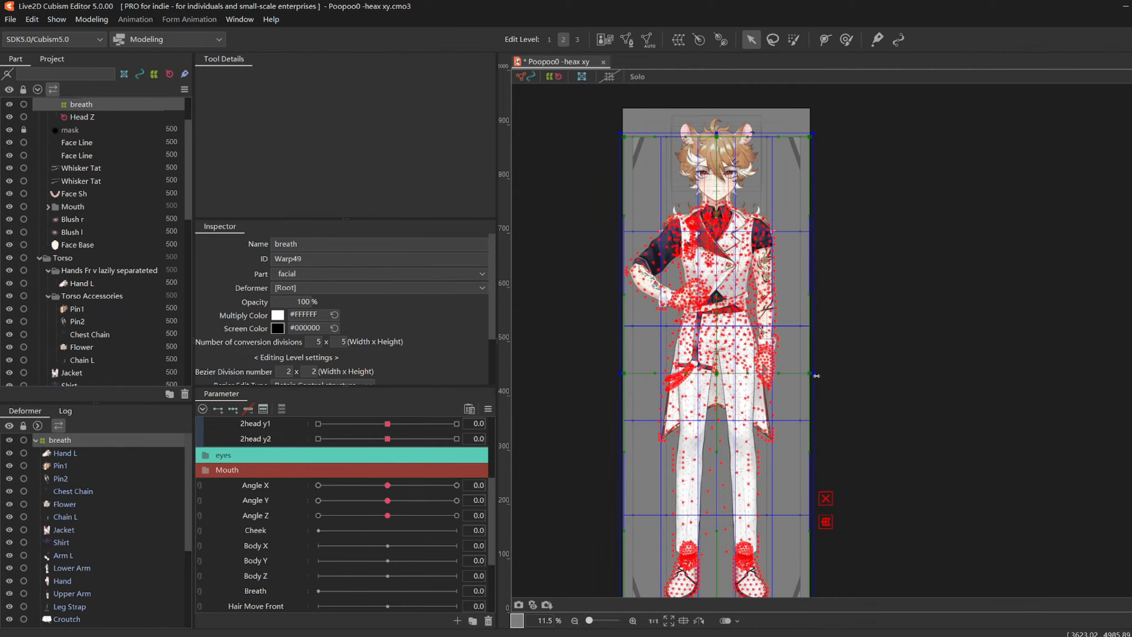
scroll(786, 213, "up", 2)
mouse_move(315, 342)
left_mouse_down()
mouse_move(330, 347)
mouse_move(310, 347)
left_mouse_up()
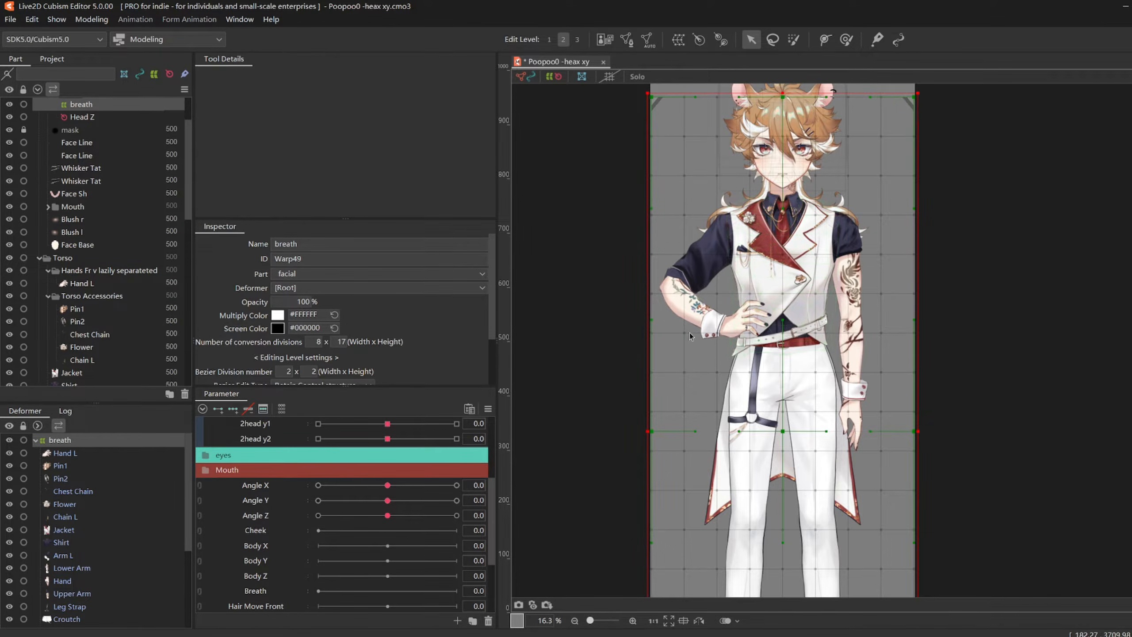
- Set the breath deformer's Bezier divisions to 2 × 4, key it on Breath, and reshape its chest control points at Breath 1.0
scroll(429, 460, "down", 3)
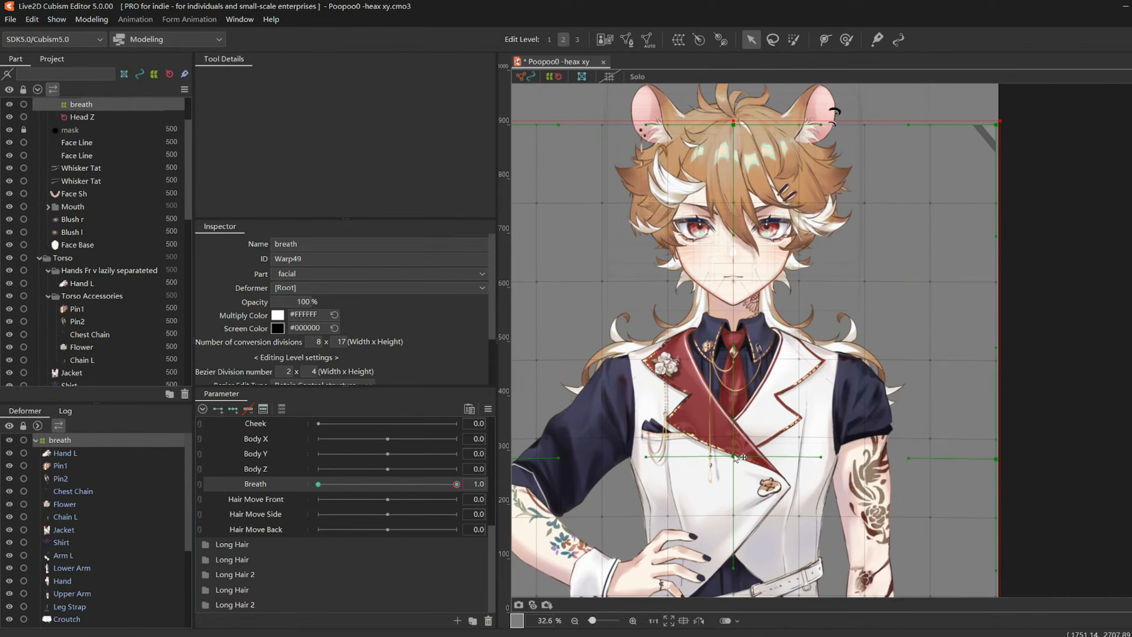
scroll(748, 361, "down", 2)
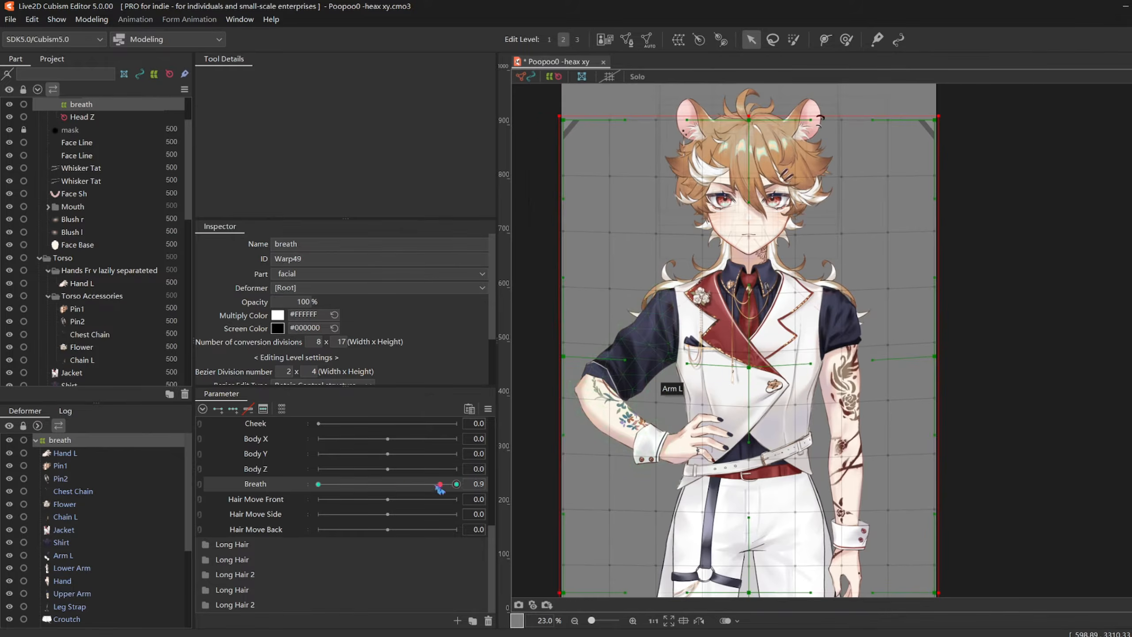
left_click_drag(440, 487, 457, 484)
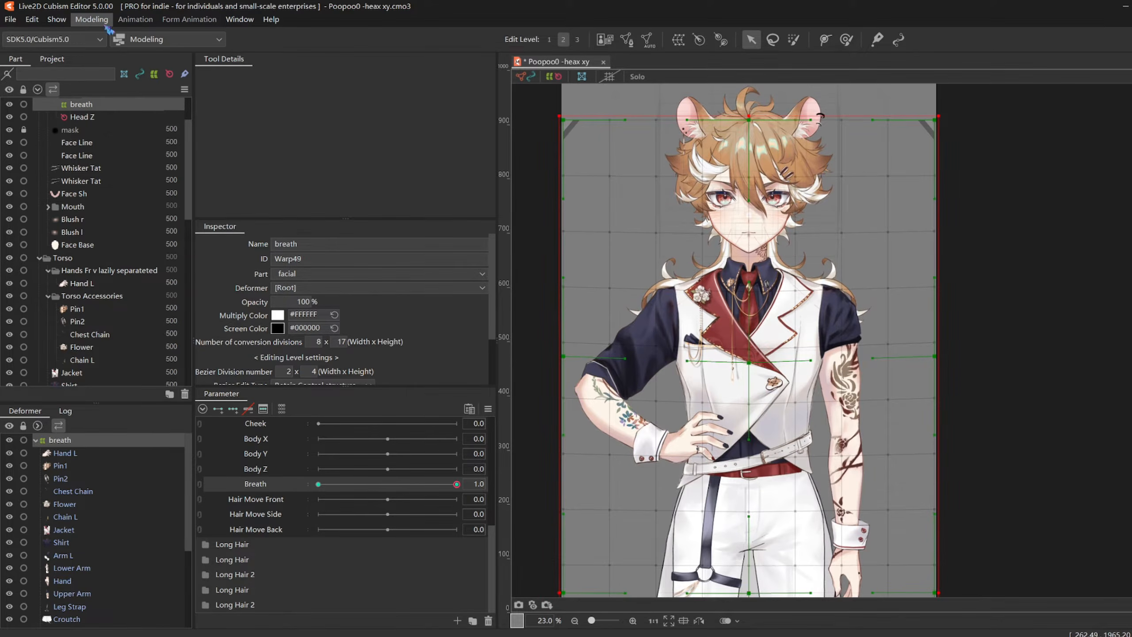
- Open the physics settings and switch to the 2head y group
left_click(91, 19)
left_click(116, 274)
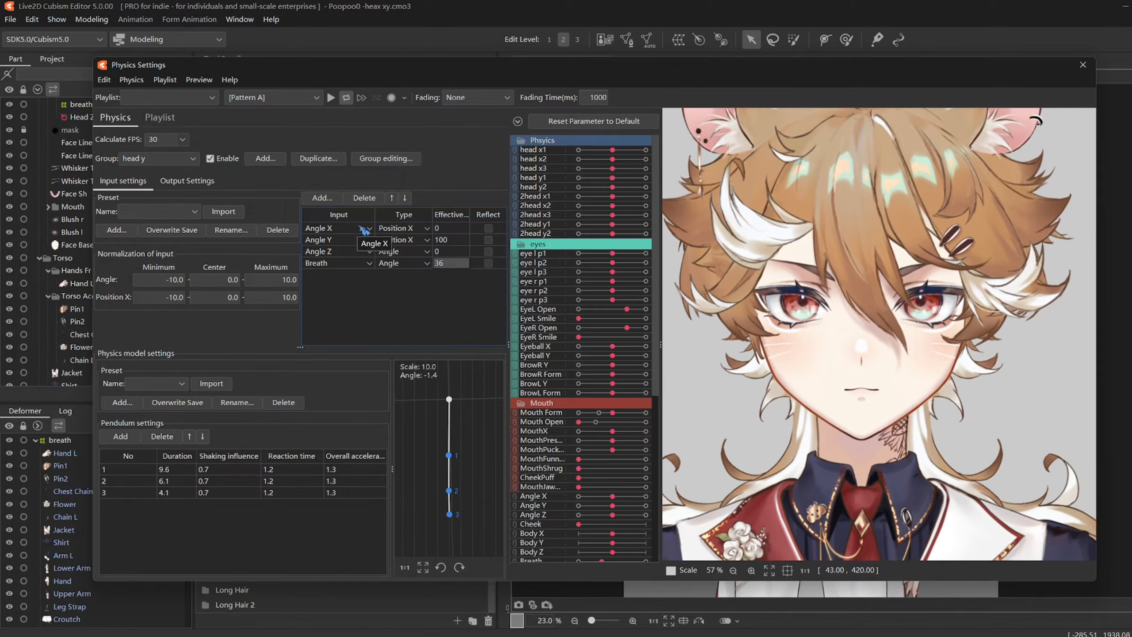
left_click(190, 160)
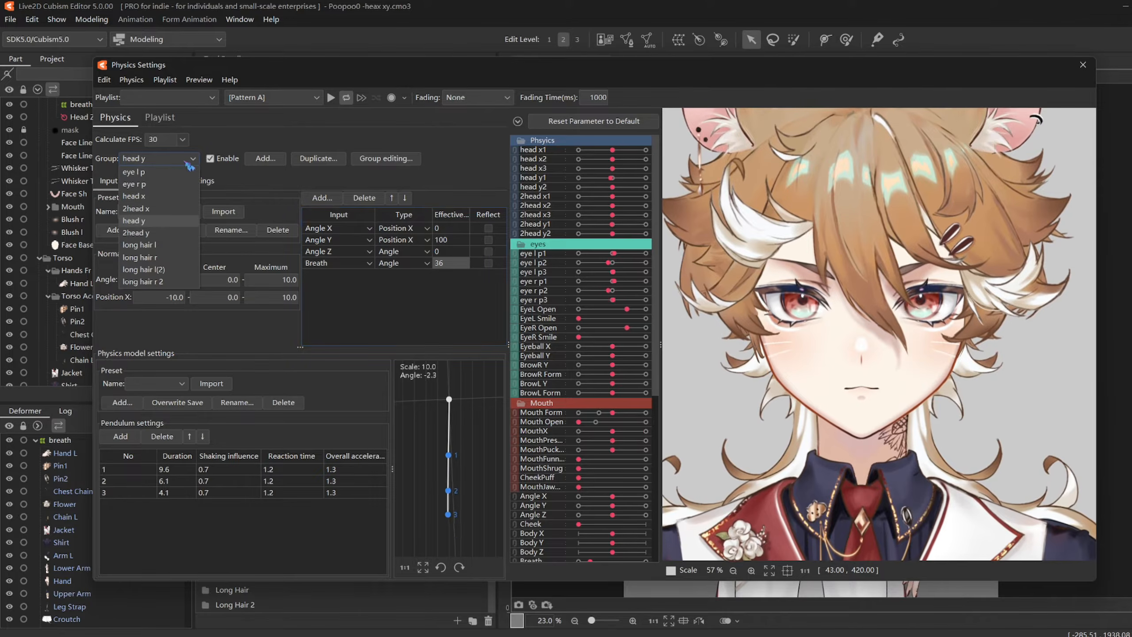
left_click(175, 234)
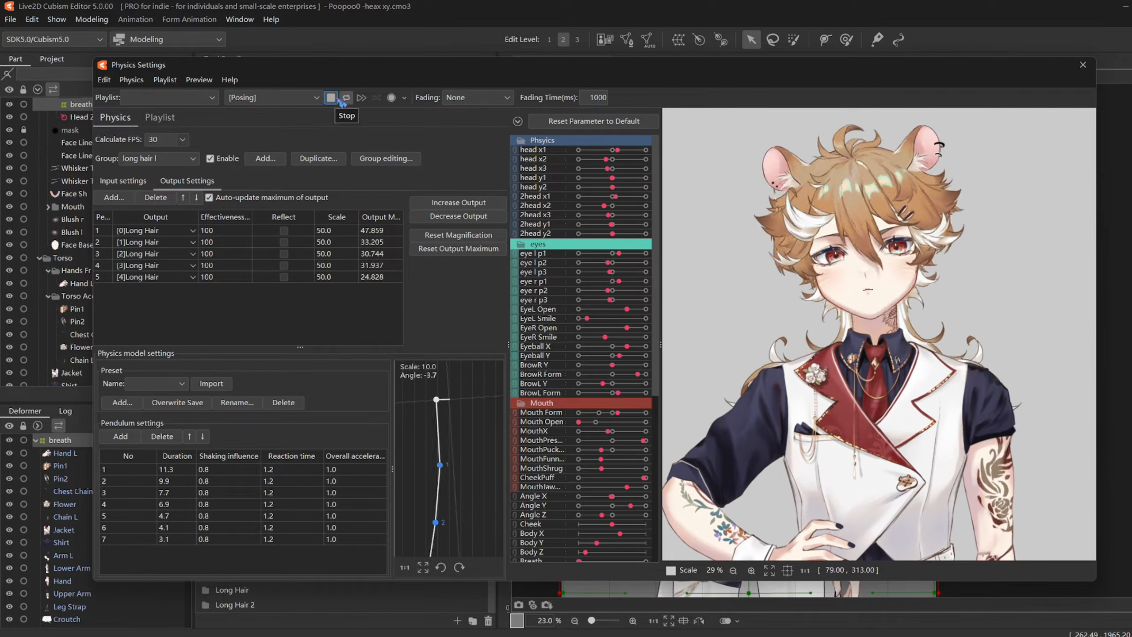
- Examine which parameters are enabled in the physics preview's random pose settings
left_click(199, 79)
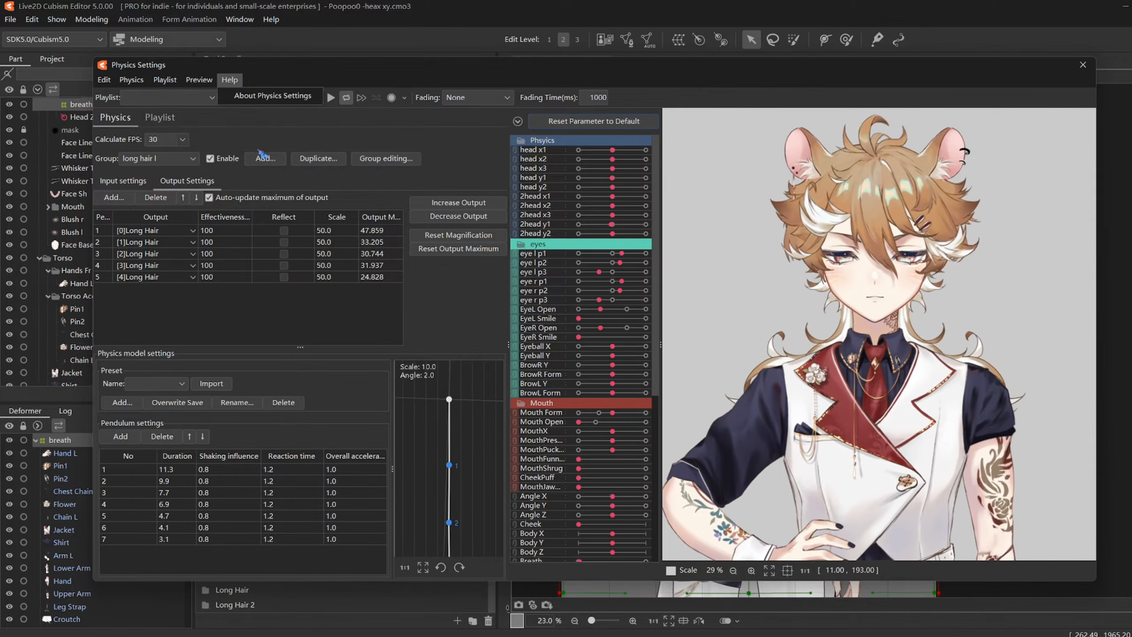
left_click(246, 179)
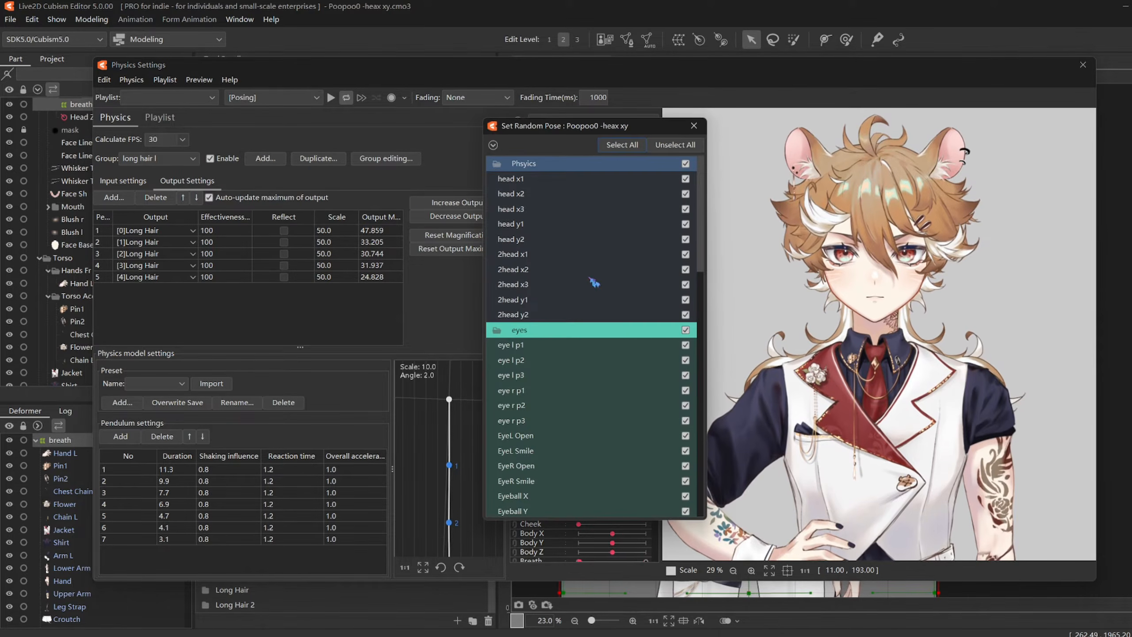
scroll(692, 225, "down", 10)
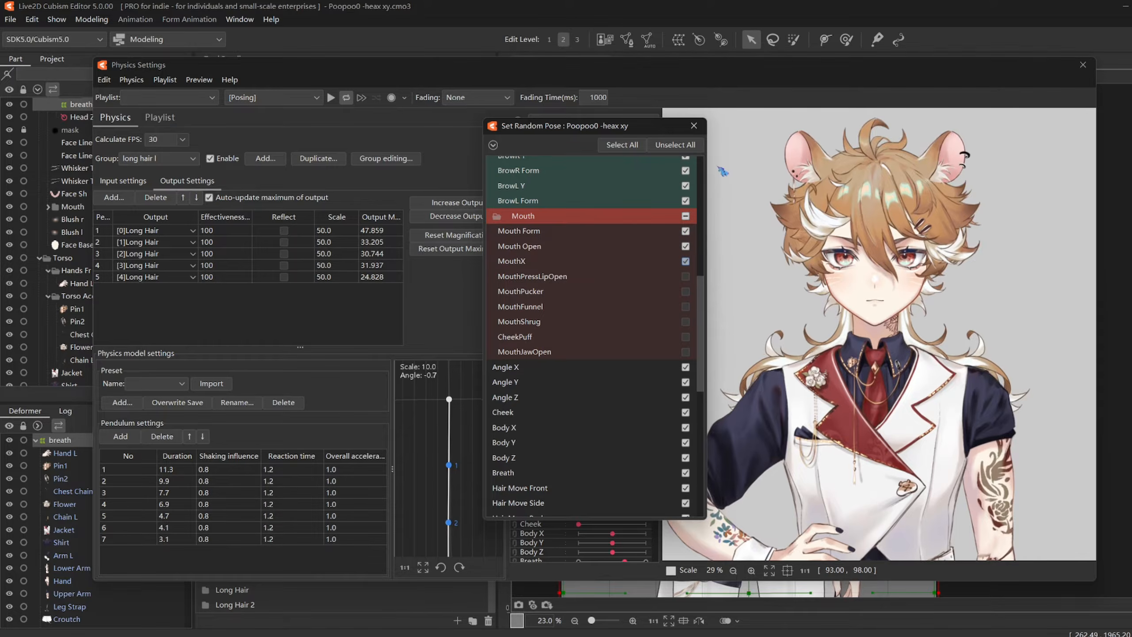
left_click(694, 126)
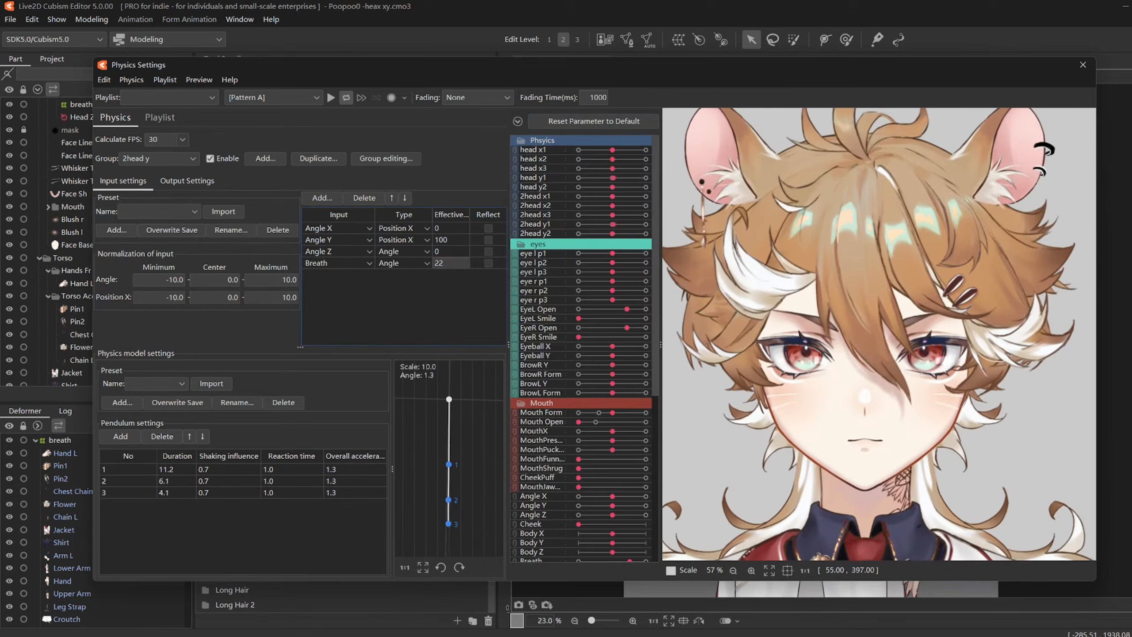
- Set the Breath input's effectiveness to 20 in the 2head y group, test the hair motion and close the physics settings
left_click_drag(800, 399, 874, 469)
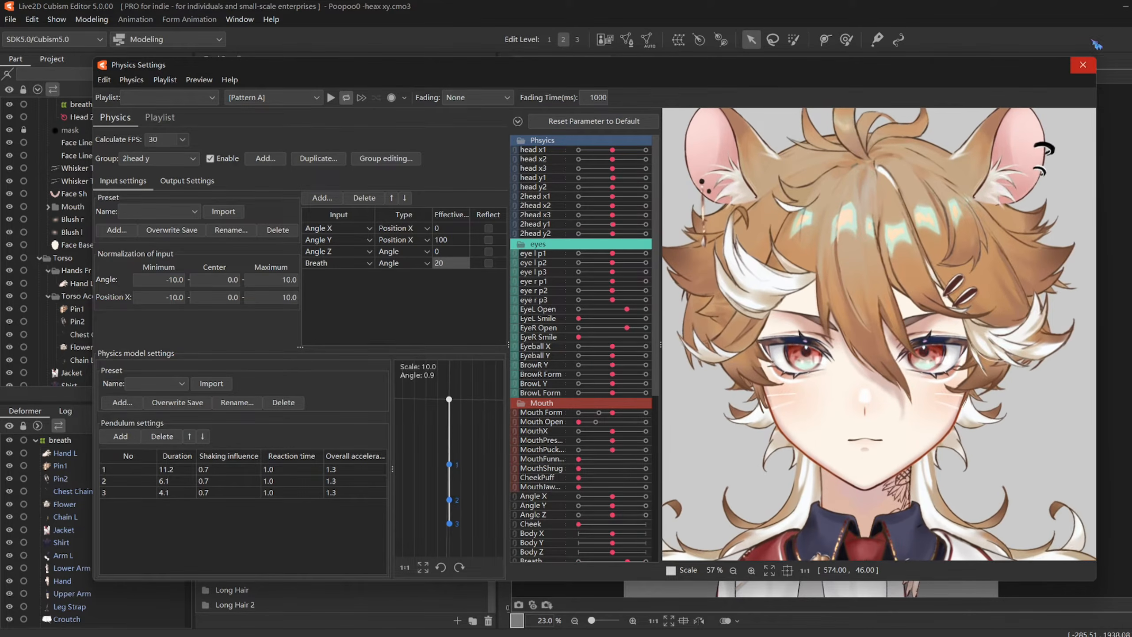
left_click(1082, 65)
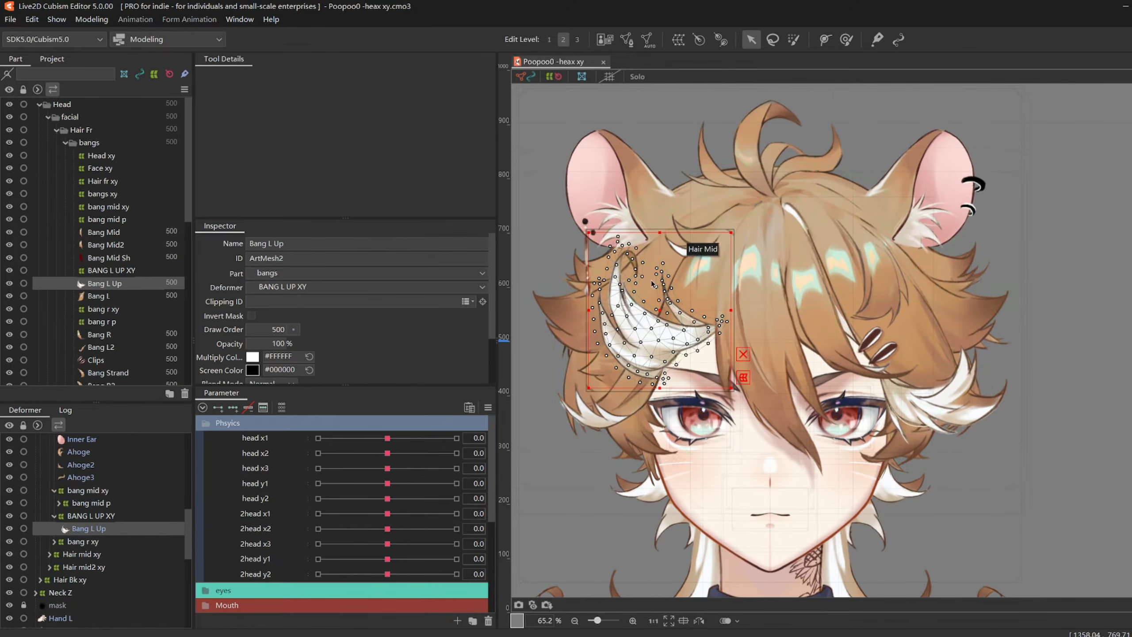
- Create a warp deformer named BANG r p as the parent of Bang Strand and Bang R2
left_click(954, 360)
left_click(833, 315, "shift")
left_click(678, 40)
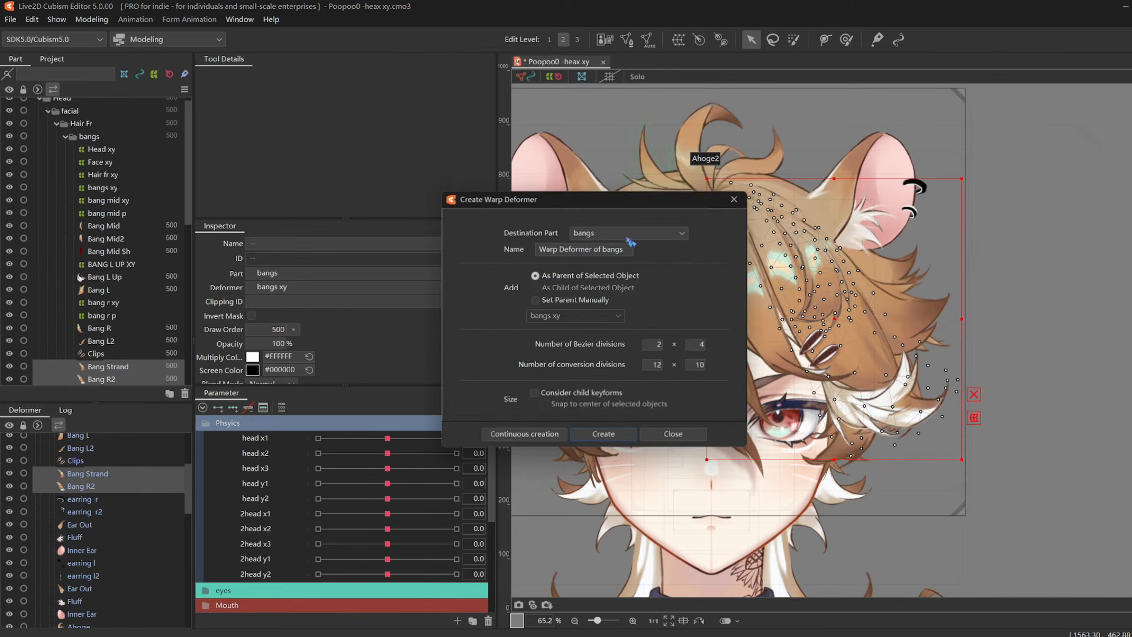
type("R")
key("Caps_Lock")
key("BackSpace")
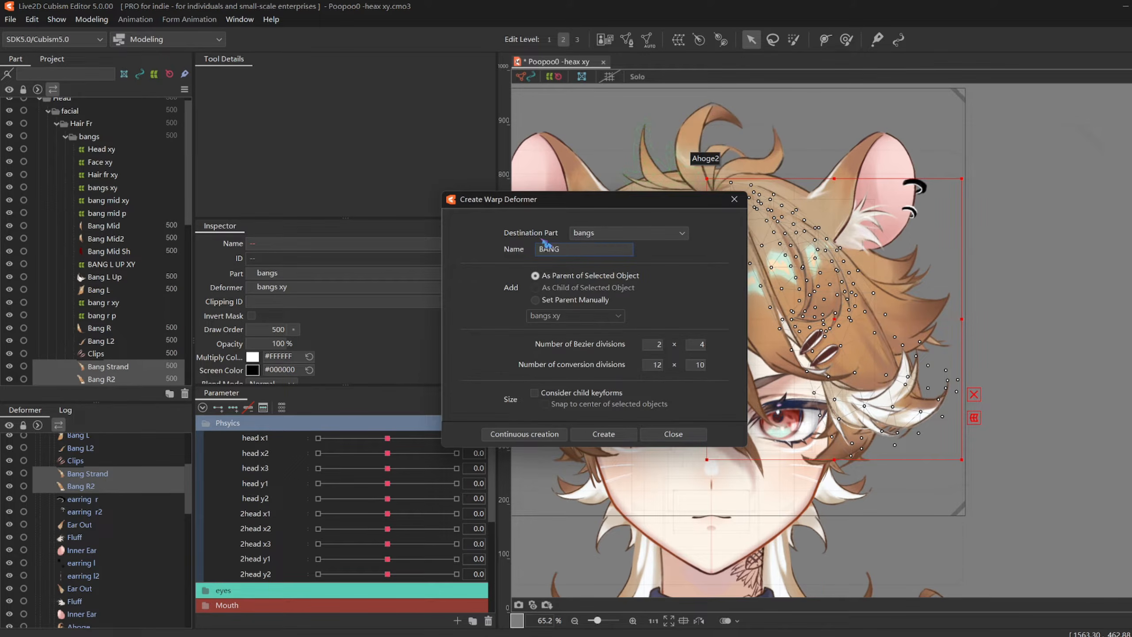
key("Return")
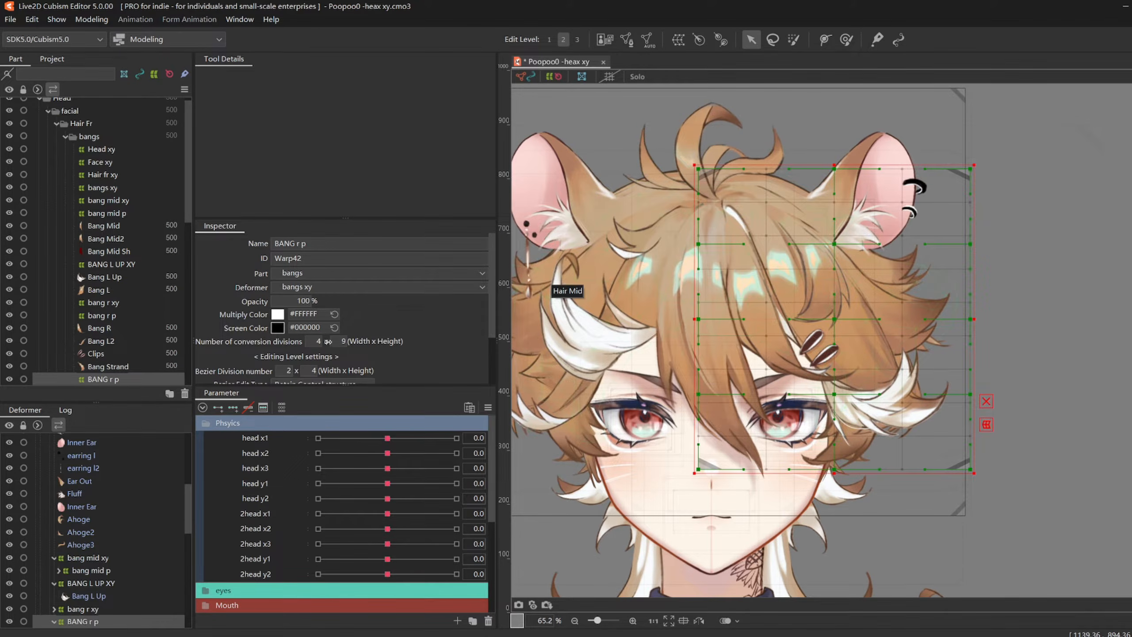
- Set BANG r p's conversion divisions to 7 × 9 and add three keyforms on 2head x1, 2head x2 and 2head x3
left_click_drag(328, 341, 341, 342)
left_click_drag(973, 165, 971, 167)
left_click(285, 484)
left_click_drag(713, 321, 746, 292)
left_click(294, 513)
left_click(294, 544, "shift")
left_click(233, 408)
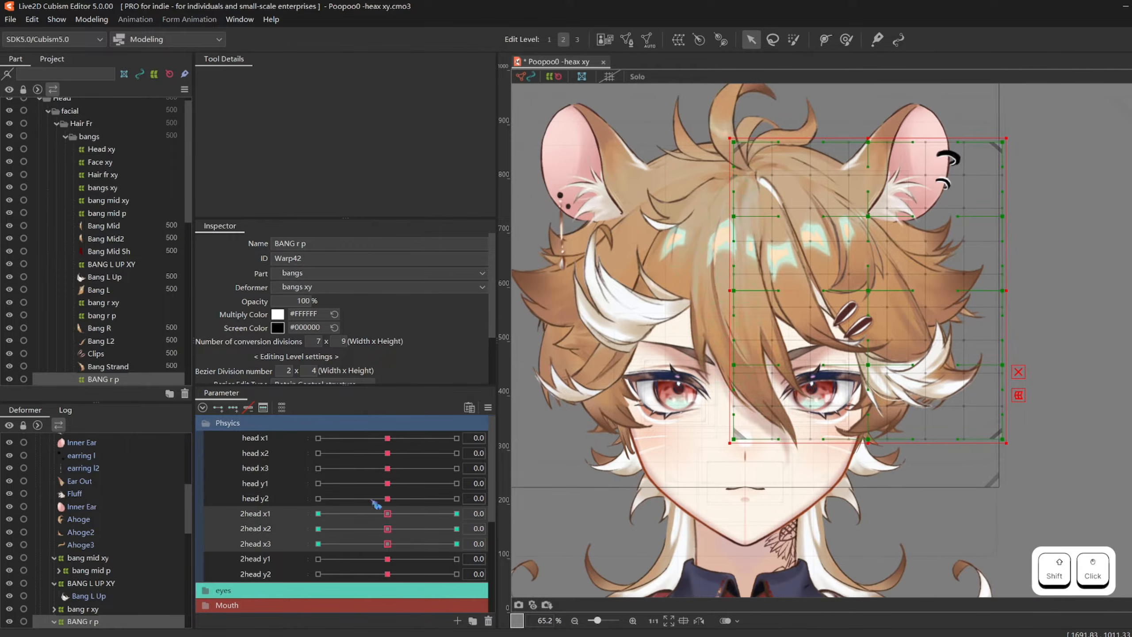
- Try bending the BANG r p deformer at 2head x1 30.0 with the Deform Brush
left_click_drag(387, 513, 456, 514)
left_click(847, 39)
left_click_drag(837, 312, 858, 314)
left_click_drag(456, 514, 391, 514)
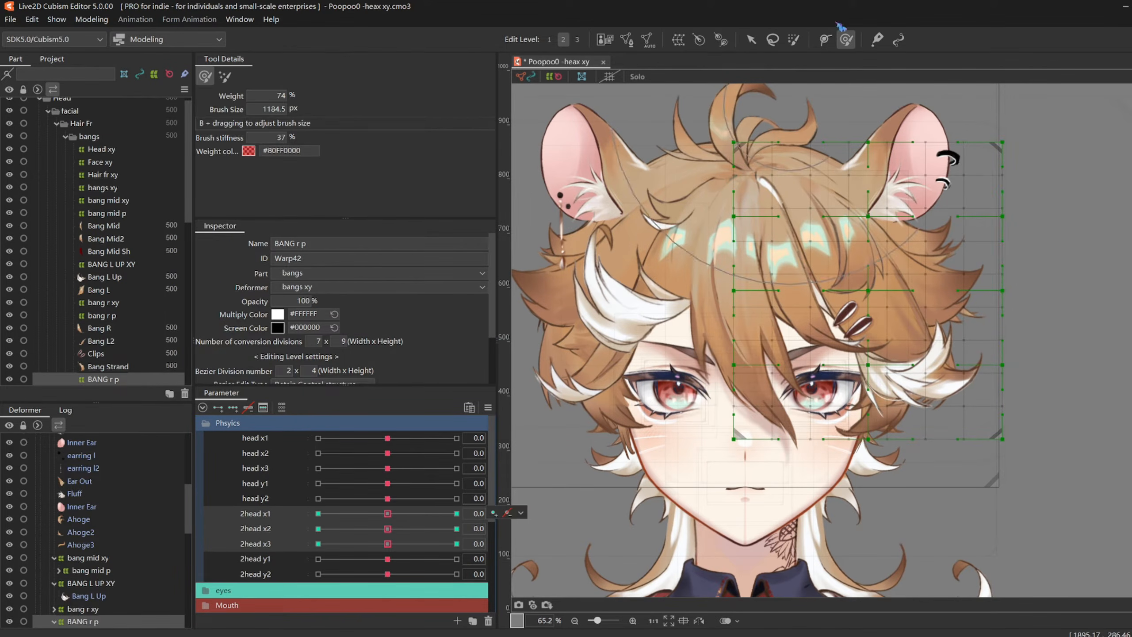
- Make Clips a child of the BANG r p deformer
left_click(751, 40)
left_click_drag(96, 354, 104, 379)
left_click(104, 379)
- Push BANG r p outward with the Deform Brush at 2head x1 30.0, then reset 2head x1 to 0
left_click_drag(387, 514, 456, 513)
left_click(846, 40)
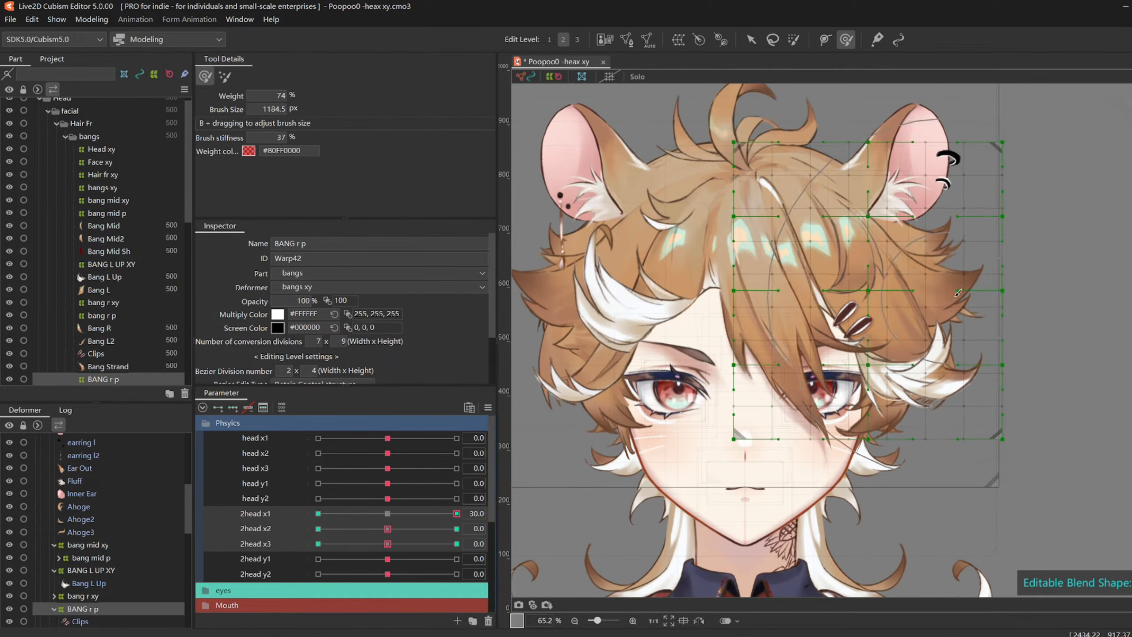
key("ctrl+z")
left_click_drag(958, 292, 978, 292)
mouse_move(457, 513)
left_mouse_down()
mouse_move(442, 518)
mouse_move(457, 513)
left_mouse_up()
left_click_drag(1010, 242, 913, 217)
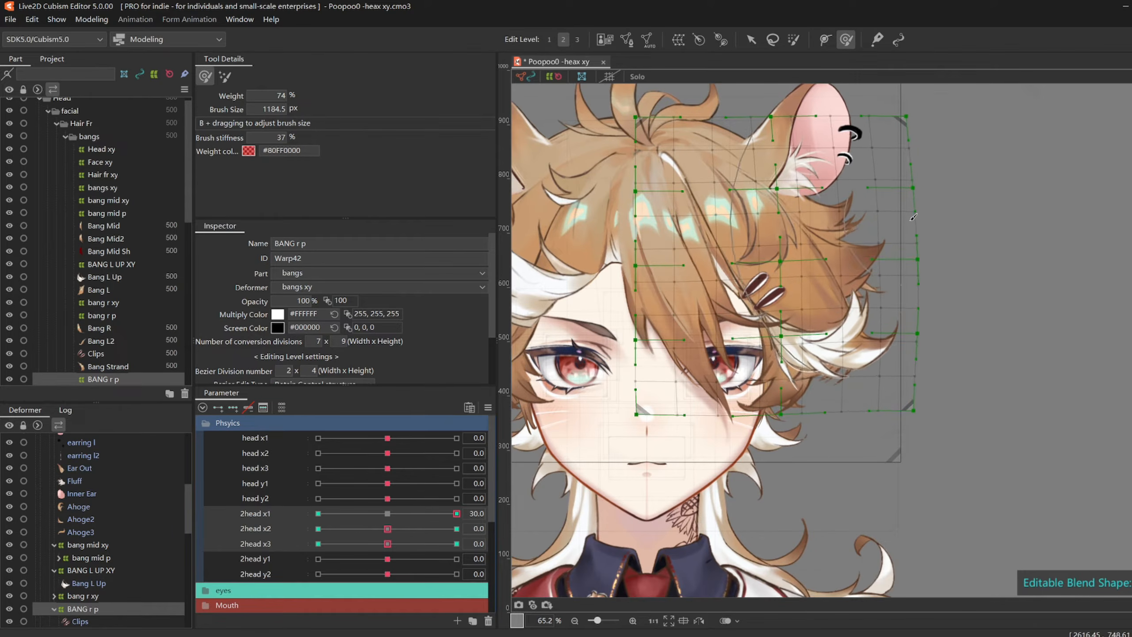
left_click(387, 513)
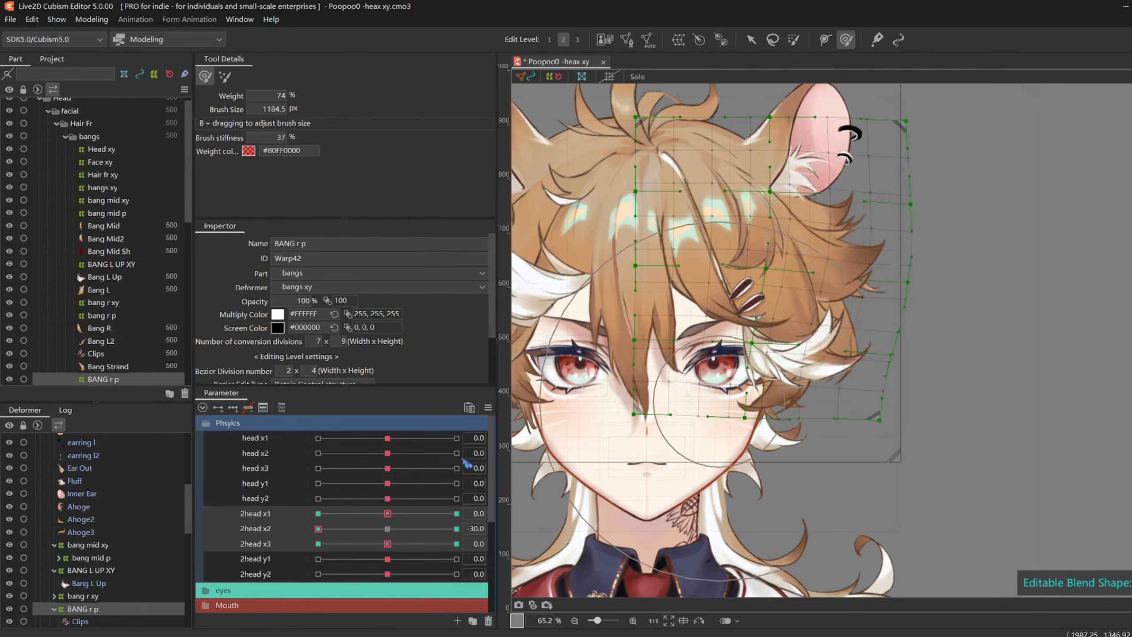
- Sway the lower part of BANG r p inward at 2head x2 -30.0 and outward at 30.0
left_click_drag(388, 529, 318, 528)
key("ctrl+z")
left_click_drag(981, 278, 960, 278)
mouse_move(387, 544)
left_mouse_down()
mouse_move(359, 535)
mouse_move(387, 543)
left_mouse_up()
left_click_drag(318, 529, 457, 529)
left_click_drag(958, 348, 980, 352)
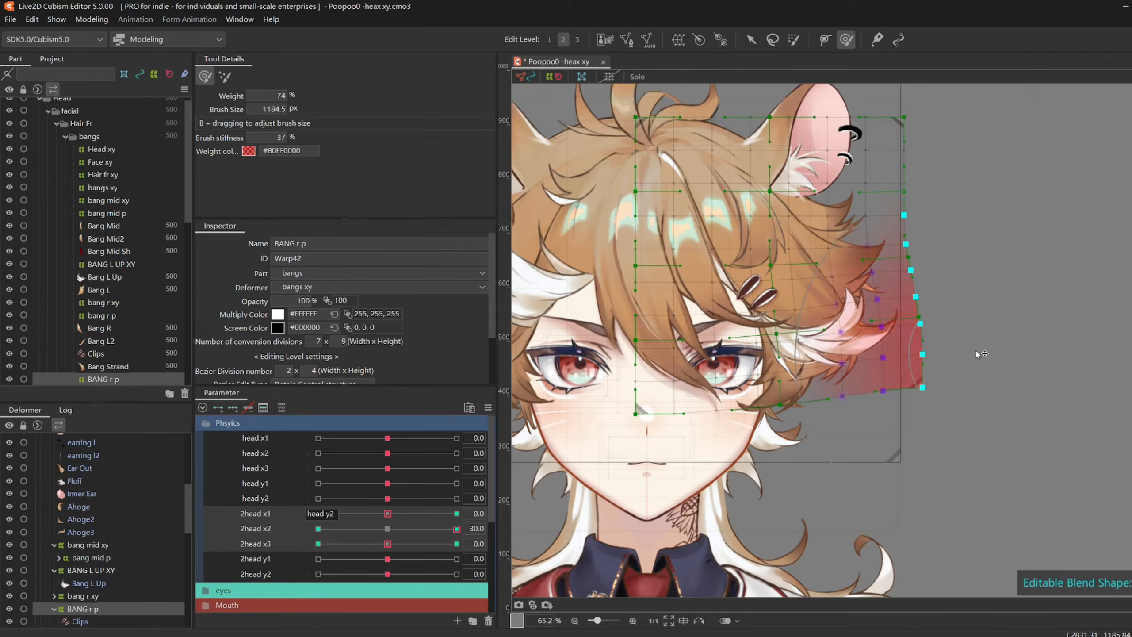
left_click_drag(456, 529, 387, 528)
- Reshape the outer tips of BANG r p at 2head x3 -30.0 with a 549.6 px deform brush
left_click_drag(387, 544, 319, 543)
key("b")
left_click_drag(963, 325, 914, 325)
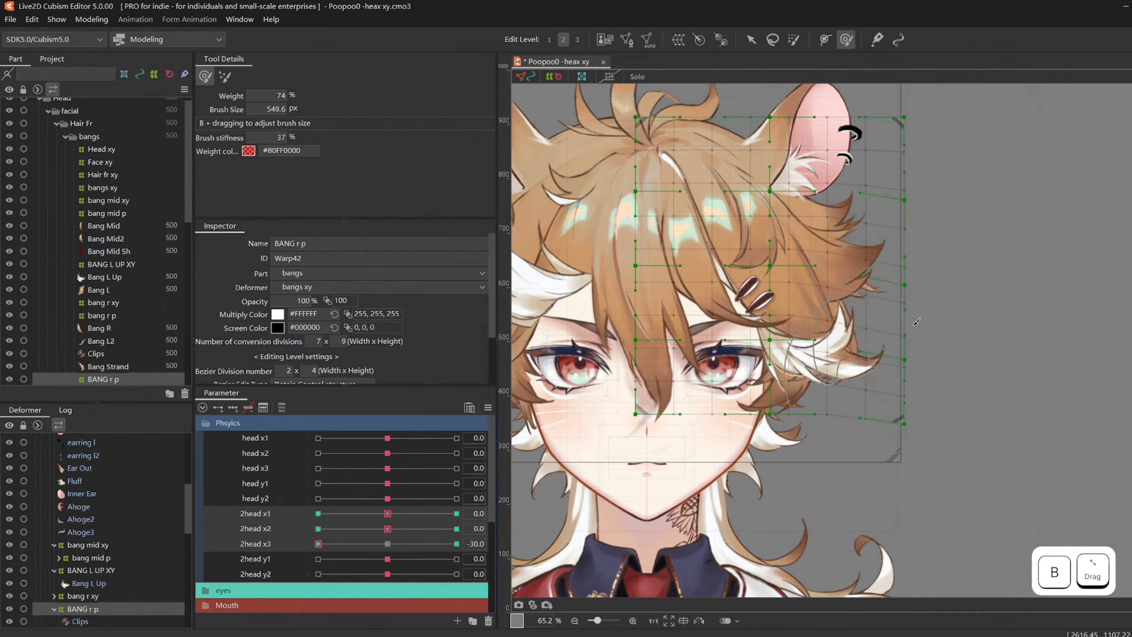
left_click_drag(319, 544, 457, 543)
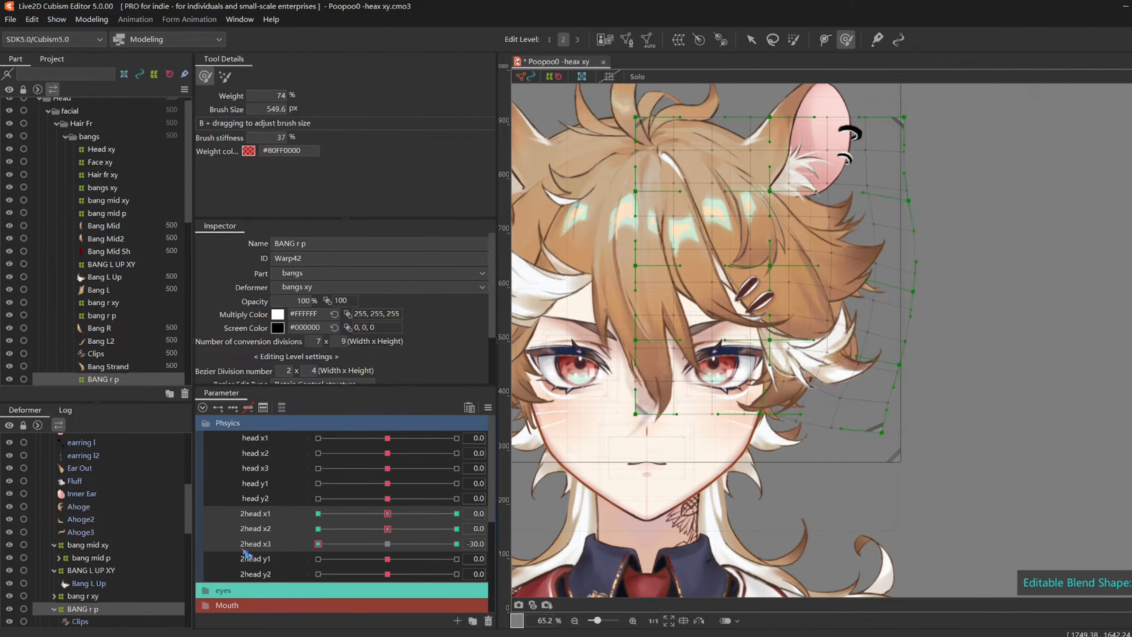
- Add three keyforms to BANG r p on 2head y1 and 2head y2
left_click(255, 559)
left_click(255, 574, "ctrl")
mouse_move(319, 543)
left_mouse_down()
mouse_move(387, 543)
mouse_move(318, 559)
left_mouse_up()
left_click(233, 408)
- Shape BANG r p inward at 2head y1 -30.0 and lift it outward at 30.0 with a 996.5 px deform brush
key("b")
left_click_drag(882, 287, 916, 286)
left_click_drag(849, 457, 826, 477)
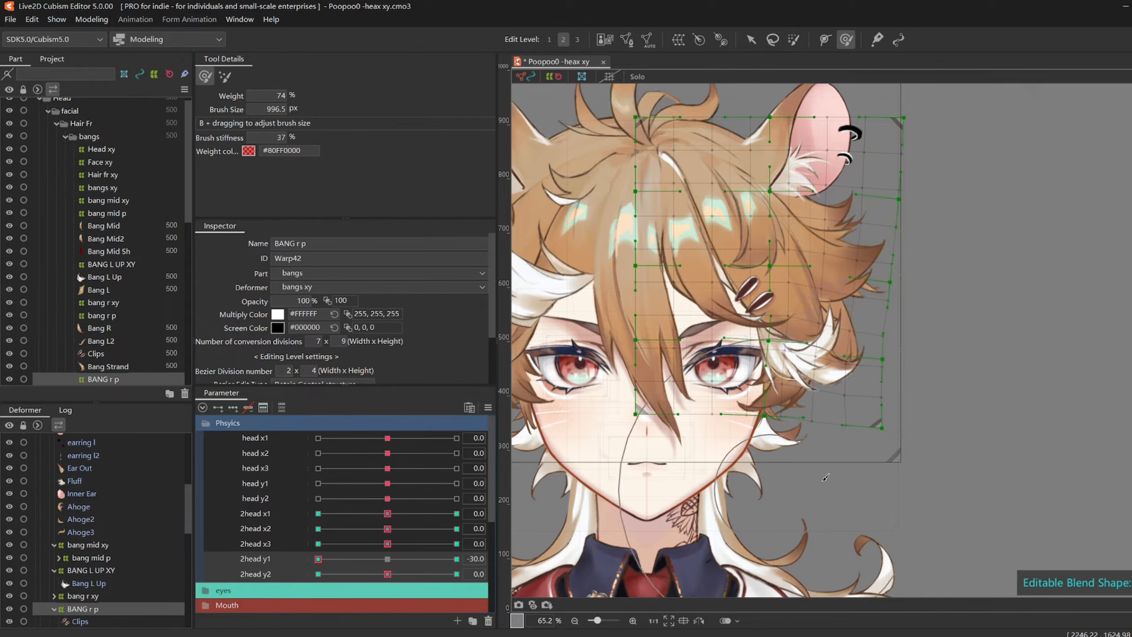
left_click_drag(894, 209, 869, 217)
left_click_drag(319, 558, 457, 559)
left_click_drag(887, 312, 909, 263)
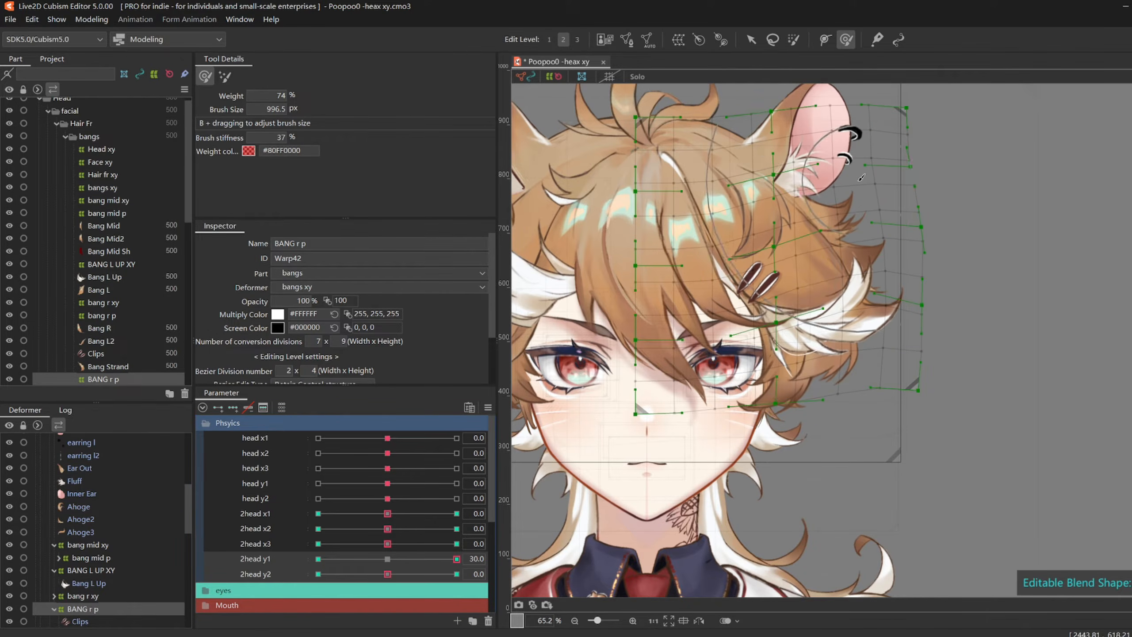
- Lift the lower outer part of BANG r p at the maximum of 2head y2
mouse_move(456, 558)
left_mouse_down()
mouse_move(319, 574)
mouse_move(456, 574)
left_mouse_up()
key("b")
left_click_drag(894, 356, 900, 310)
left_click(96, 41)
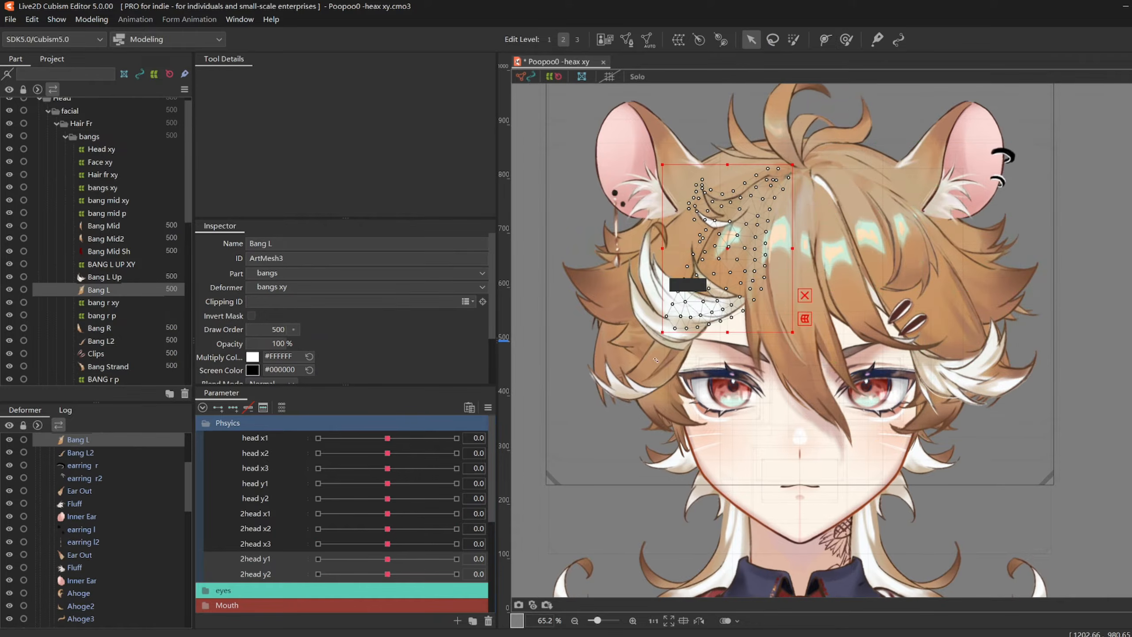
- Create a warp deformer named bang l p with 7 × 7 conversion divisions as the parent of Bang L, Bang L2 and BANG L UP XY
left_click(655, 360, "shift")
scroll(103, 522, "down", 3)
scroll(102, 522, "up", 3)
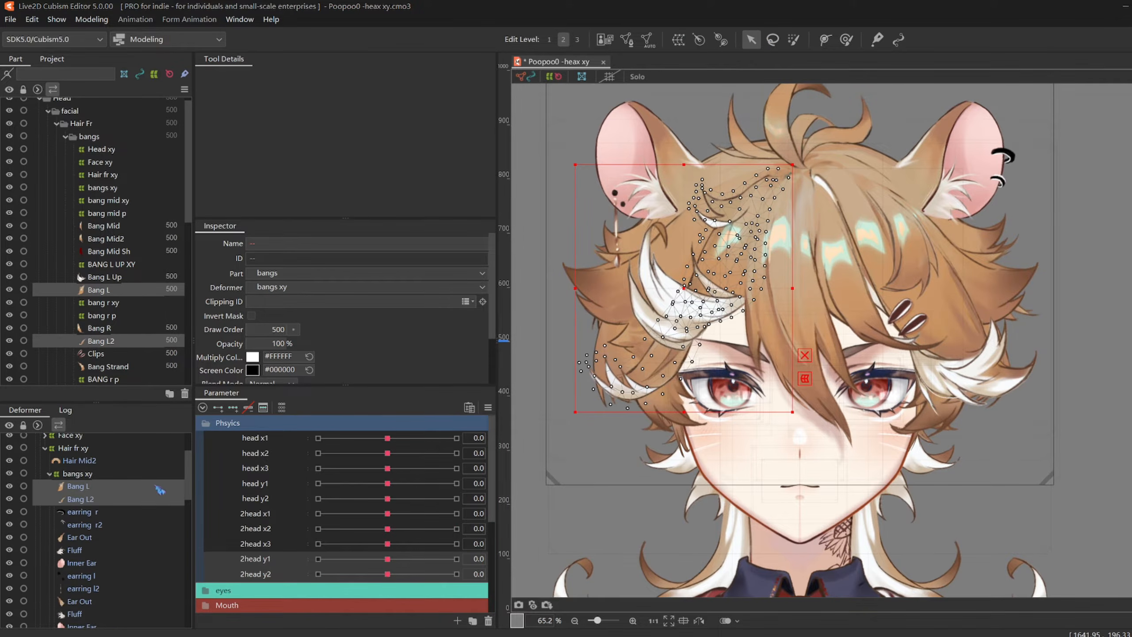
scroll(156, 488, "down", 4)
left_click(127, 564, "ctrl")
left_click(678, 39)
left_click_drag(626, 250, 495, 246)
type("bang l p")
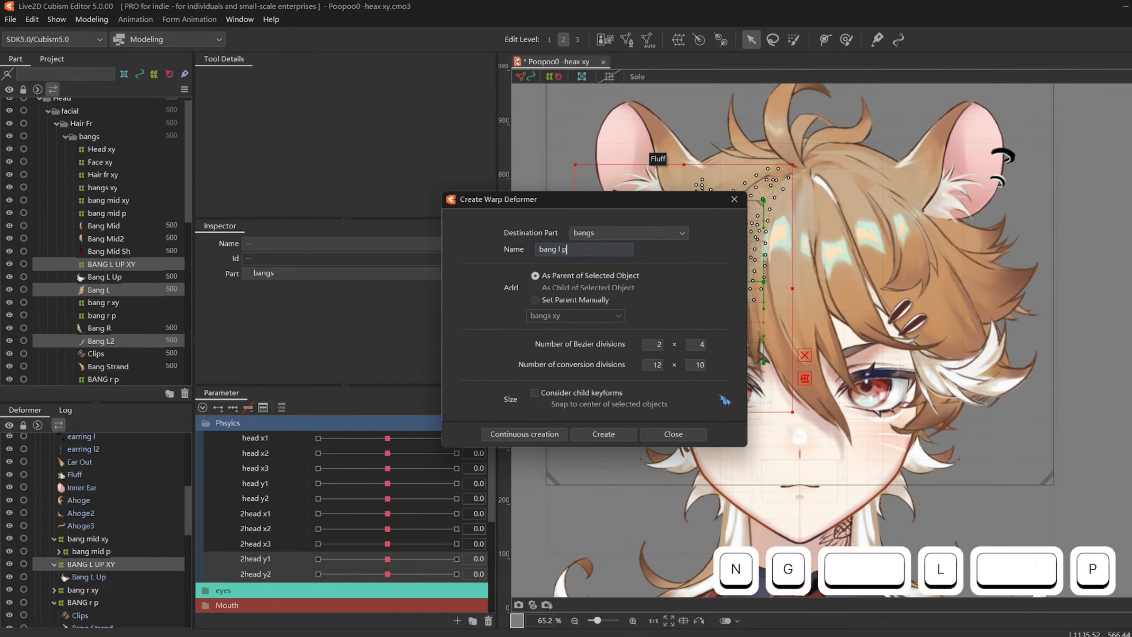
left_click(604, 434)
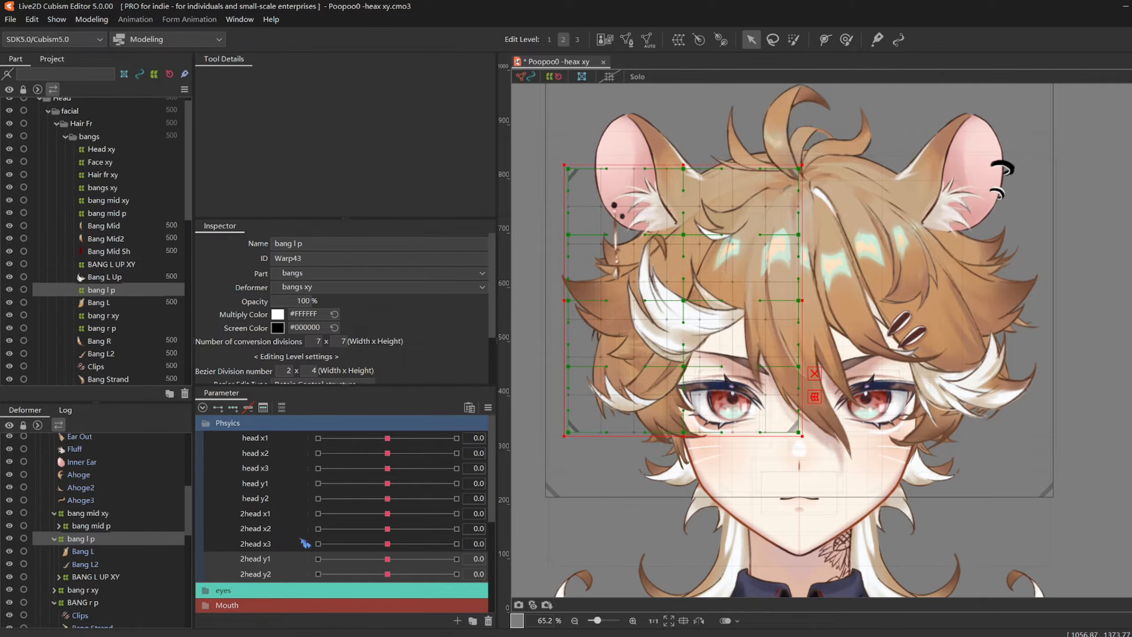
left_click(274, 511)
left_click(273, 574, "shift")
left_click(233, 408)
key("ctrl+z")
- Add three keyforms to bang l p on each parameter from head x1 through head y2
left_click(270, 498)
left_click(269, 437, "shift")
left_click(232, 408)
- Sway bang l p outward at head x1 -30.0 and inward at 30.0 with a 975.4 px deform brush
left_click_drag(387, 438, 318, 437)
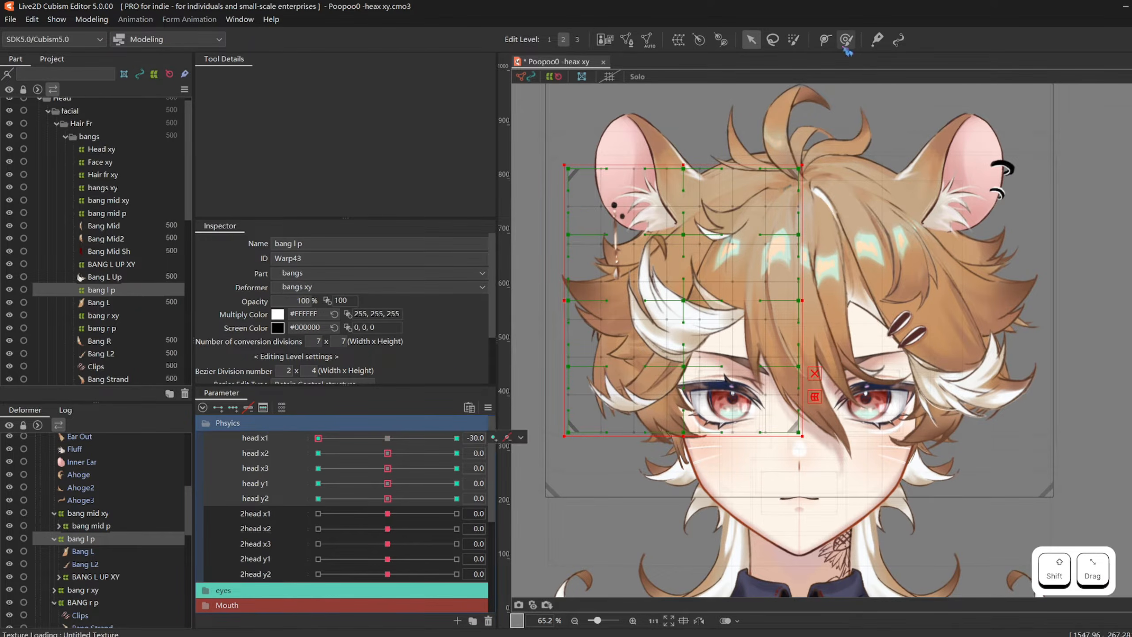
left_click(846, 41)
key("b")
key("ctrl+z")
left_click_drag(637, 317, 621, 314)
left_click_drag(318, 437, 457, 438)
left_click_drag(664, 341, 686, 343)
left_click_drag(456, 438, 318, 439)
left_click_drag(719, 357, 835, 365)
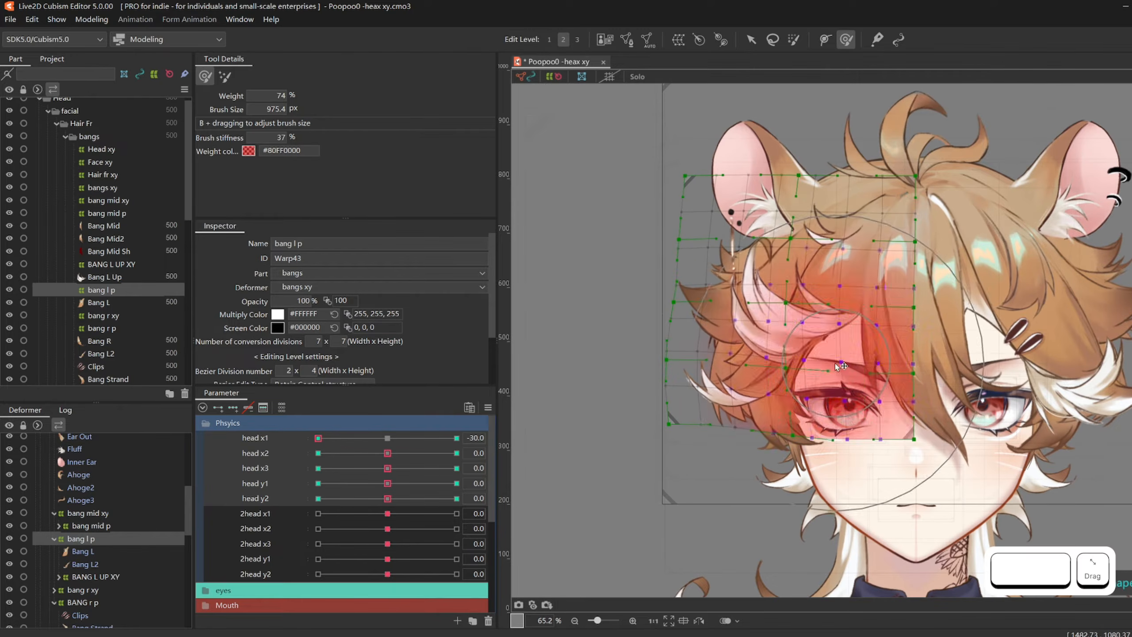
- Sway the lower part of bang l p outward at head x2 -30.0 and inward at 30.0, then reset head x2 to 0
mouse_move(318, 438)
left_mouse_down()
mouse_move(387, 438)
mouse_move(318, 453)
left_mouse_up()
key("ctrl+z")
left_click_drag(709, 375, 668, 359)
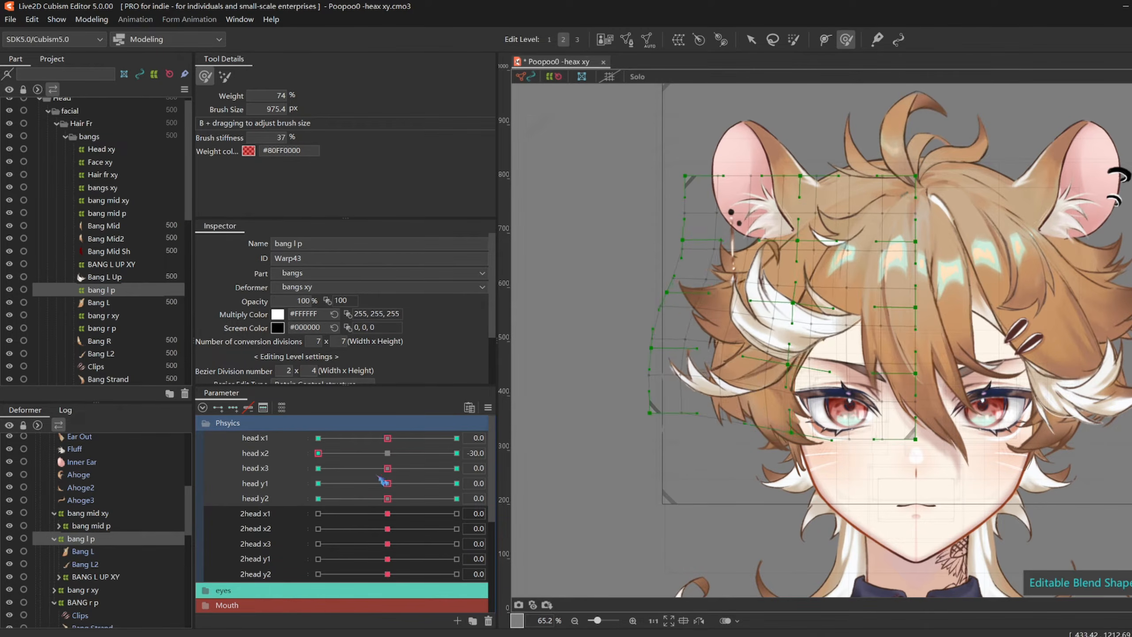
key("ctrl+z")
left_click_drag(318, 453, 457, 454)
left_click_drag(659, 388, 695, 395)
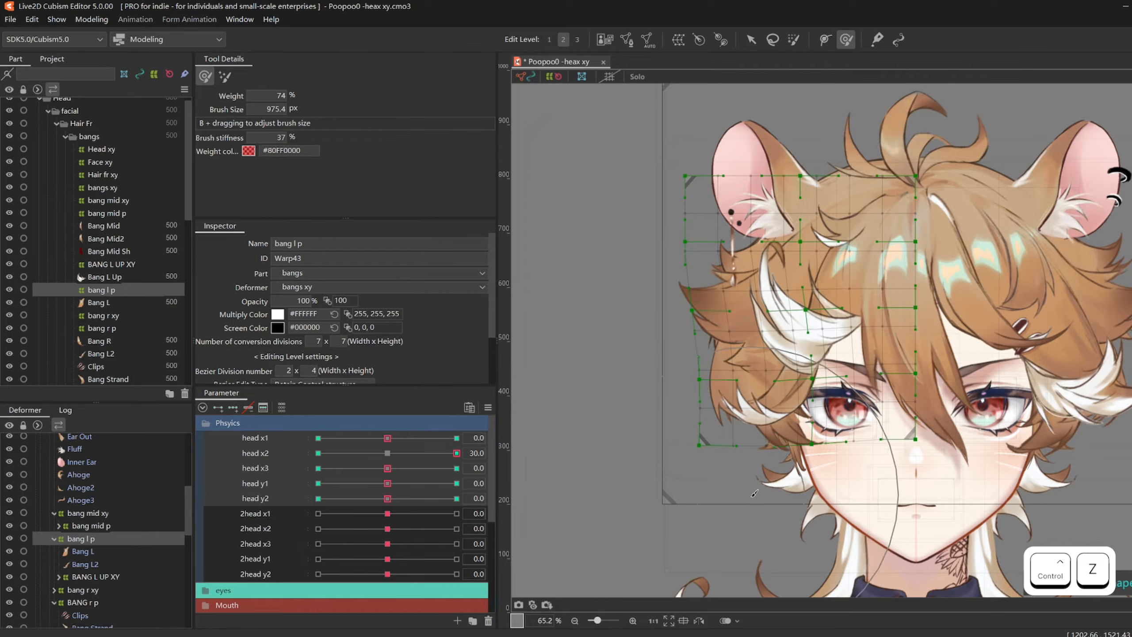
mouse_move(457, 453)
left_mouse_down()
mouse_move(392, 441)
mouse_move(457, 453)
mouse_move(387, 453)
left_mouse_up()
- Reshape the outer edge and upper part of bang l p at head x3 30.0 with a 482.4 px deform brush
mouse_move(388, 468)
left_mouse_down()
mouse_move(318, 468)
mouse_move(518, 468)
left_mouse_up()
key("ctrl+z")
key("b")
left_click_drag(713, 379, 660, 379)
left_click_drag(659, 372, 669, 395)
key("ctrl+z")
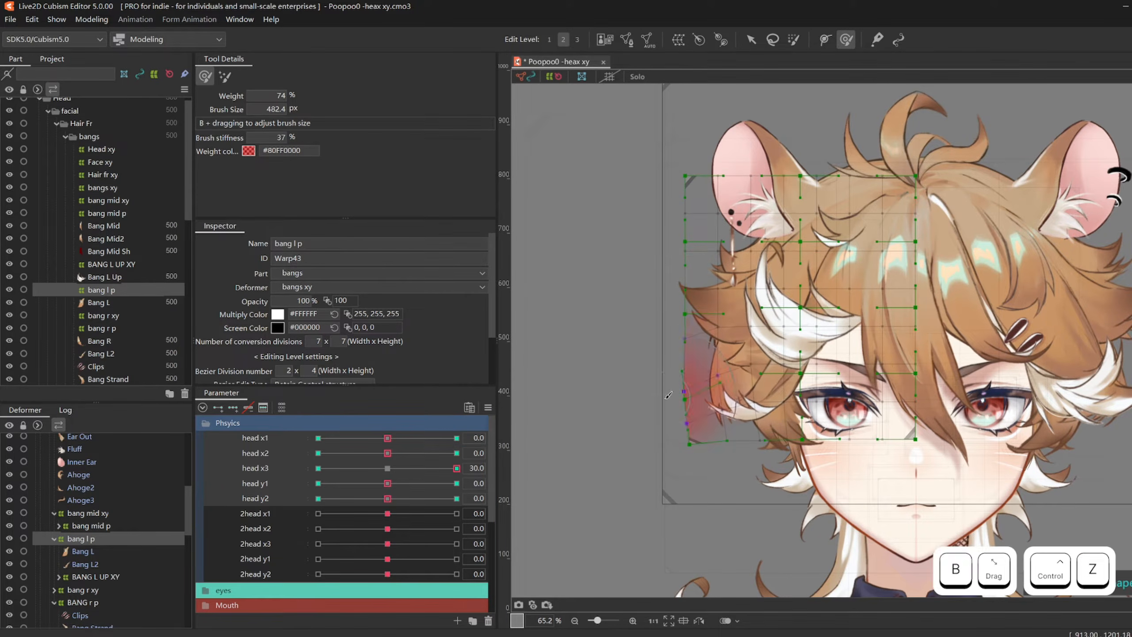
left_click_drag(689, 210, 683, 211)
key("ctrl+z")
mouse_move(457, 468)
left_mouse_down()
mouse_move(347, 457)
mouse_move(516, 468)
left_mouse_up()
left_click_drag(808, 173, 794, 184)
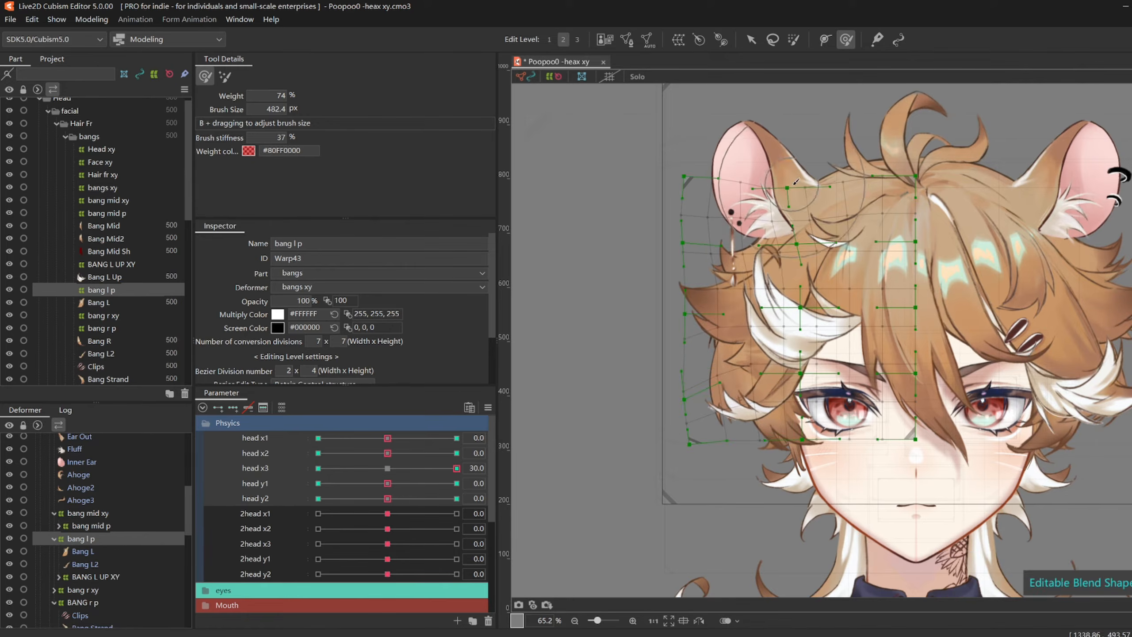
left_click(91, 19)
left_click(118, 245)
- Enlarge the deform brush to 923.6 px and bend bang l p downward at head y1 -30.0 and upward at 30.0
scroll(884, 138, "up", 5)
left_click_drag(873, 321, 759, 369)
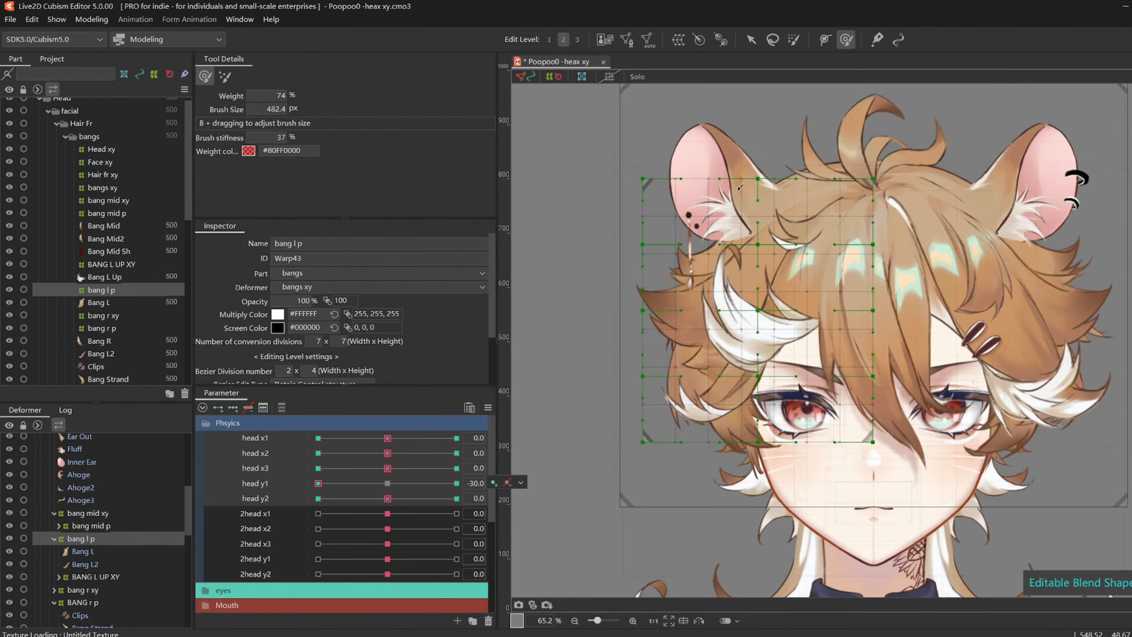
key("b")
left_click_drag(739, 187, 648, 407)
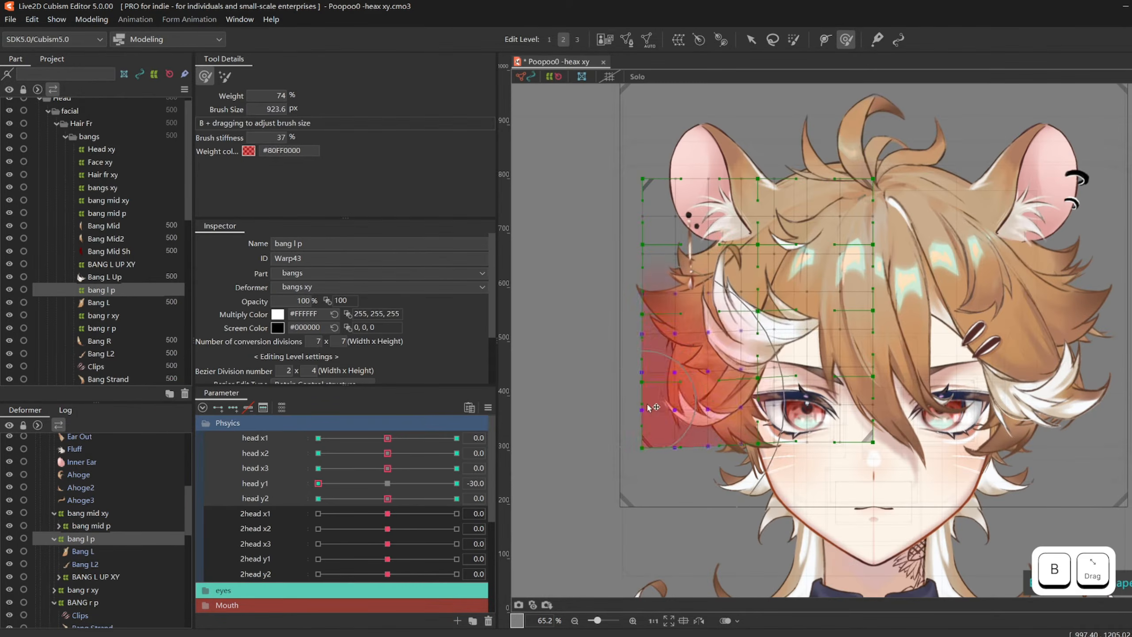
left_click(456, 483)
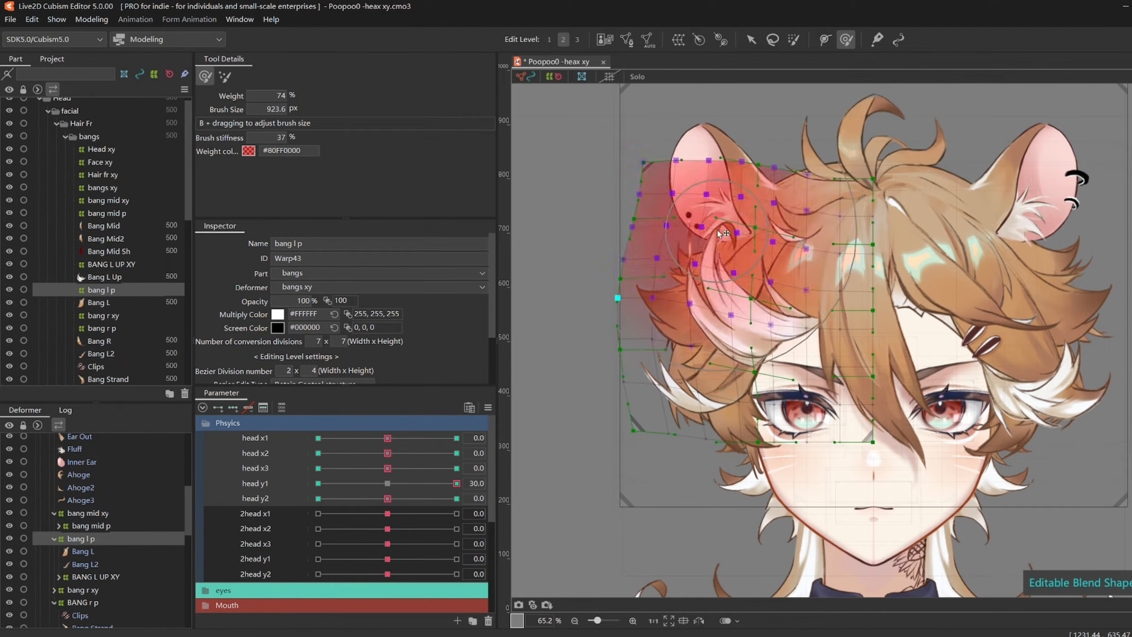
- Reset head y1 to 0 and shape the lower part of bang l p at head y2 -30.0 and 30.0
left_click(388, 483)
left_click(318, 497)
key("ctrl+z")
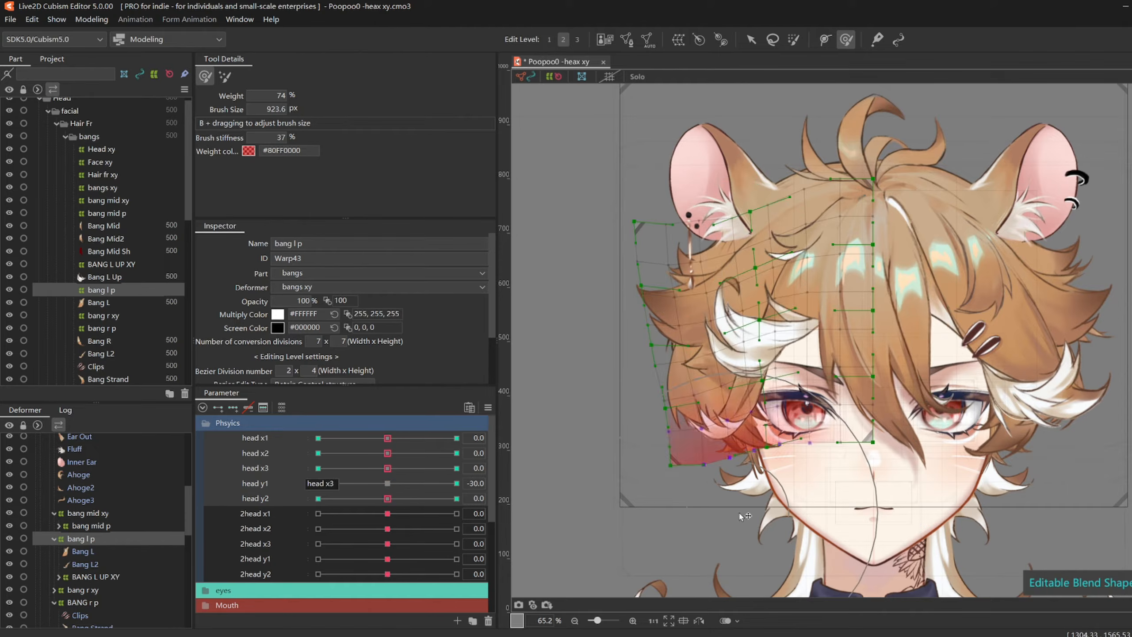
left_click(387, 483)
left_click(457, 498)
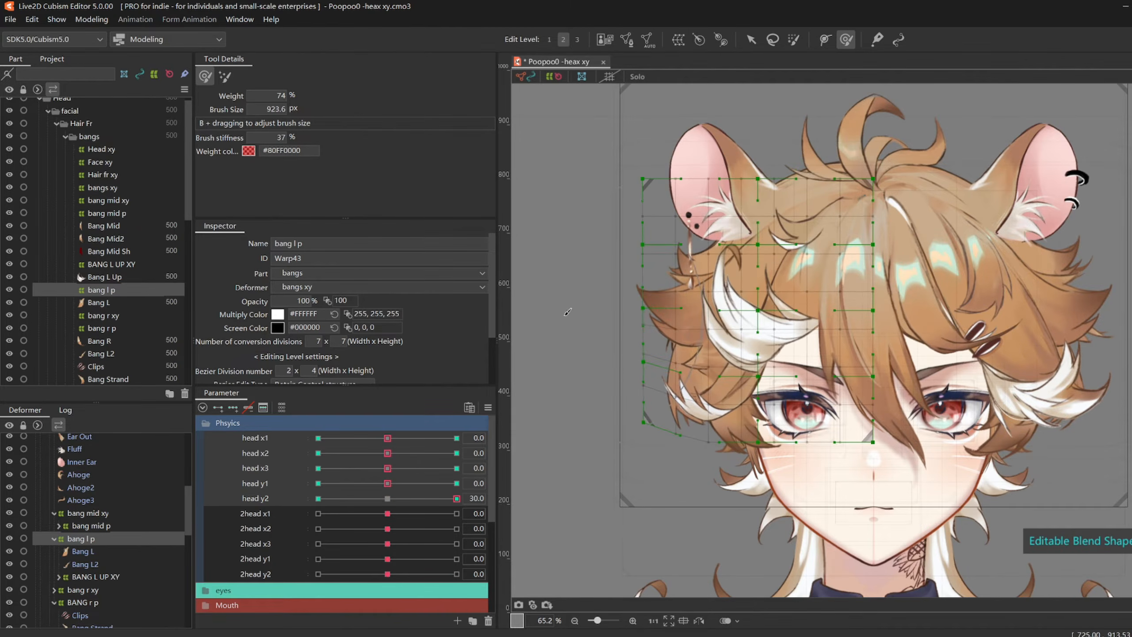
- Preview the left bang's motion in Physics Settings
left_click(92, 19)
left_click(129, 201)
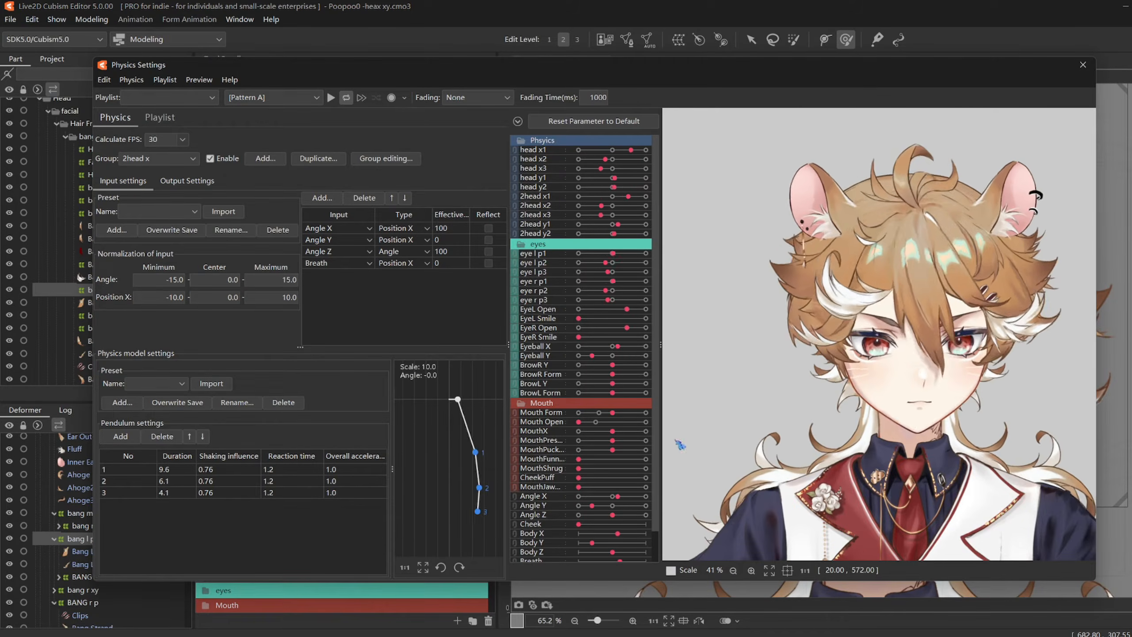
left_click(1083, 65)
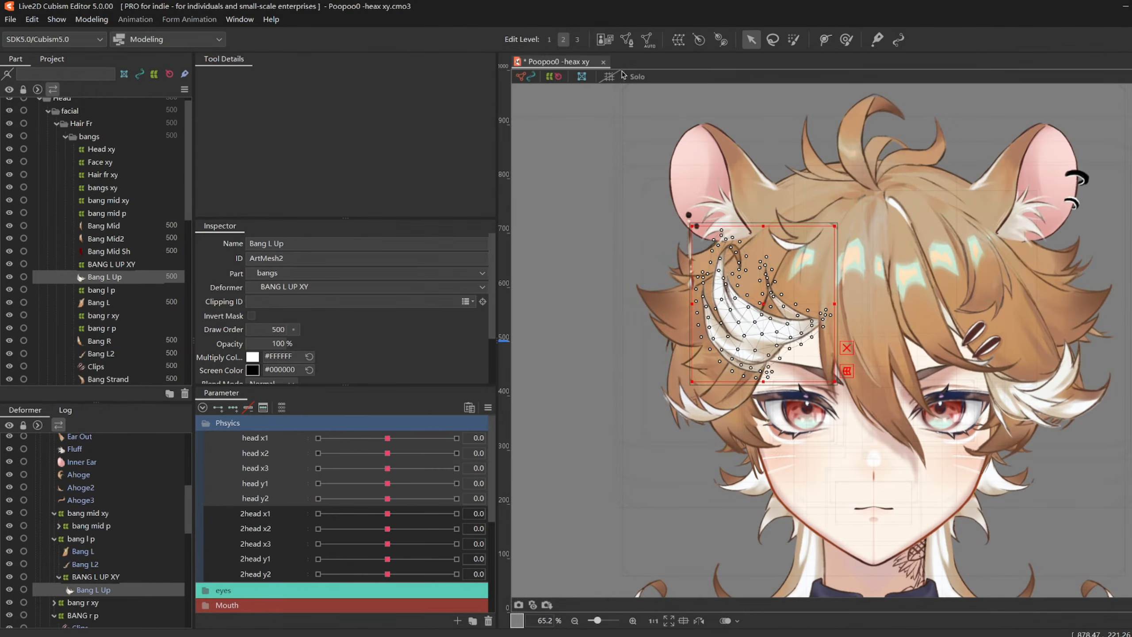
- Create a warp deformer named bang up p around Bang L Up
left_click(626, 39)
type("bang up p")
key("Return")
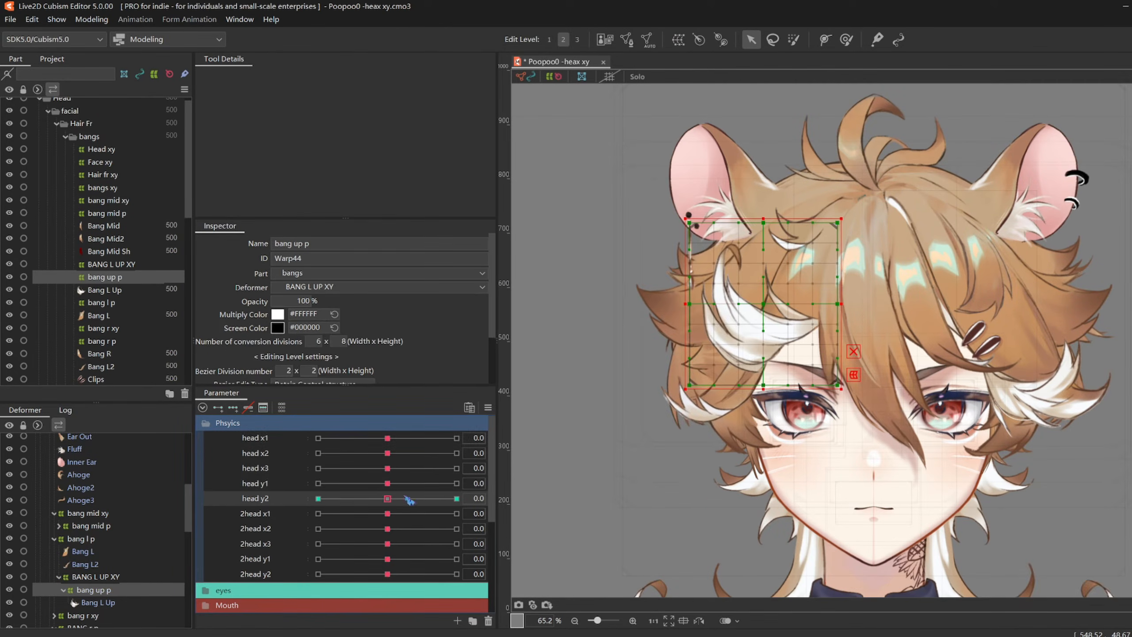
- Key bang up p on head y1 and head y2, bending it down at head y1 -30.0 and up at 30.0
left_click(318, 483)
key("v")
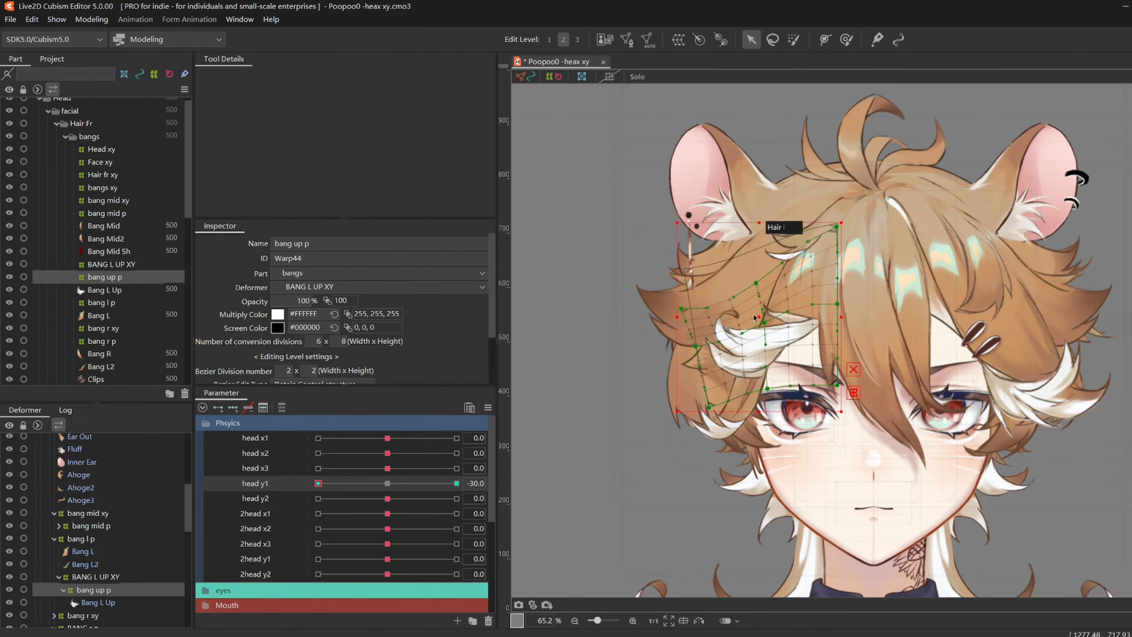
scroll(766, 326, "up", 3)
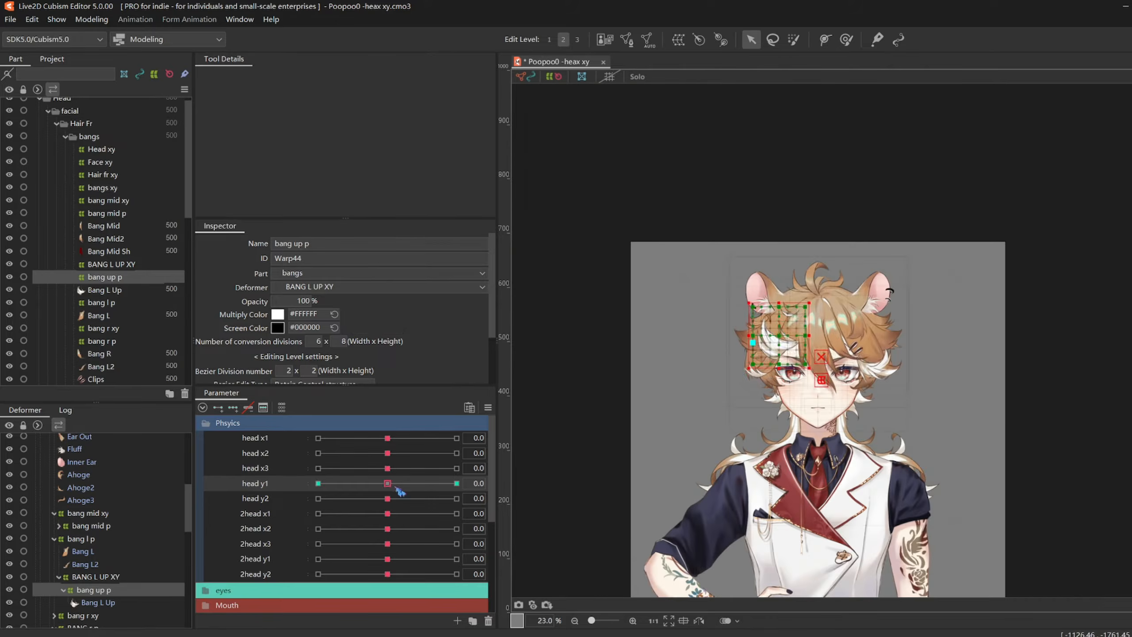
scroll(729, 340, "up", 2)
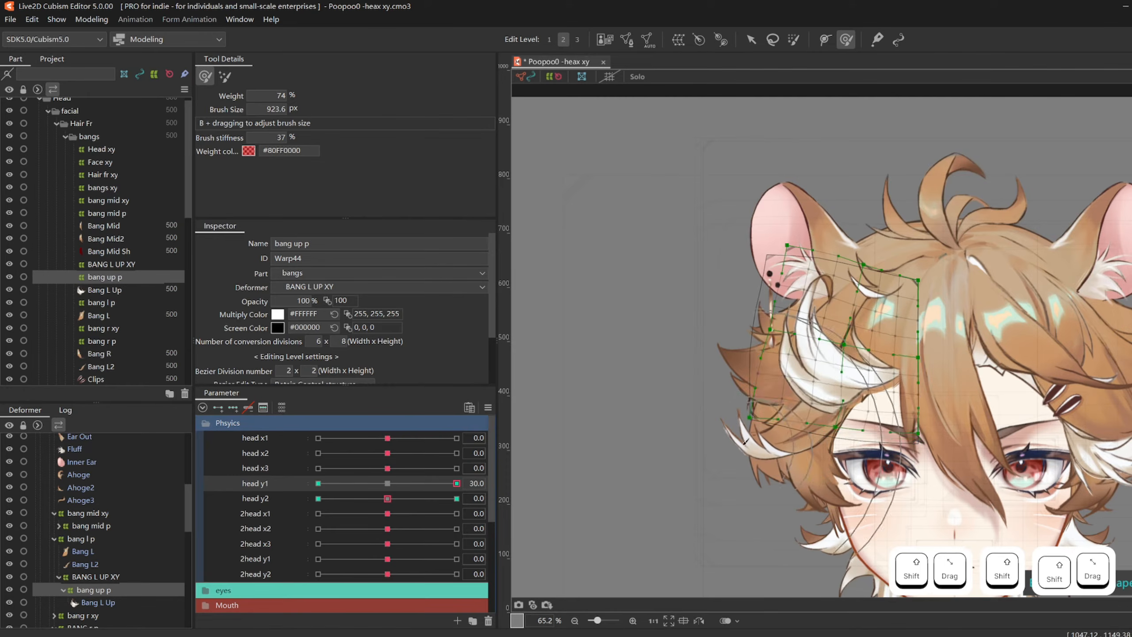
key("ctrl+z")
key("ctrl+z")
key("ctrl+z")
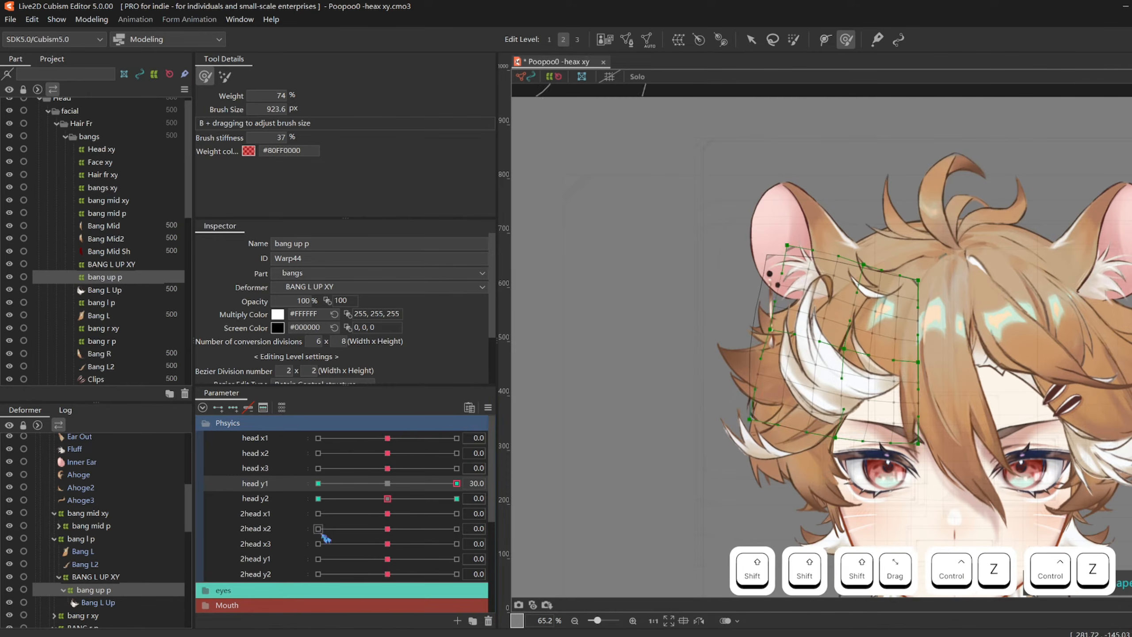
- Preview the upper left bang's vertical motion in Physics Settings
left_click(81, 538)
left_click(92, 19)
left_click(118, 268)
left_click_drag(881, 348, 899, 460)
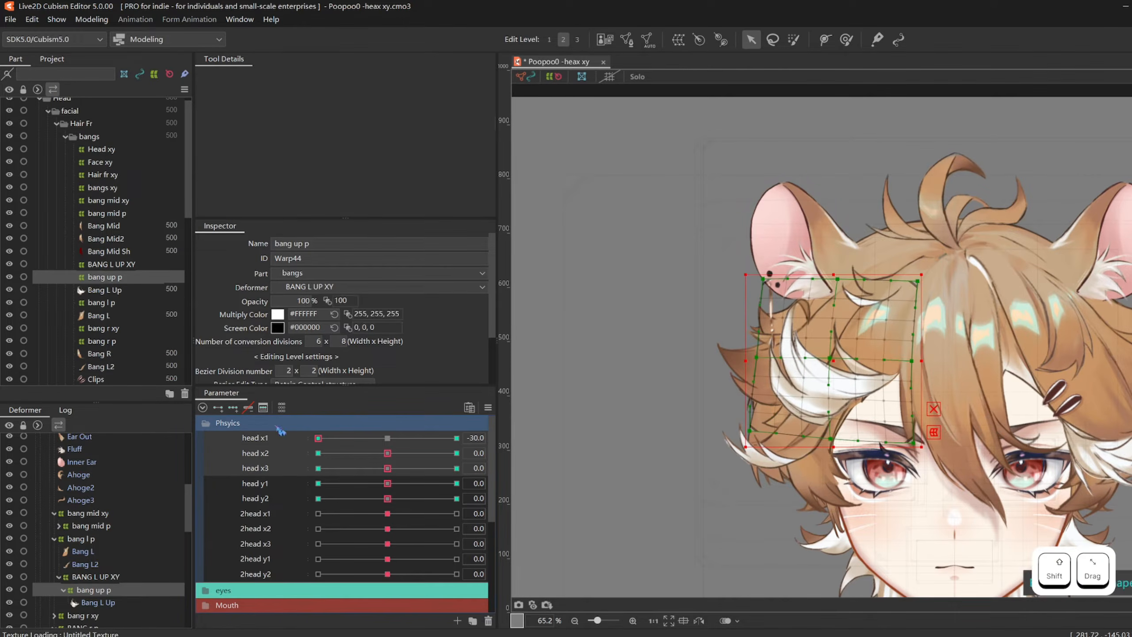
- Key bang up p on head x1 through head x3 and sway it with the deform brush at head x1 -30.0 and 30.0
left_click(846, 40)
key("ctrl+z")
left_click(255, 514)
left_click(255, 437)
left_click(256, 469, "shift")
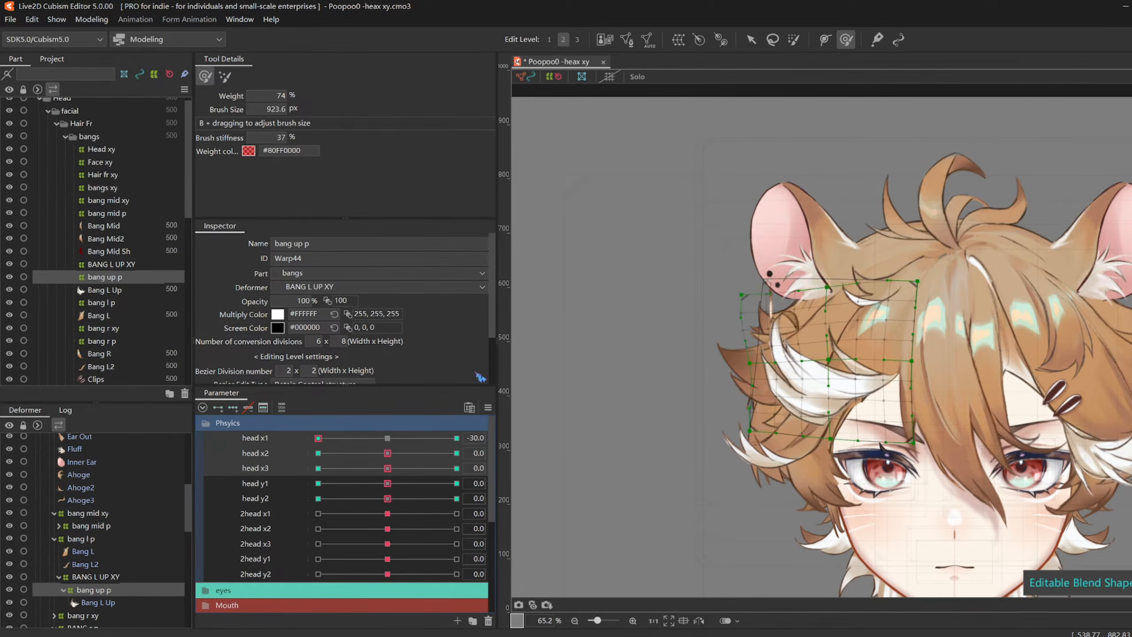
left_click(456, 438)
left_click(388, 438)
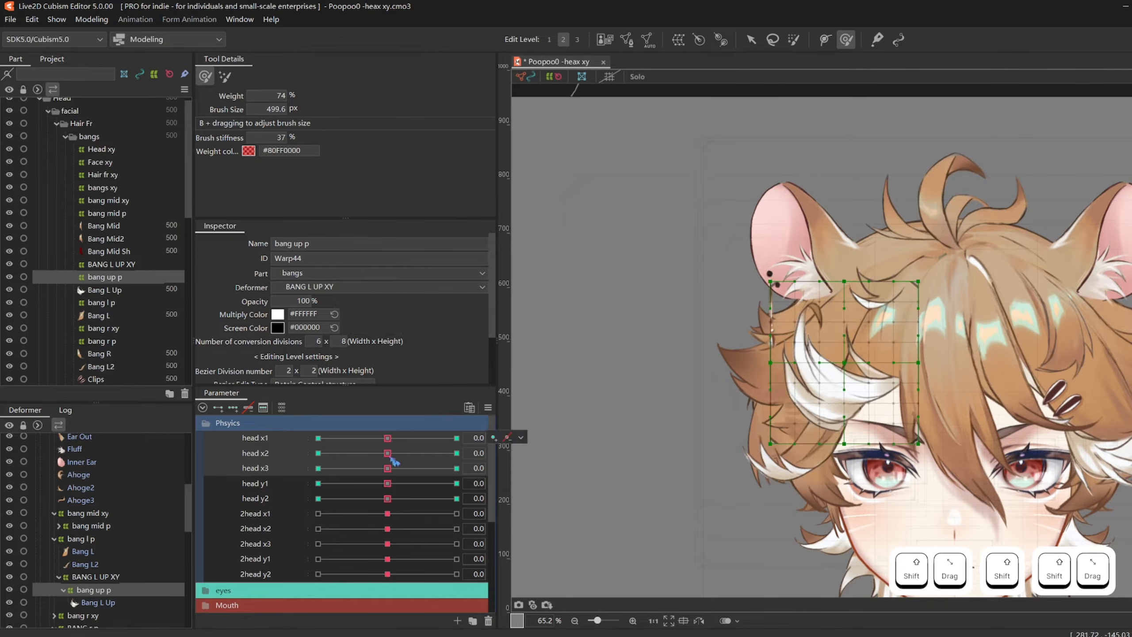
- Shape bang up p at head x2 -30.0 and 30.0 and at head x3 -30.0 with a 499.6 px deform brush
left_click(318, 454)
key("ctrl+z")
key("ctrl+z")
left_click_drag(457, 453, 388, 467)
left_click(456, 453)
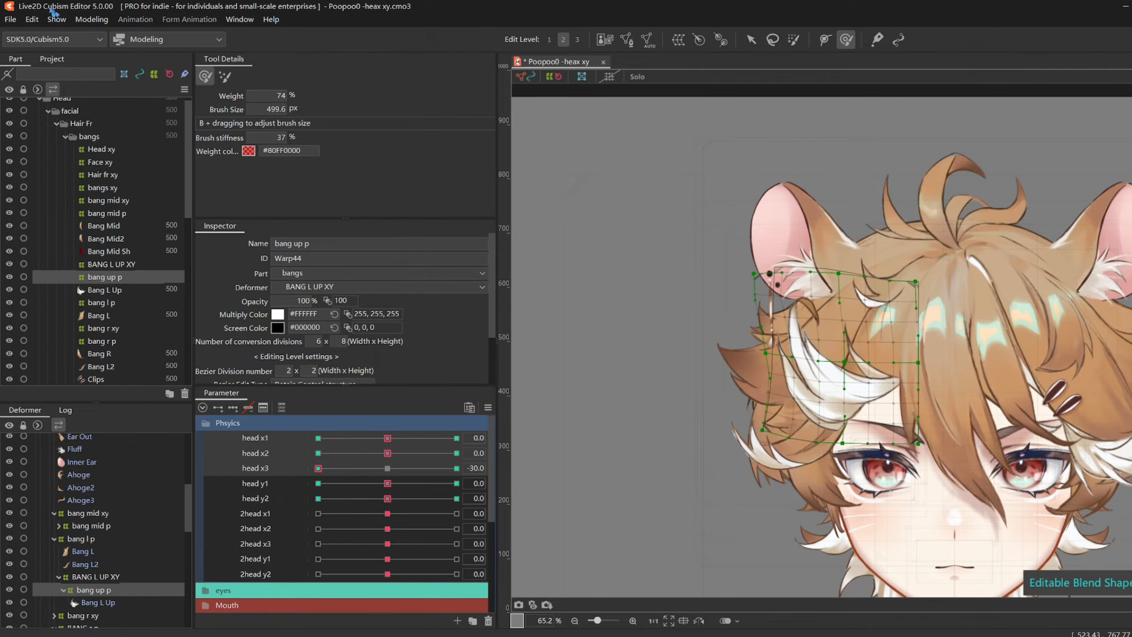
- Preview the finished bang up p sway in Physics Settings
left_click(92, 19)
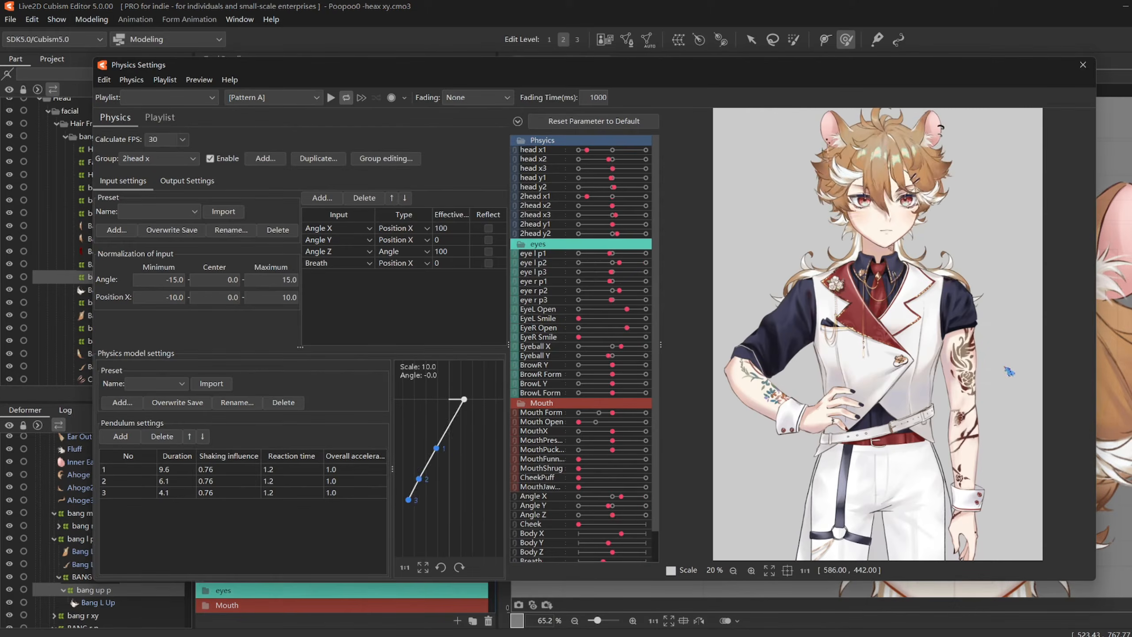
left_click_drag(1011, 374, 1059, 214)
scroll(1059, 166, "up", 2)
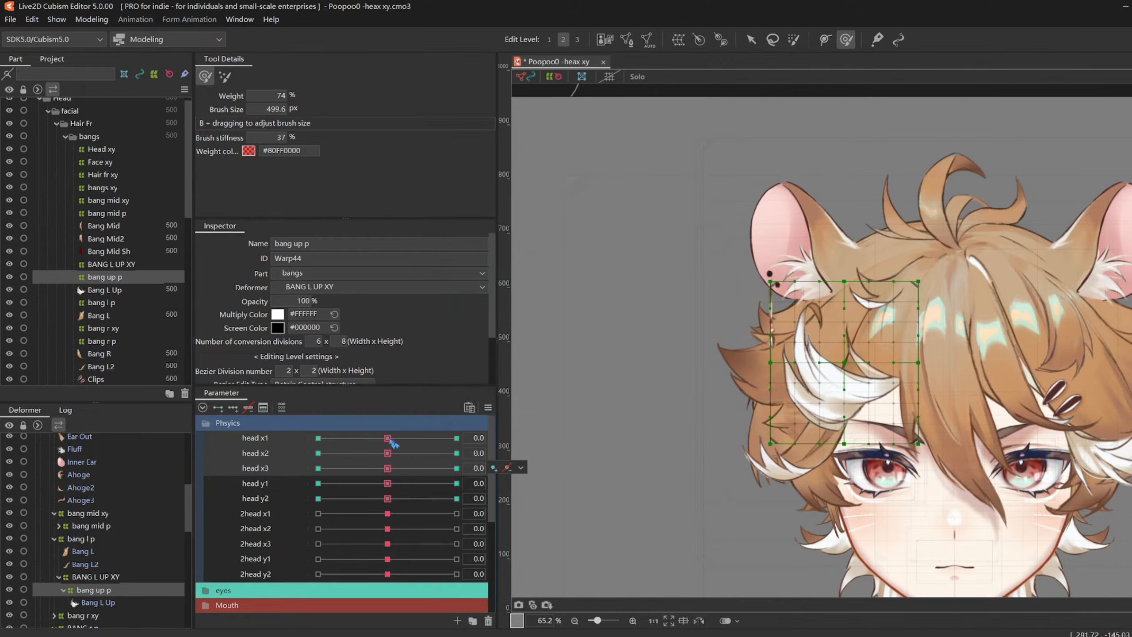
- Move bang up p's keyforms from head x1, x2 and x3 to 2head x1, x2 and x3
right_click(414, 468)
left_click(573, 397)
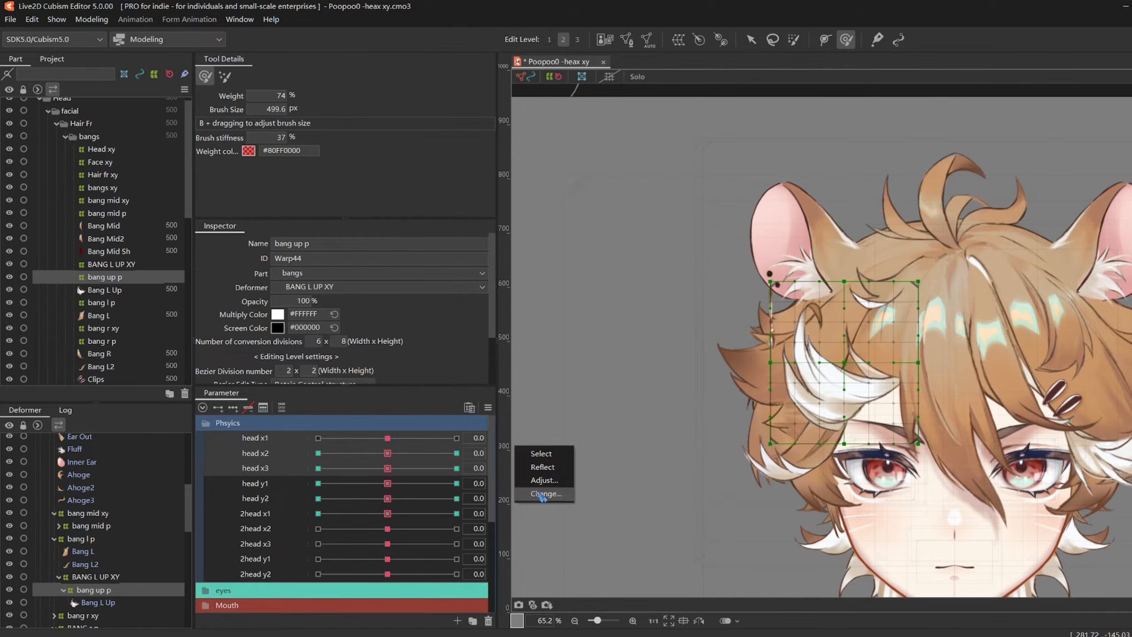
left_click(539, 493)
left_click(487, 295)
left_click(571, 396)
right_click(388, 469)
left_click(540, 508)
left_click(484, 308)
left_click(569, 394)
- Move bang up p's keyforms from head y1 and head y2 to 2head y1 and 2head y2
right_click(384, 485)
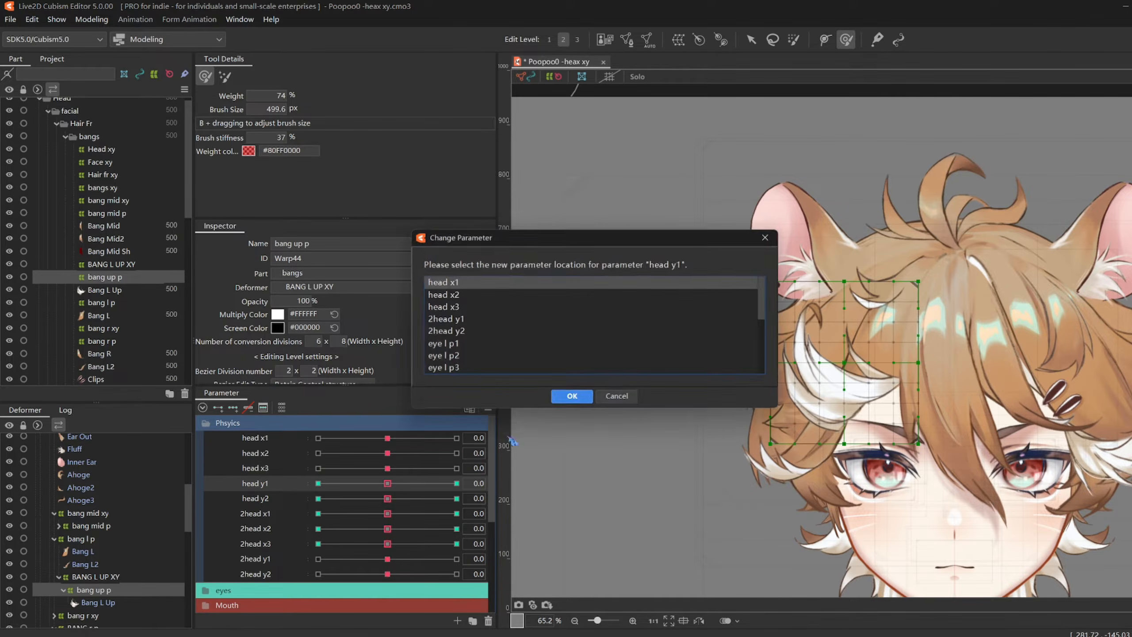
left_click(486, 319)
left_click(572, 396)
left_click(545, 539)
left_click(518, 332)
left_click(571, 396)
- Preview bang up p driven by the 2head parameters in Physics Settings
left_click(91, 19)
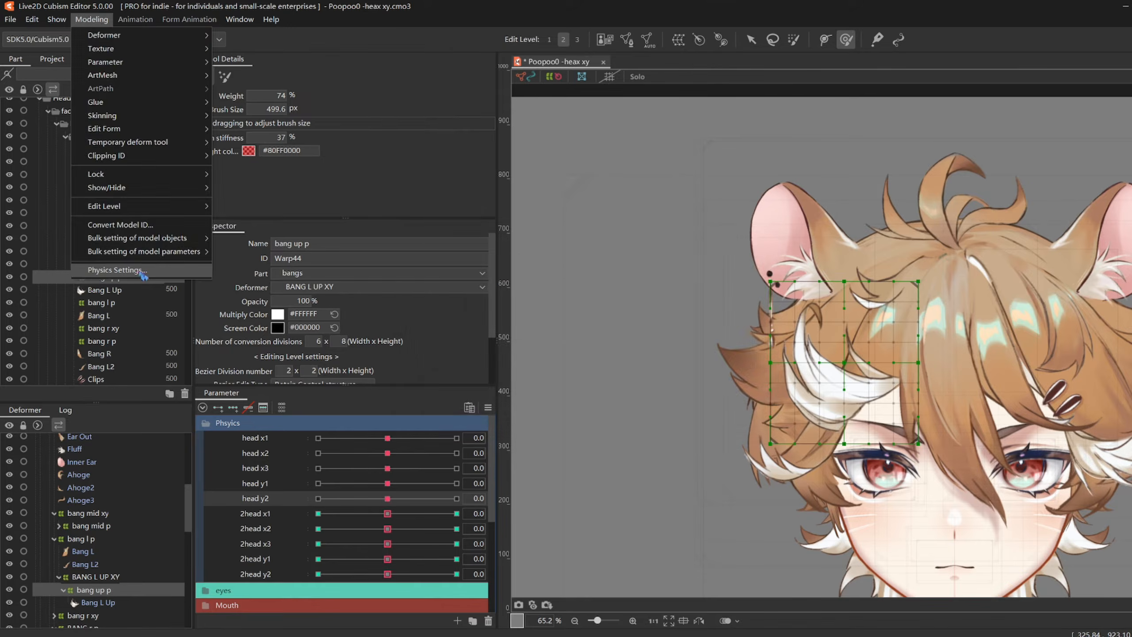
left_click(141, 271)
mouse_move(873, 312)
left_mouse_down()
mouse_move(958, 312)
mouse_move(852, 312)
left_mouse_up()
scroll(862, 312, "up", 3)
left_click(1083, 65)
- Set the vertical conversion divisions of BANG L UP XY to 9 and check its shape with Angle X at 30.0
left_click(751, 40)
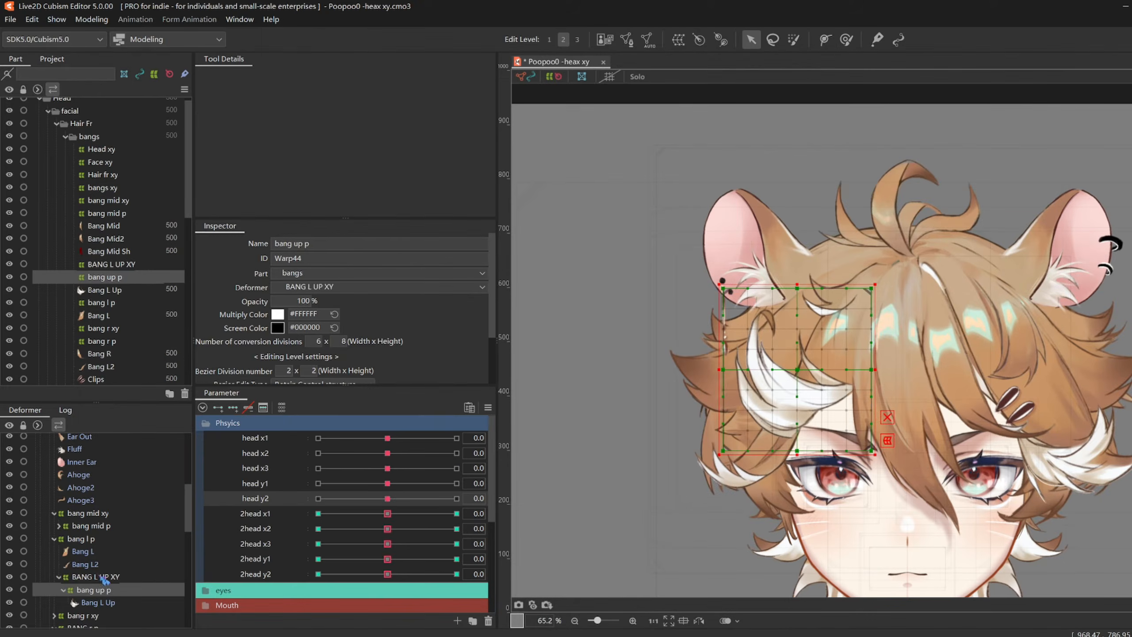
left_click(101, 577)
left_click(281, 407)
left_click_drag(387, 422, 587, 362)
scroll(887, 357, "up", 1)
scroll(887, 356, "down", 1)
double_click(343, 341)
type("9")
key("Return")
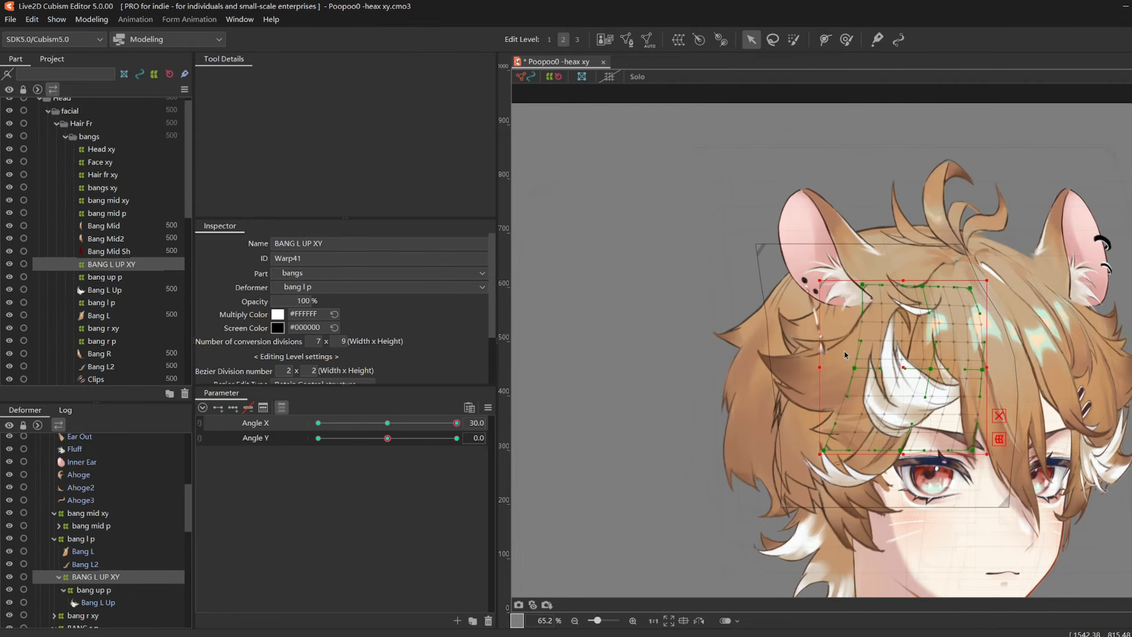
scroll(881, 354, "up", 4)
scroll(803, 305, "down", 4)
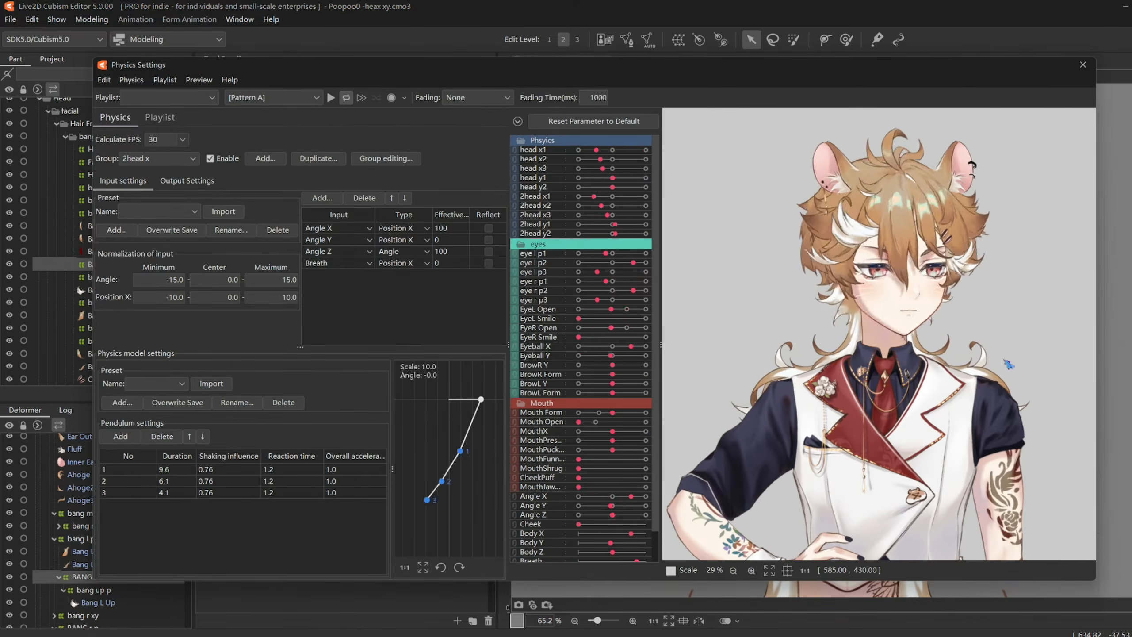
- Set the overall acceleration of all 2head x pendulums to 0.9 and preview the motion
left_click_drag(1108, 411, 1106, 403)
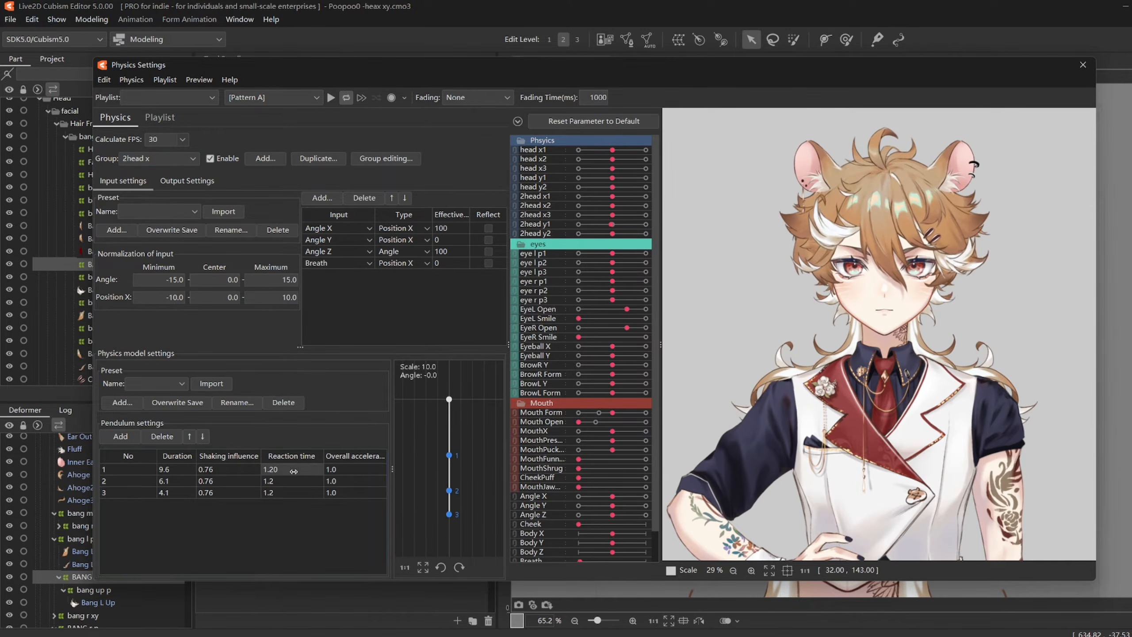
left_click_drag(294, 471, 263, 478)
key("ctrl+z")
double_click(359, 458)
type("0.9")
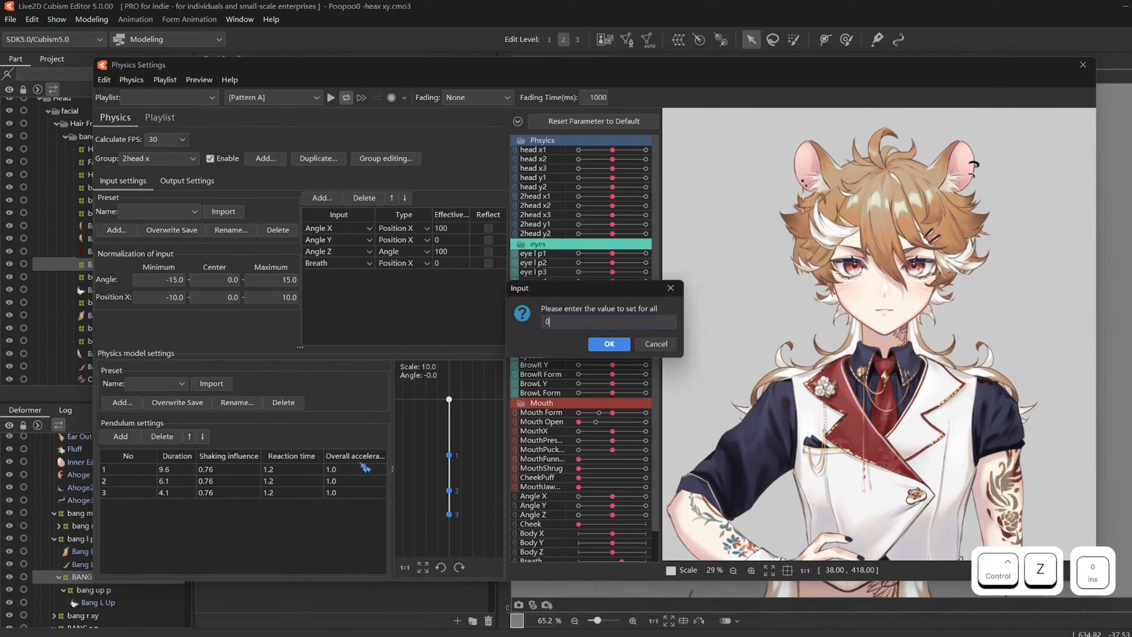
key("Return")
left_click_drag(918, 352, 1068, 223)
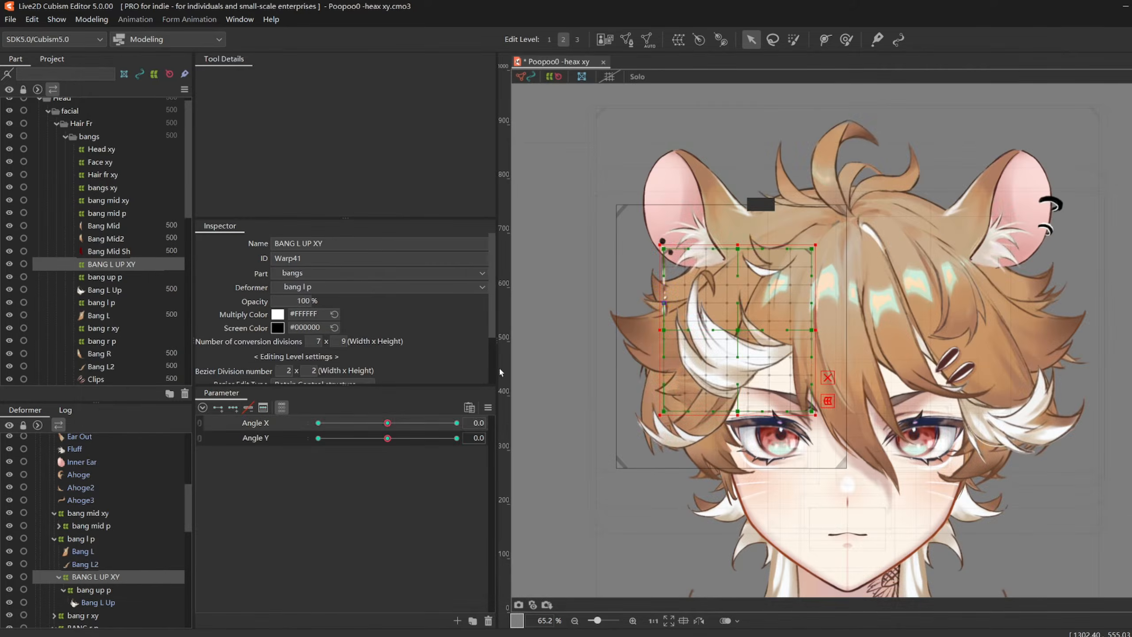
- Select the Bang Strand mesh and add three keyforms to it on head x1 through head x3
left_click_drag(609, 383, 536, 362)
left_click_drag(936, 250, 876, 274)
left_click(820, 279)
left_click(282, 408)
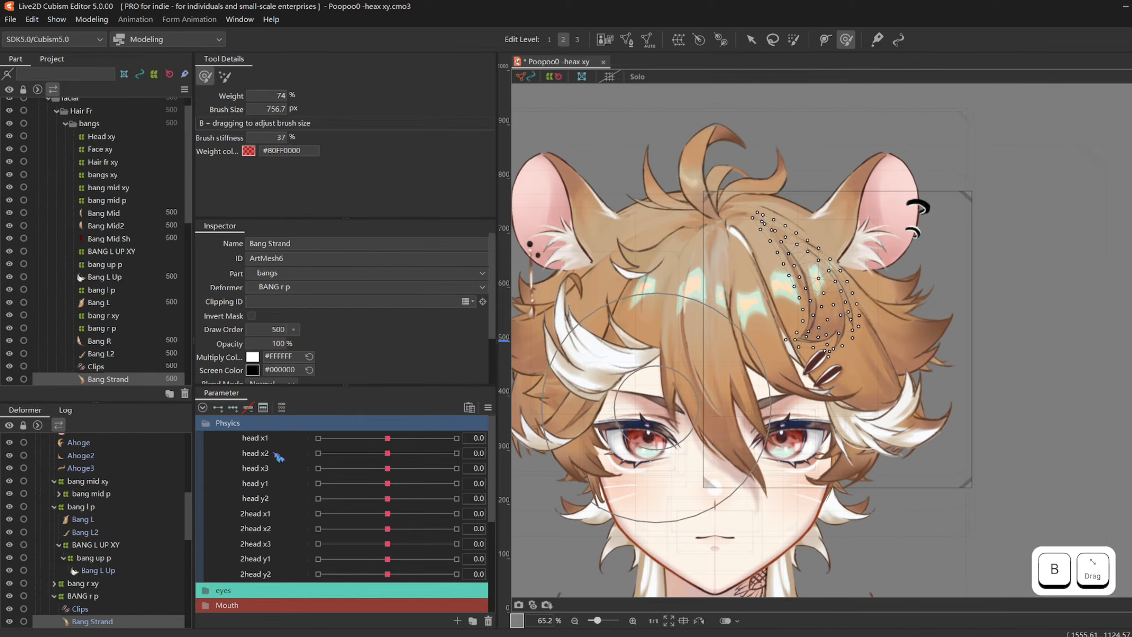
left_click(263, 437)
left_click(263, 469, "shift")
left_click(233, 407)
- Sway Bang Strand inward at head x1 -30.0 and outward at 30.0 with a 756.7 px deform brush
left_click_drag(387, 438, 318, 438)
left_click_drag(810, 368, 796, 371)
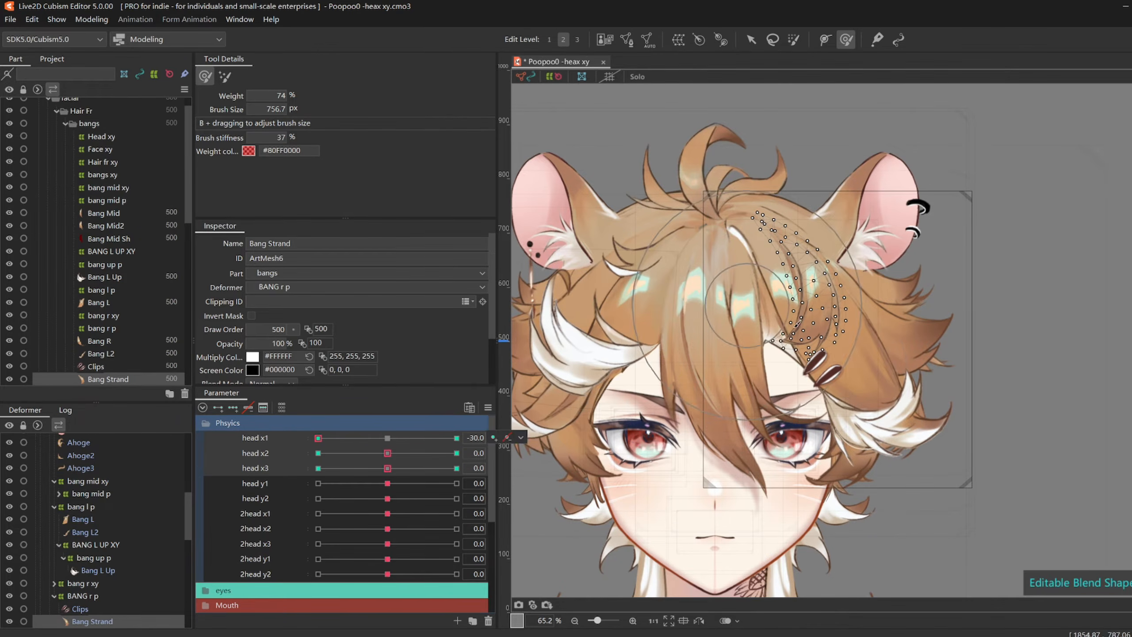
left_click_drag(318, 438, 457, 438)
mouse_move(797, 347)
left_mouse_down()
mouse_move(820, 351)
mouse_move(849, 383)
left_mouse_up()
left_click(387, 438)
- Shape the lower part of Bang Strand at the head x2 and head x3 extremes, resetting both to 0
left_click(456, 453)
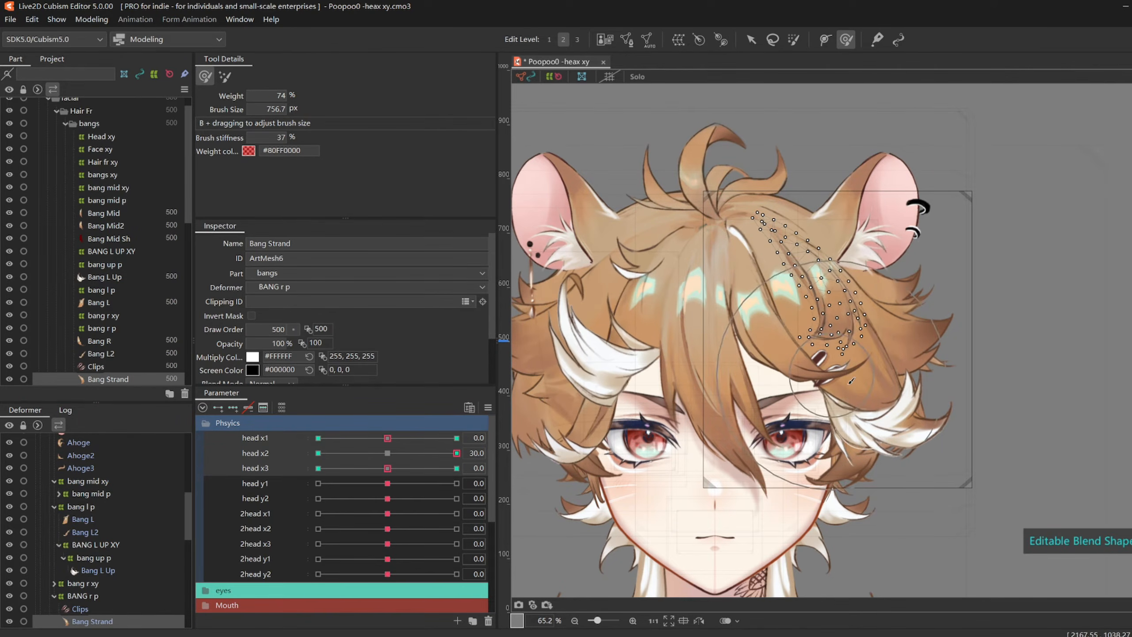
left_click(387, 454)
left_click(318, 468)
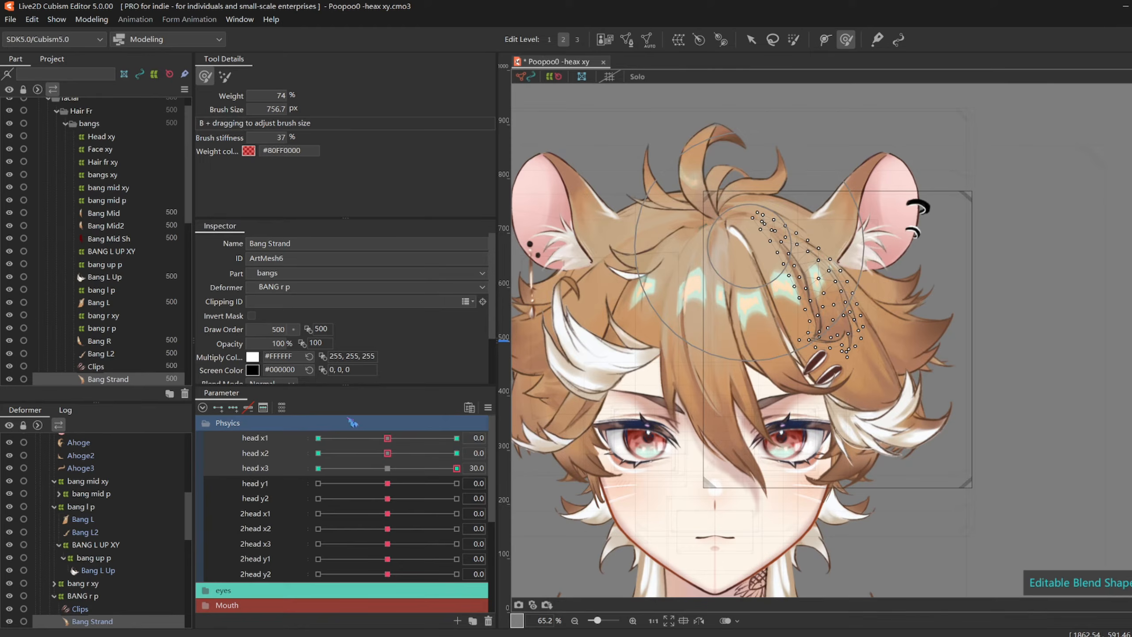
left_click(386, 468)
- Key Bang Strand on head y1 and head y2 and shape it at -30.0 and 30.0 of each
left_click(318, 483)
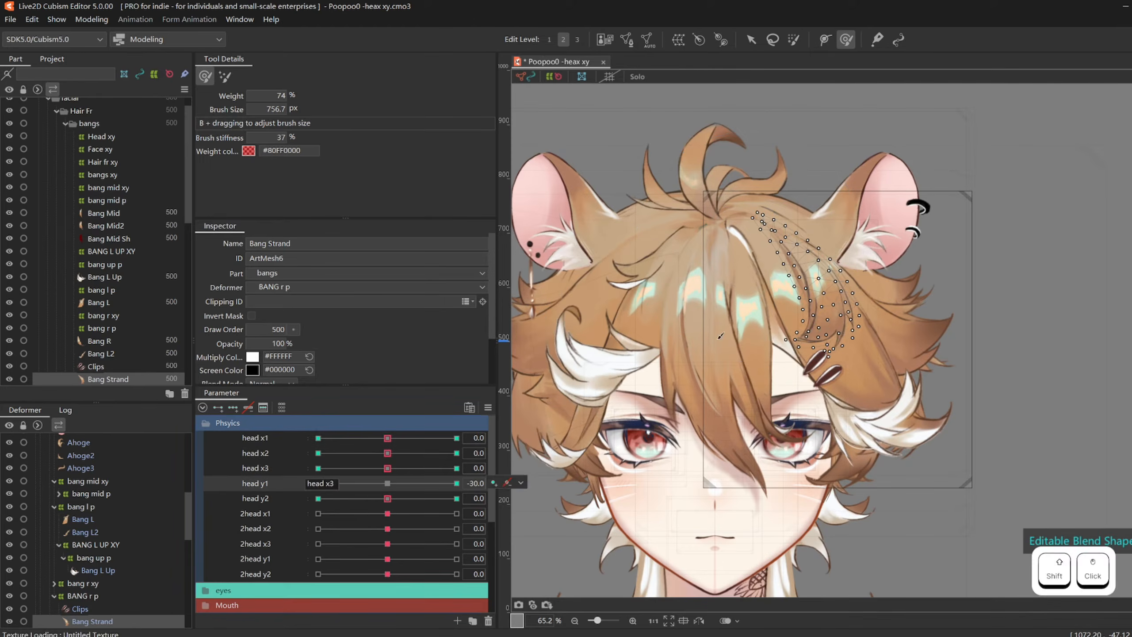
mouse_move(843, 319)
left_mouse_down()
mouse_move(834, 280)
mouse_move(834, 308)
mouse_move(843, 301)
left_mouse_up()
left_click(456, 484)
left_click(318, 483)
left_click(456, 483)
left_click(387, 483)
left_click(318, 498)
left_click(457, 498)
- Preview the Bang Strand motion in Physics Settings
left_click(92, 19)
left_click(127, 250)
mouse_move(895, 119)
left_mouse_down()
mouse_move(955, 499)
mouse_move(984, 464)
mouse_move(1020, 361)
mouse_move(1030, 255)
mouse_move(972, 375)
mouse_move(945, 356)
left_mouse_up()
left_click(1083, 65)
- Rework Bang Strand at head x3 -30.0 and 30.0, reducing the deform brush to 457.4 px
mouse_move(387, 469)
left_mouse_down()
mouse_move(456, 468)
mouse_move(387, 468)
left_mouse_up()
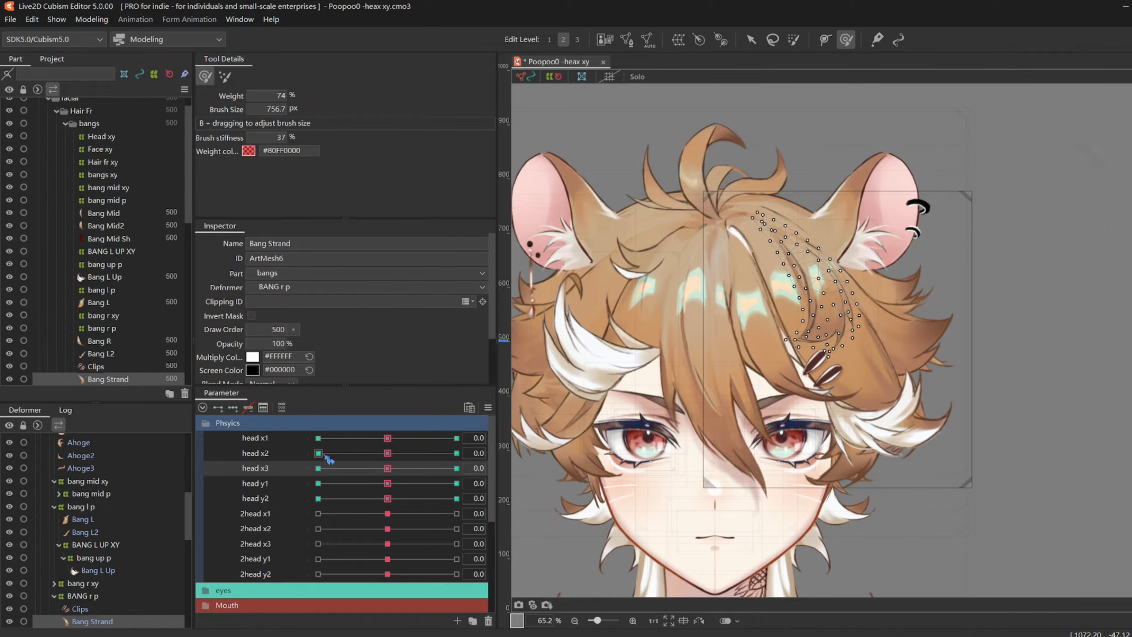
left_click(318, 468)
left_click_drag(787, 426, 778, 428)
left_click(457, 468)
key("b")
left_click_drag(851, 392, 806, 391)
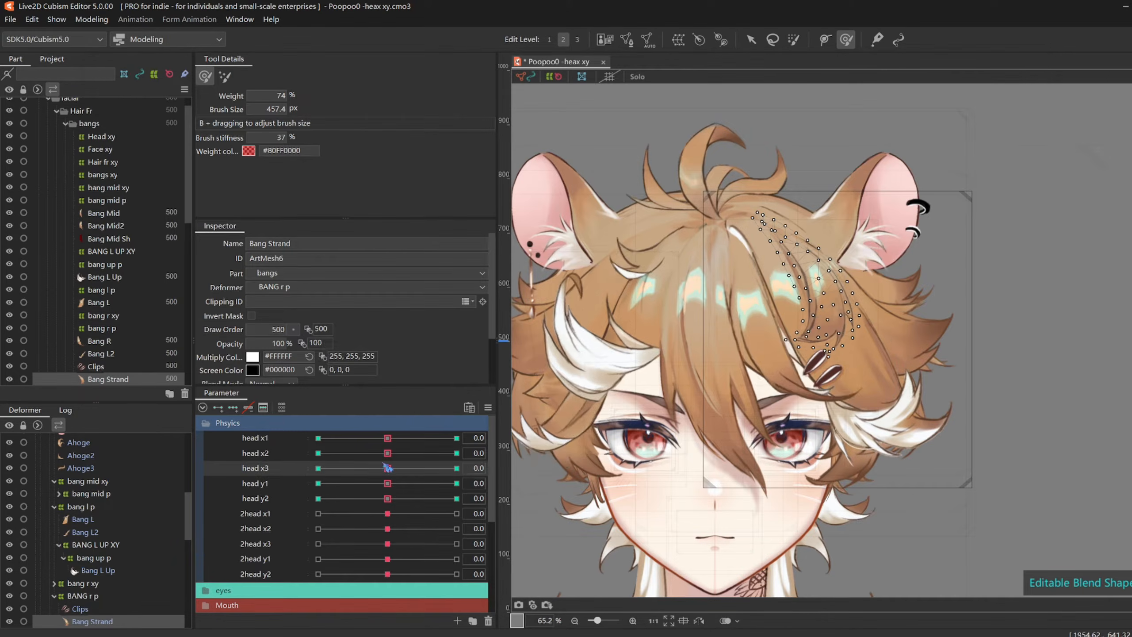
- Rework the lower end of Bang Strand at head y1 -30.0, undoing the unwanted strokes
left_click(318, 483)
left_click_drag(825, 343, 846, 367)
key("ctrl+z")
key("ctrl+z")
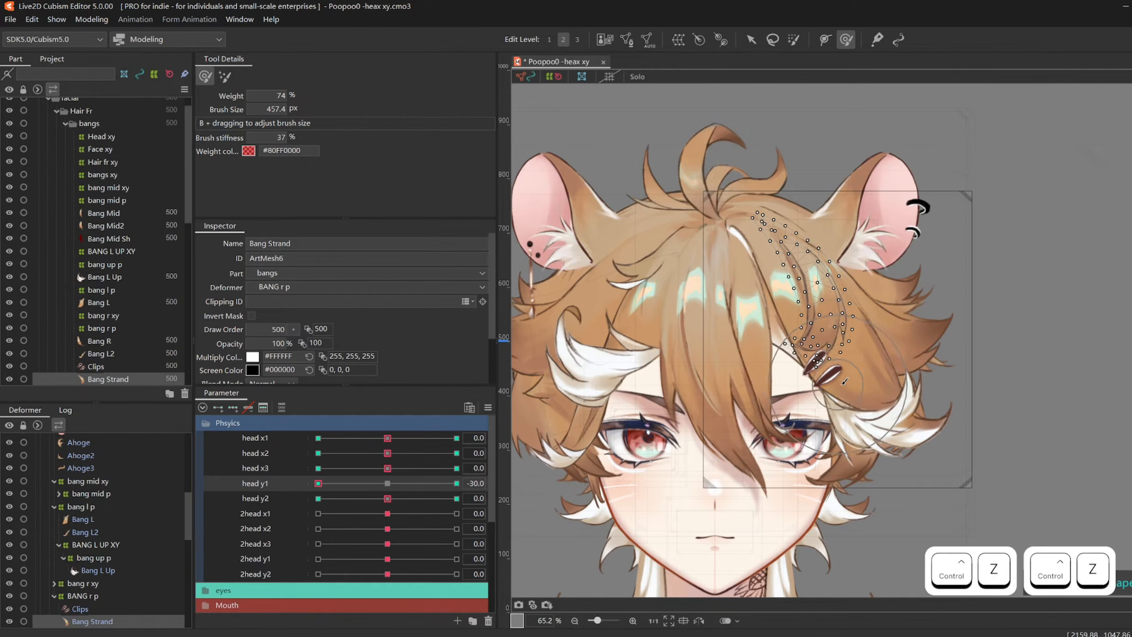
mouse_move(318, 483)
left_mouse_down()
mouse_move(457, 483)
mouse_move(319, 483)
left_mouse_up()
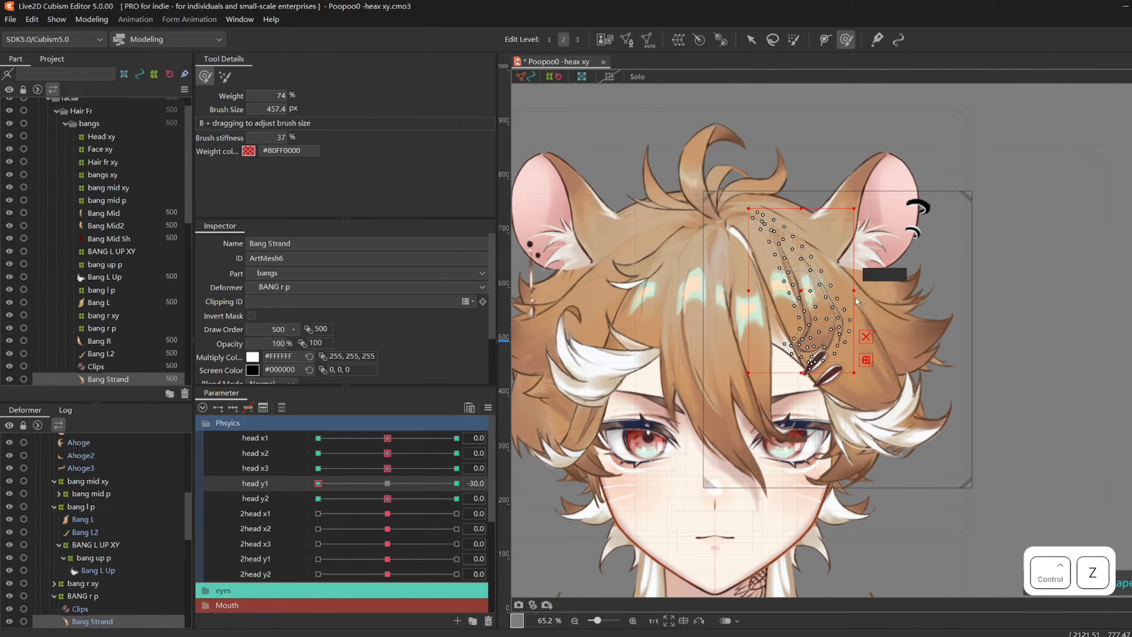
key("ctrl+z")
- Preview the Bang Strand motion in Physics Settings
left_click(92, 19)
left_click(120, 223)
left_click_drag(872, 319, 861, 463)
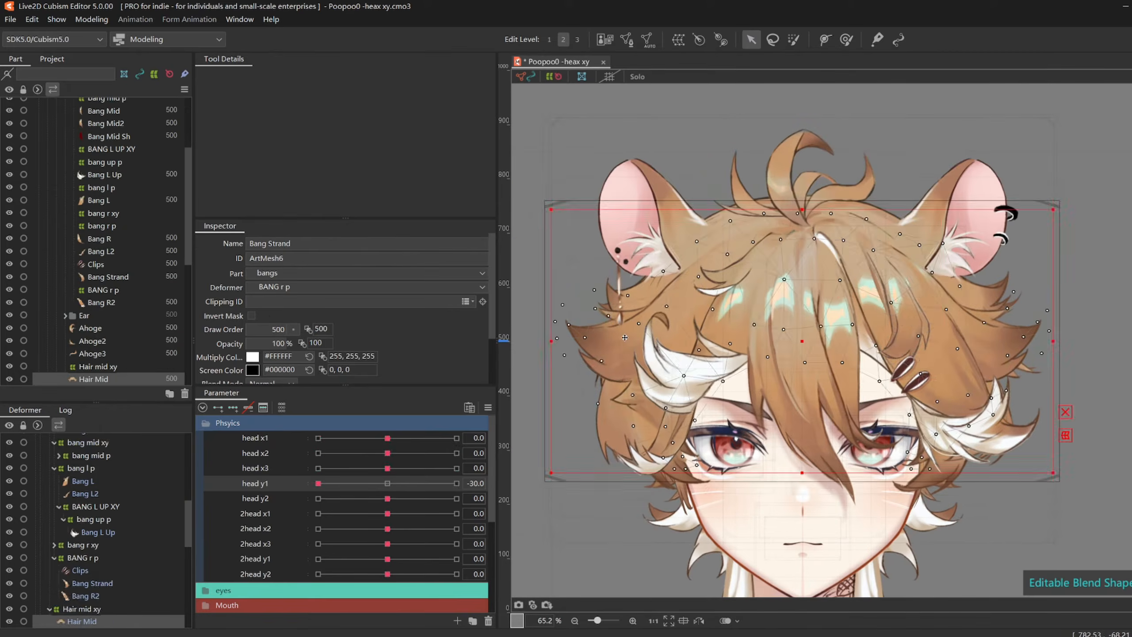
- Create a warp deformer named hair mid p as parent of Hair Mid with 10 x 9 conversion divisions and fit it around the hair
left_click(678, 39)
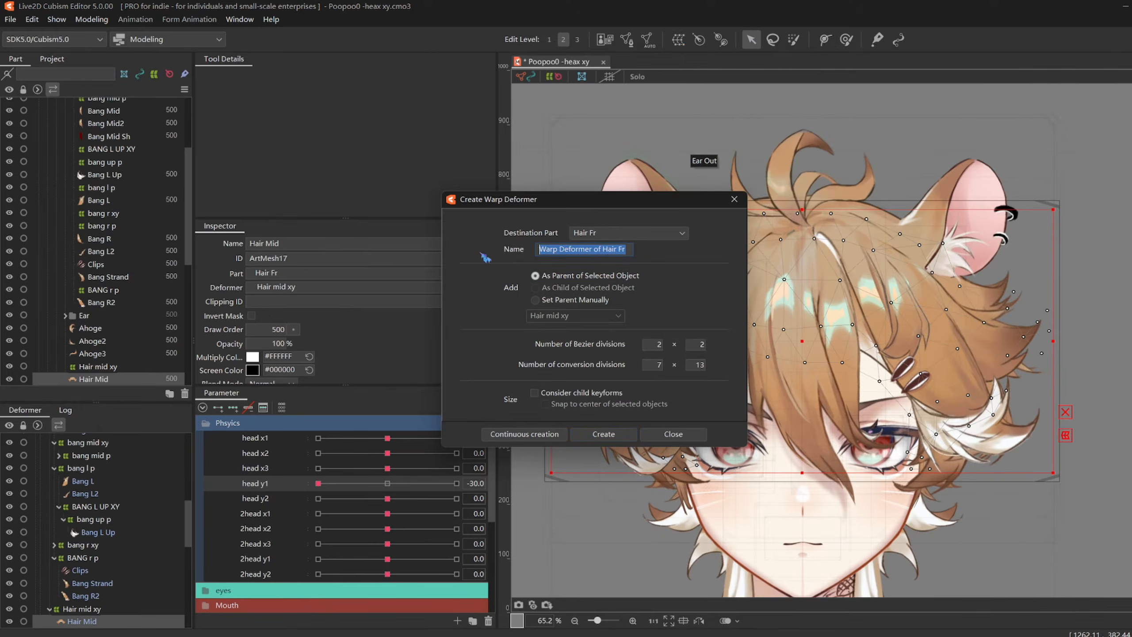
type("hair mid p")
key("Return")
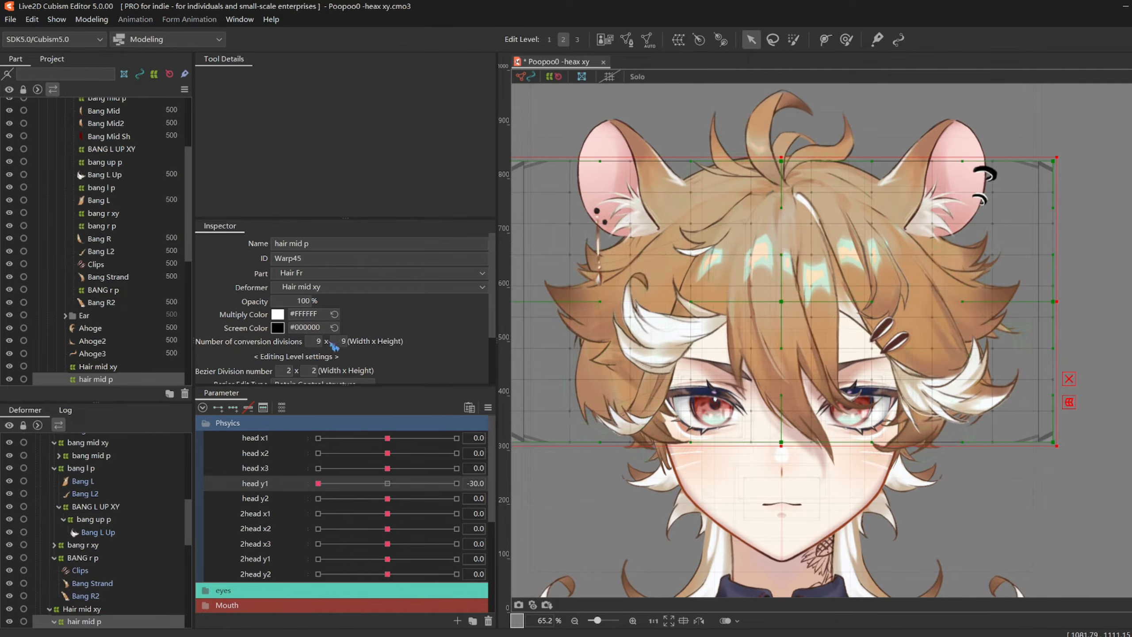
left_click_drag(334, 346, 337, 346)
left_click_drag(811, 85, 840, 84)
left_click(756, 41)
left_click_drag(534, 445, 550, 436)
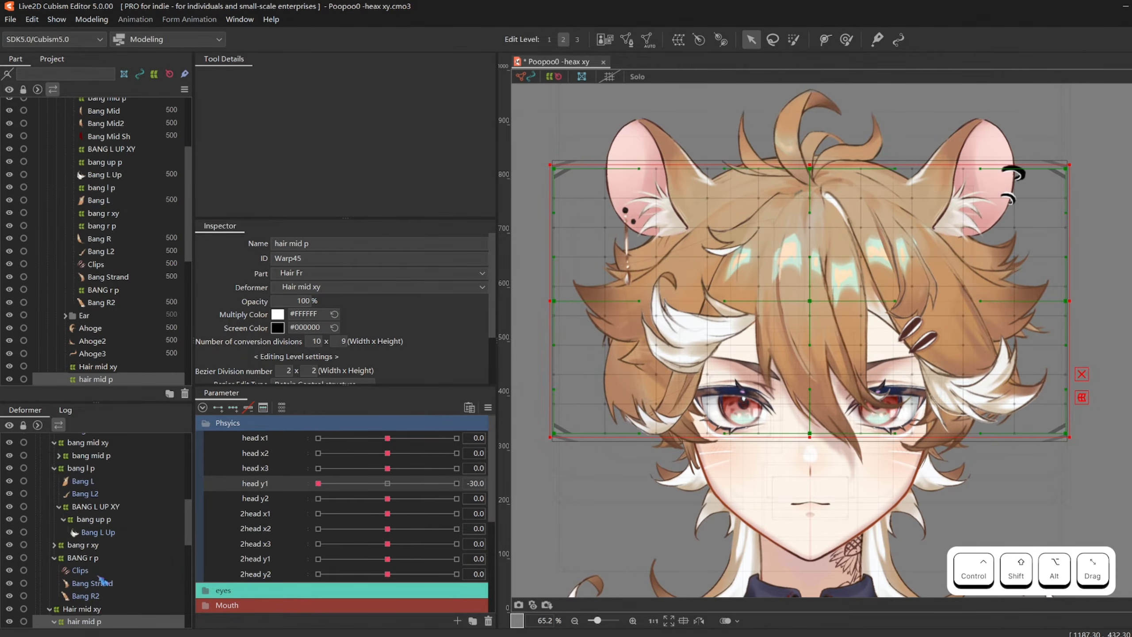
- Reset the parameters to 0.0 and key hair mid p on head x1, x2, x3, y1 and y2
scroll(102, 581, "down", 3)
left_click(89, 541)
key("ctrl+shift+a")
left_click(401, 330)
left_click(404, 375)
type("40")
key("Return")
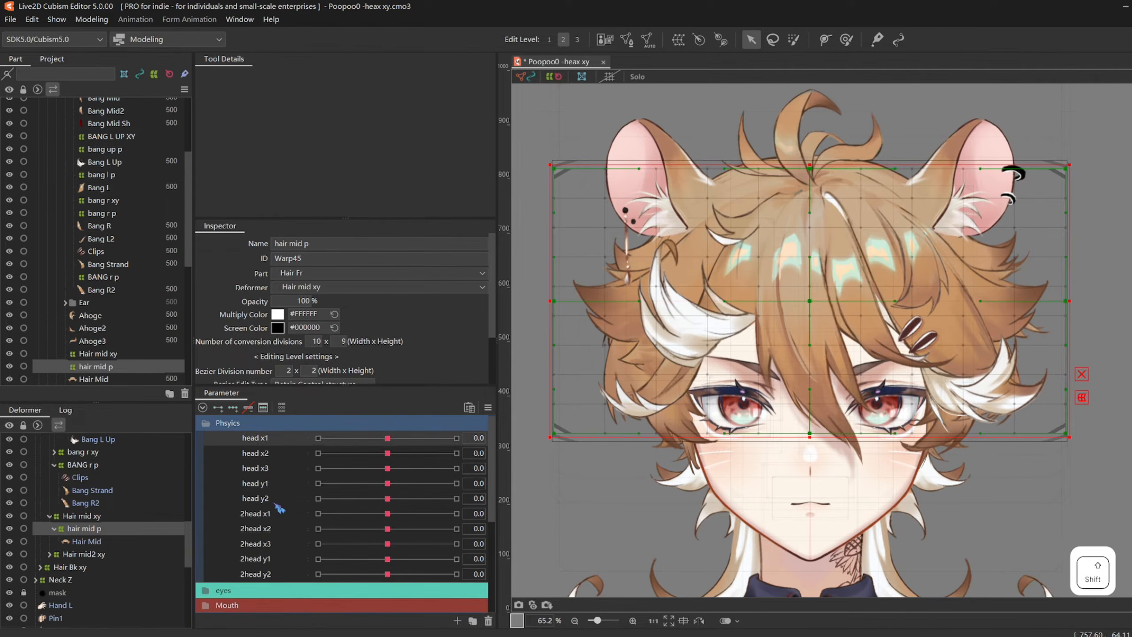
left_click(672, 266, "shift")
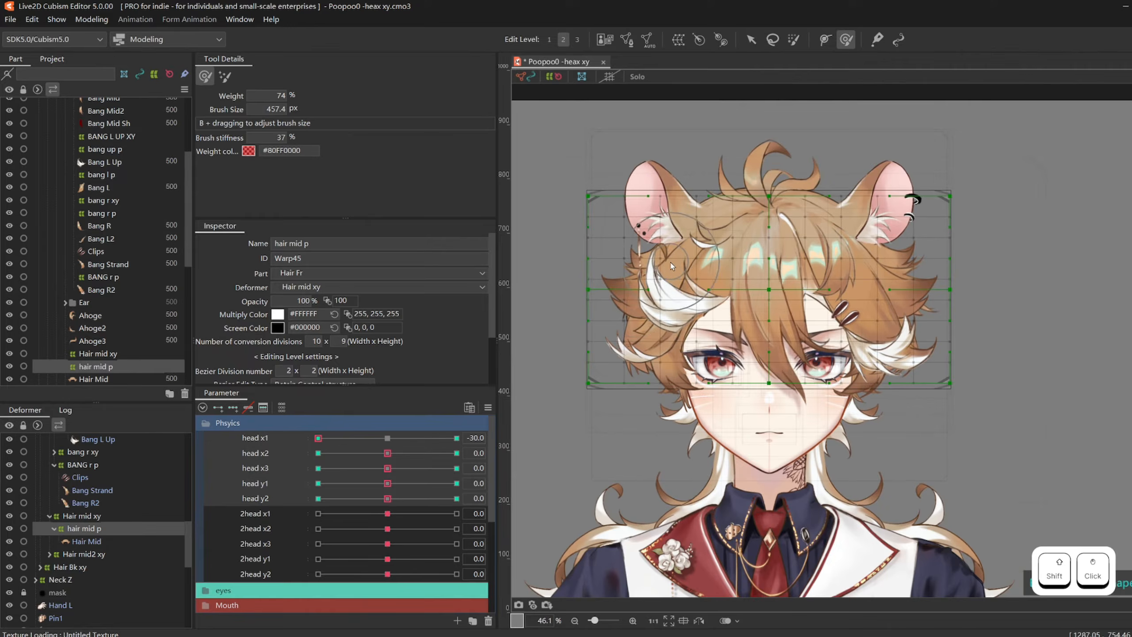
- Shape hair mid p for head x1 and head x2 and mirror the shape to the opposite extreme with Reflect Motion
left_click_drag(318, 437, 387, 453)
key("ctrl+z")
left_click(488, 407)
left_click(552, 524)
left_click(631, 441)
- Shape hair mid p at head x3 -30.0, mirror it with Reflect Motion and reset head x3 to 0.0
left_click_drag(388, 468, 318, 468)
left_click(488, 408)
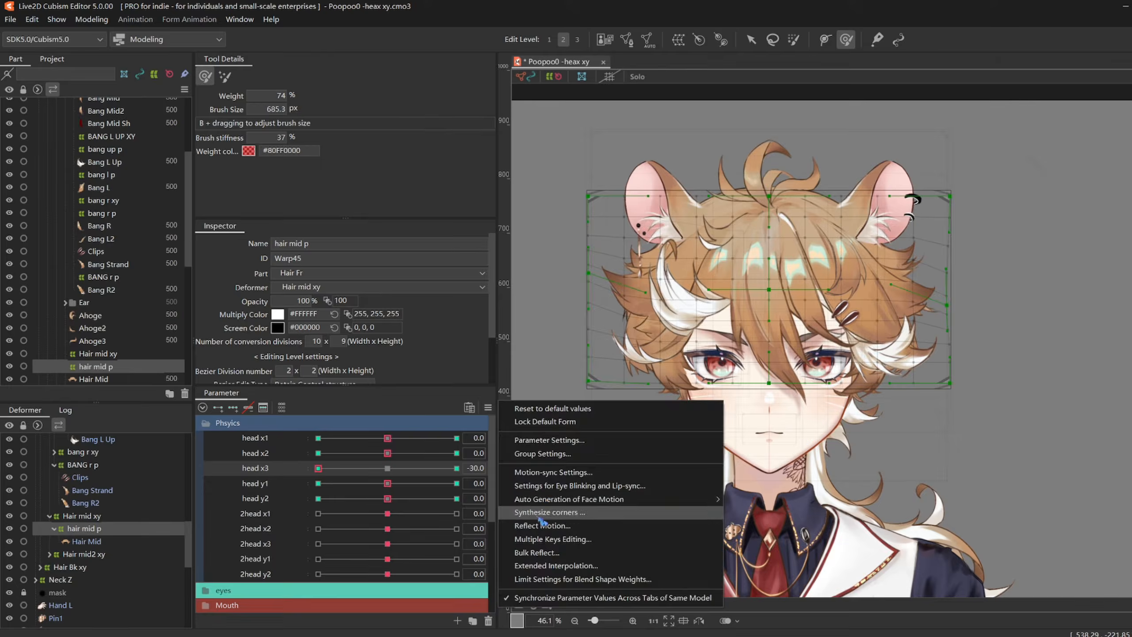
left_click(546, 525)
left_click(631, 442)
left_click(387, 469)
- Shape hair mid p at head y1 -30.0 and 30.0 and at head y2 -30.0, with 11 x 9 conversion divisions
left_click(318, 484)
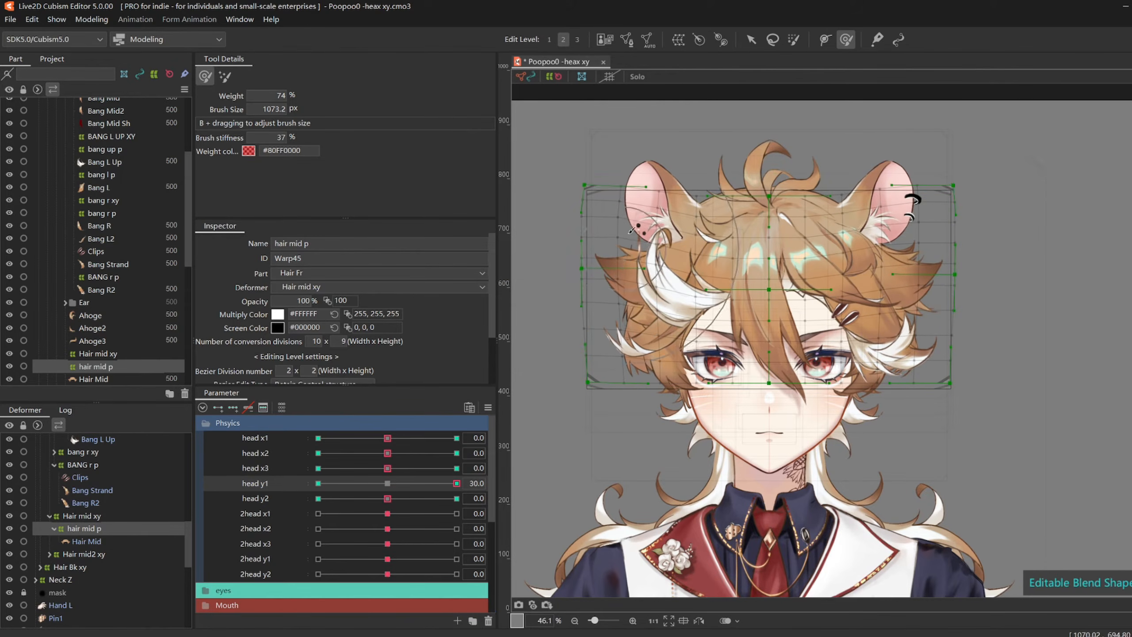
left_click_drag(386, 496, 318, 498)
key("b")
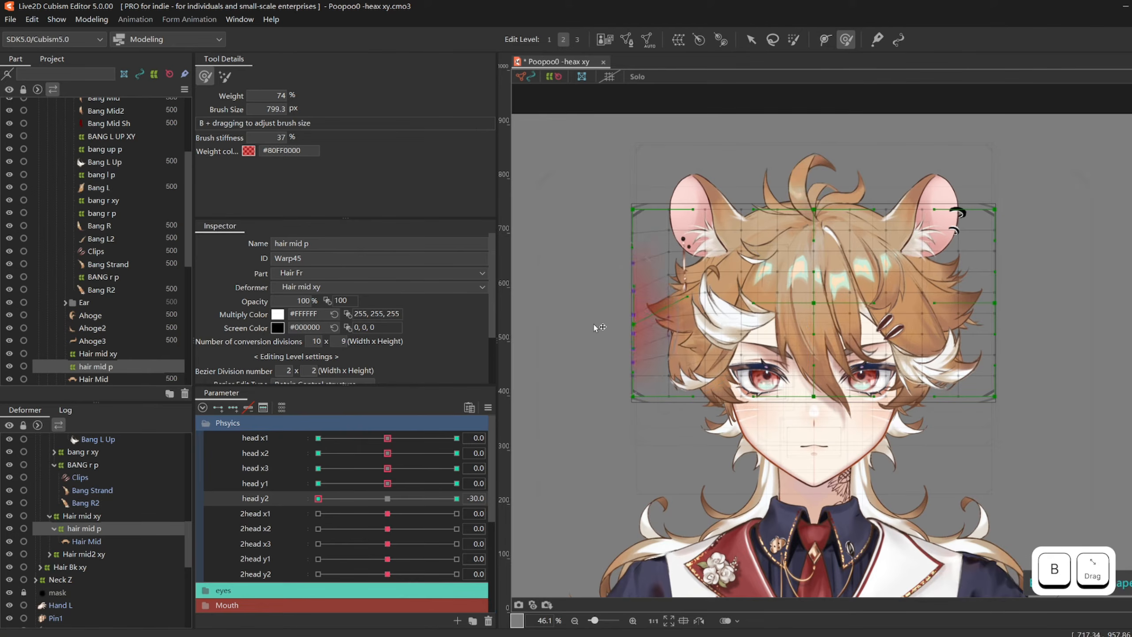
key("ctrl+z")
key("ctrl+z")
key("ctrl+z")
key("ctrl+z")
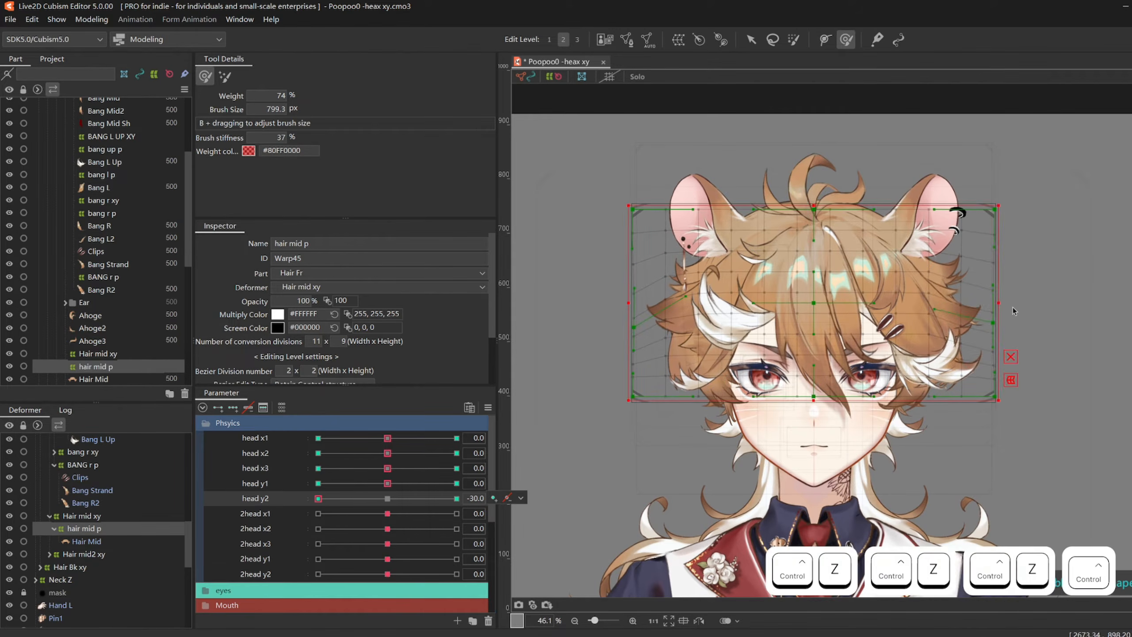
- Preview the hair mid p motion on the model in Physics Settings
left_click(91, 20)
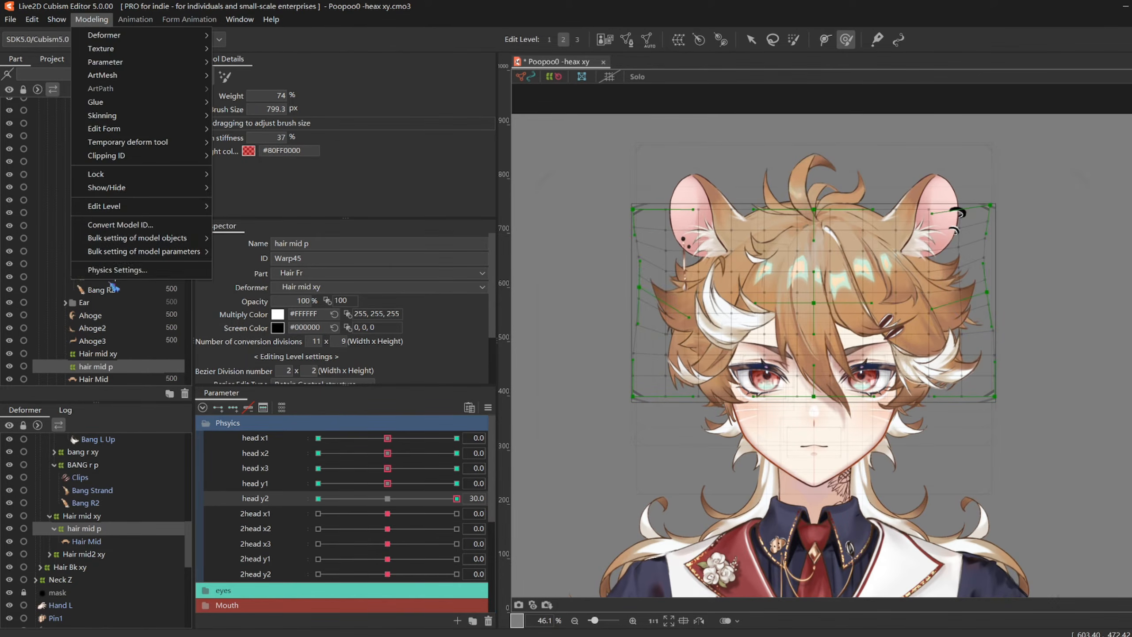
left_click(112, 269)
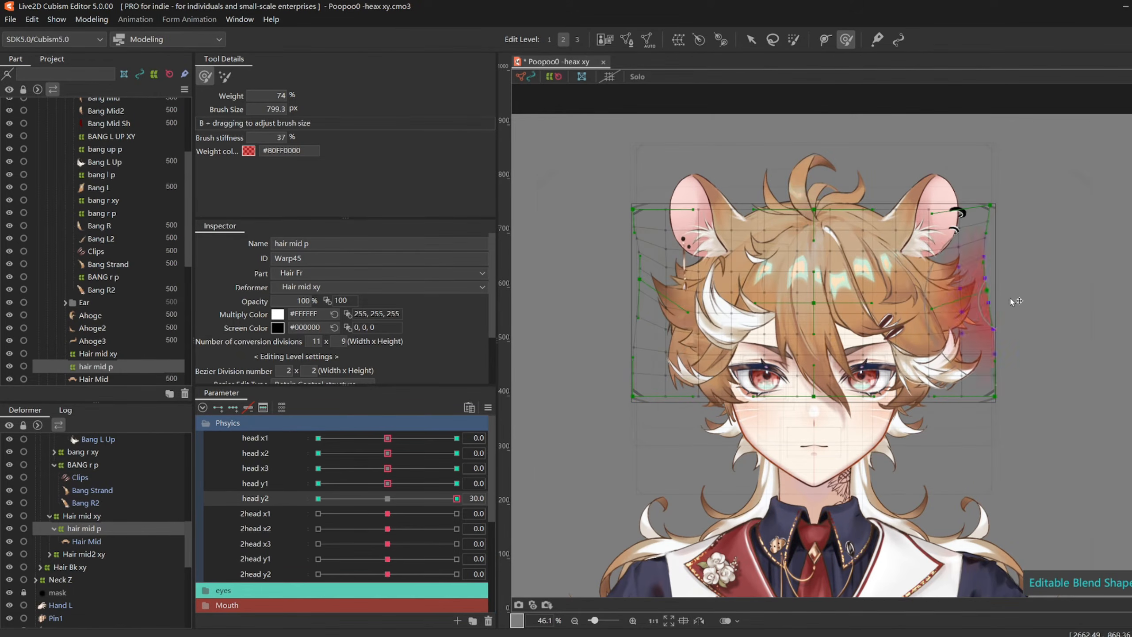
left_click(91, 20)
left_click(111, 269)
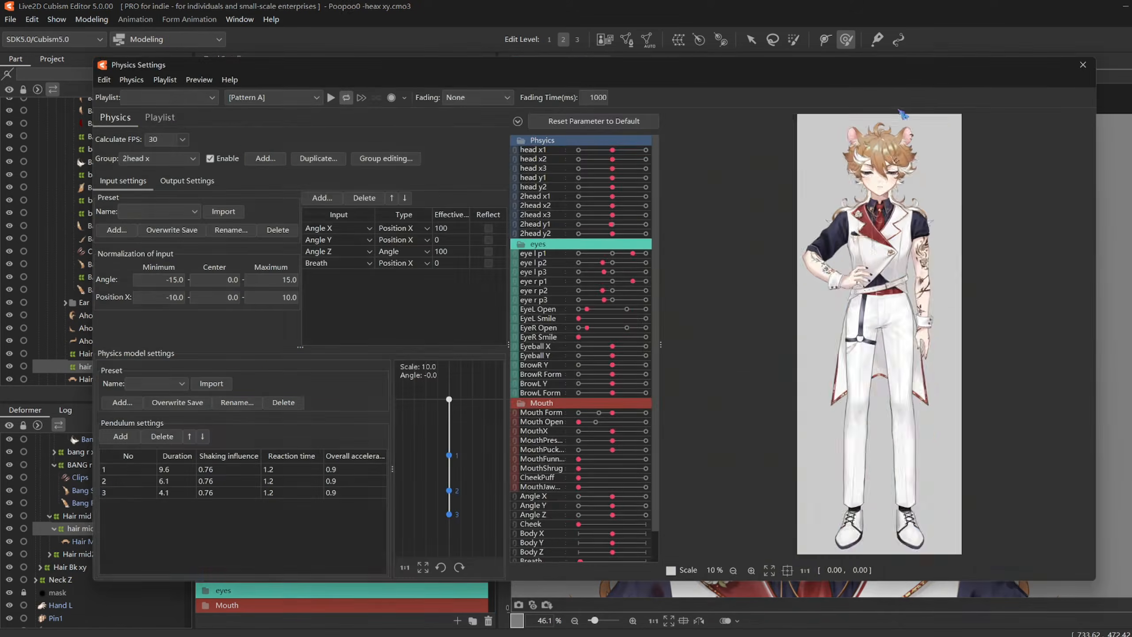
scroll(927, 169, "up", 5)
mouse_move(896, 206)
left_mouse_down()
mouse_move(949, 209)
mouse_move(775, 214)
mouse_move(913, 205)
left_mouse_up()
left_click(1091, 74)
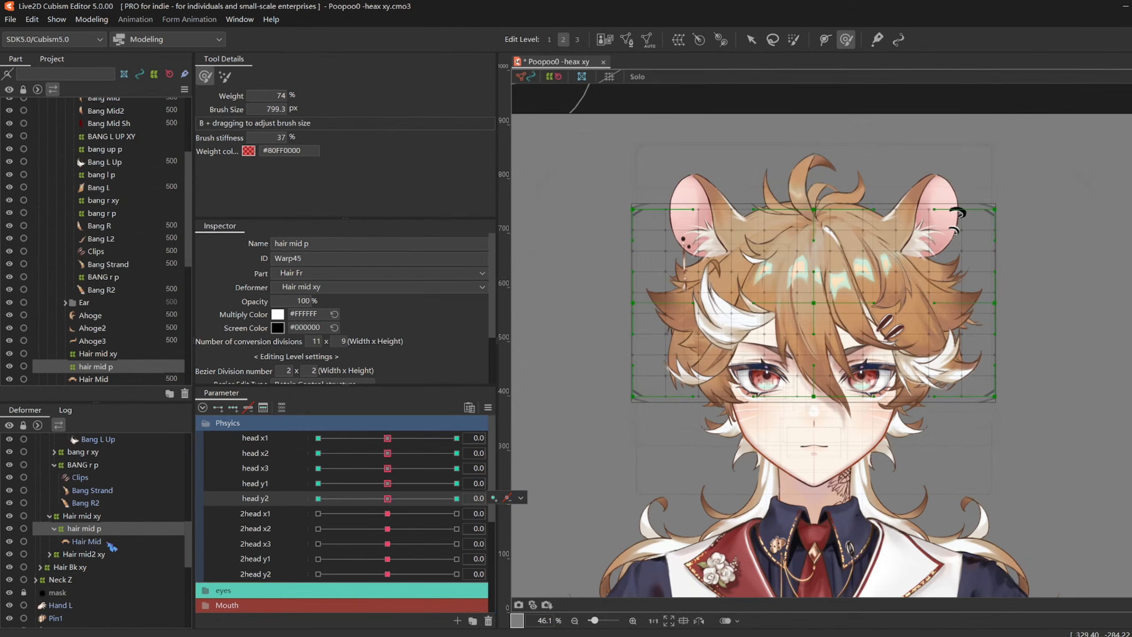
- Create a warp deformer named hair mid 2 p over Hair Mid2 with 10 x 7 conversion divisions and key it on 2head x1 through 2head y2
key("alt+z")
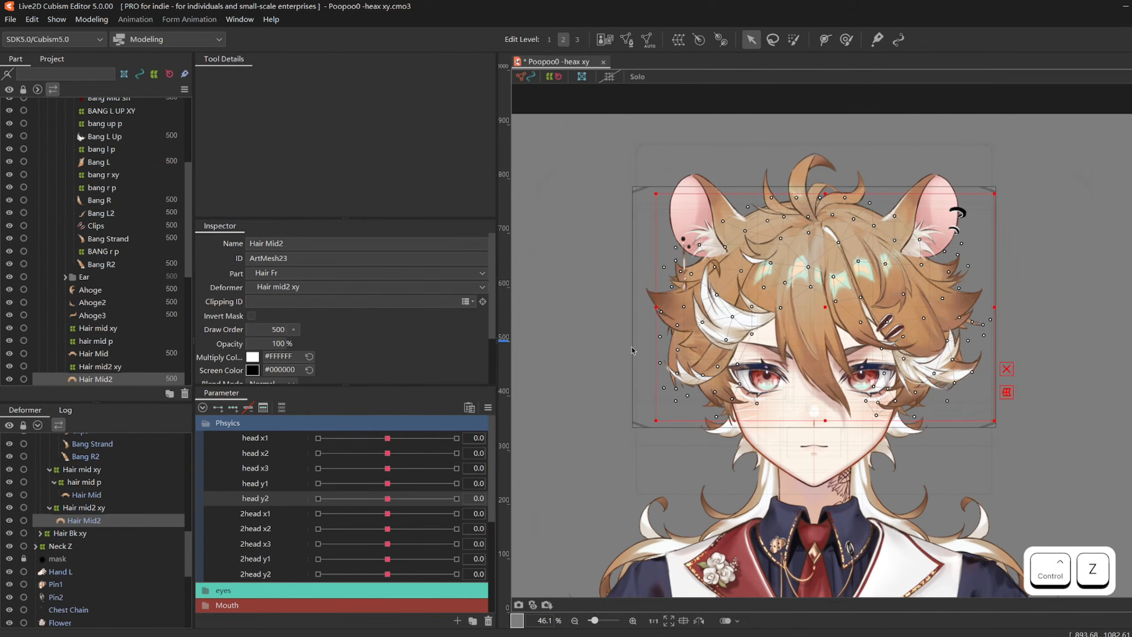
type("hair mid 2 p")
key("Return")
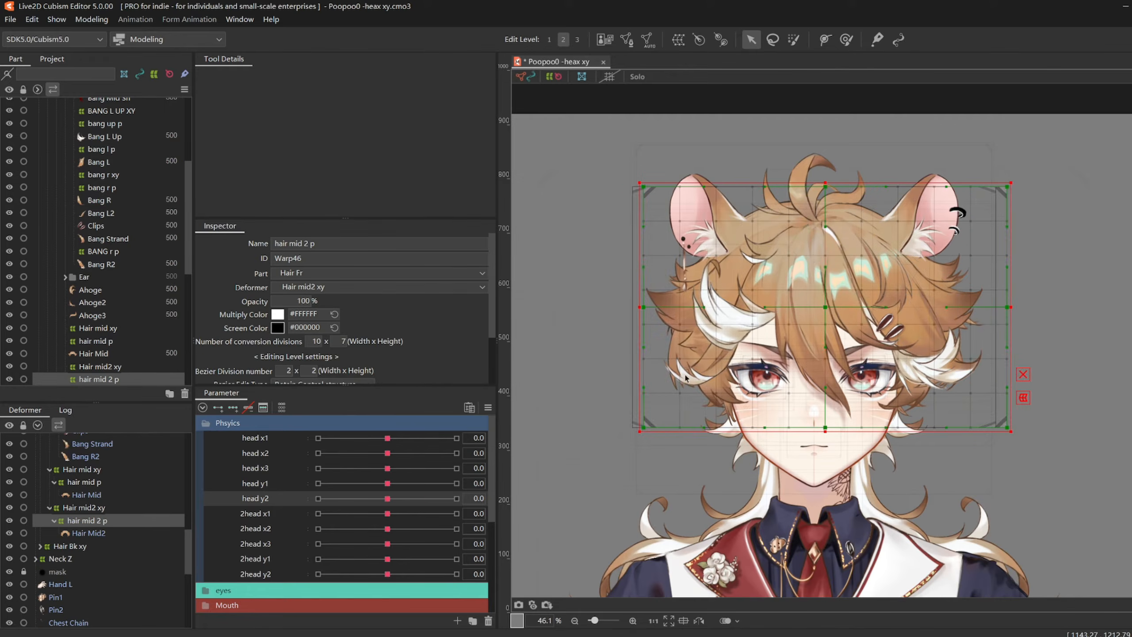
scroll(805, 122, "up", 2)
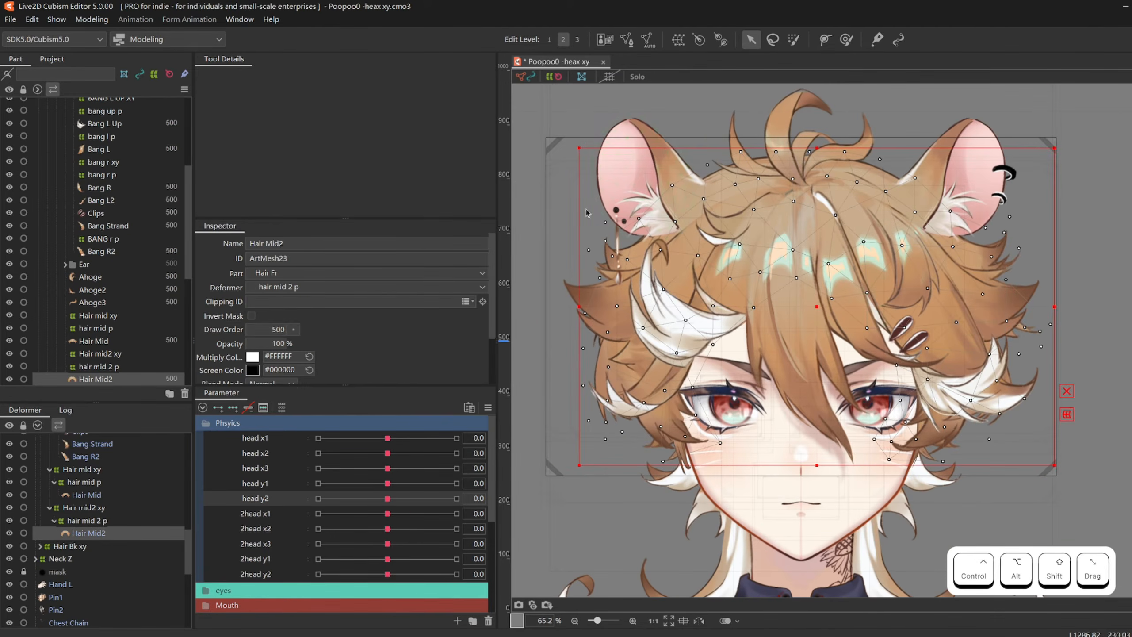
left_click(129, 521)
left_click(134, 532)
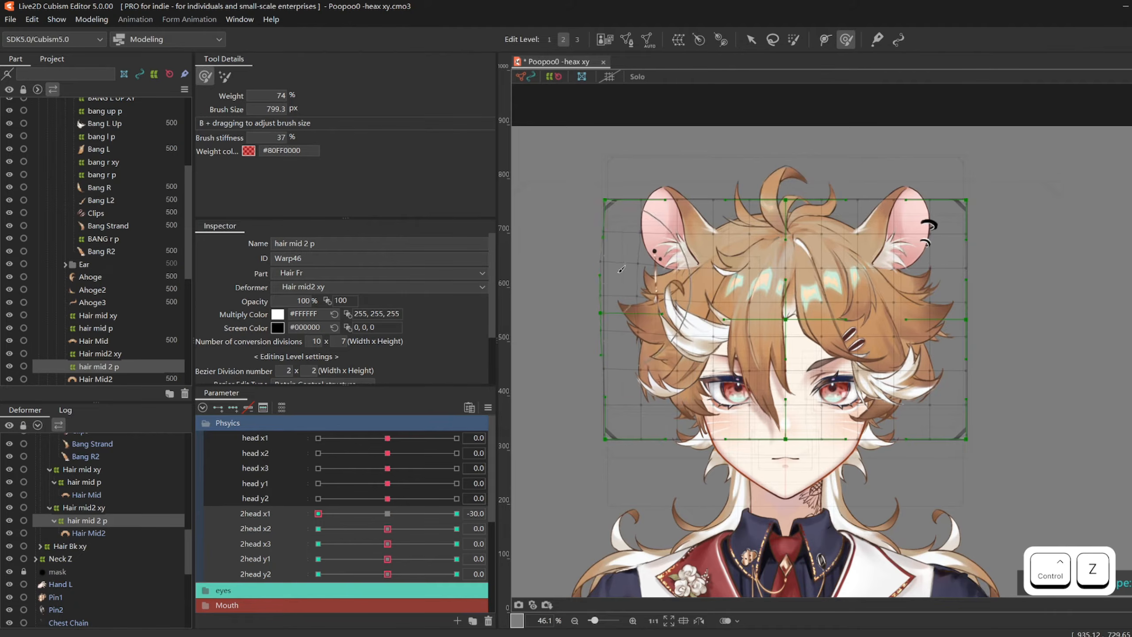
- Shape the sides and lower edge of hair mid 2 p at 2head x1 -30.0 and mirror it with Reflect Motion
left_click_drag(622, 269, 615, 269)
left_click_drag(971, 285, 958, 297)
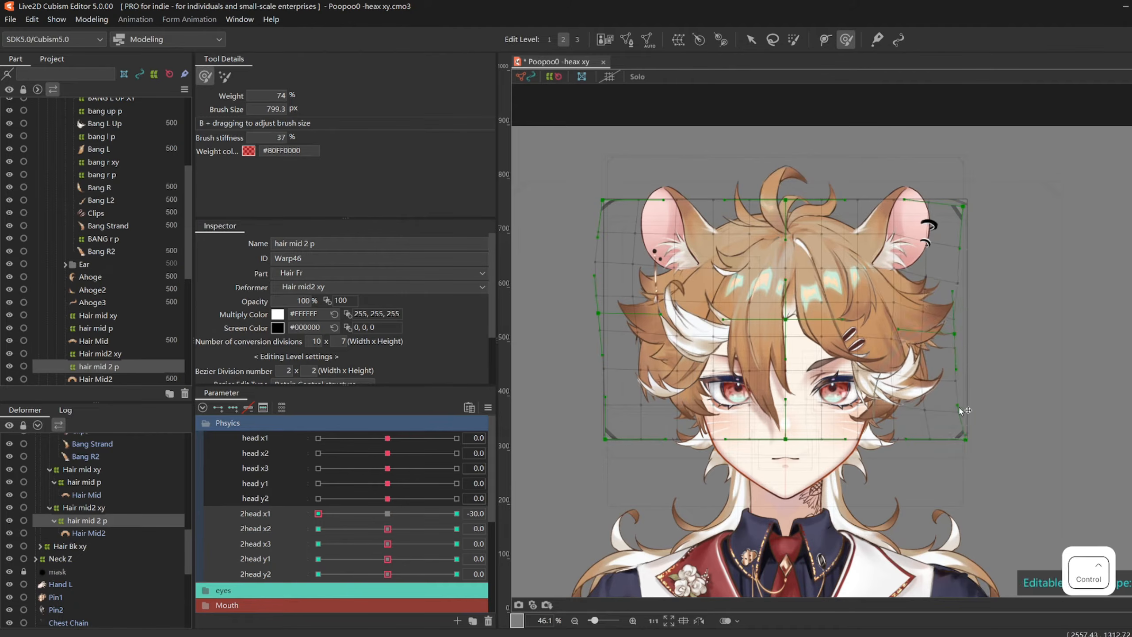
key("ctrl+z")
left_click_drag(961, 410, 938, 417)
left_click_drag(394, 514, 318, 514)
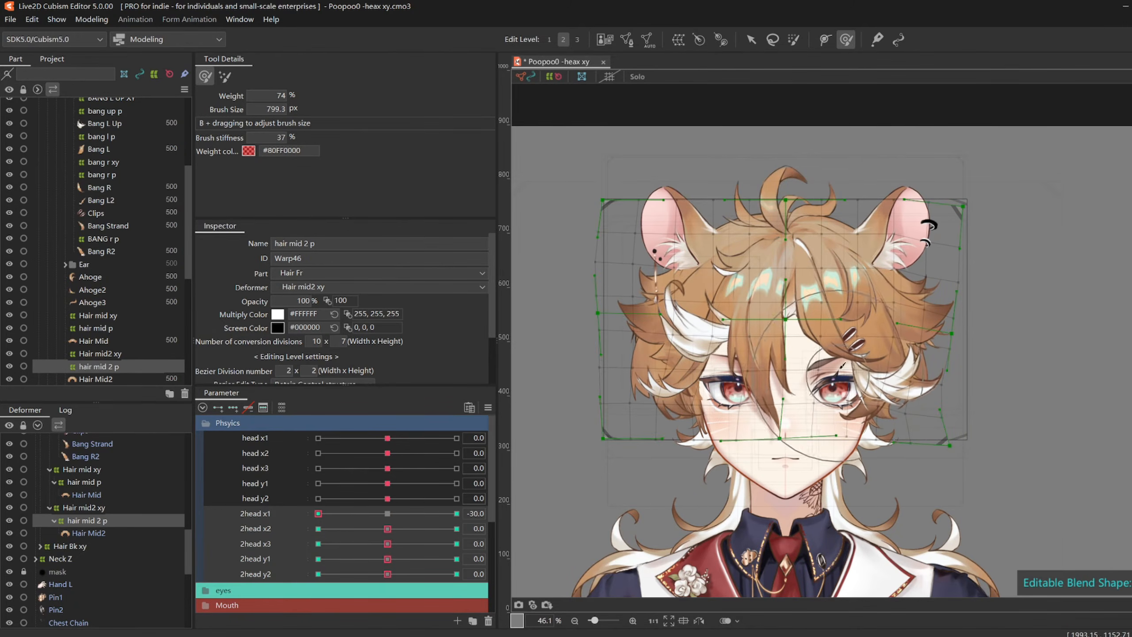
left_click_drag(742, 359, 729, 360)
right_click(256, 514)
left_click(574, 442)
- Reset 2head x1 to 0.0, shape hair mid 2 p at 2head x2 -30.0 and mirror it with Reflect Motion
left_click_drag(319, 514, 387, 514)
left_click_drag(388, 529, 318, 529)
left_click_drag(958, 409, 935, 417)
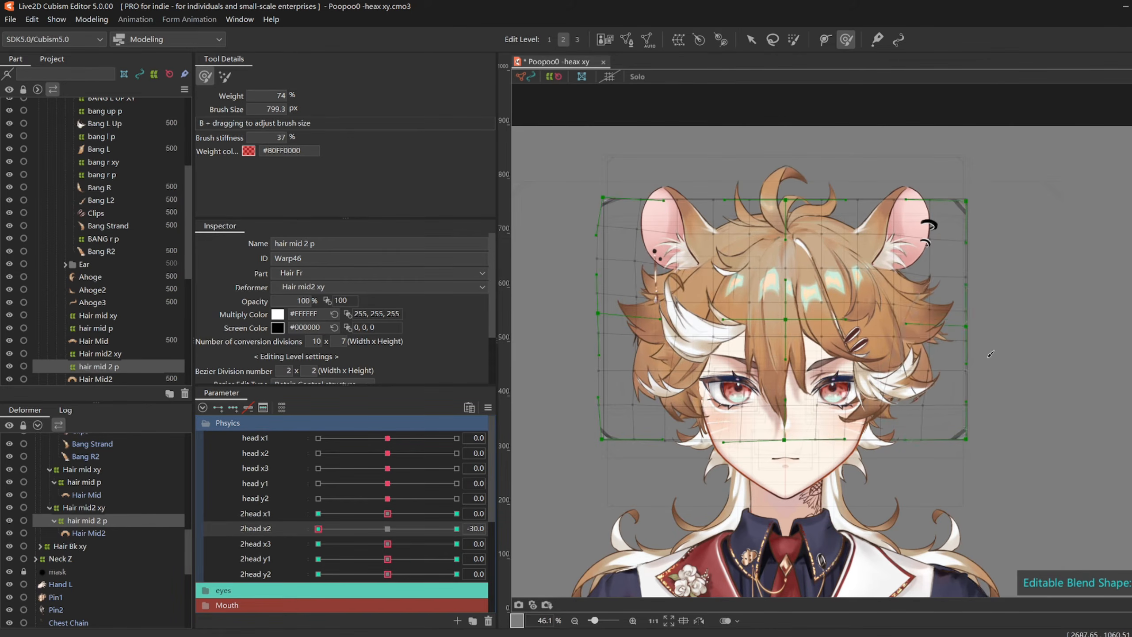
mouse_move(399, 529)
left_mouse_down()
mouse_move(318, 529)
mouse_move(387, 529)
left_mouse_up()
left_click(488, 407)
left_click(543, 526)
left_click(580, 444)
- Shape the lower edge of hair mid 2 p at 2head x3 -30.0 with a 395.1 px brush and mirror it with Reflect Motion
left_click_drag(387, 544, 318, 543)
scroll(732, 445, "up", 2)
left_click_drag(889, 429, 872, 415)
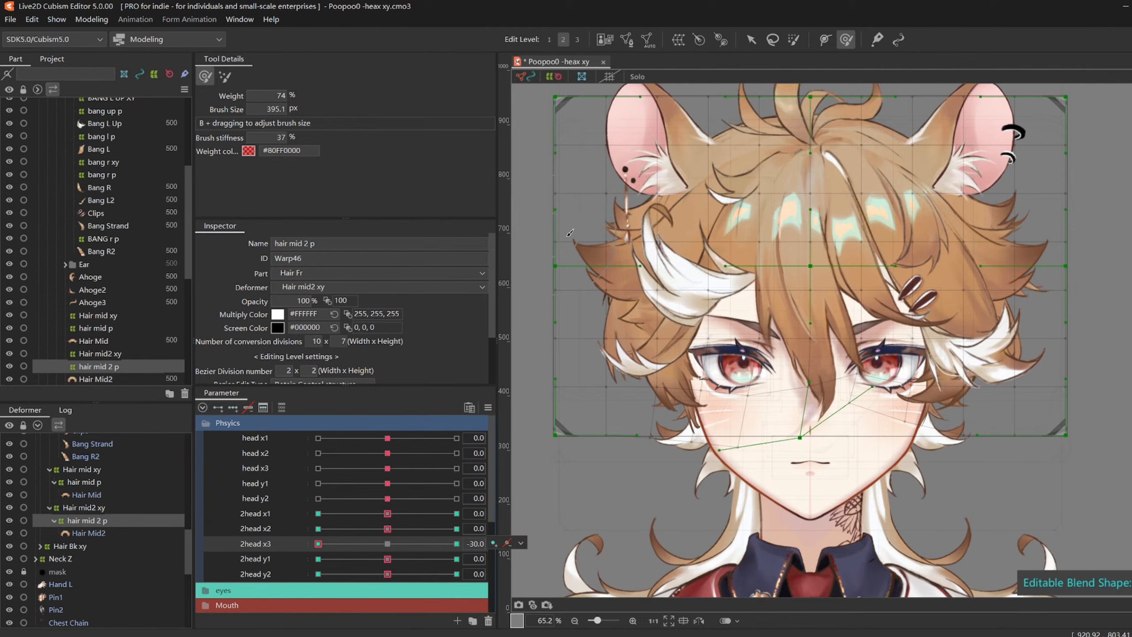
left_click(488, 407)
left_click(543, 526)
left_click(579, 444)
mouse_move(319, 544)
left_mouse_down()
mouse_move(496, 529)
mouse_move(387, 544)
left_mouse_up()
- Shape hair mid 2 p at 2head y1 -30.0 and 30.0 with the deform brush at 1151.9 px
left_click_drag(388, 559, 272, 538)
scroll(696, 286, "down", 2)
left_click_drag(573, 203, 576, 215)
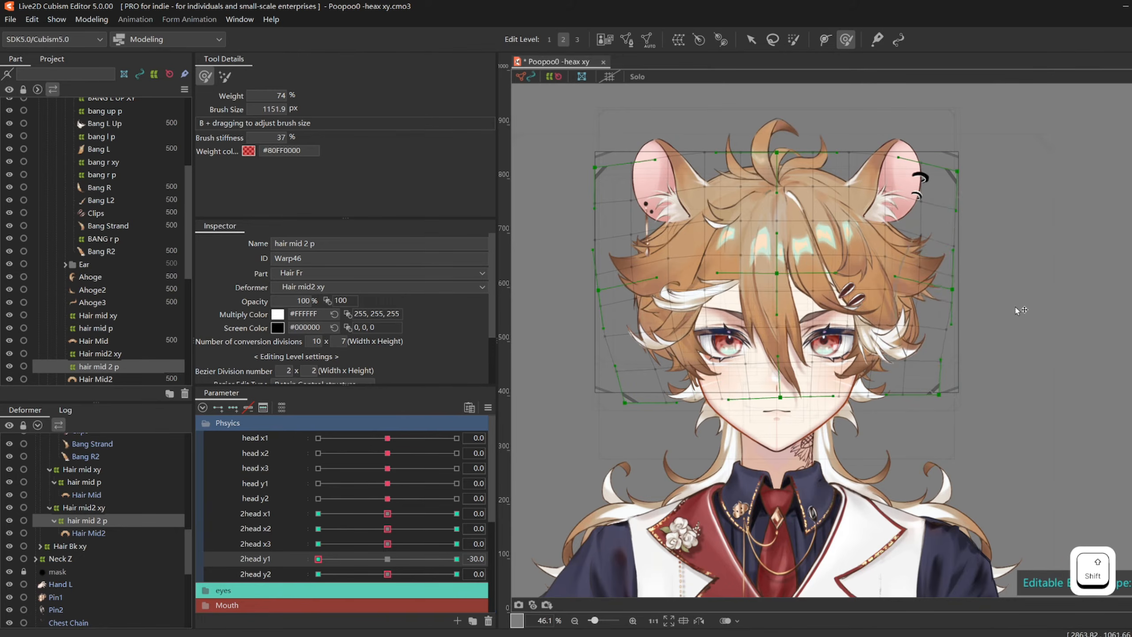
left_click_drag(319, 559, 499, 559)
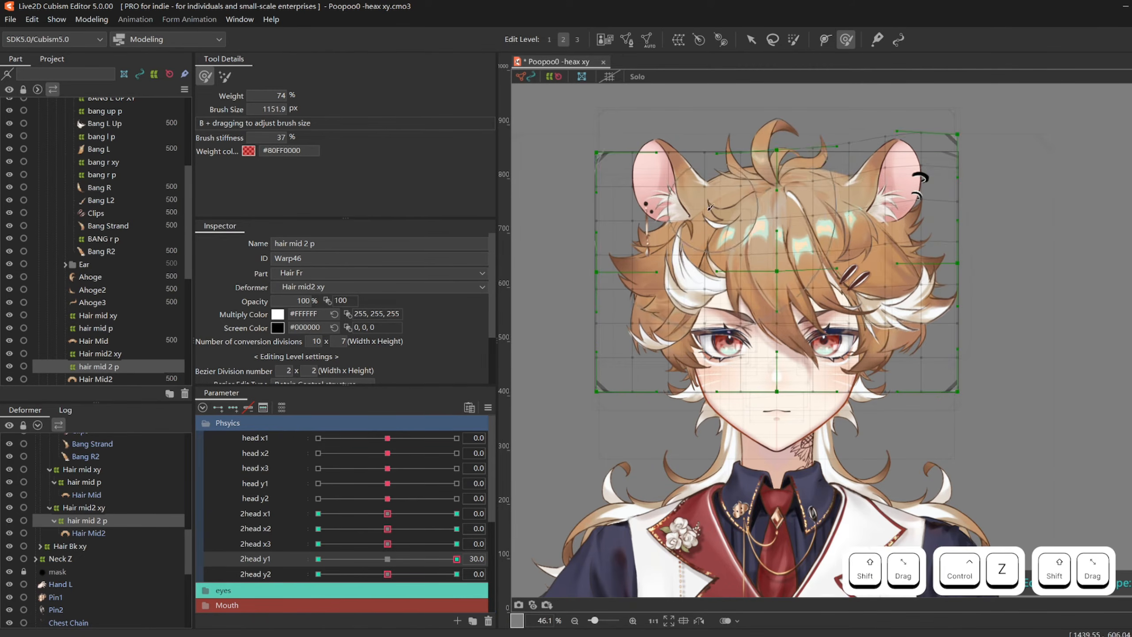
left_click_drag(641, 218, 633, 185)
mouse_move(456, 559)
left_mouse_down()
mouse_move(353, 551)
mouse_move(440, 556)
left_mouse_up()
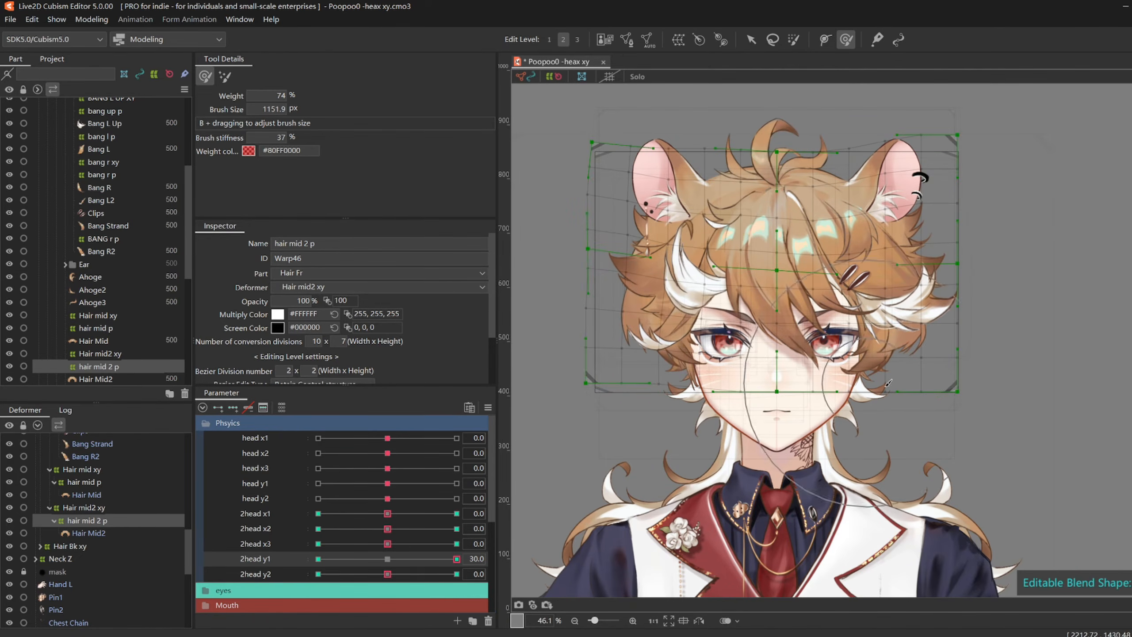
left_click_drag(888, 382, 887, 363)
key("ctrl+z")
- Shape the lower edge of hair mid 2 p at 2head y2 -30.0 with the deform brush reduced to 419.5 px
mouse_move(456, 559)
left_mouse_down()
mouse_move(323, 559)
mouse_move(462, 530)
mouse_move(311, 560)
mouse_move(457, 559)
mouse_move(315, 574)
left_mouse_up()
key("b")
left_click_drag(802, 370, 731, 369)
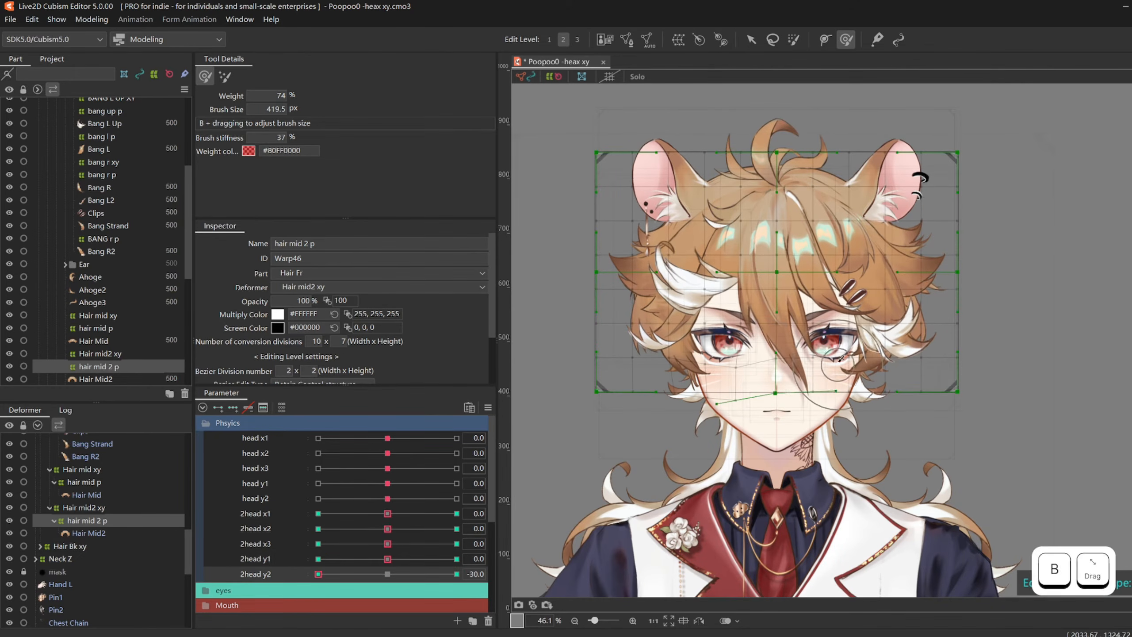
- Try moving the Hair Mid artmesh between the two Hair Mid2 parts in the part order
key("v")
scroll(671, 343, "up", 5)
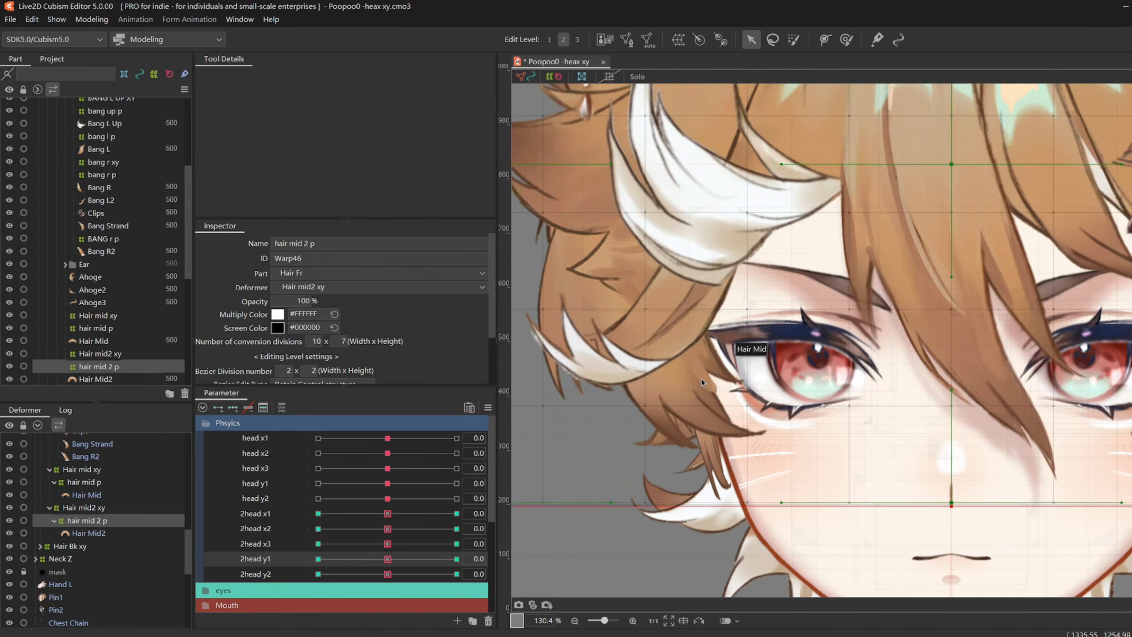
left_click(671, 346)
left_click_drag(671, 346, 631, 390)
key("ctrl+z")
scroll(124, 301, "down", 3)
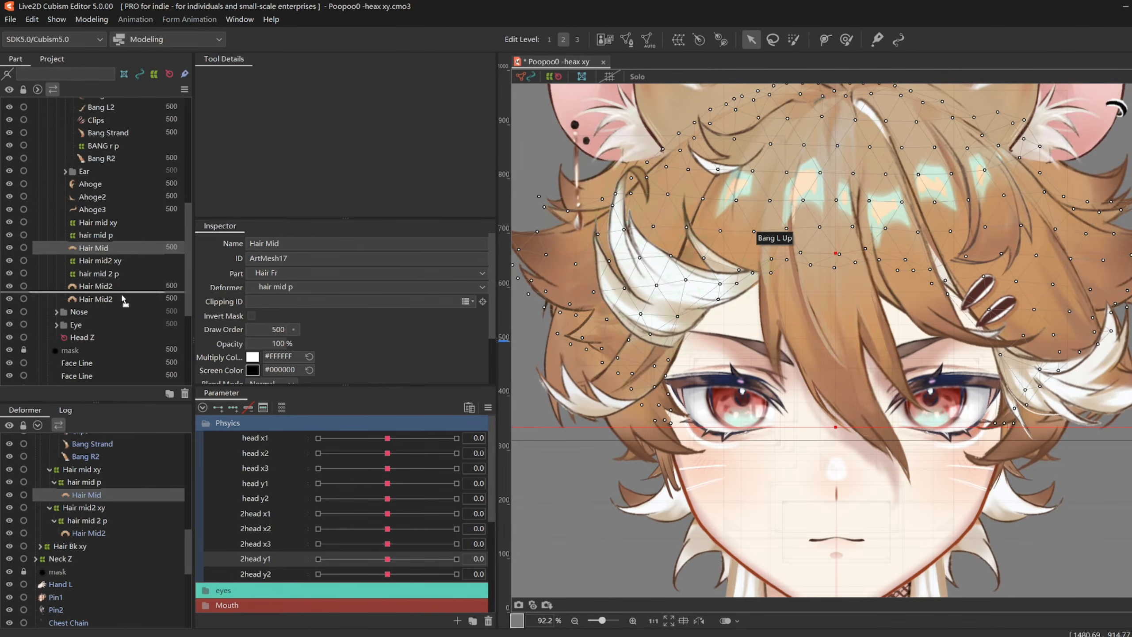
scroll(604, 294, "down", 2)
key("ctrl+z")
- Rework hair mid 2 p at 2head y1 -30.0 with the deform brush at 565.3 px
left_click(110, 469)
left_click(109, 507)
left_click(109, 520)
left_click_drag(387, 560, 302, 540)
key("b")
- Preview the hair mid 2 p motion in Physics Settings
left_click(92, 19)
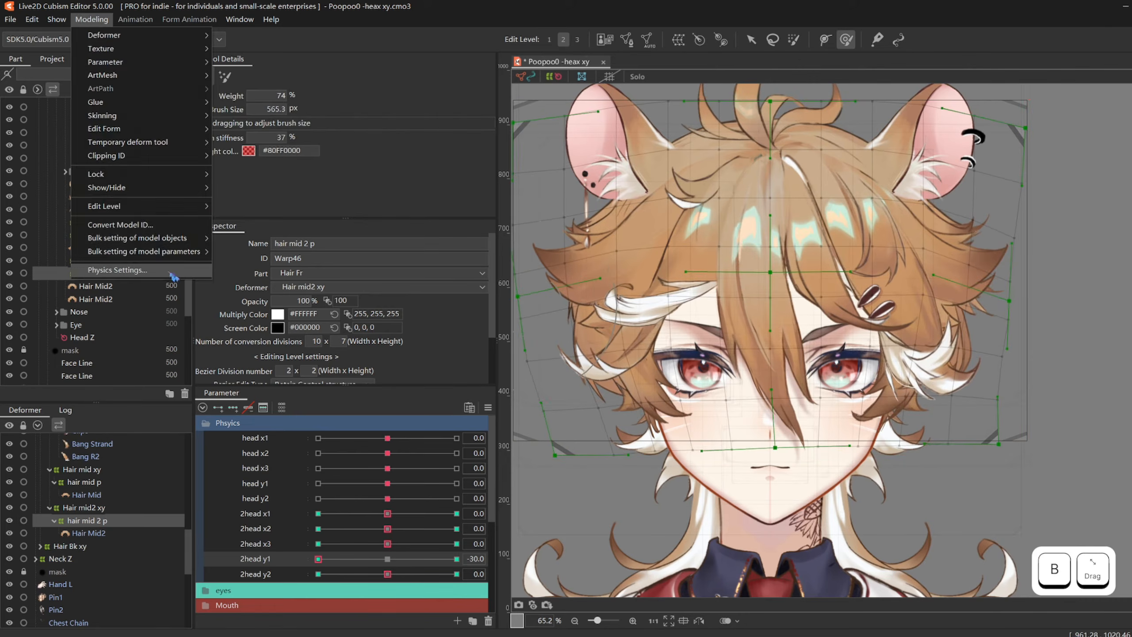
left_click(169, 270)
scroll(900, 120, "up", 2)
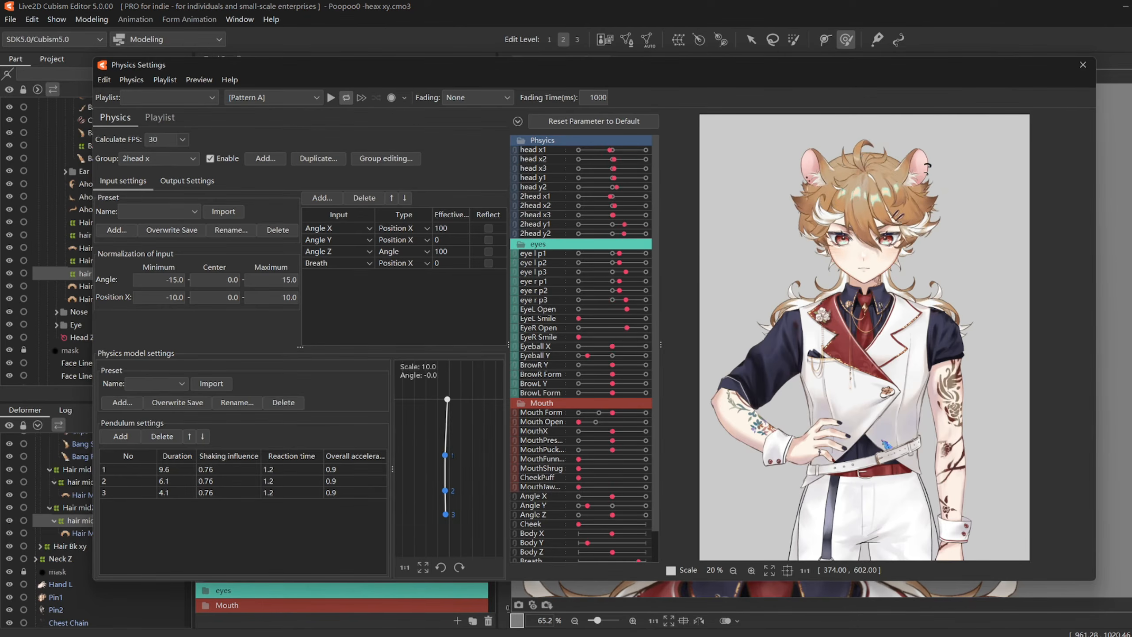
left_click(1083, 64)
- Reshape the lower edge of hair mid 2 p at 2head y1 30.0 with the deform brush
left_click(457, 559)
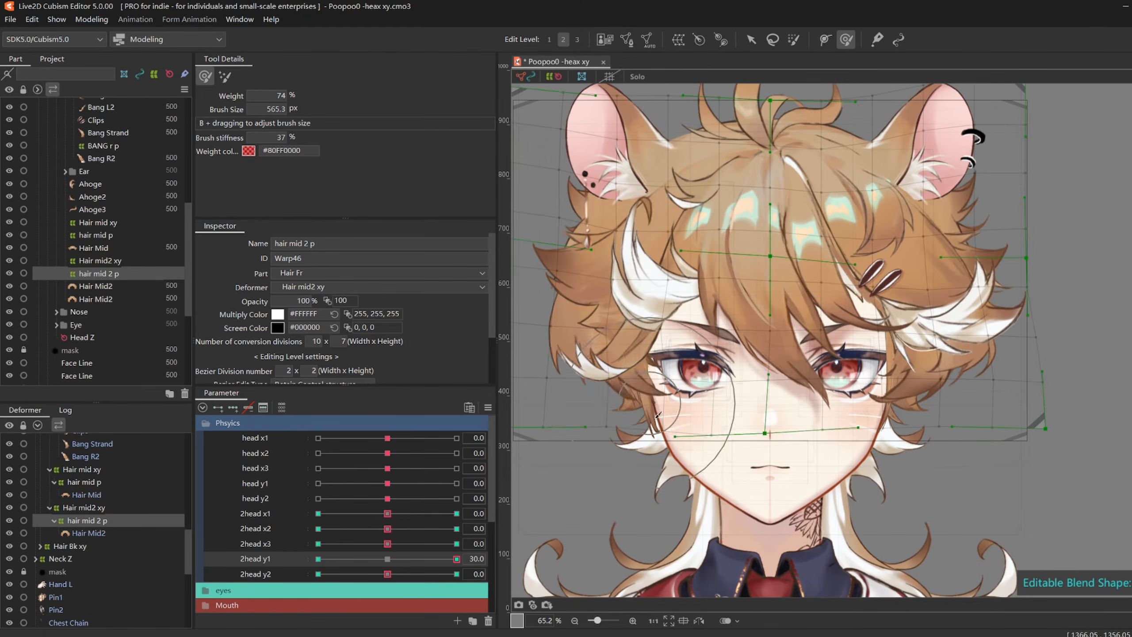
left_click(91, 19)
left_click(117, 245)
scroll(835, 393, "down", 4)
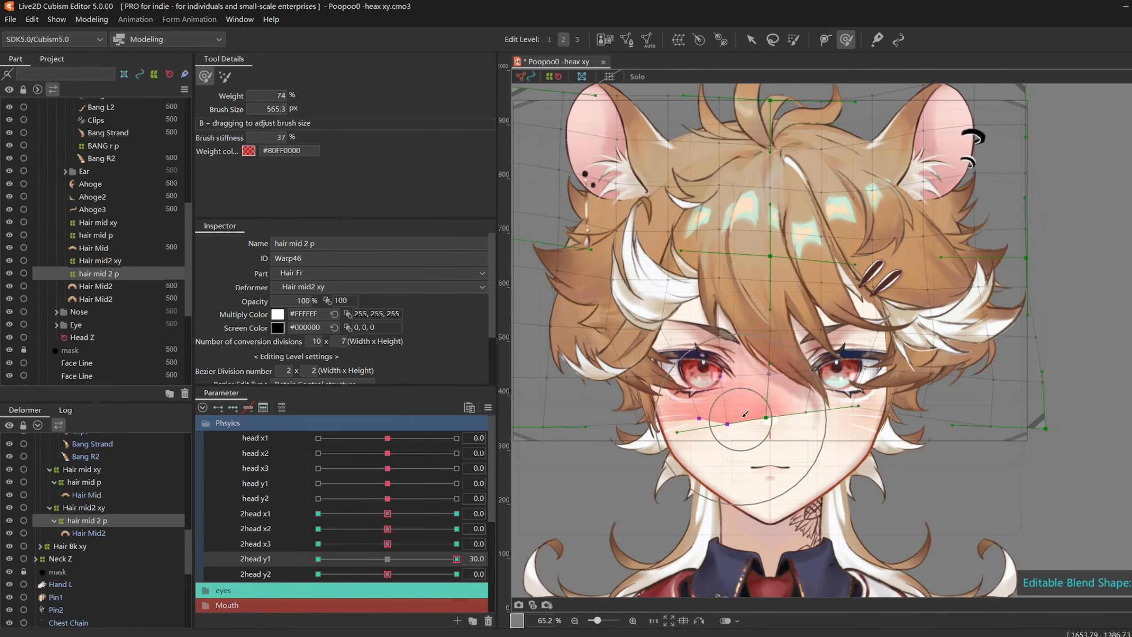
scroll(822, 455, "down", 2)
left_click(456, 558)
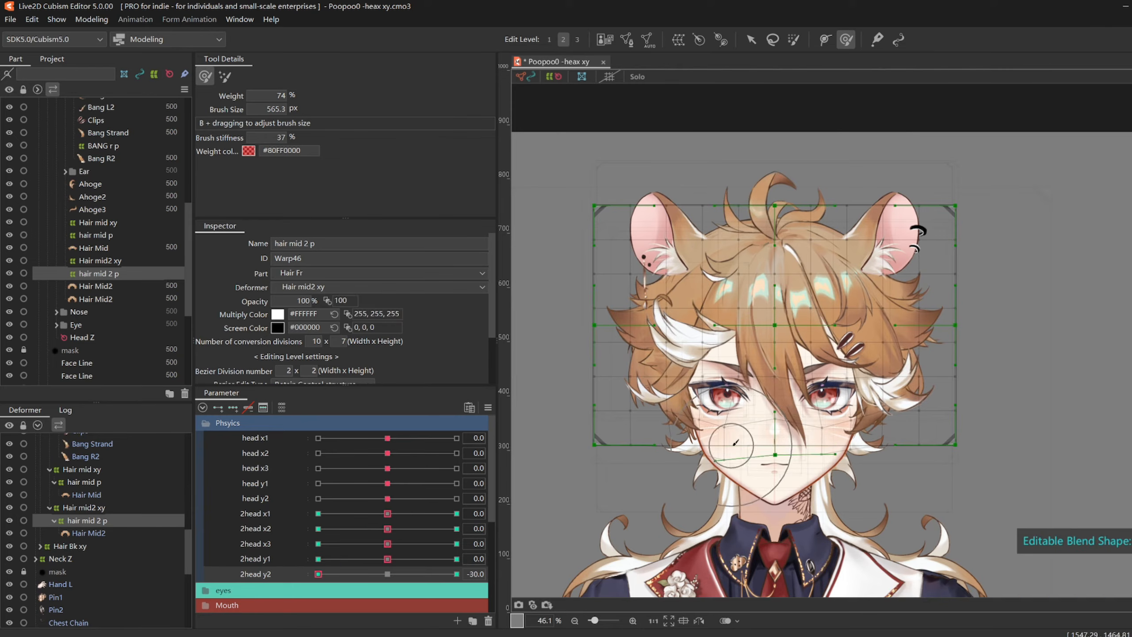
- Check hair mid 2 p at 2head y2 -30.0 and preview the middle hair motion in Physics Settings
scroll(773, 442, "up", 2)
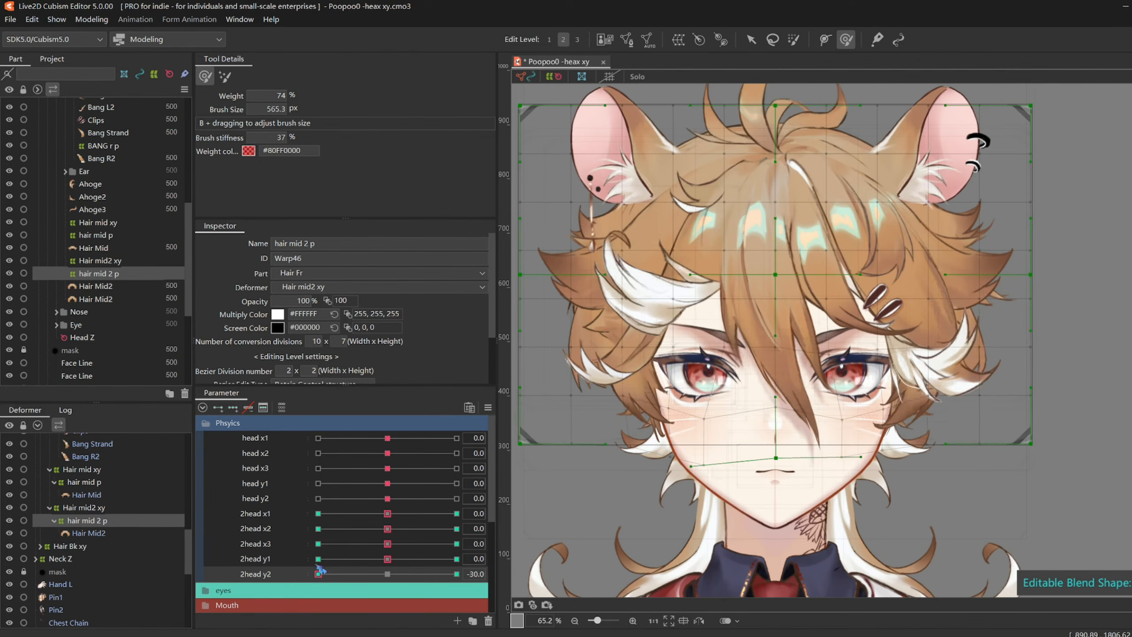
left_click_drag(765, 409, 808, 450)
left_click_drag(560, 403, 543, 394)
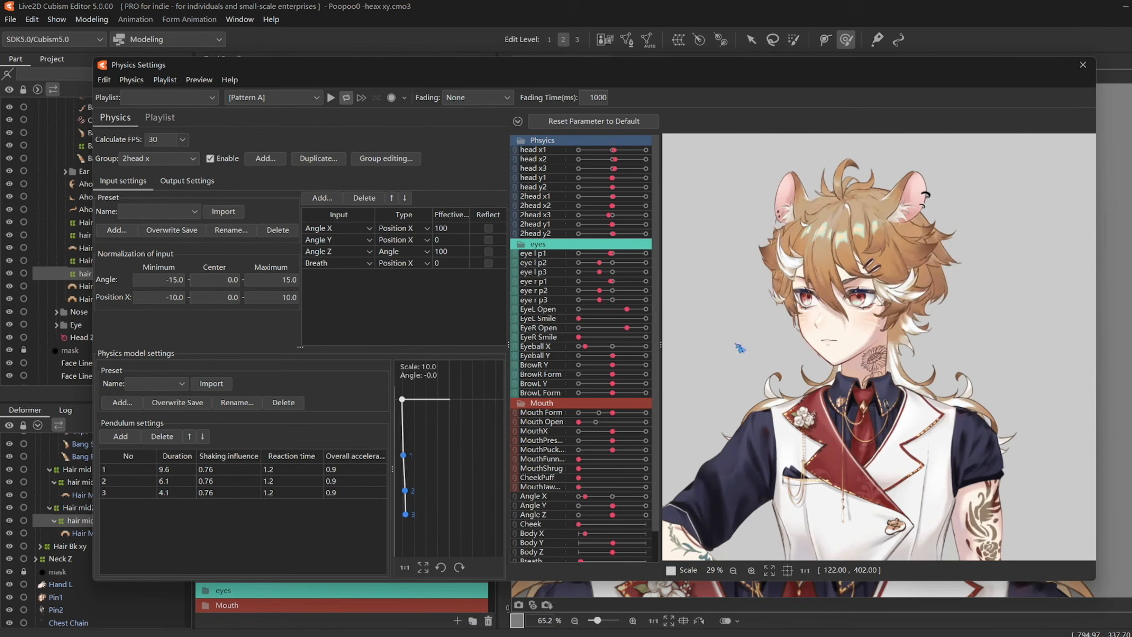
scroll(791, 363, "up", 2)
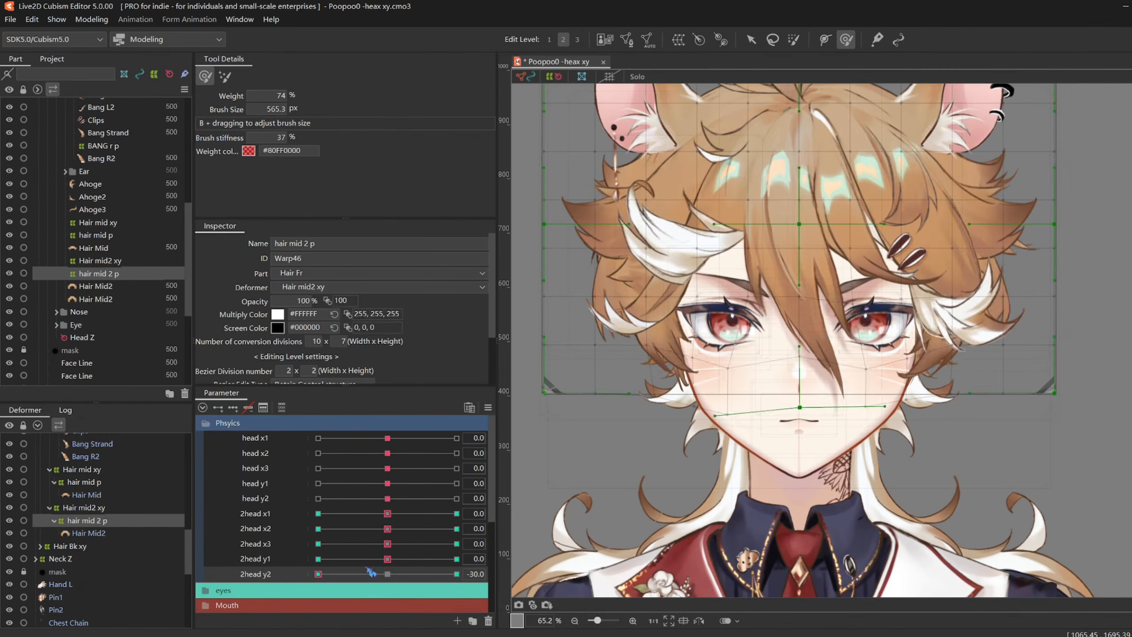
left_click(118, 299)
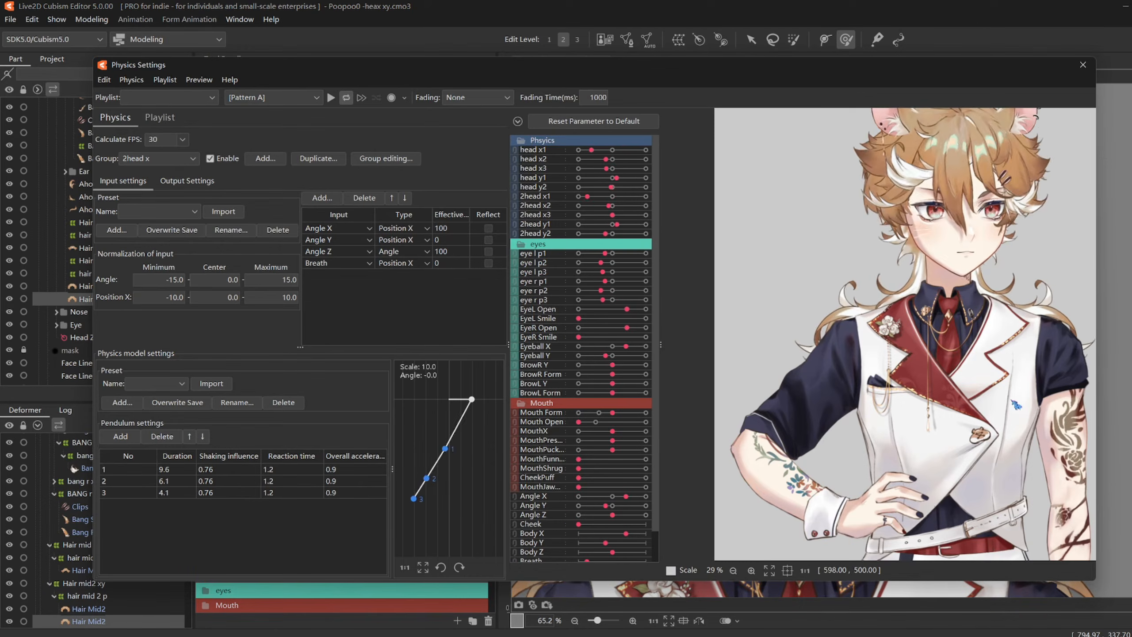
left_click_drag(1016, 405, 1068, 359)
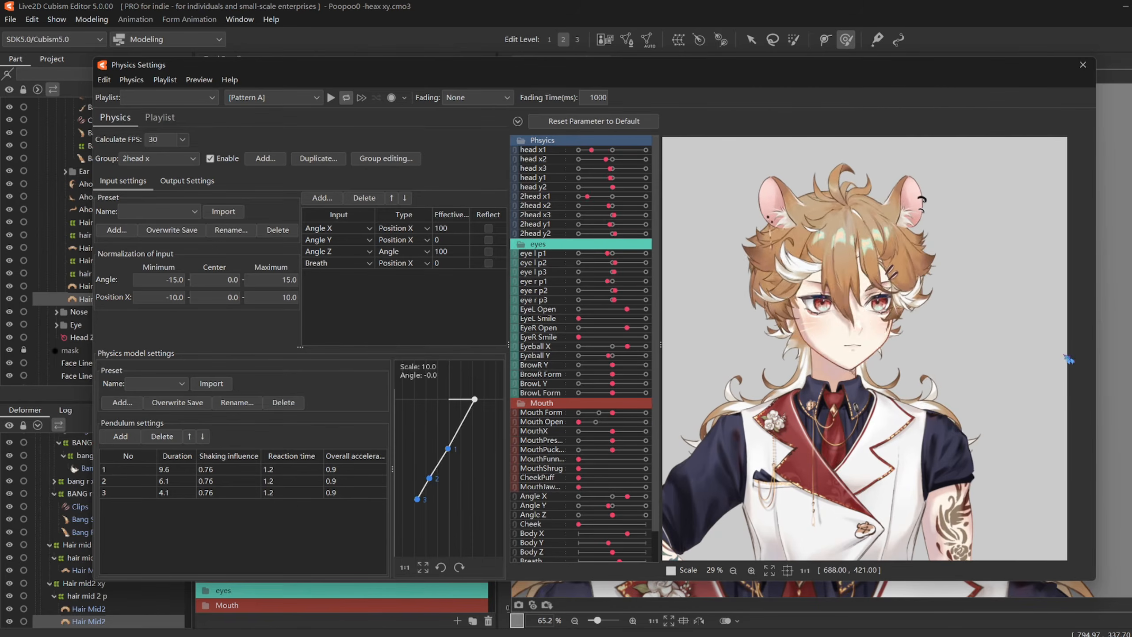
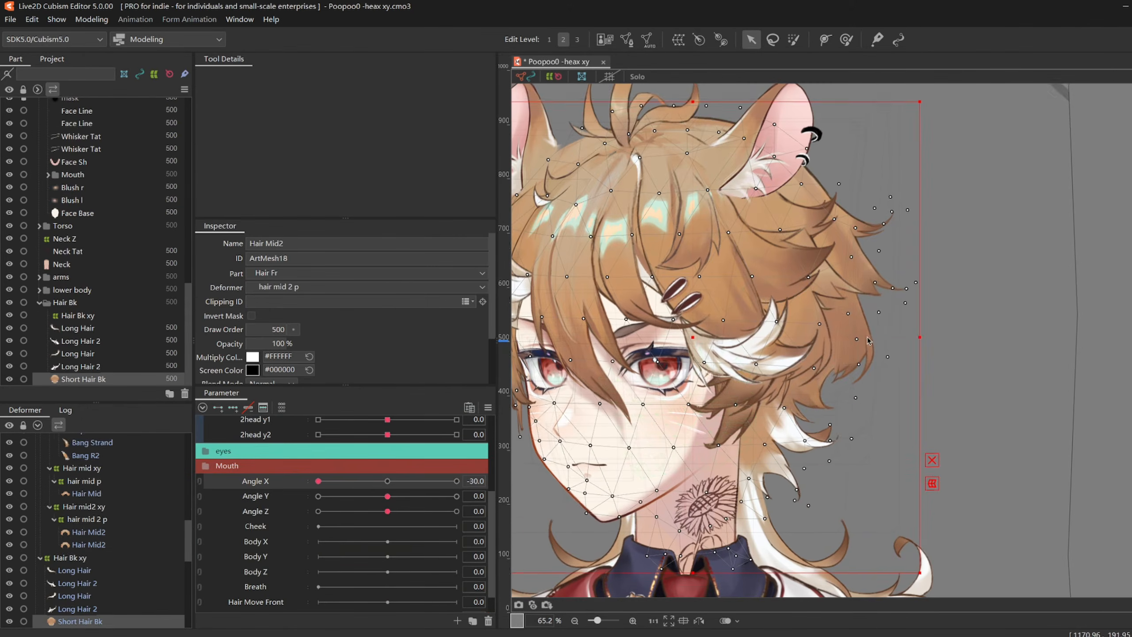
- Save the model and create a warp deformer named ahoge p as parent of Ahoge, Ahoge2 and Ahoge3
key("ctrl+s")
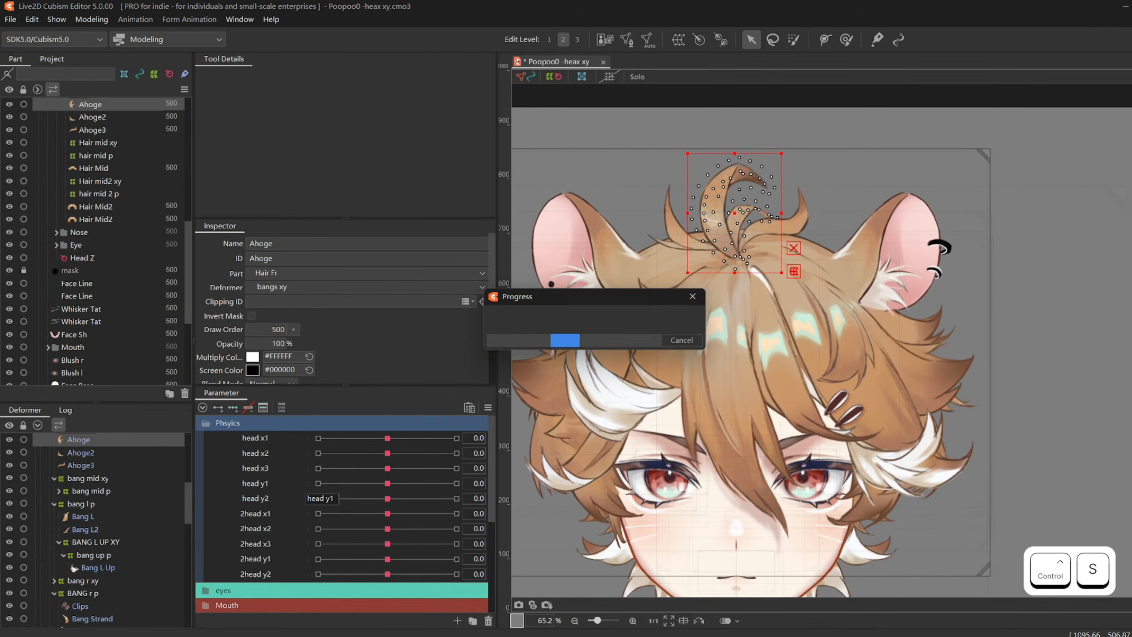
left_click(672, 215, "shift")
left_click(800, 214, "shift")
left_click(679, 39)
left_click_drag(627, 250, 511, 251)
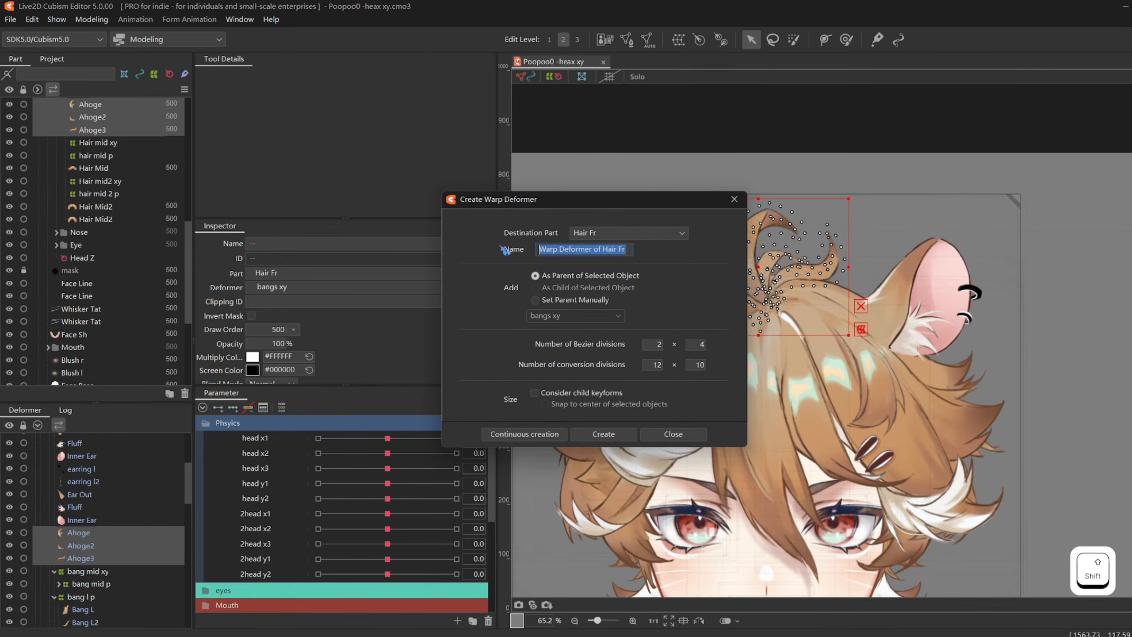
type("ahoge p")
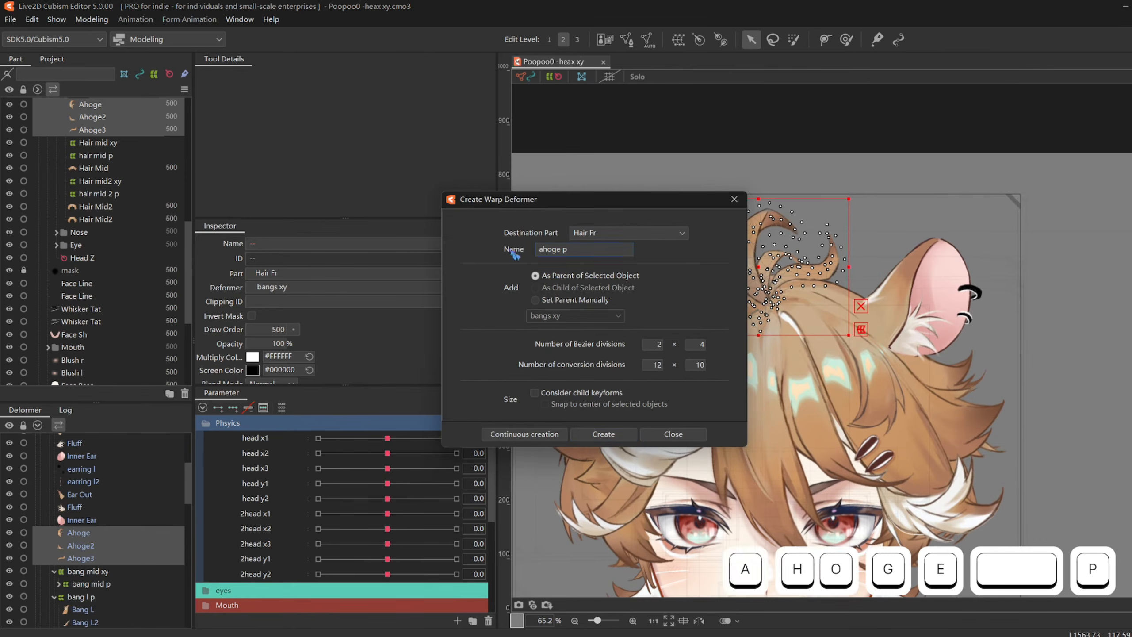
left_click(623, 437)
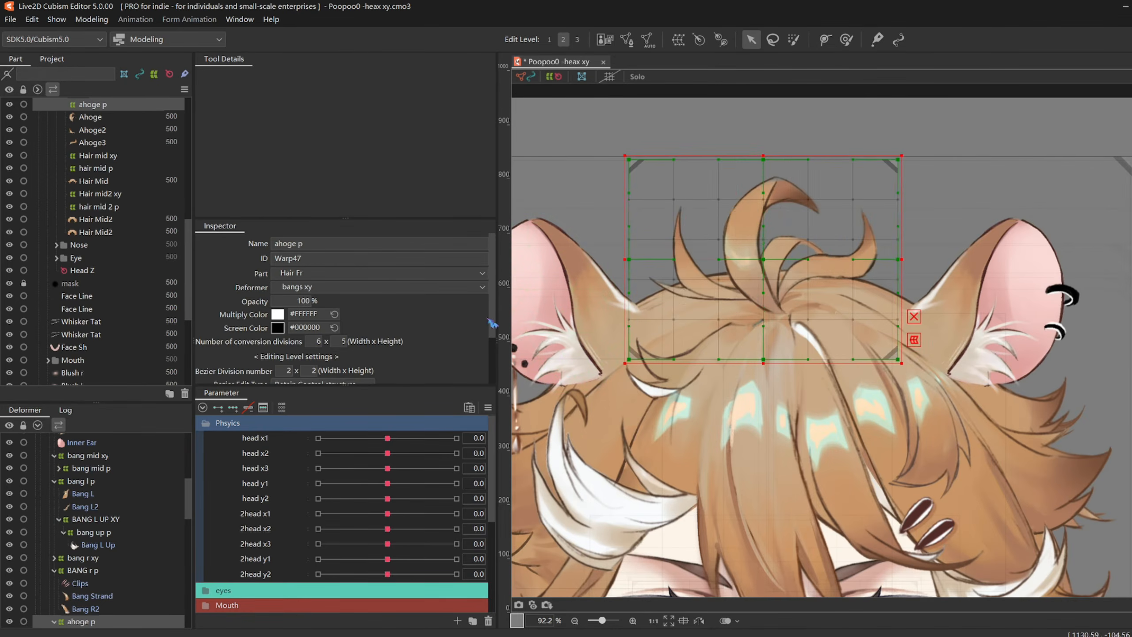
- Add keyforms on the head x and y parameters to ahoge p, bend it at head x1 -30.0 and reflect that motion
key("ctrl")
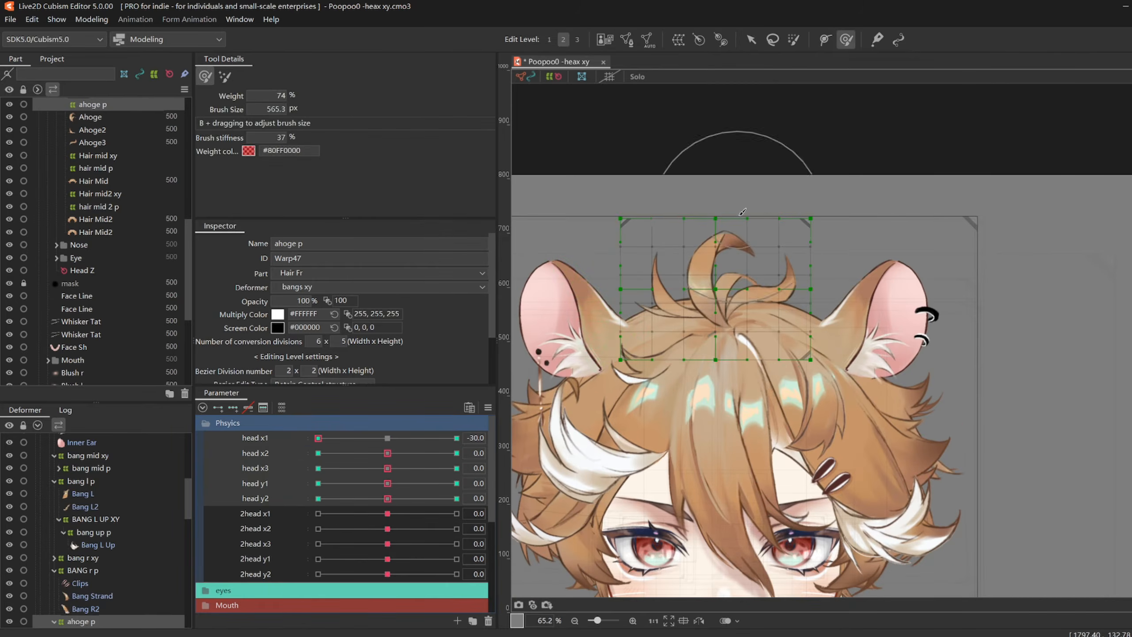
scroll(669, 263, "down", 2)
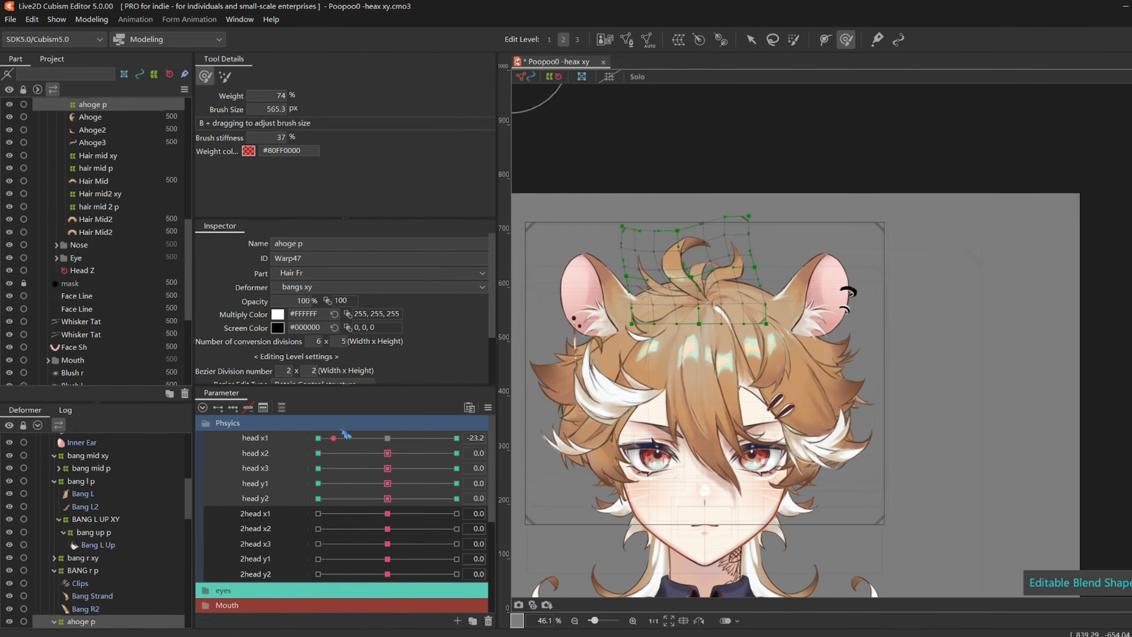
left_click_drag(342, 430, 318, 437)
left_click(488, 408)
left_click(542, 527)
left_click(488, 463)
left_click(456, 438)
left_click(318, 437)
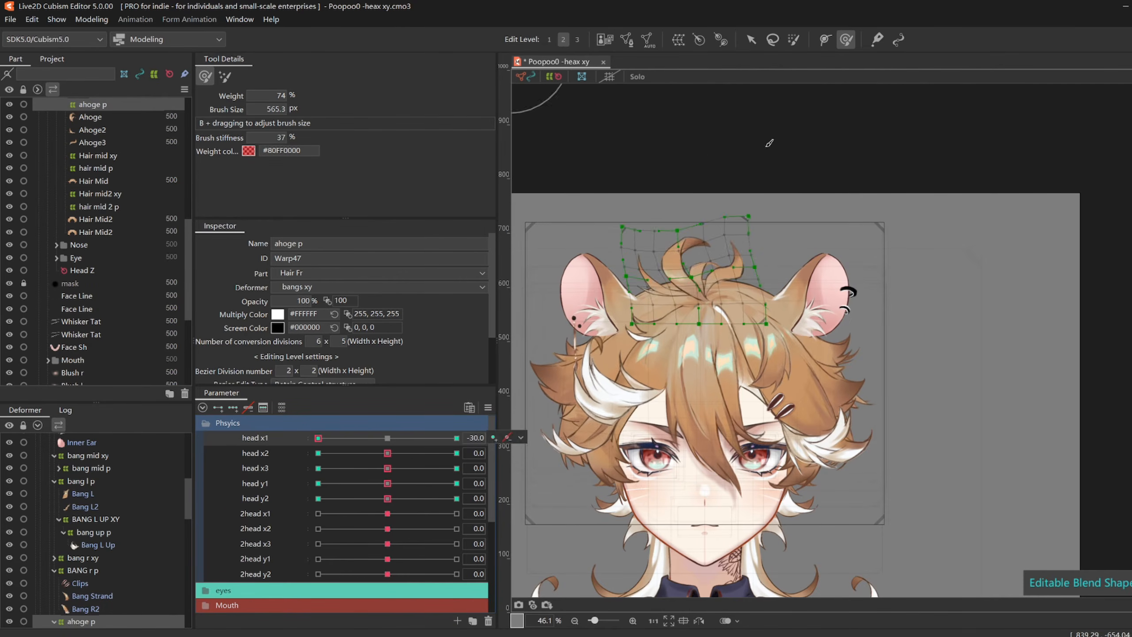
- Bend ahoge p at head x2 -30.0 with the deform brush and reflect the motion horizontally to 30.0
left_click(388, 438)
left_click(317, 453)
left_click_drag(743, 216, 722, 220)
left_click_drag(391, 453, 456, 453)
left_click(488, 407)
left_click(542, 527)
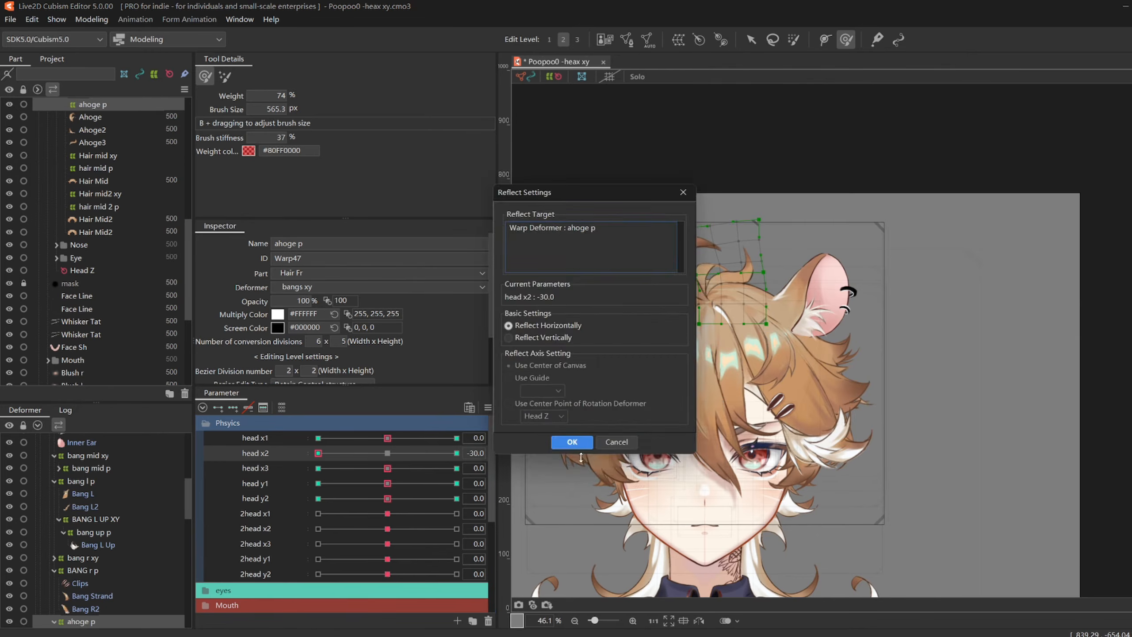
left_click(572, 441)
left_click(457, 453)
- Test ahoge p with head x1 and head x2 at their extremes and touch up its upper edge with the deform brush
left_click(456, 437)
left_click_drag(753, 216, 771, 215)
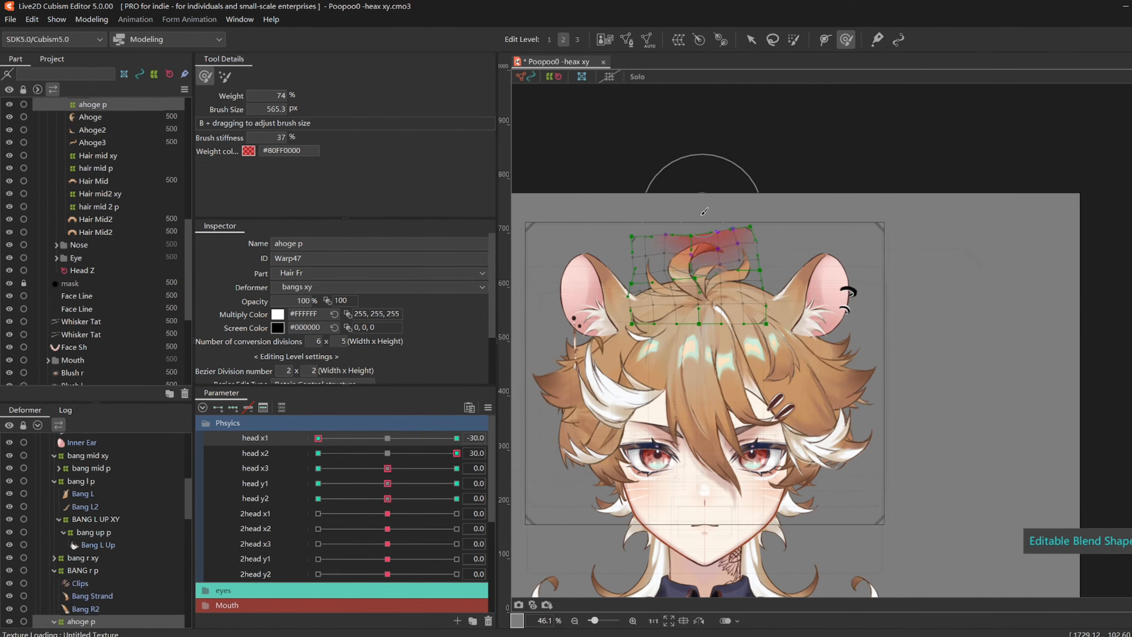
left_click(388, 438)
left_click_drag(388, 454, 308, 459)
left_click_drag(632, 248, 636, 251)
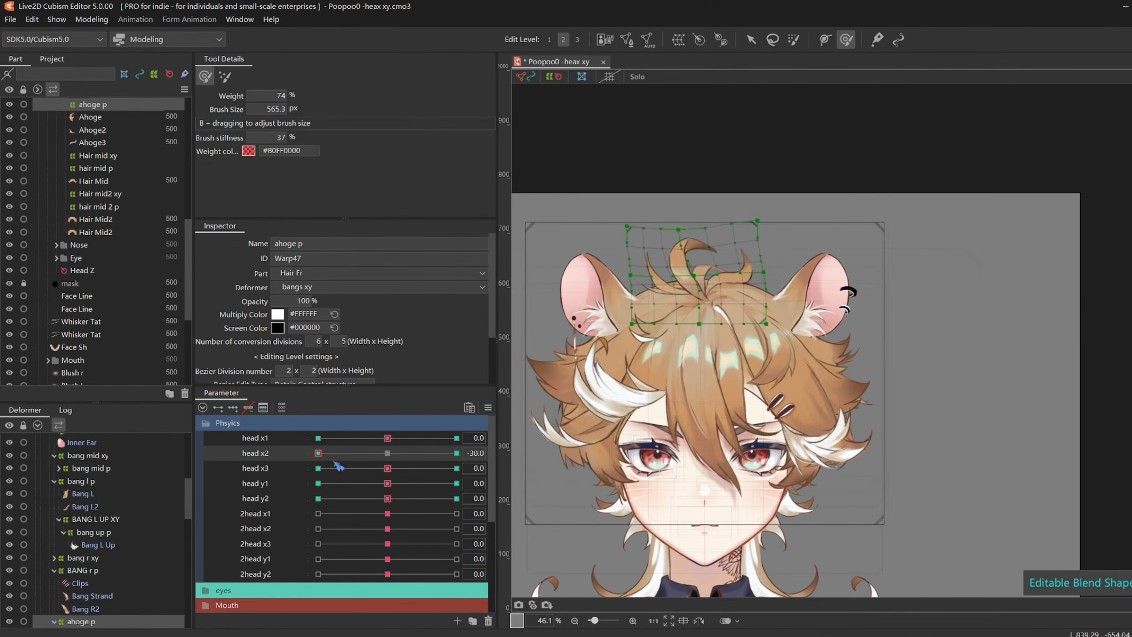
left_click(319, 438)
left_click(388, 453)
left_click(387, 437)
- Shape the upper part of ahoge p at the extremes of head x3, head y1 and head y2 with the deform brush
left_click(319, 468)
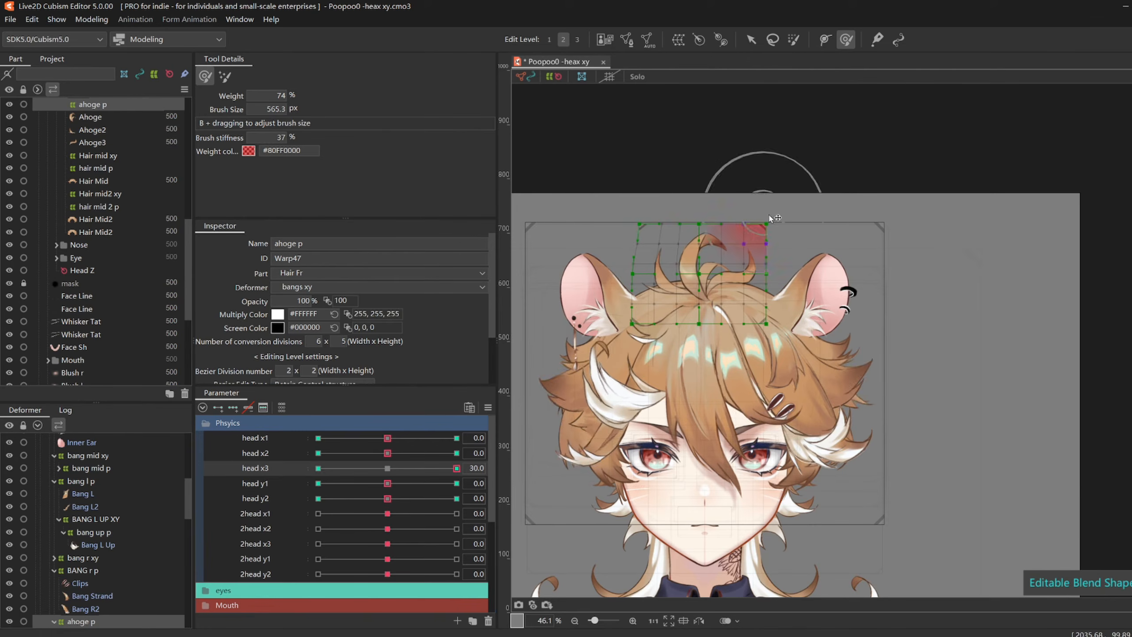
left_click(318, 484)
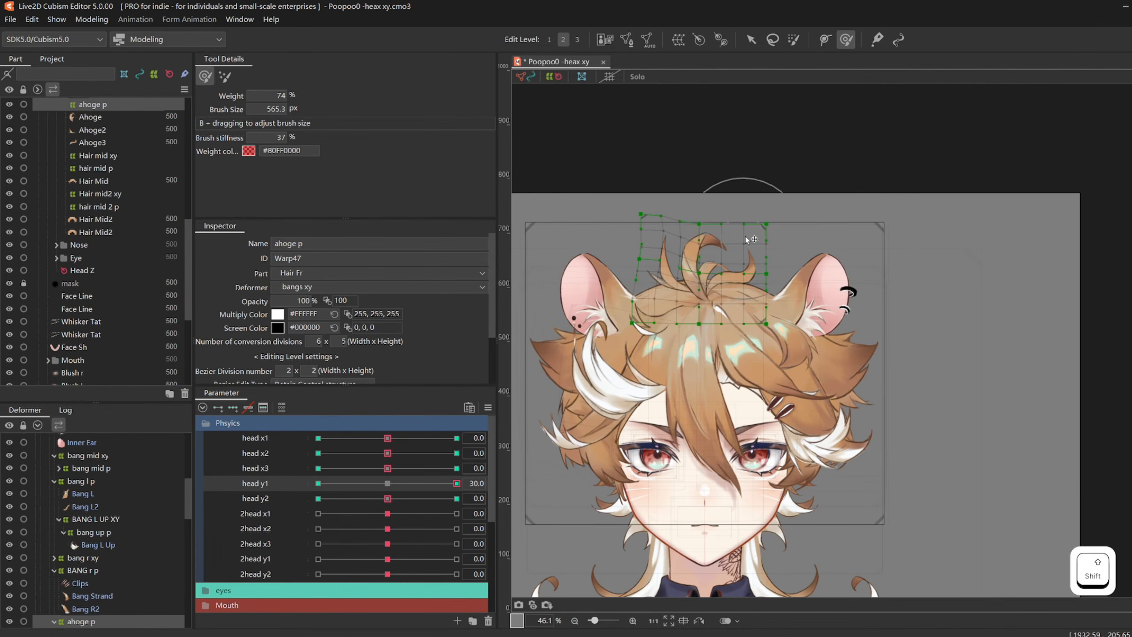
left_click(387, 483)
left_click(318, 498)
key("ctrl+z")
key("ctrl+shift+z")
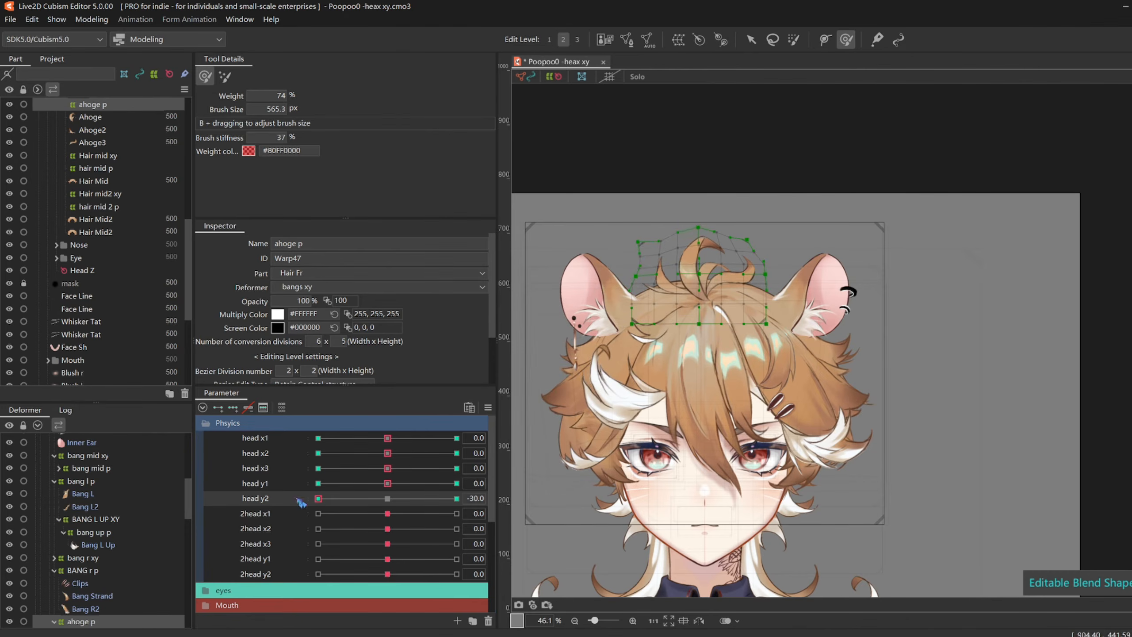
- Preview the ahoge p motion in Physics Settings
scroll(594, 232, "up", 2)
left_click(751, 40)
left_click(91, 19)
left_click(125, 265)
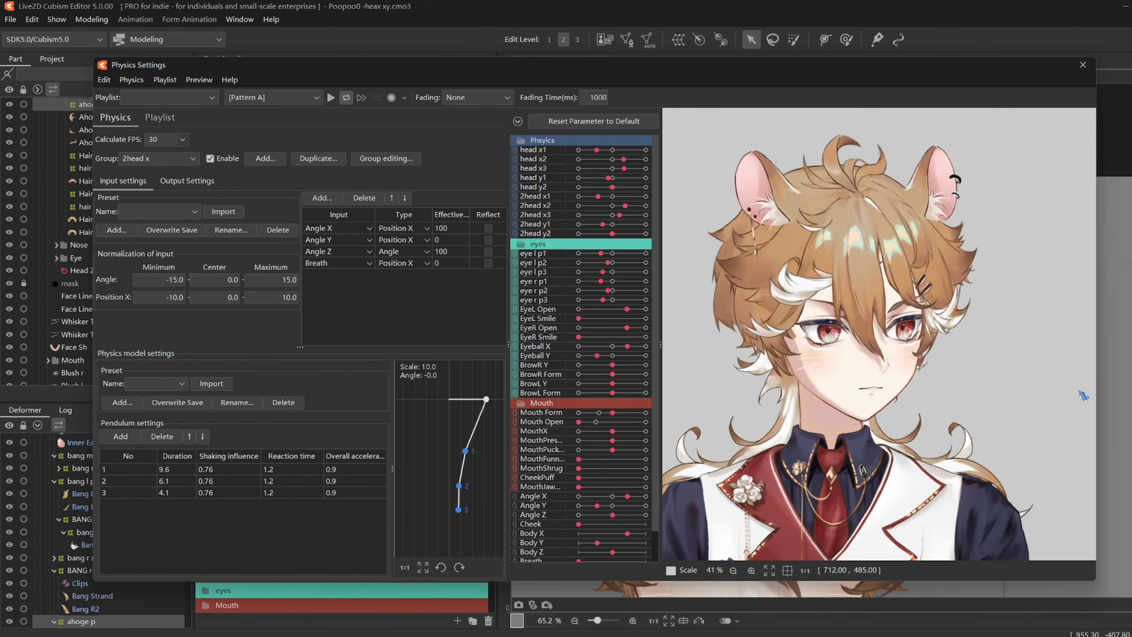
left_click_drag(638, 338, 677, 311)
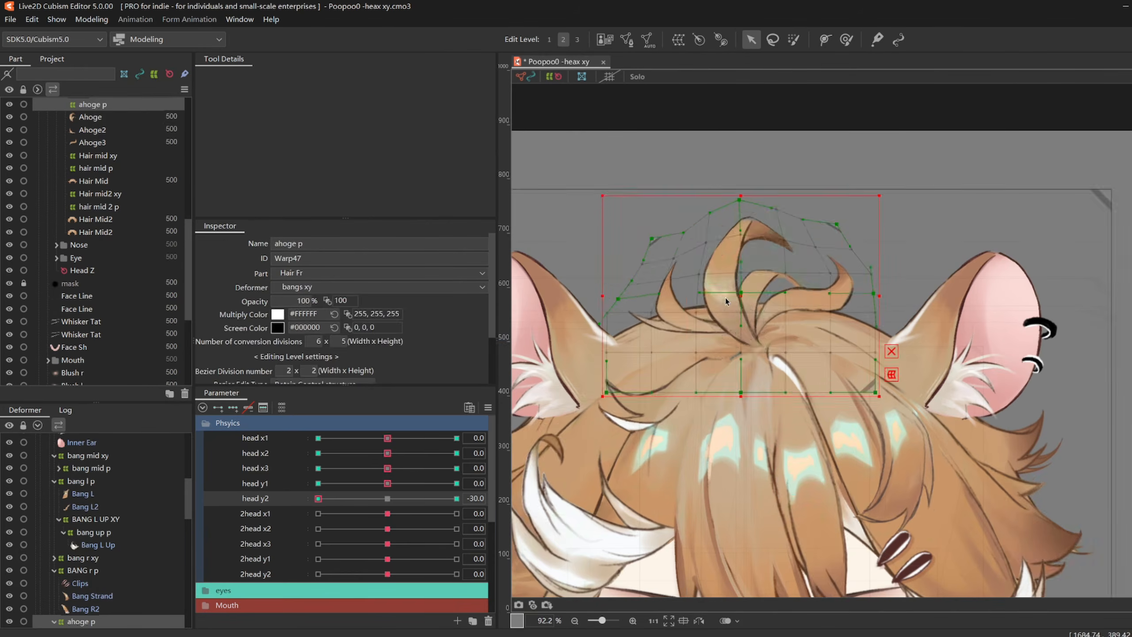
- Add three keyforms to the Ahoge artmesh on head x1, head x2 and head x3 and bend the strand at their extremes
left_click(729, 298)
left_click(256, 438)
left_click(236, 408)
left_click(456, 438)
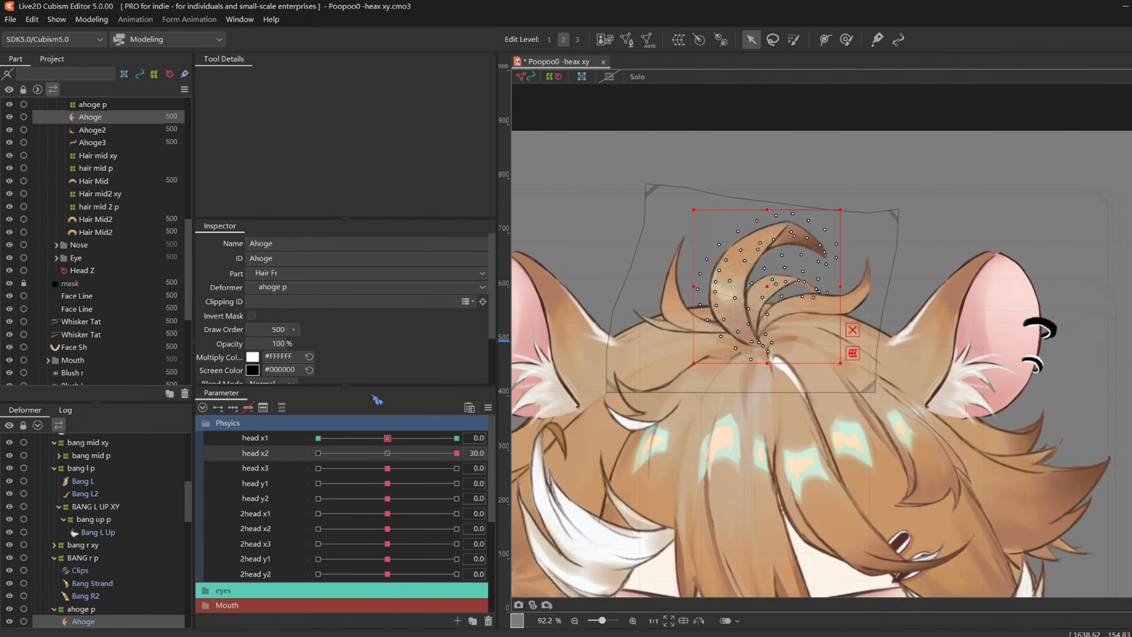
left_click(318, 453)
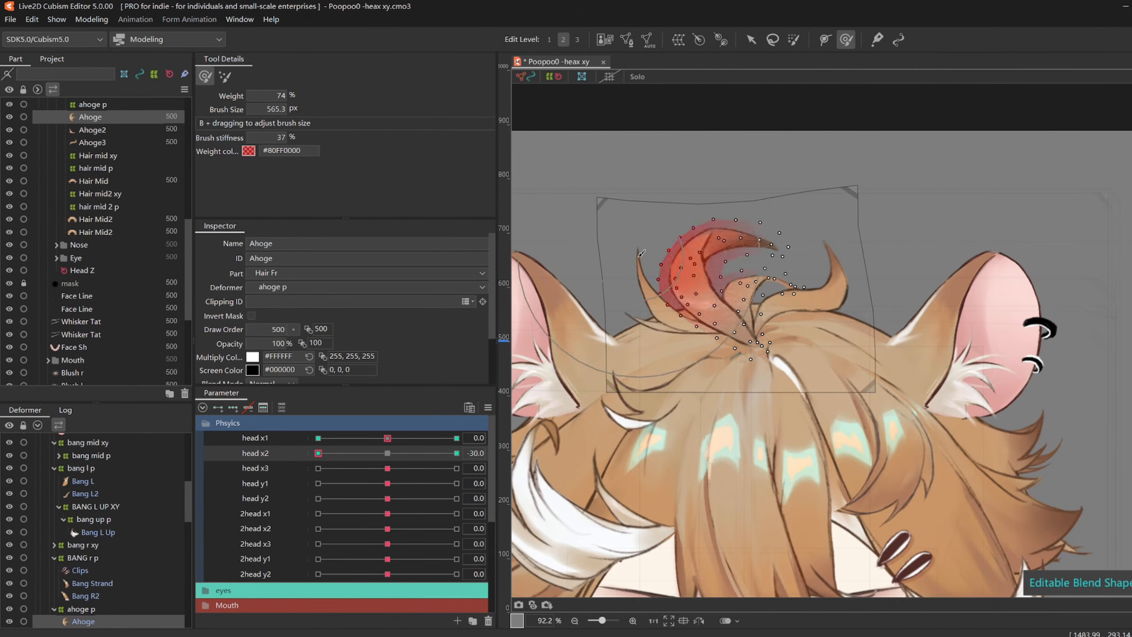
left_click(457, 453)
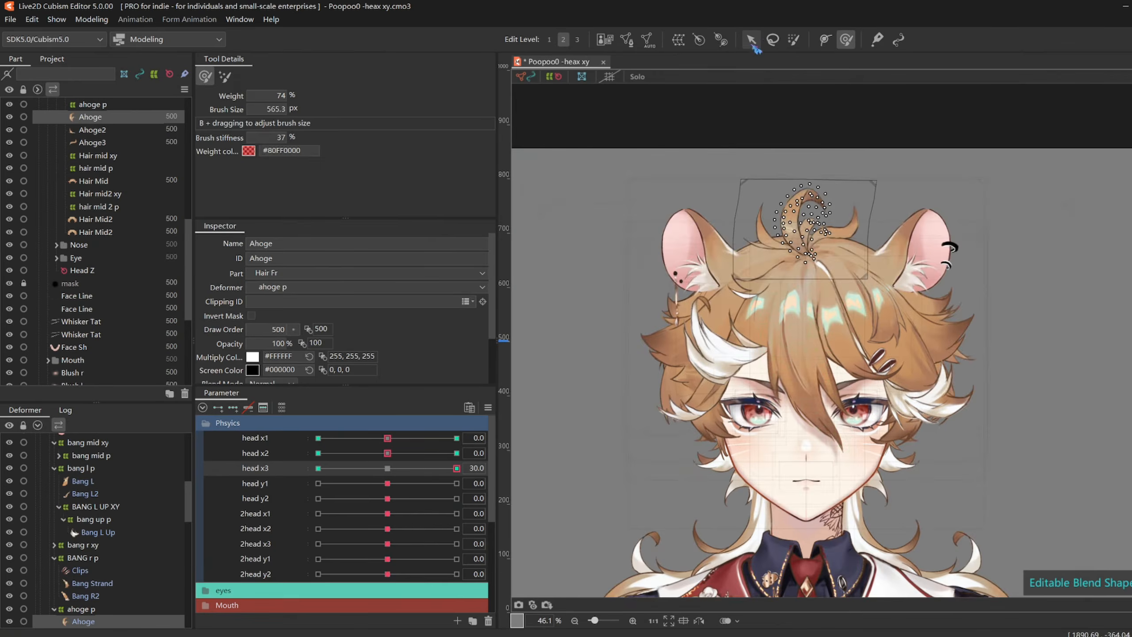
- Create a warp deformer named short Hair Bk p as parent of Short Hair Bk and fit its bounds around the hair
right_click(798, 168)
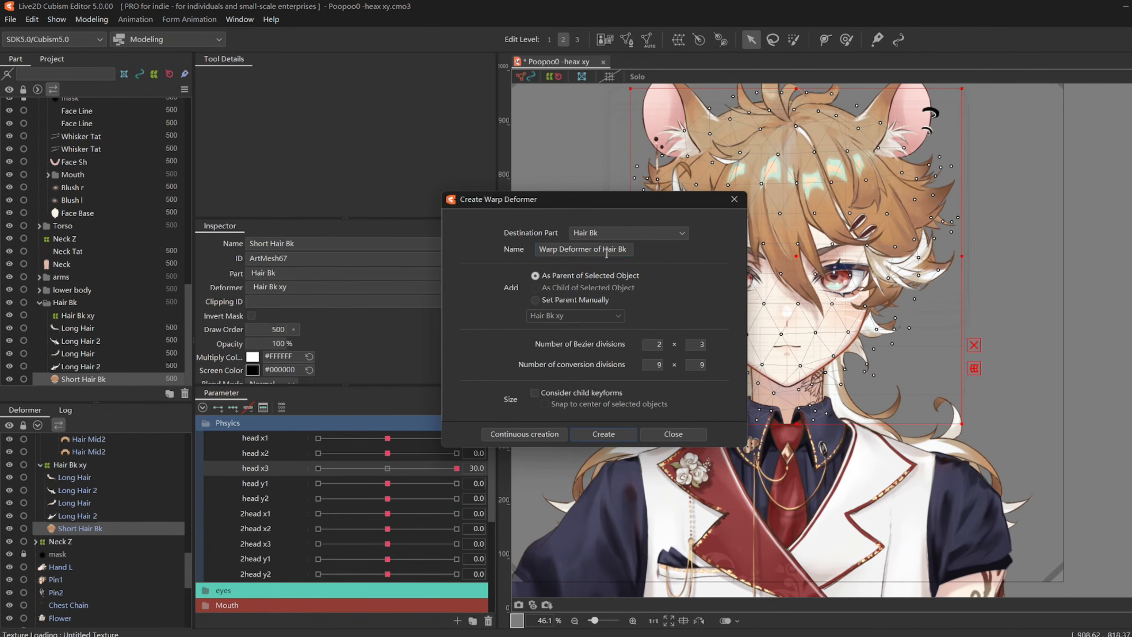
left_click_drag(601, 251, 538, 249)
type("shortHair Bk")
left_click(597, 250)
type("p")
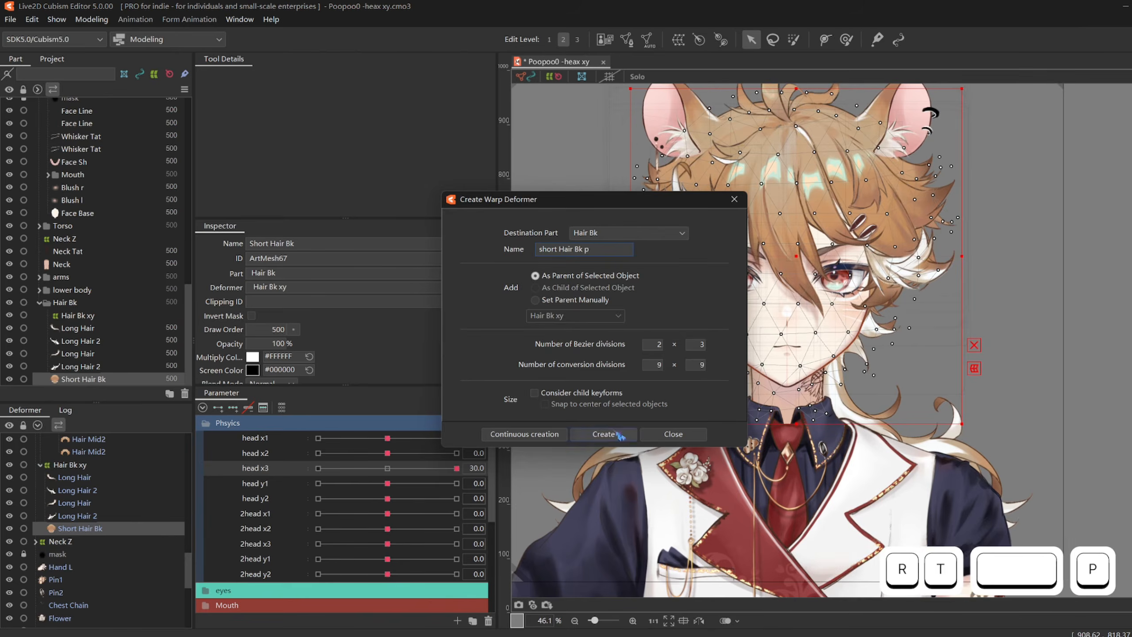
left_click(618, 434)
scroll(831, 205, "up", 2)
left_click_drag(777, 275, 764, 276)
scroll(765, 275, "down", 2)
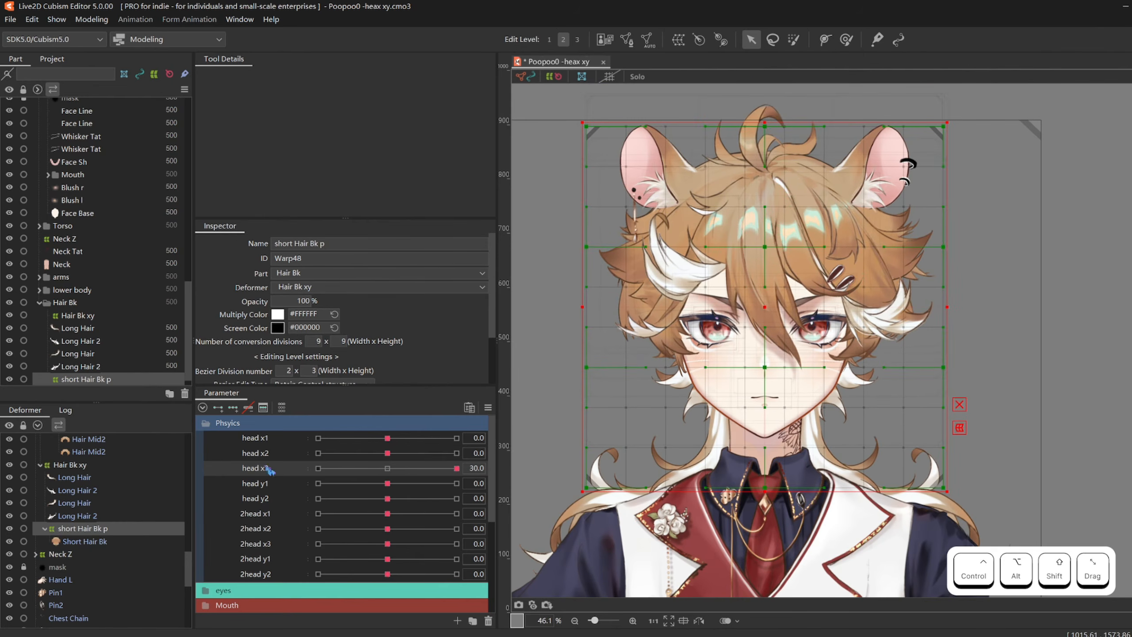
- Add keyforms on the 2head parameters to short Hair Bk p and push its left side outward at 2head x1 -30.0 with a 1015.6 px brush
left_click(319, 513)
key("b")
mouse_move(572, 240)
left_mouse_down()
mouse_move(644, 410)
mouse_move(668, 417)
left_mouse_up()
key("ctrl+z")
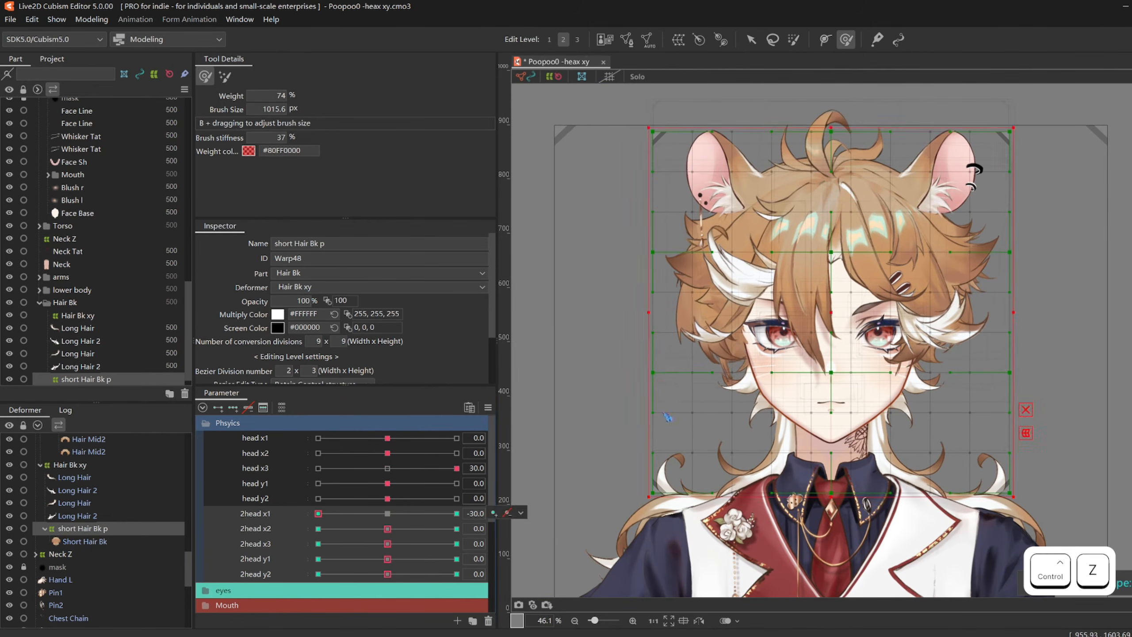
left_click_drag(684, 482, 672, 474)
mouse_move(642, 212)
left_mouse_down()
mouse_move(621, 210)
mouse_move(623, 222)
left_mouse_up()
left_click(388, 513)
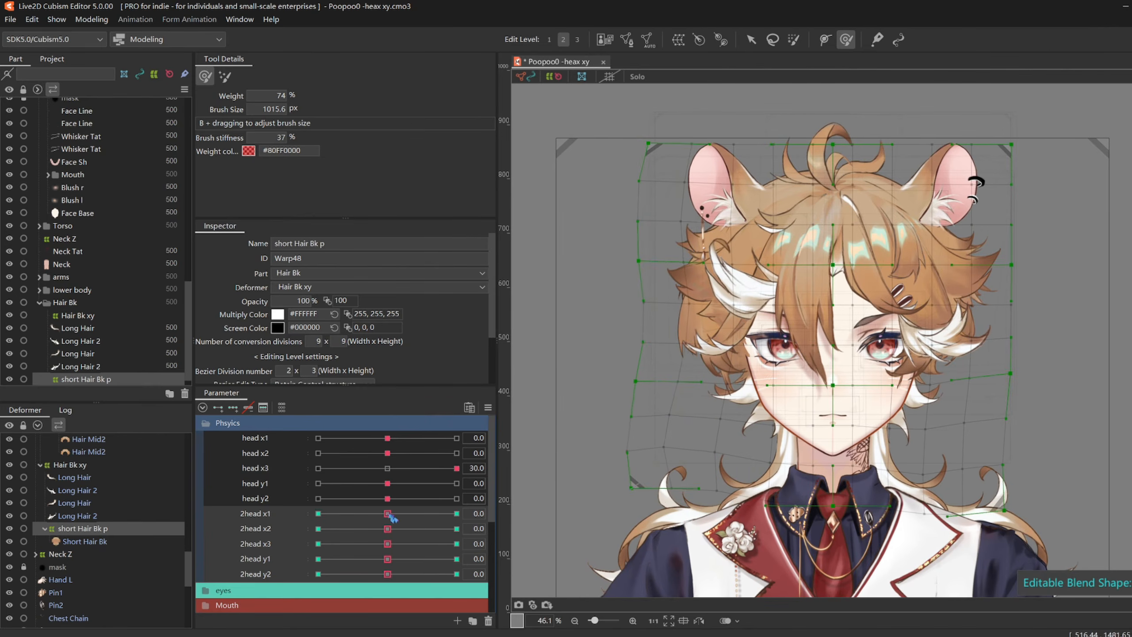
- Reflect the 2head x1 motion of short Hair Bk p and adjust its right side at 30.0
left_click(256, 513)
left_click(488, 407)
left_click(535, 527)
left_click(456, 514)
left_click_drag(961, 344, 966, 345)
left_click(387, 514)
left_click(489, 407)
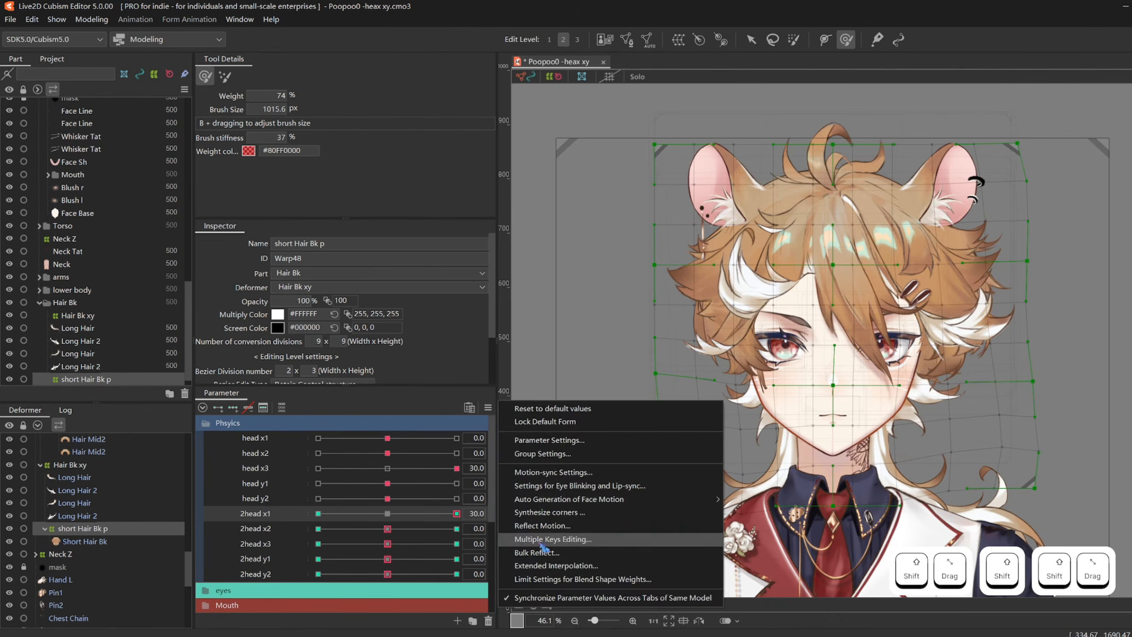
left_click(535, 527)
- Shape the lower left side of short Hair Bk p at 2head x2 -30.0 with the deform brush reduced to 616.8 px
left_click(318, 528)
key("b")
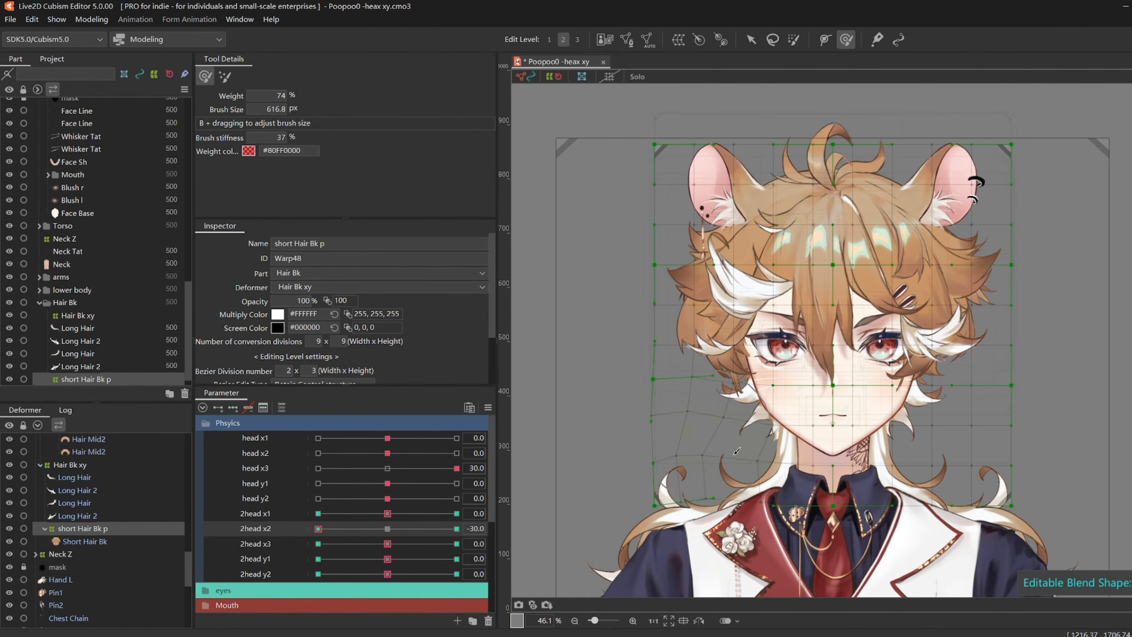
left_click(387, 529)
left_click(387, 529)
- Reflect the short Hair Bk p motion from 2head x1 -30.0 again and extend the shaping at 2head x2 -30.0 to its right side
left_click(319, 514)
key("ctrl+z")
left_click_drag(318, 513, 293, 512)
left_click(488, 407)
left_click(545, 525)
left_click(387, 513)
left_click(319, 528)
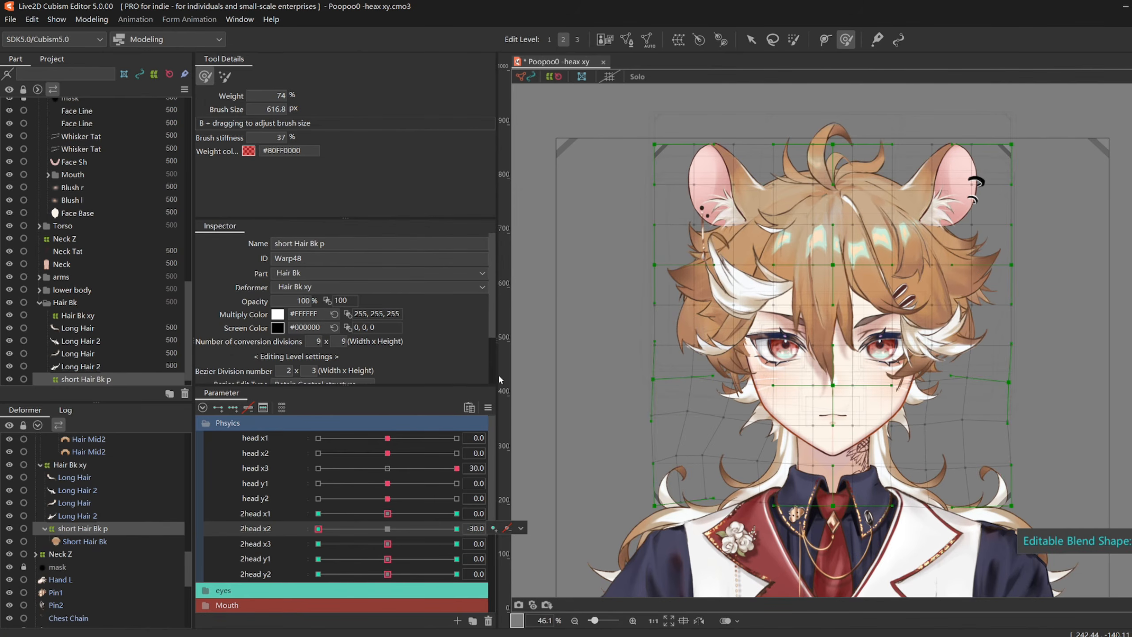
- Undo the last right-side shaping and reflect the 2head x2 -30.0 motion of short Hair Bk p to 30.0
key("ctrl+z")
left_click(488, 407)
left_click(545, 525)
left_click_drag(318, 529, 462, 545)
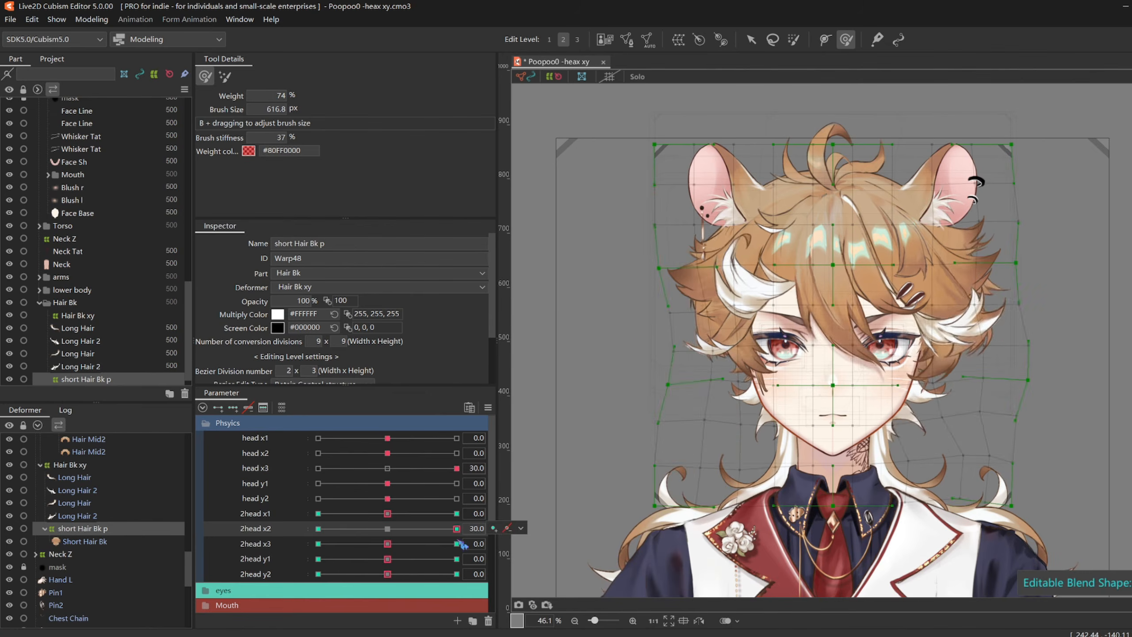
- Shape the lower sides of short Hair Bk p at 2head x3 -30.0 with a 334.8 px brush and reflect the motion to 30.0
left_click(387, 528)
left_click(318, 544)
left_click_drag(657, 385, 648, 382)
scroll(719, 440, "up", 2)
scroll(778, 466, "down", 4)
scroll(811, 518, "up", 4)
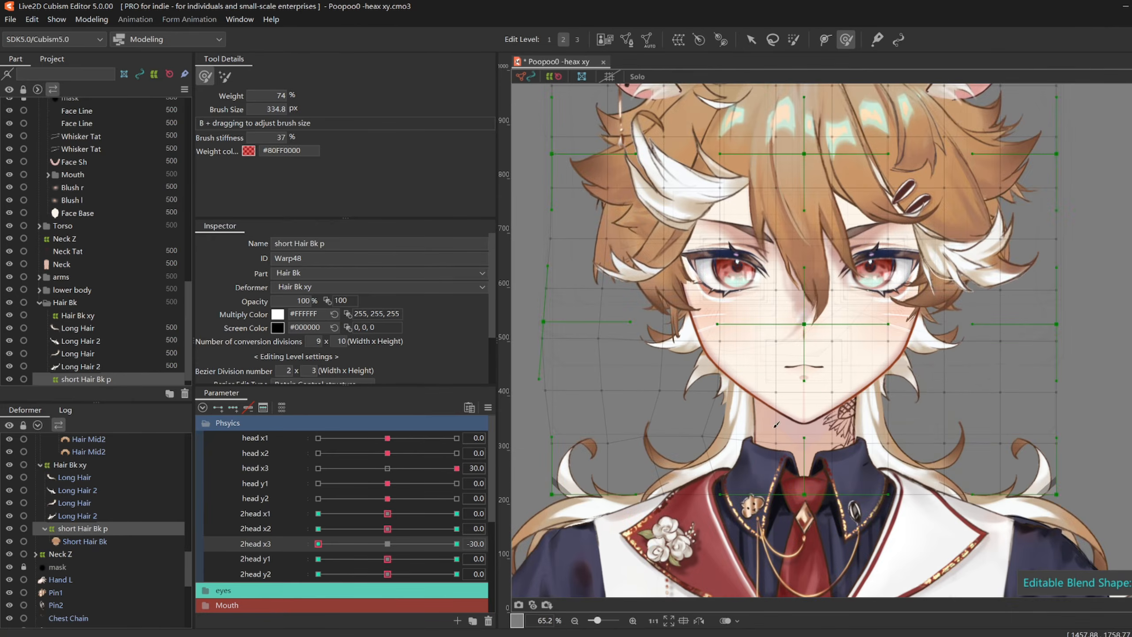
left_click_drag(936, 396, 941, 375)
scroll(864, 477, "down", 2)
scroll(920, 408, "up", 2)
scroll(920, 408, "down", 2)
key("ctrl+z")
left_click_drag(318, 544, 321, 546)
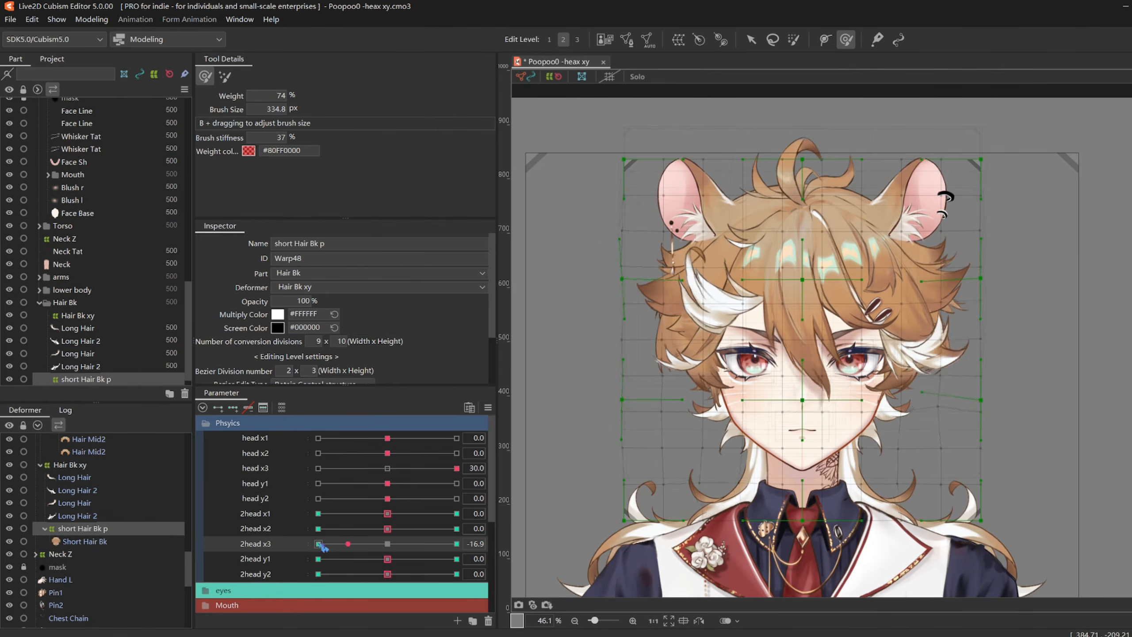
left_click(488, 407)
left_click(546, 526)
- Shape both sides of short Hair Bk p vertically at 2head y1 -30.0 and 30.0 with an 847.6 px deform brush
left_click(387, 544)
left_click(318, 559)
left_click_drag(617, 433, 626, 433)
left_click_drag(976, 424, 965, 441)
left_click_drag(318, 559, 318, 559)
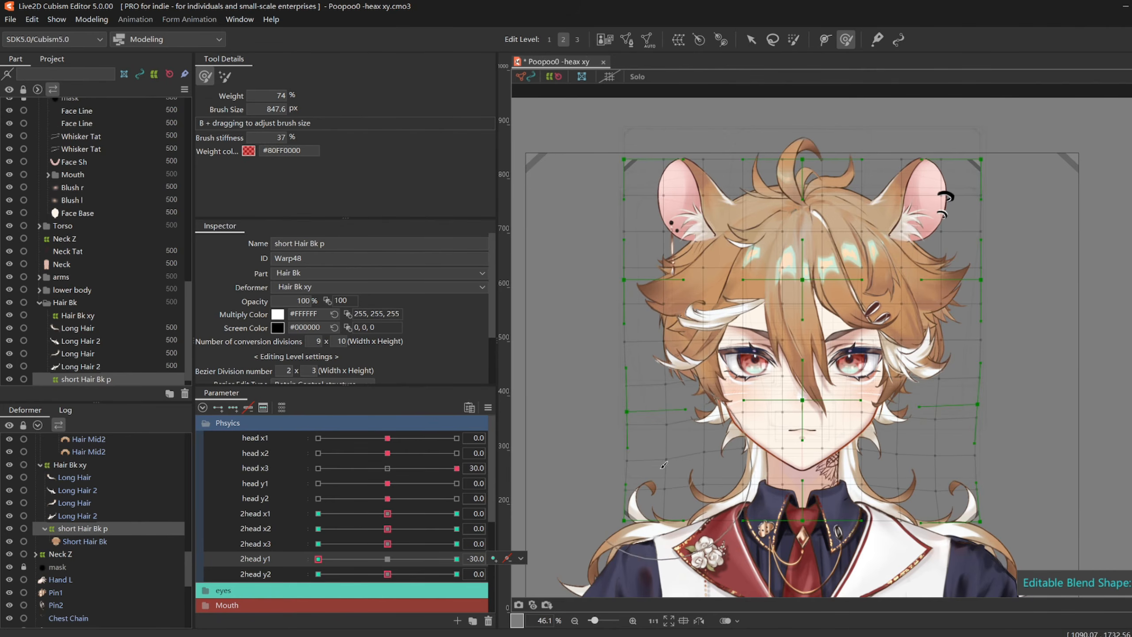
left_click_drag(628, 268, 623, 290)
left_click_drag(990, 272, 982, 289)
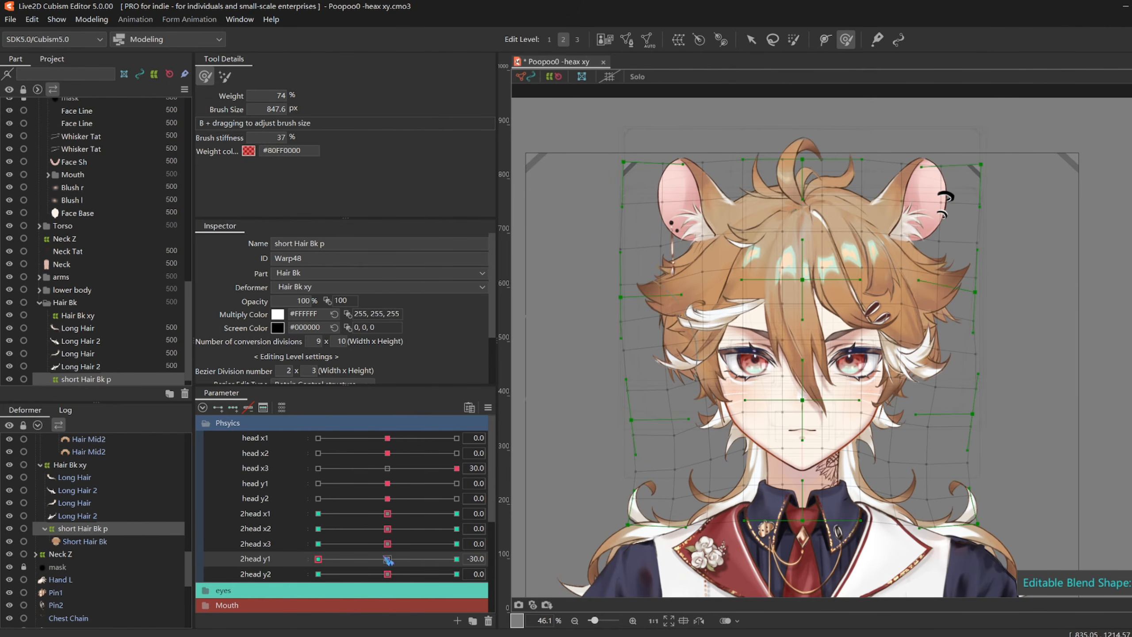
left_click(456, 559)
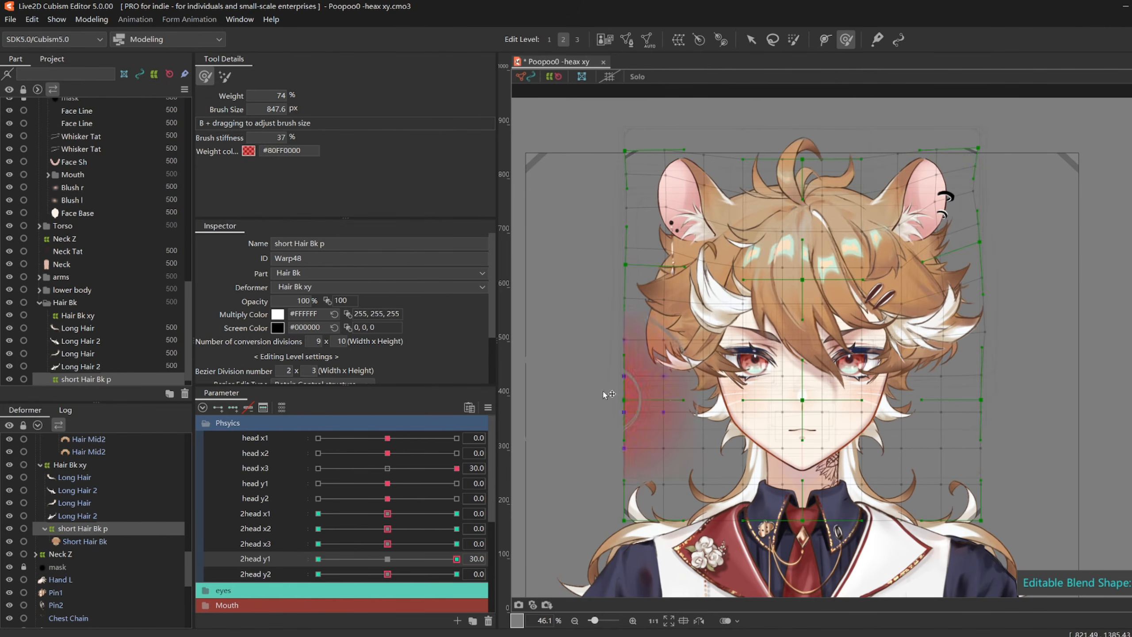
mouse_move(457, 559)
left_mouse_down()
mouse_move(381, 558)
mouse_move(456, 559)
left_mouse_up()
- Pull the lower sides of short Hair Bk p inward at 2head y2 -30.0 and push its sides outward at 30.0
left_click(387, 559)
left_click(319, 573)
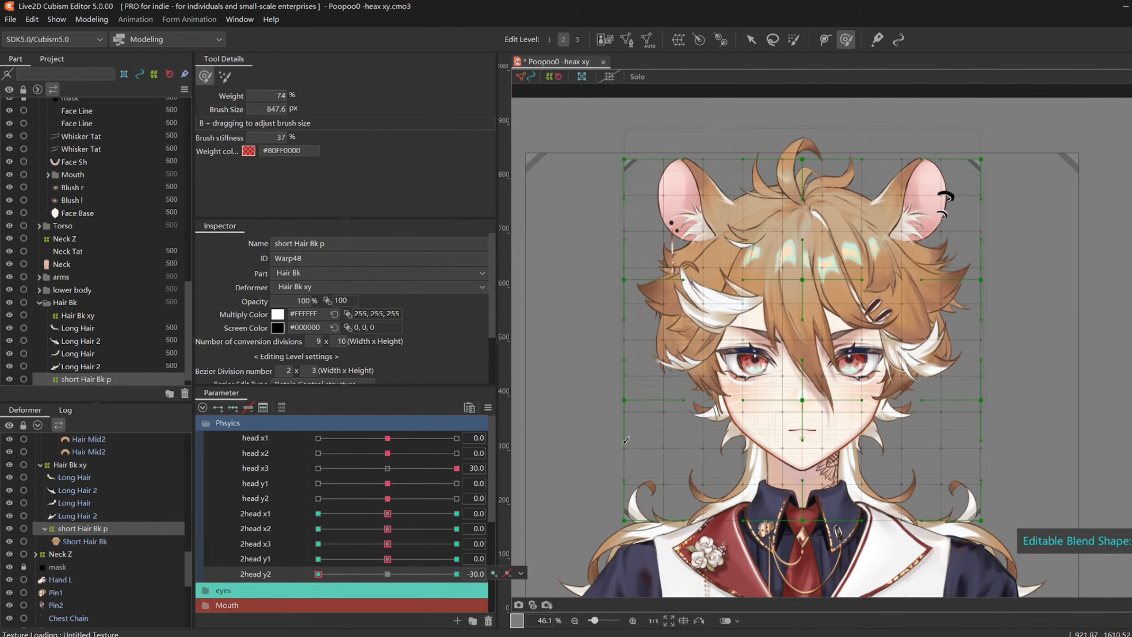
left_click_drag(628, 455, 651, 471)
left_click_drag(941, 516, 918, 523)
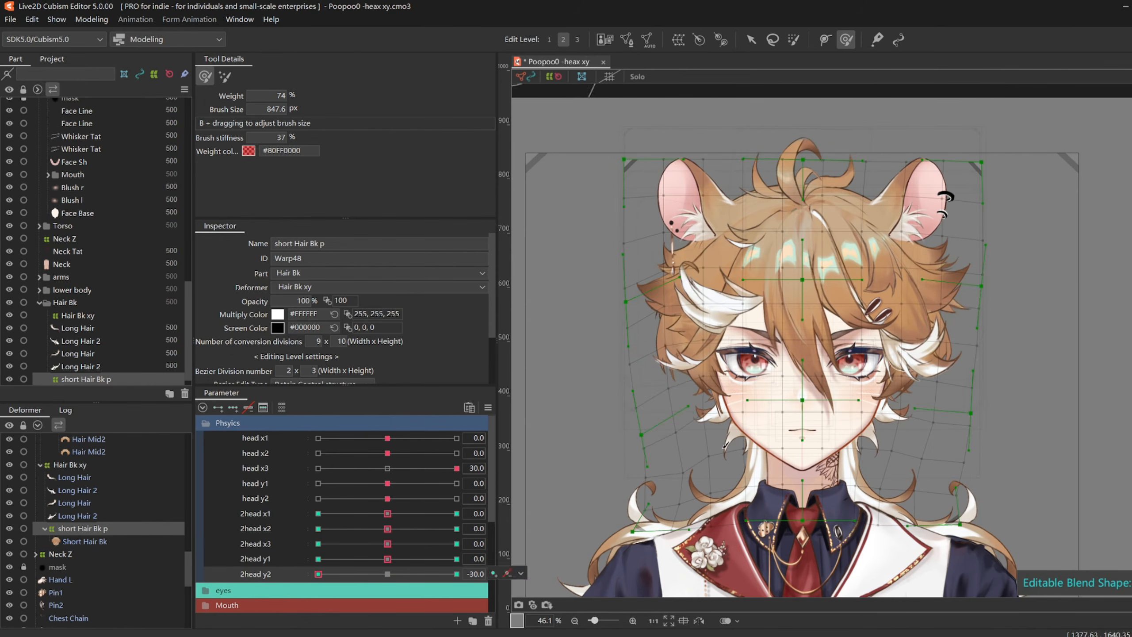
left_click(456, 573)
left_click_drag(1009, 235, 1015, 237)
left_click_drag(599, 243, 591, 243)
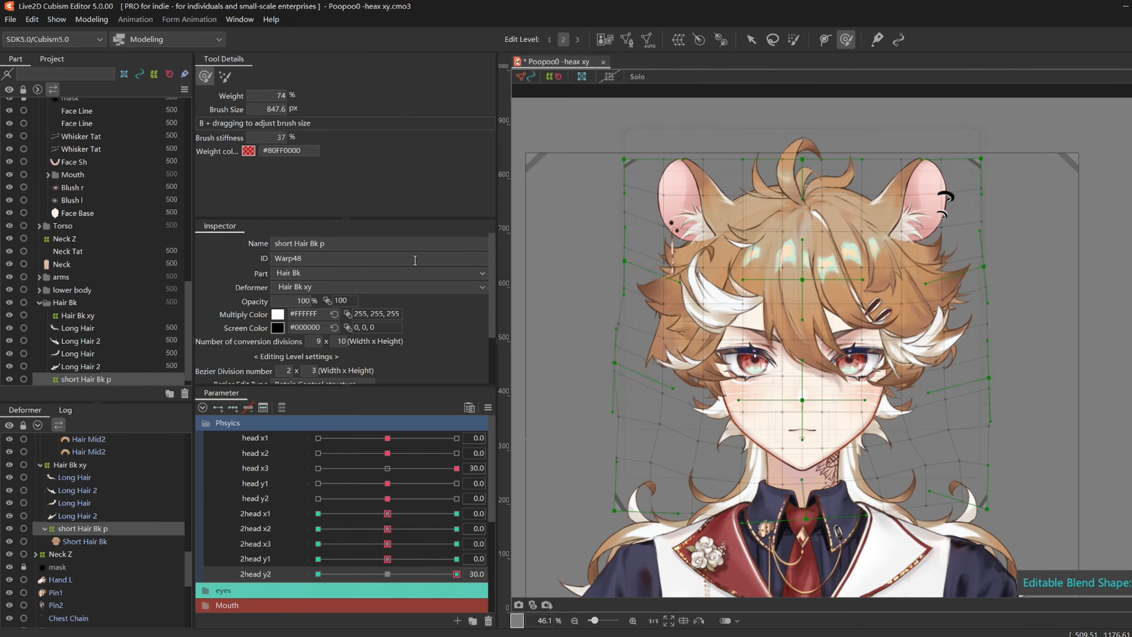
- Preview the hair motion in the physics settings by moving the head up and down
left_click(91, 19)
left_click(120, 241)
scroll(814, 169, "up", 5)
mouse_move(825, 222)
left_mouse_down()
mouse_move(717, 344)
mouse_move(1027, 367)
mouse_move(726, 283)
mouse_move(878, 267)
mouse_move(839, 502)
left_mouse_up()
scroll(838, 502, "down", 3)
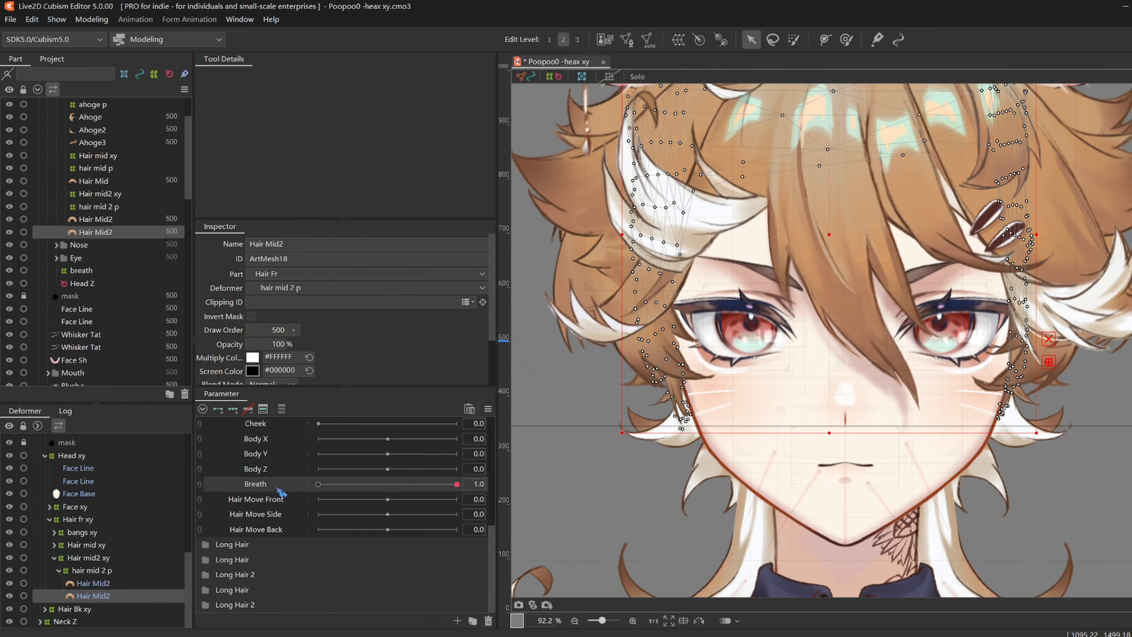
- Examine how hair mid 2 p and its Hair Mid2 meshes respond to the 2head parameters, including 2head y1 at 30.0
scroll(279, 491, "up", 10)
left_click_drag(387, 514, 355, 512)
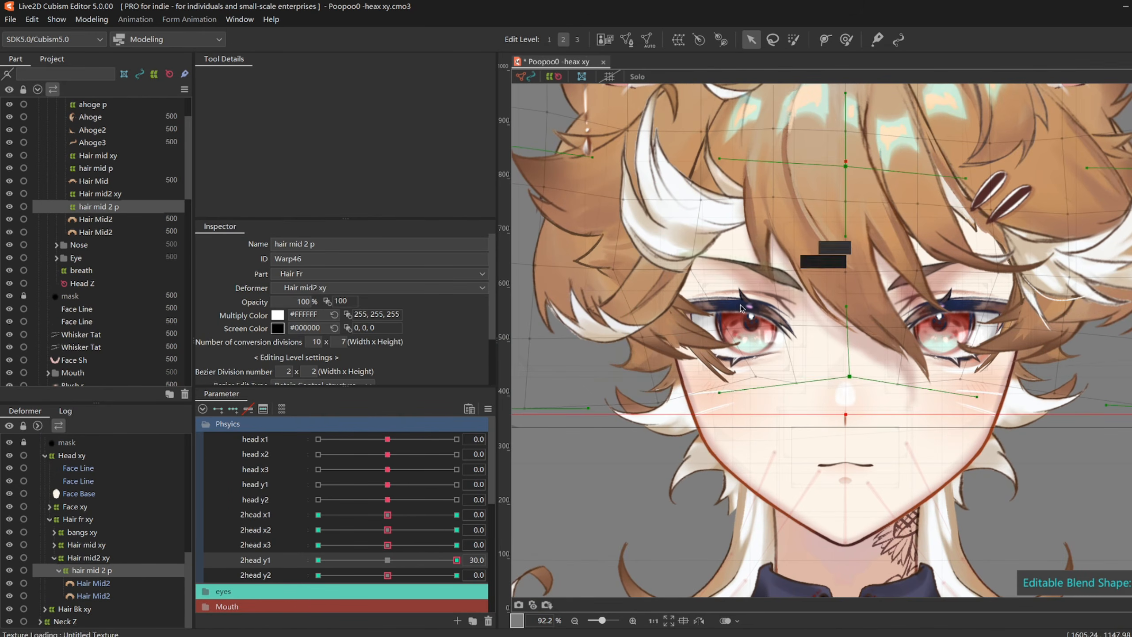
key("b")
left_click_drag(661, 375, 653, 383)
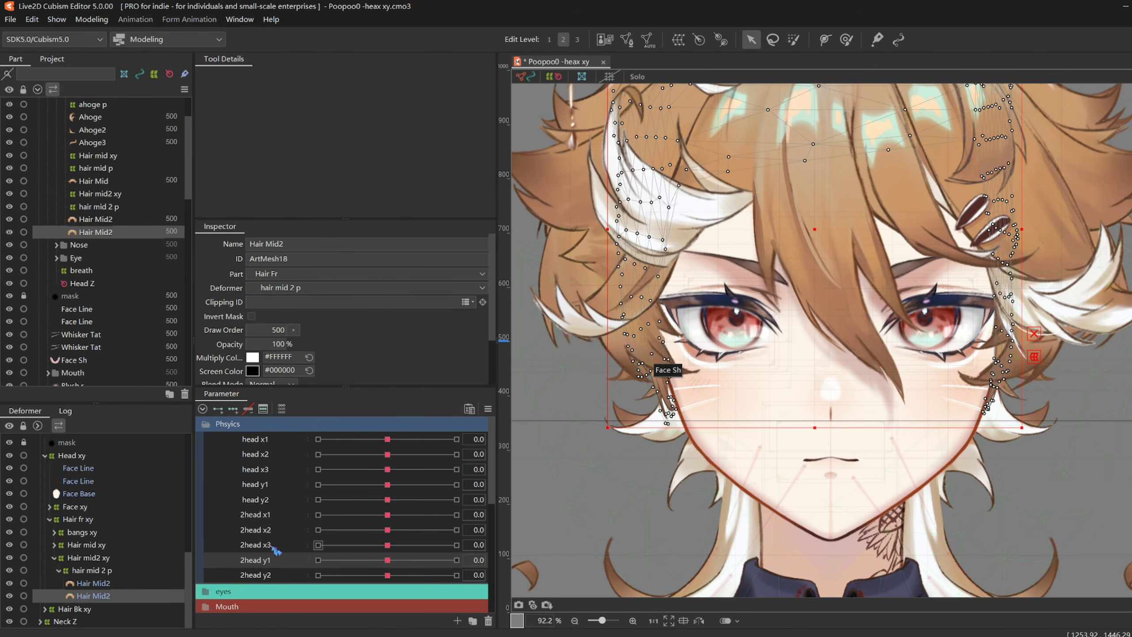
- Try parenting the second Hair Mid2 mesh directly to Hair mid2 xy and test it with Angle X and the physics preview
left_click_drag(93, 596, 89, 559)
left_click(88, 558)
left_click(282, 408)
left_click_drag(319, 425, 399, 429)
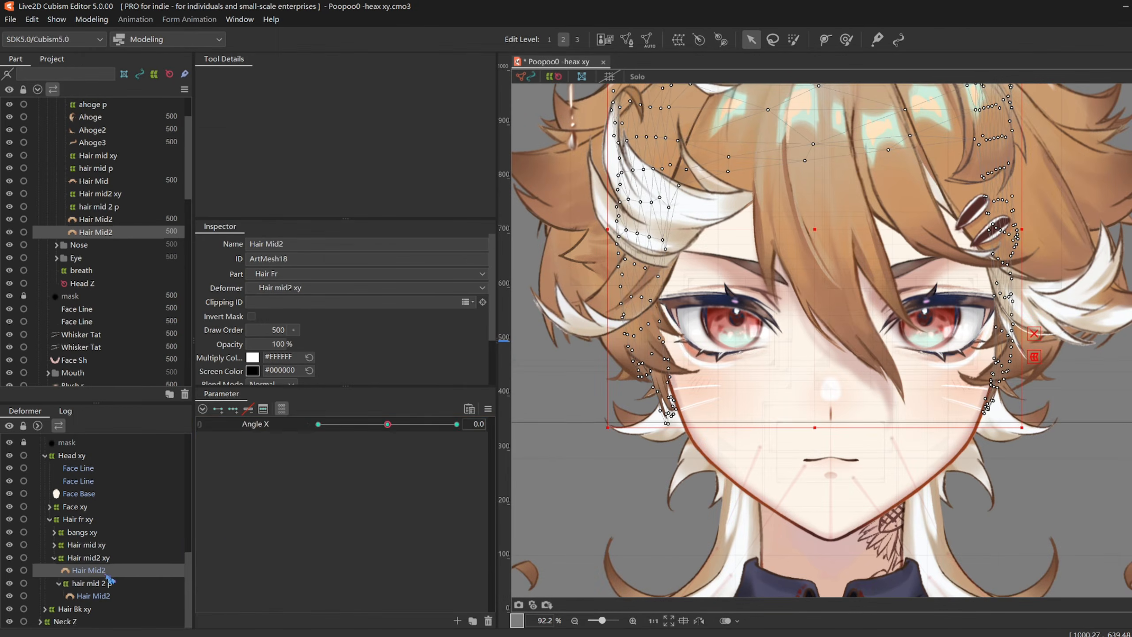
left_click(91, 19)
left_click(113, 269)
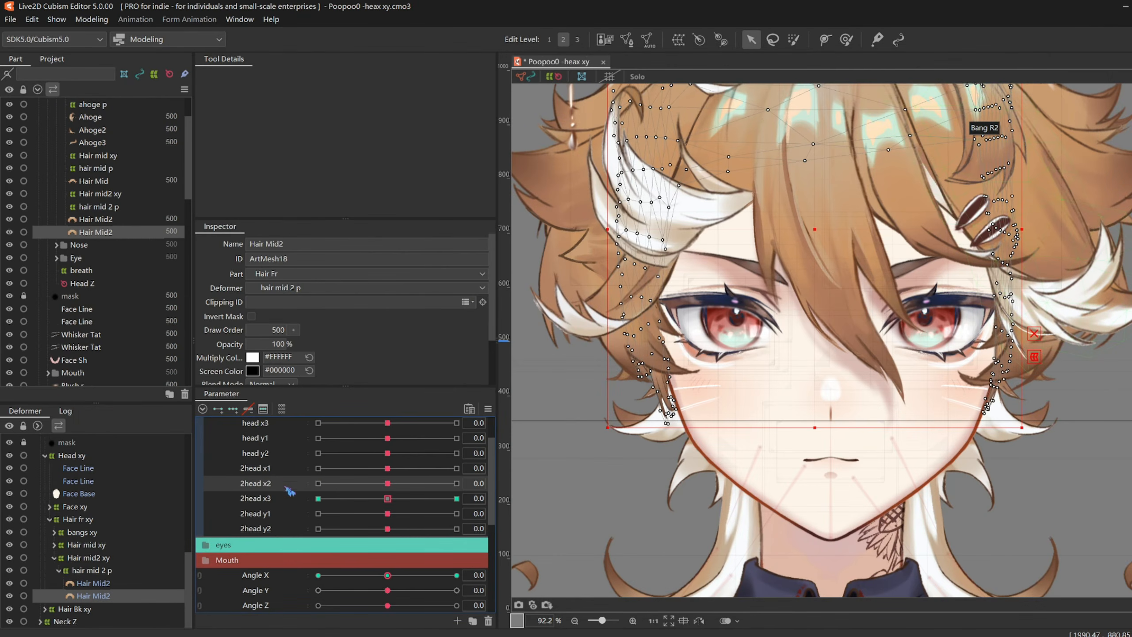
- Move the second Hair Mid2 mesh directly under the Hair fr xy deformer and open the physics settings
left_click(94, 19)
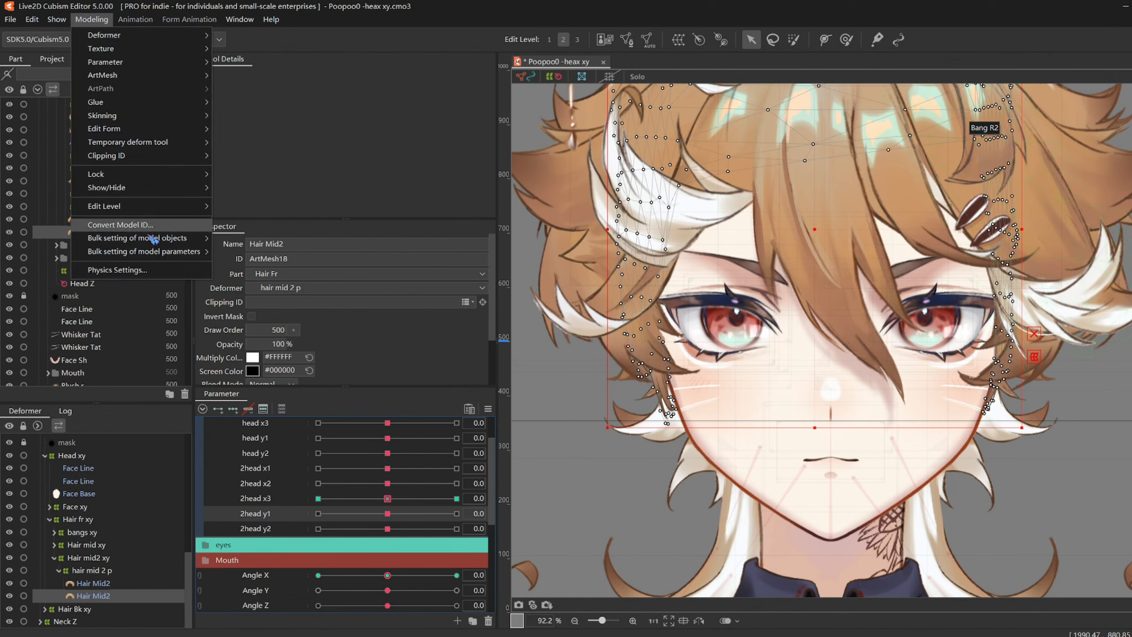
left_click(89, 595)
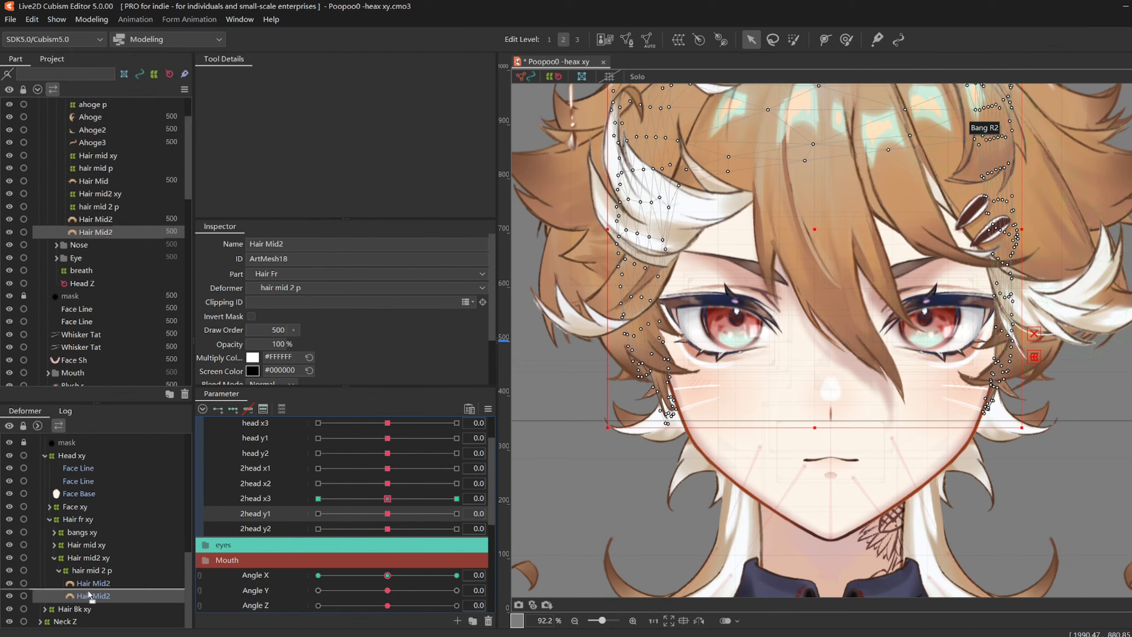
left_click(91, 19)
left_click(107, 273)
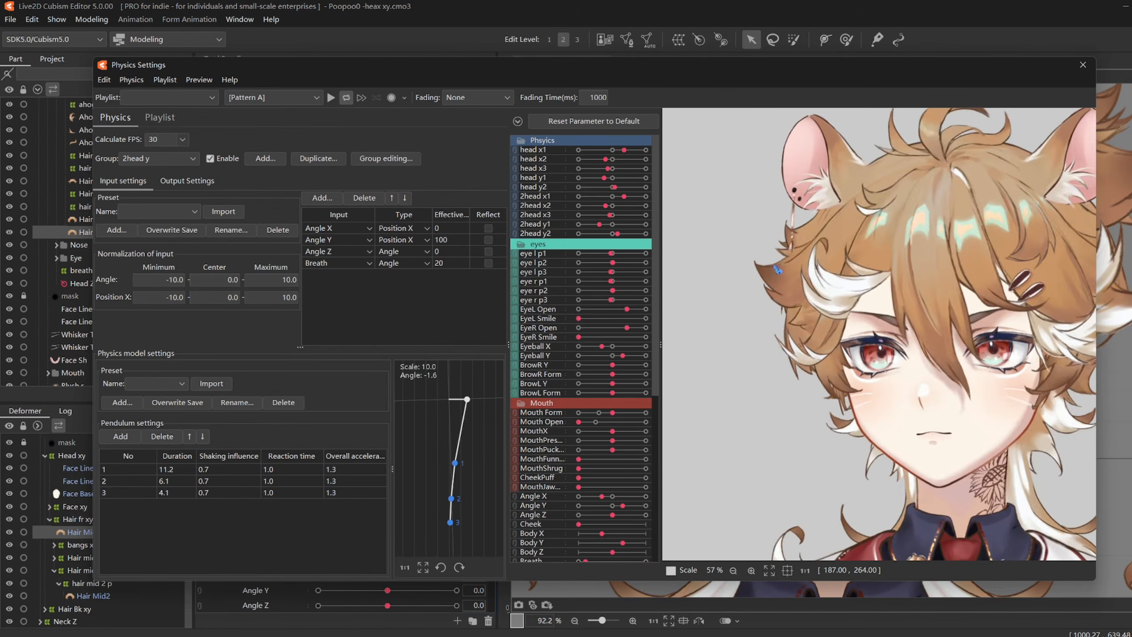
- Preview the hair physics close up and from farther out while turning the head in different directions
left_click_drag(778, 270, 925, 393)
scroll(824, 359, "down", 3)
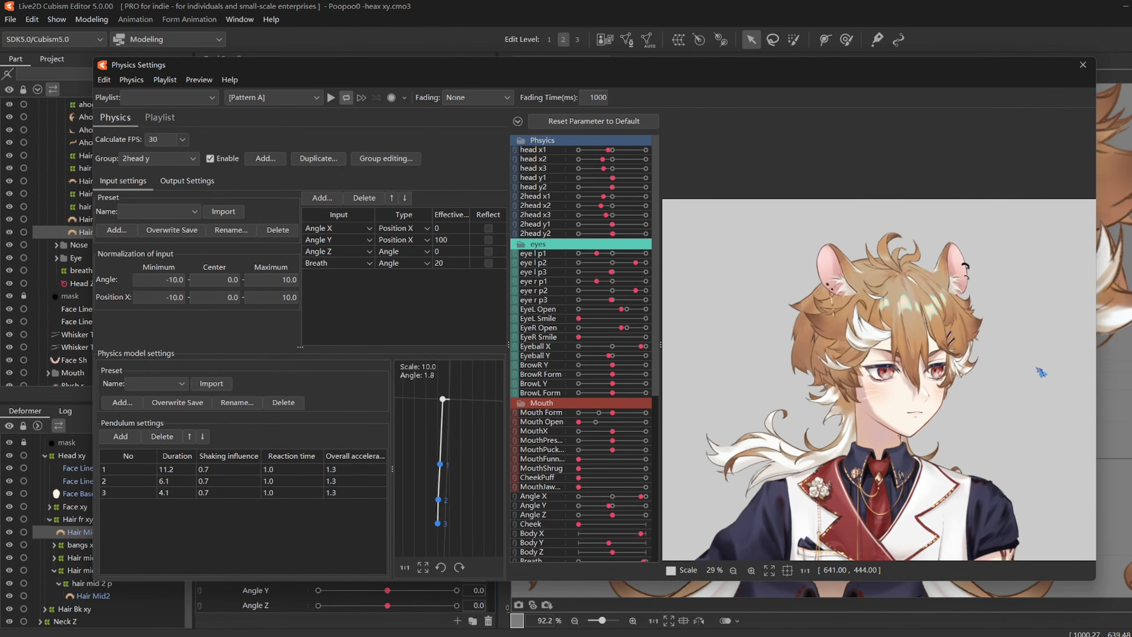
scroll(921, 386, "up", 3)
left_click_drag(851, 411, 990, 423)
scroll(989, 424, "down", 2)
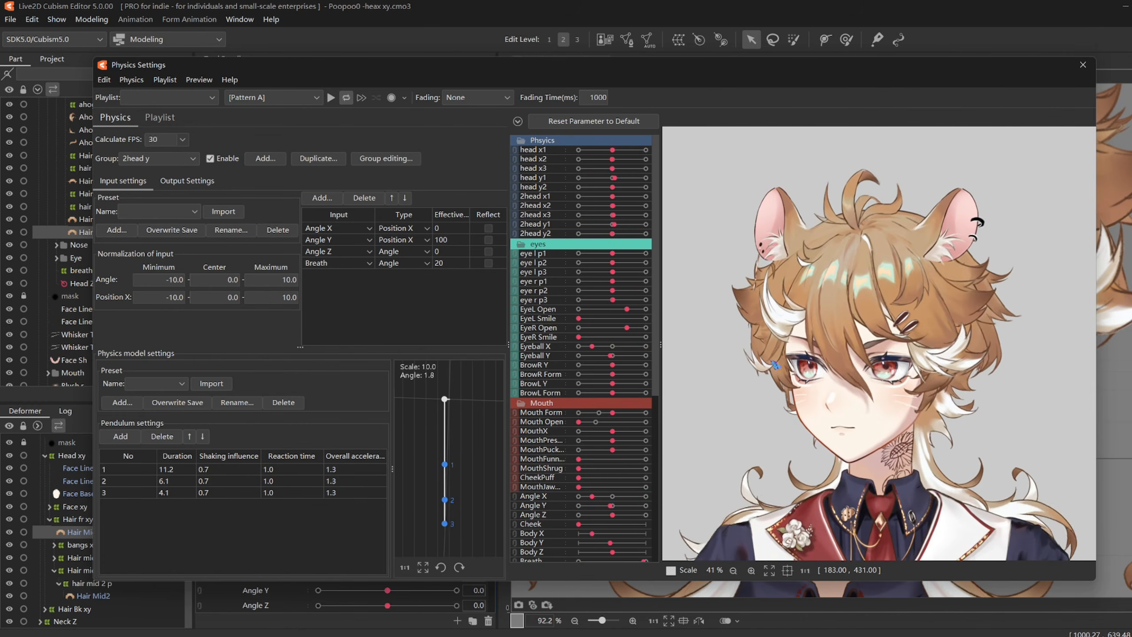